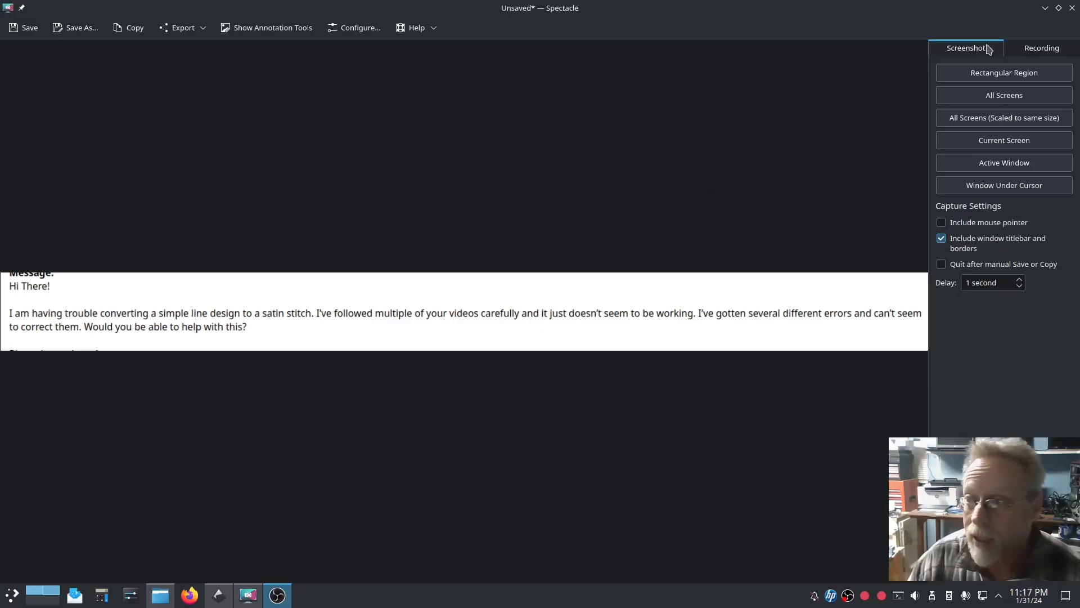
- Close the screenshot tool and hide, then reshow path1 in the Inkscape drawing to check which artwork it contains
left_click(1072, 8)
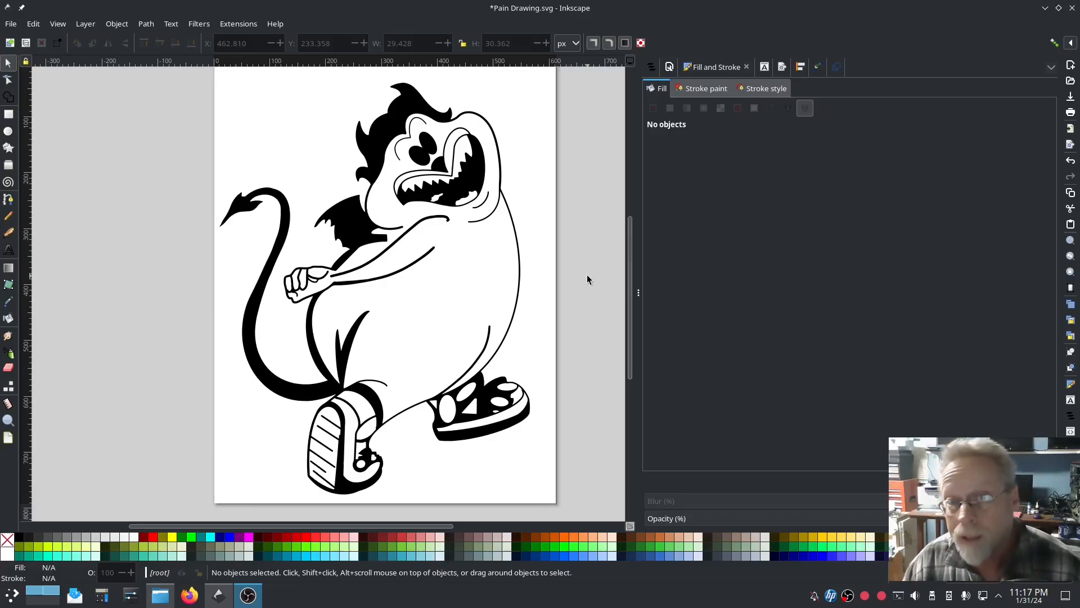
left_click(522, 281)
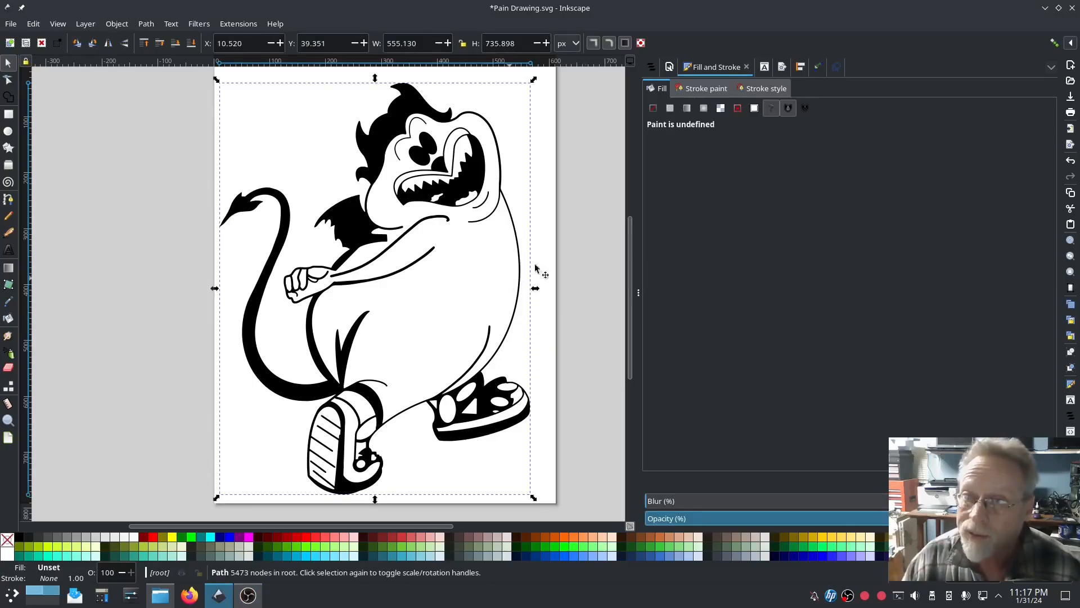
left_click(651, 68)
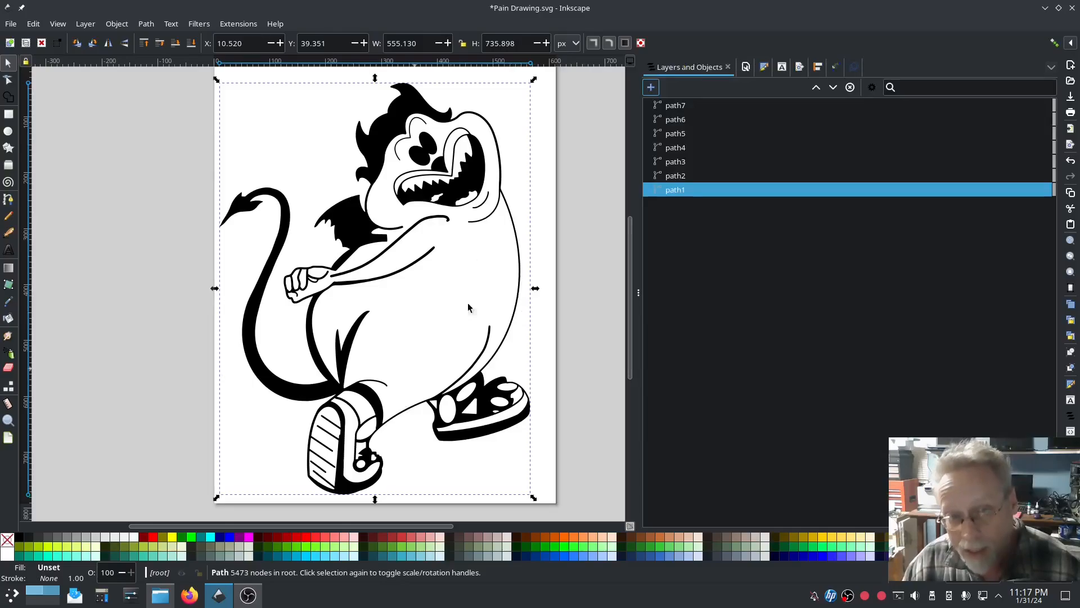
left_click(1030, 192)
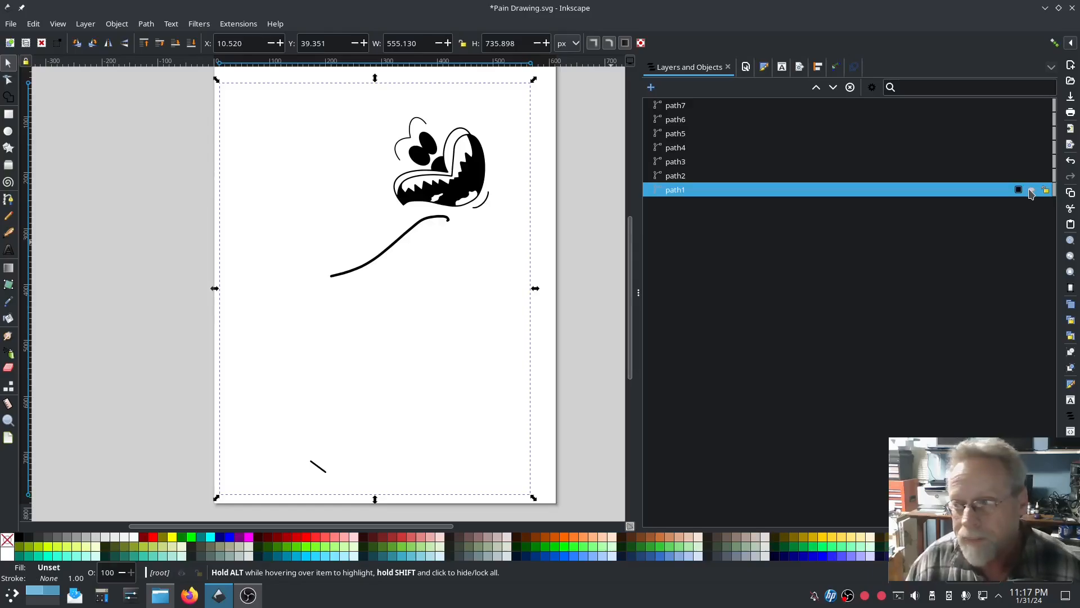
left_click(1031, 191)
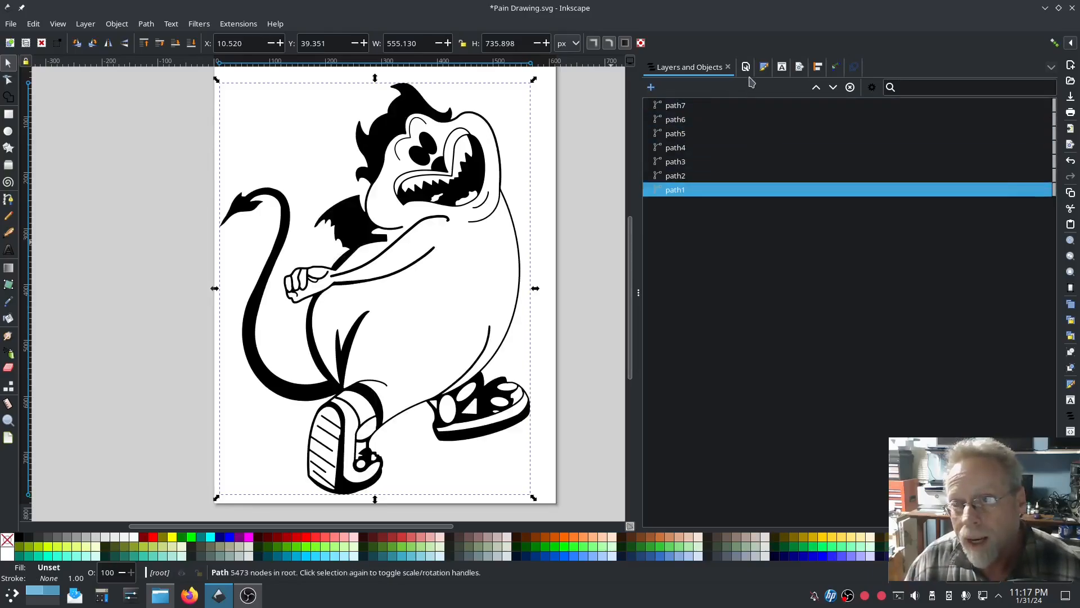
- Remove the fill paint from path1, the large path containing most of the character's artwork
left_click(763, 67)
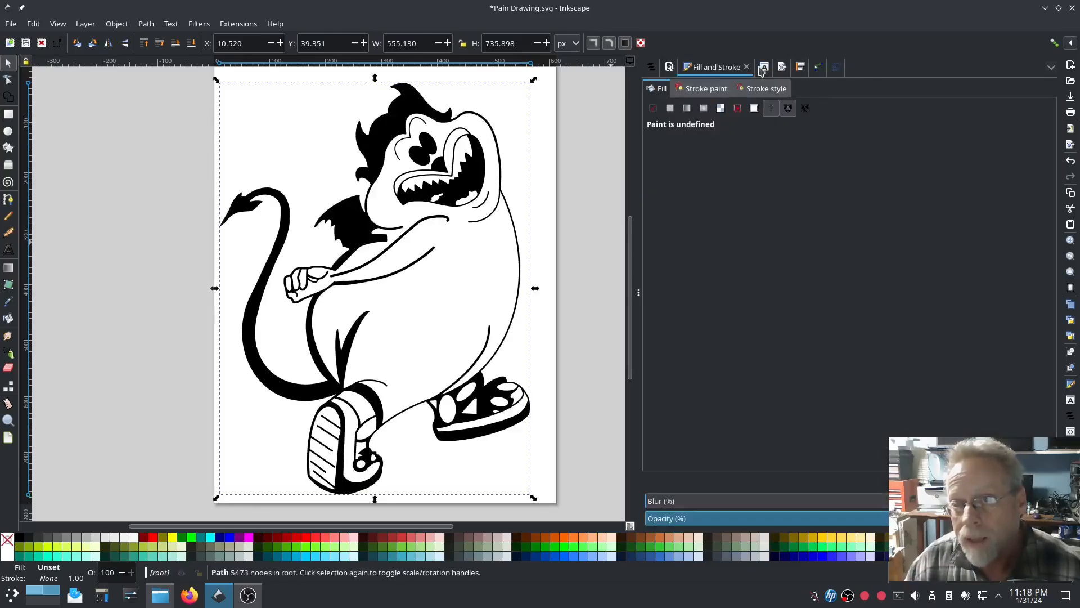
left_click(653, 108)
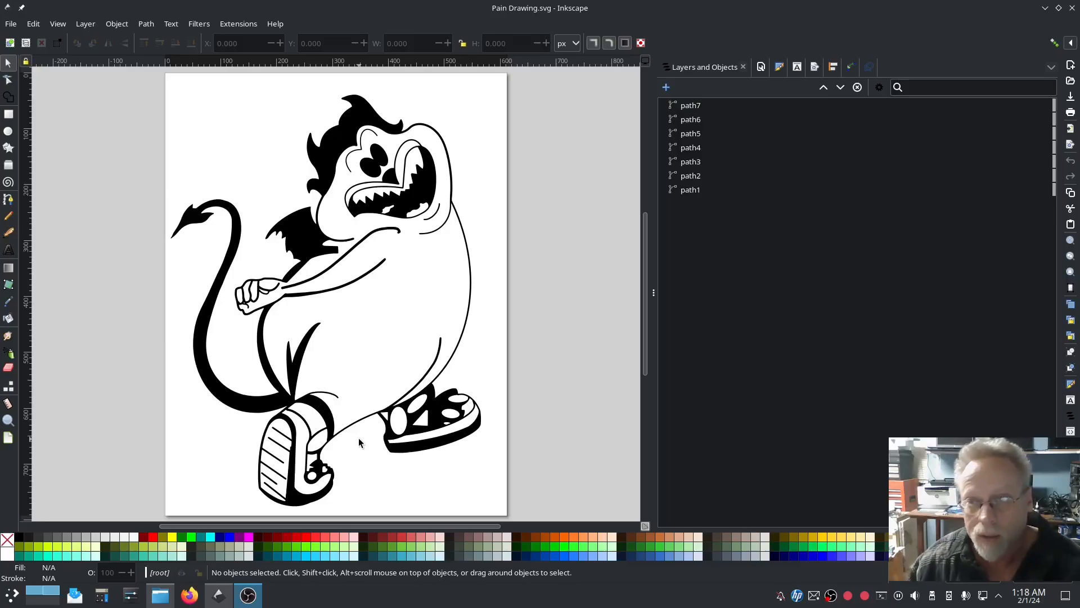
left_click(780, 68)
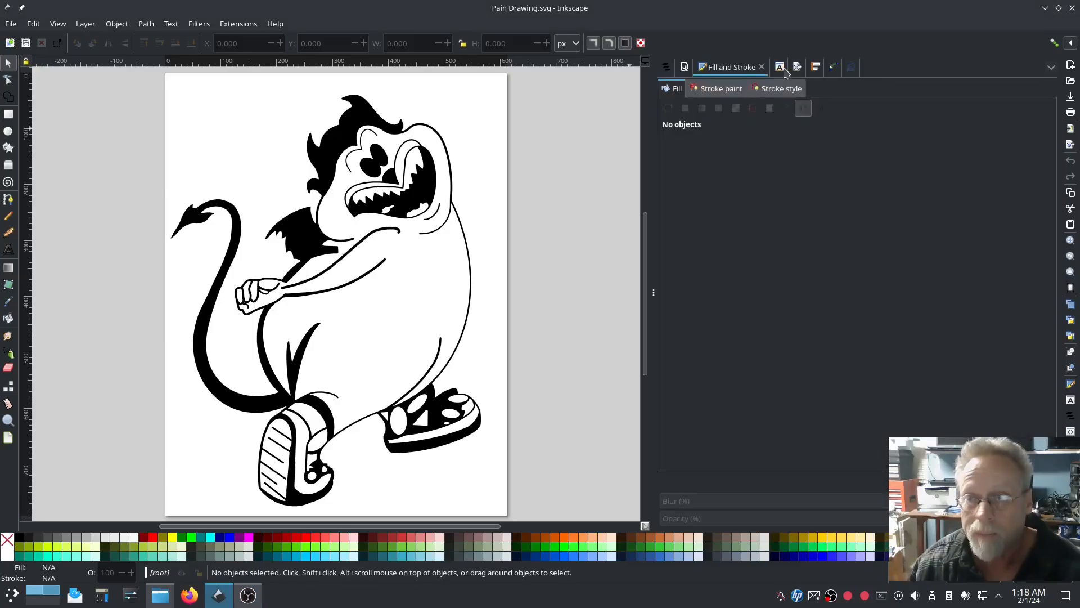
left_click(669, 70)
left_click(691, 190)
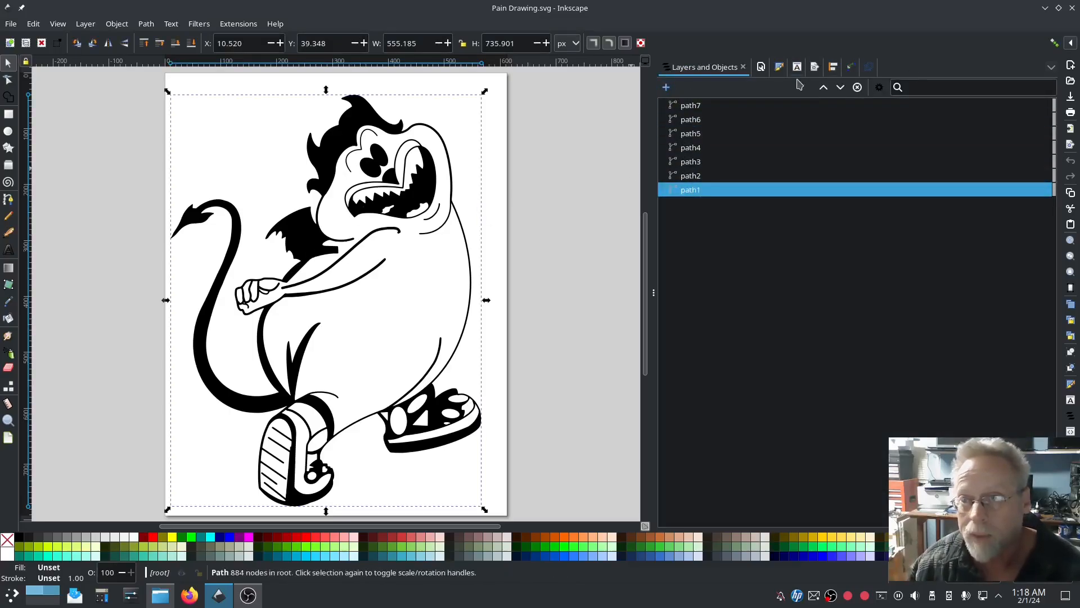
left_click(779, 67)
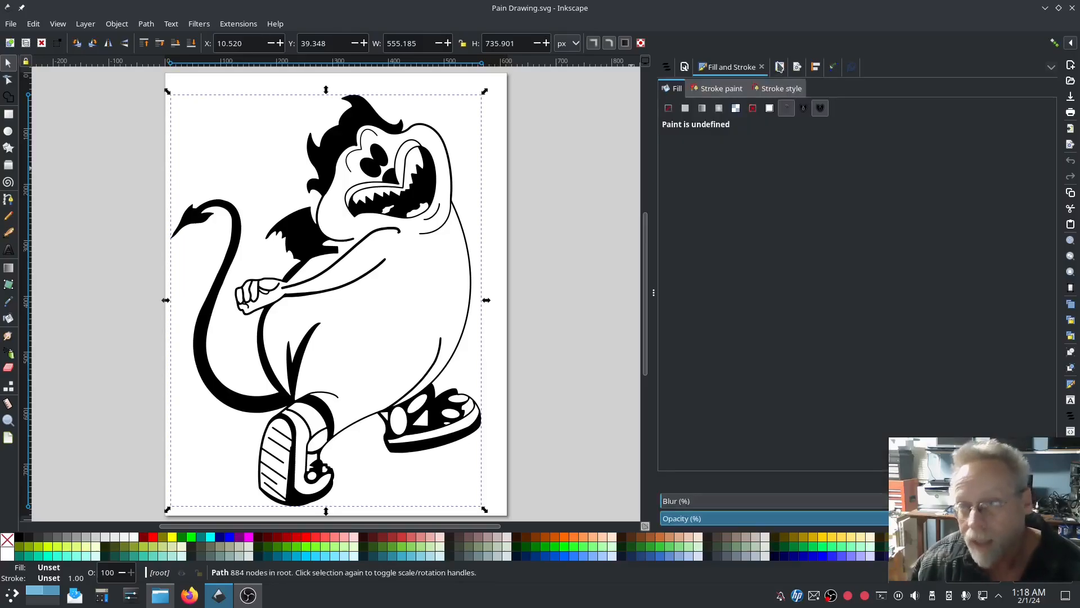
left_click(669, 108)
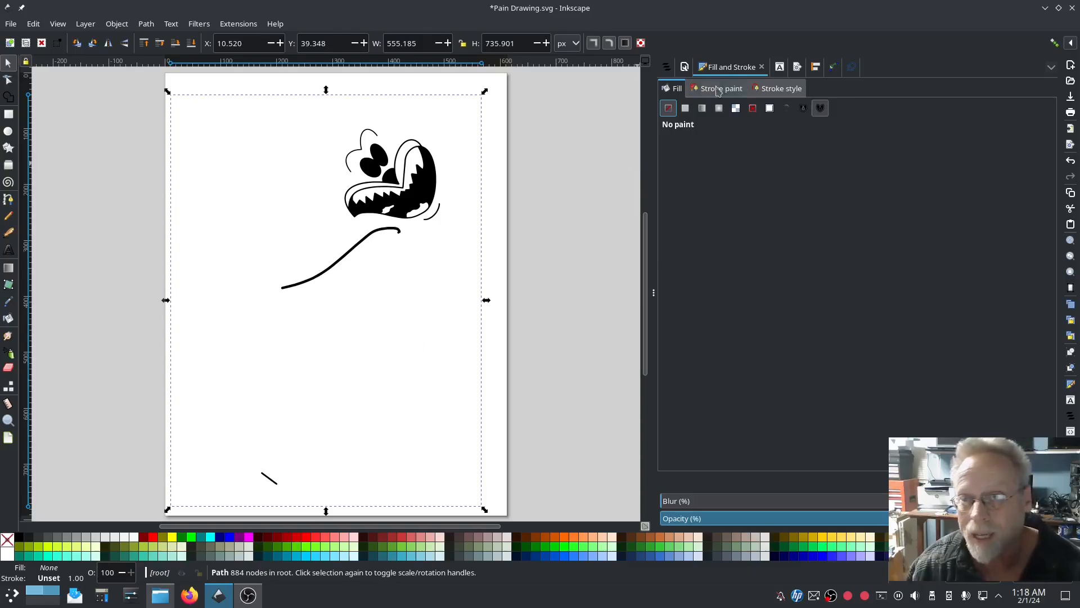
- Give path1 a flat black fill
left_click(666, 67)
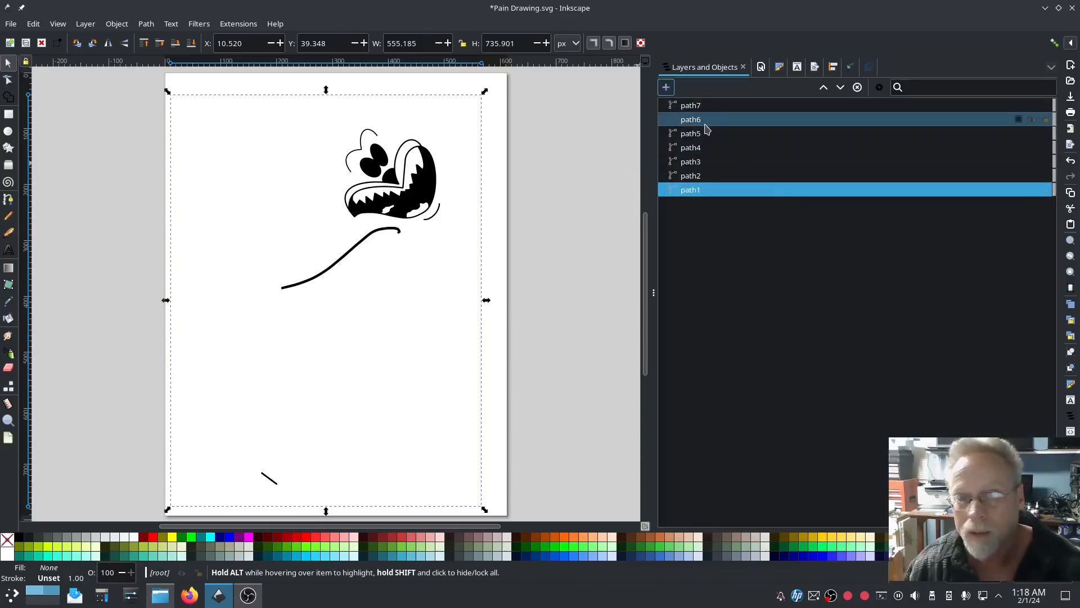
left_click(779, 67)
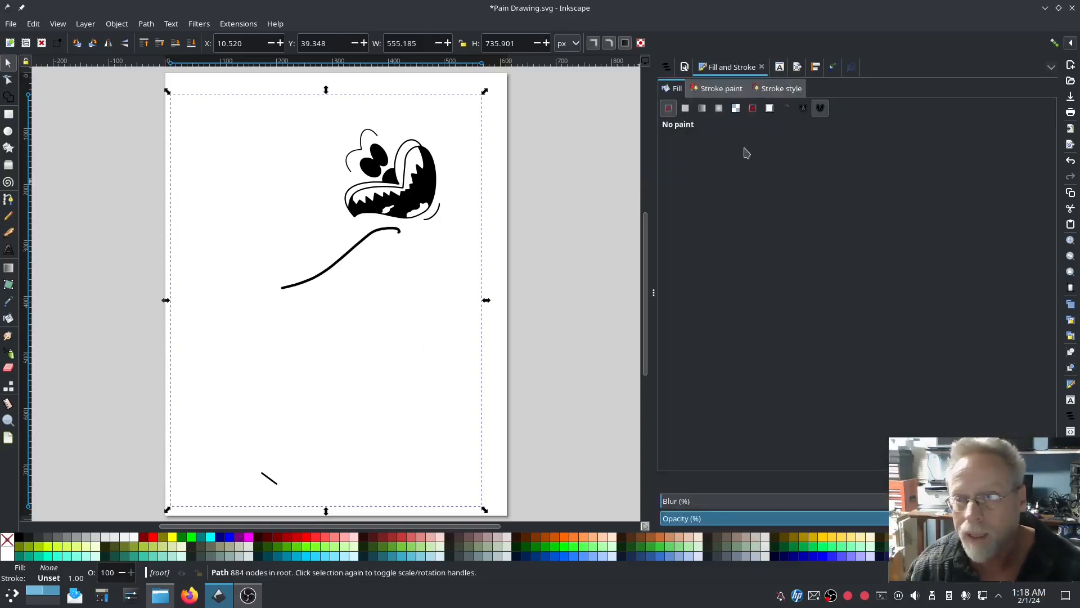
left_click(686, 107)
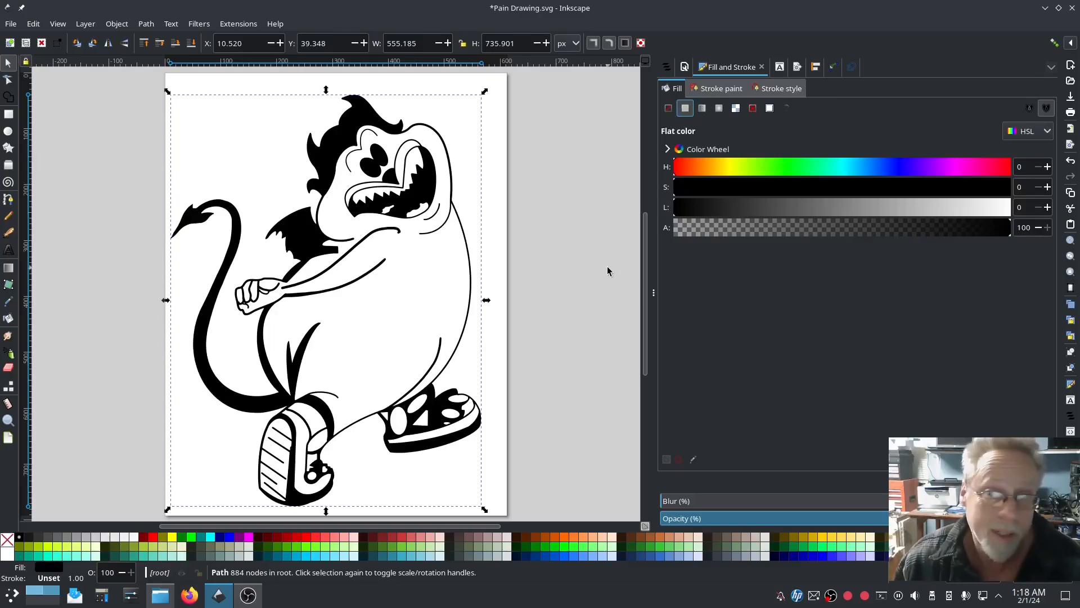
- Group all seven paths of the drawing, path1 through path7
left_click(666, 66)
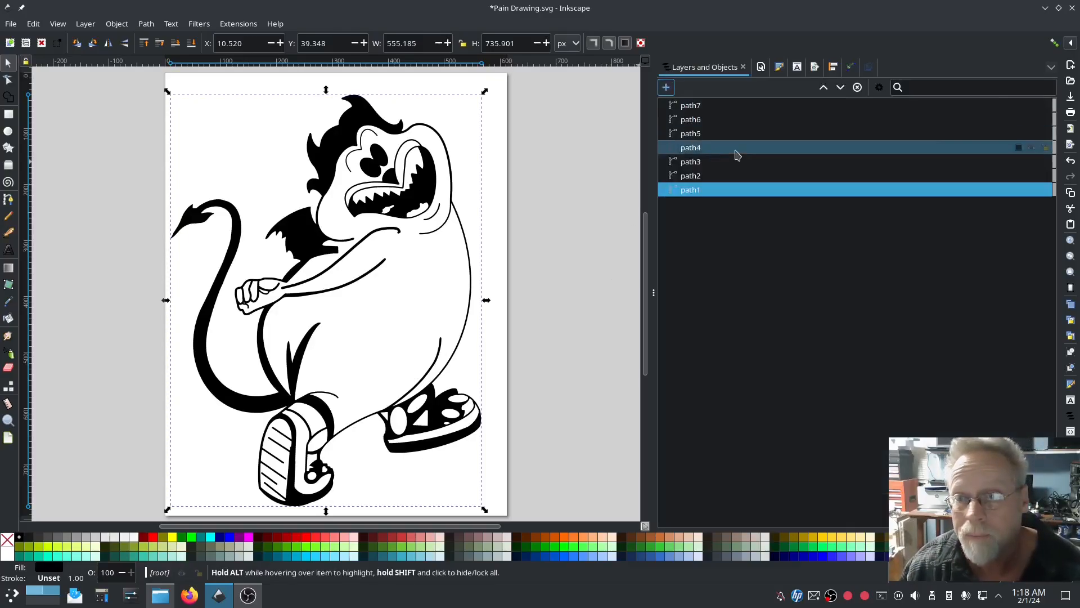
left_click(704, 109, "shift")
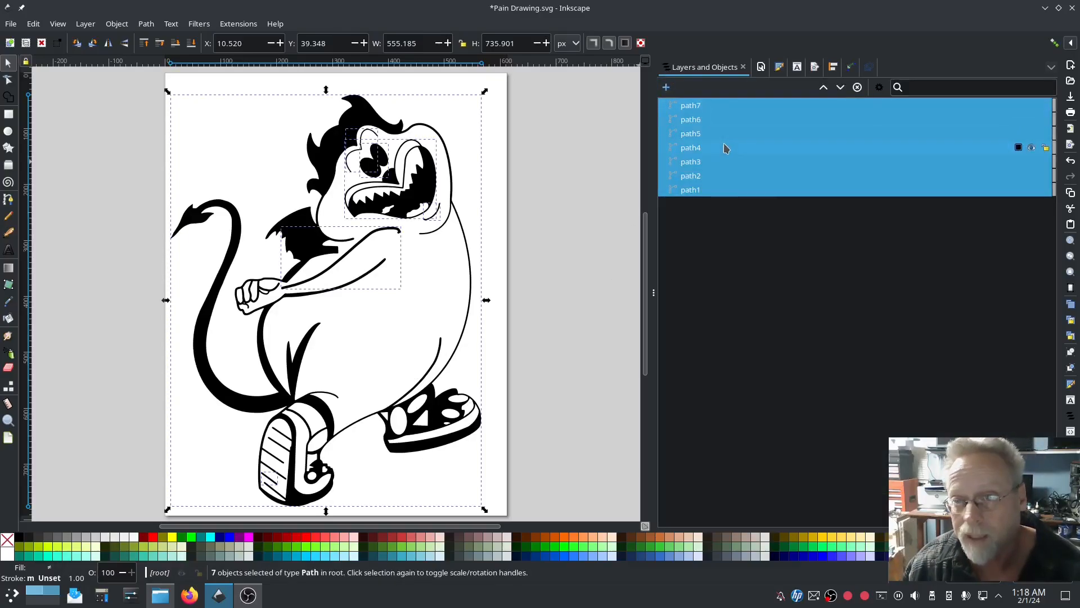
right_click(725, 147)
left_click(755, 321)
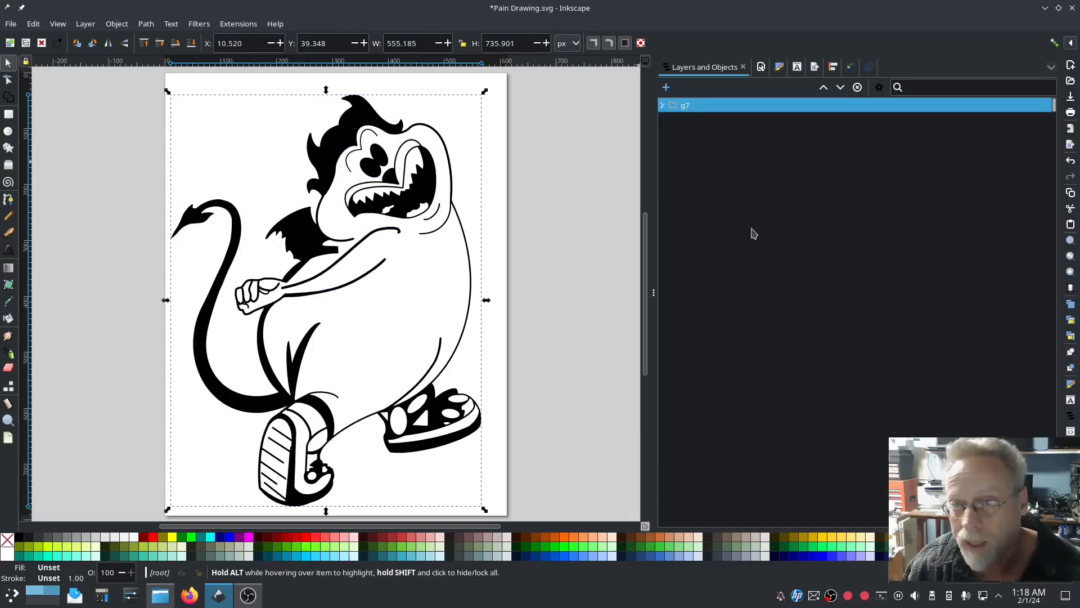
- Add a layer named Layer 1, move the grouped artwork into it and make that layer current
left_click(667, 87)
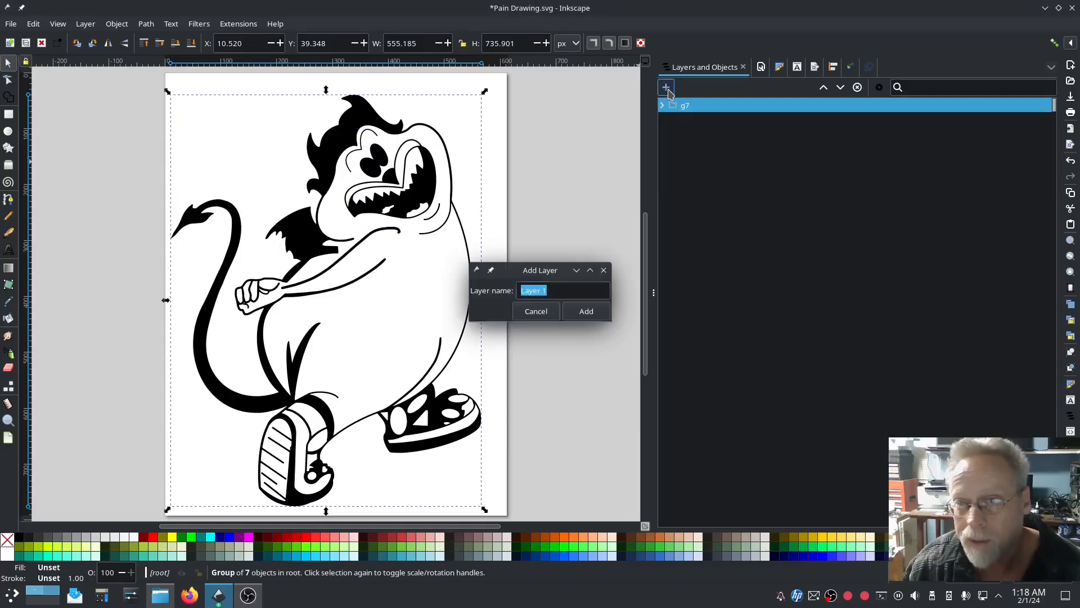
left_click(586, 312)
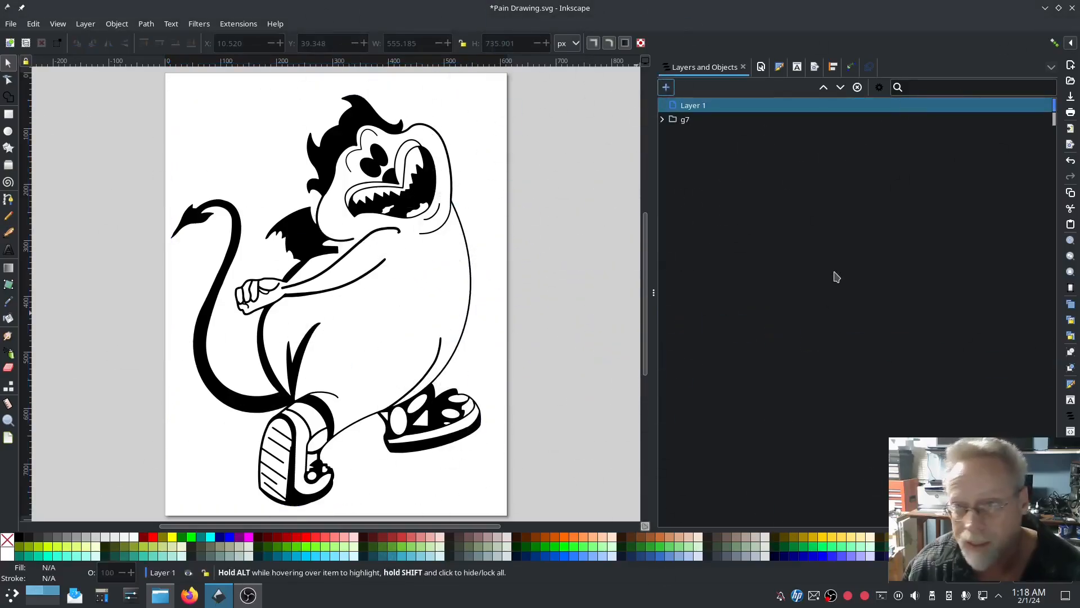
left_click_drag(684, 119, 708, 107)
left_click(698, 107)
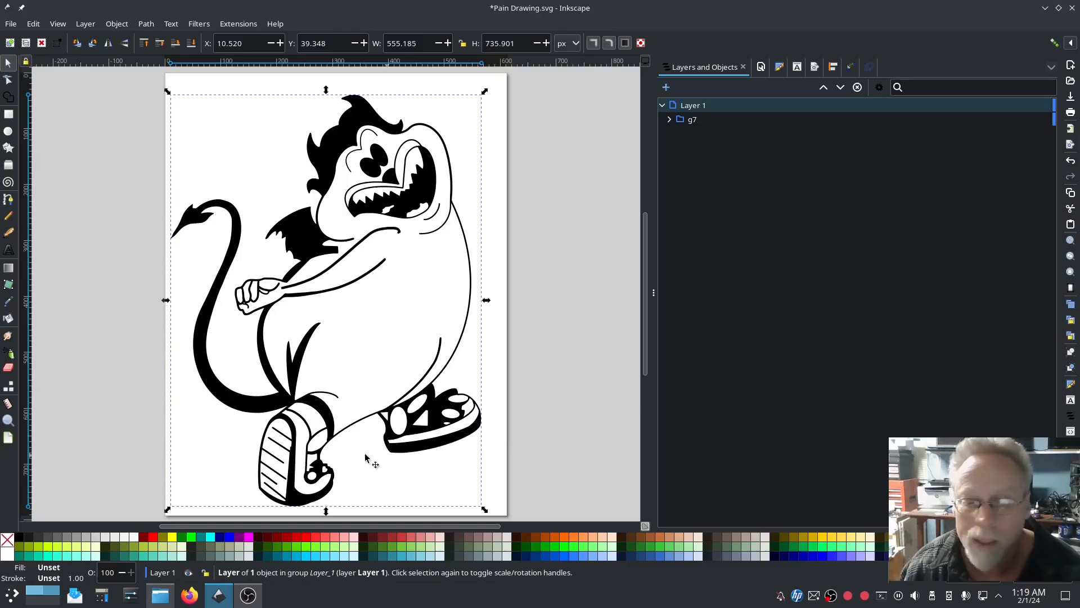
- Fade the grouped artwork to 47% opacity so it can serve as a tracing template
scroll(343, 439, "up", 4, "ctrl")
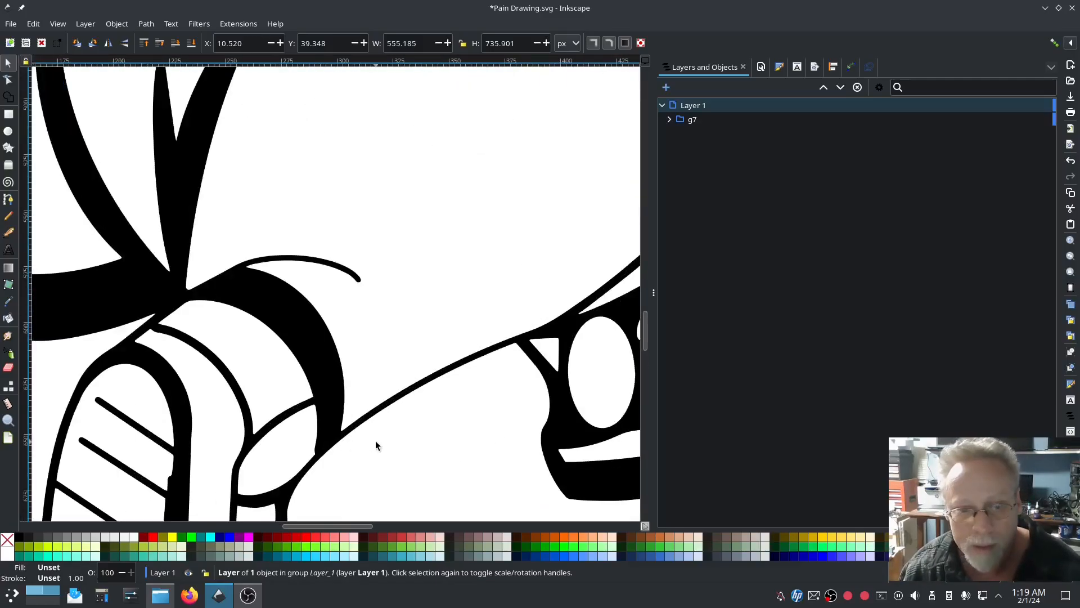
left_click(9, 201)
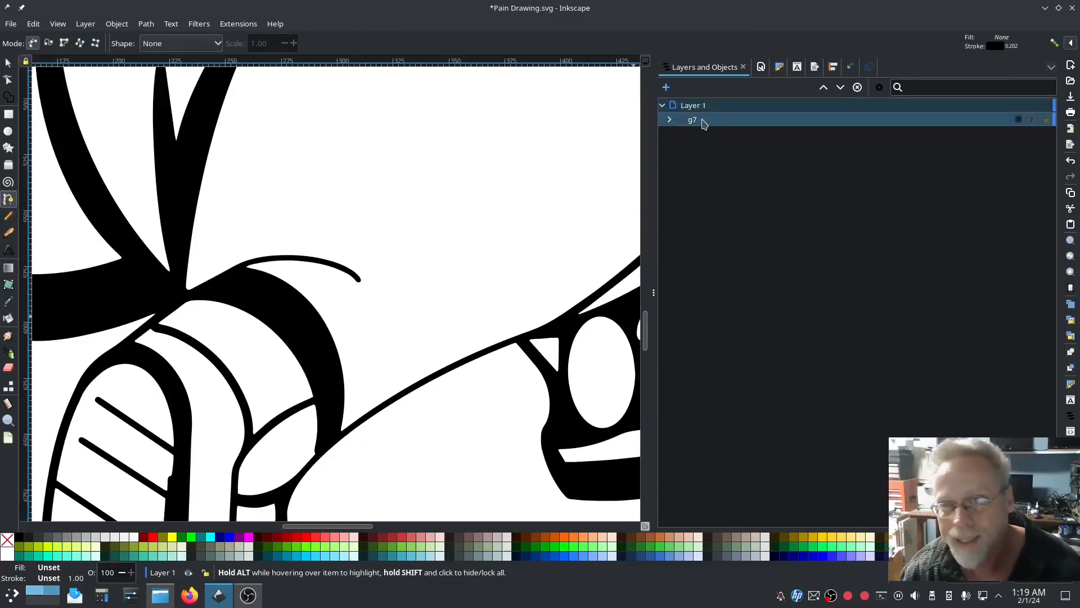
left_click(780, 67)
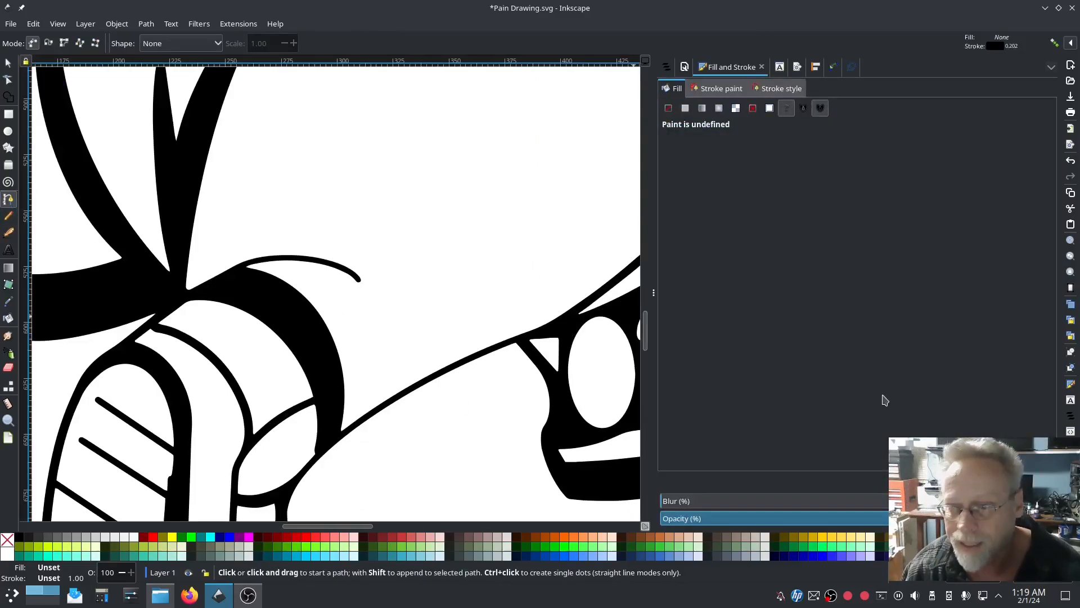
left_click(828, 517)
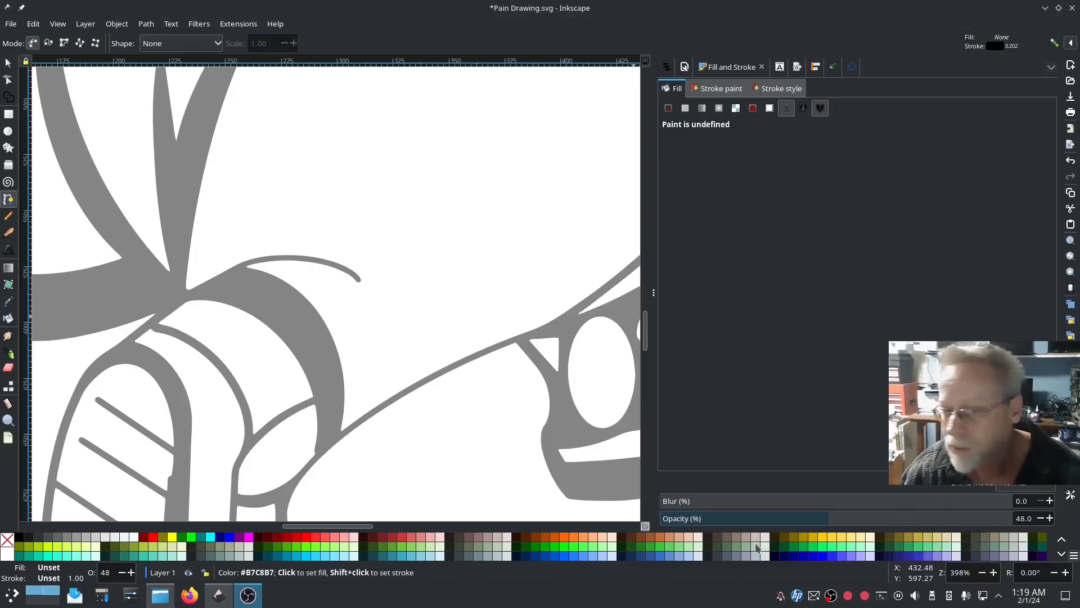
mouse_move(832, 517)
left_mouse_down()
mouse_move(767, 517)
mouse_move(906, 511)
mouse_move(772, 517)
mouse_move(861, 517)
mouse_move(826, 524)
left_mouse_up()
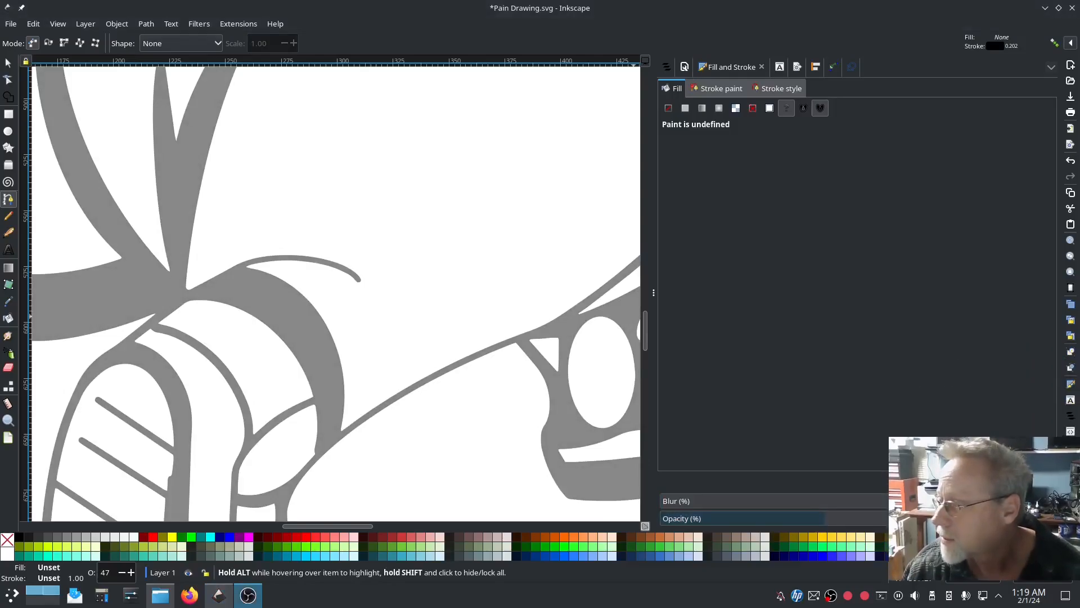
- In Layer 1, trace an open Pen path from the left shoe's edge past the right shoe's top and up the inner leg curve to its end
left_click(667, 67)
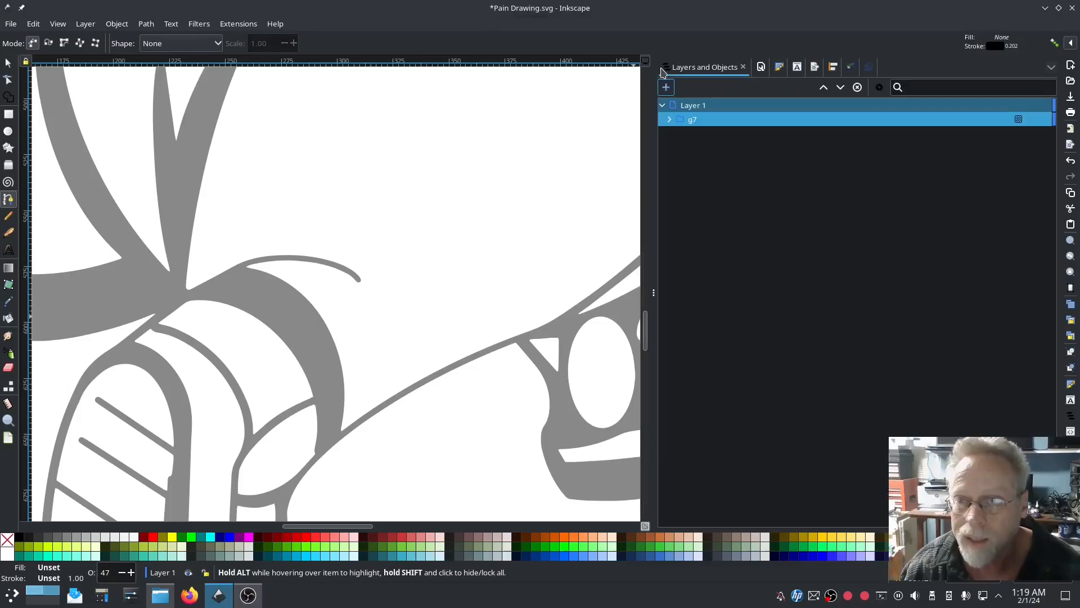
left_click(690, 106)
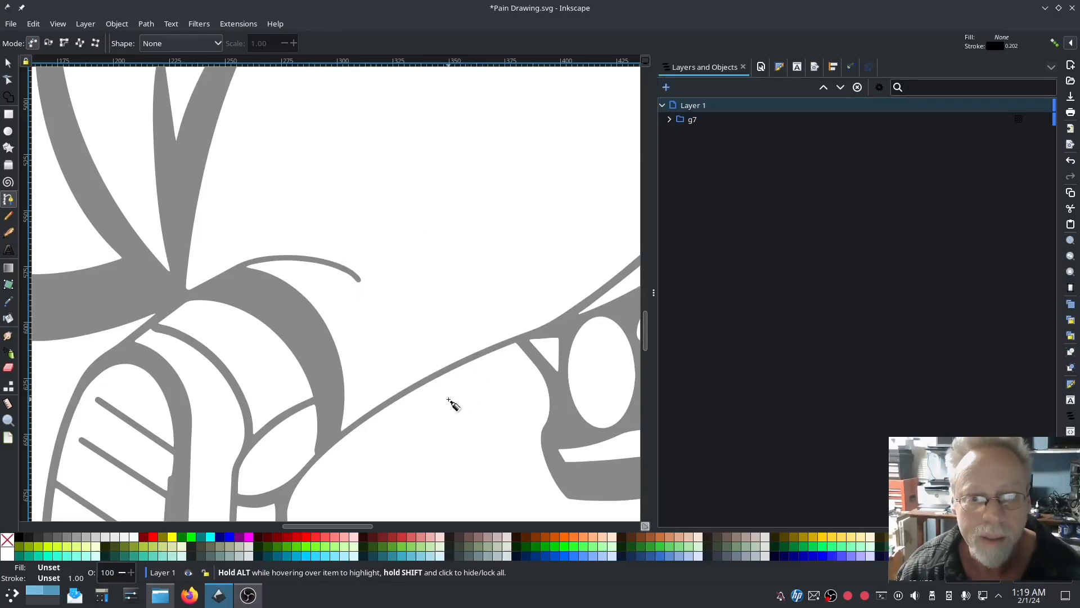
scroll(453, 404, "down", 1, "ctrl")
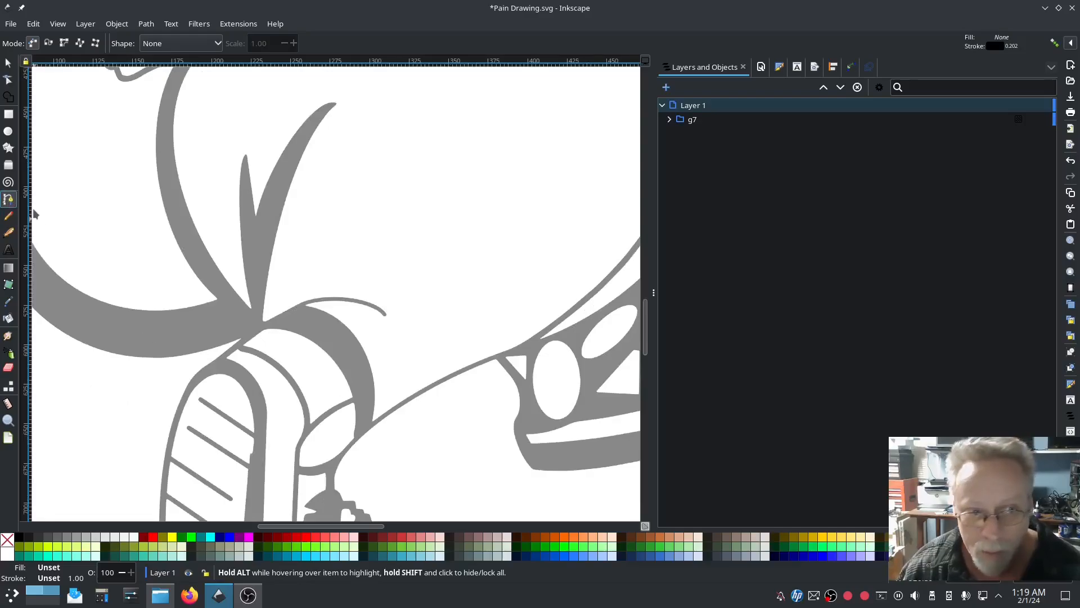
left_click(375, 423)
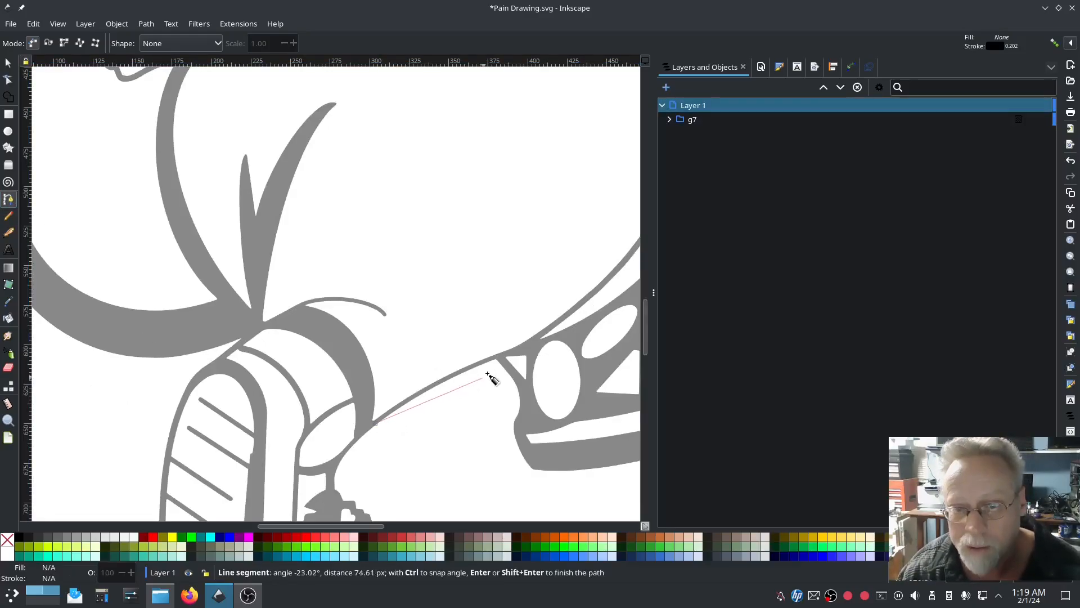
left_click(464, 370)
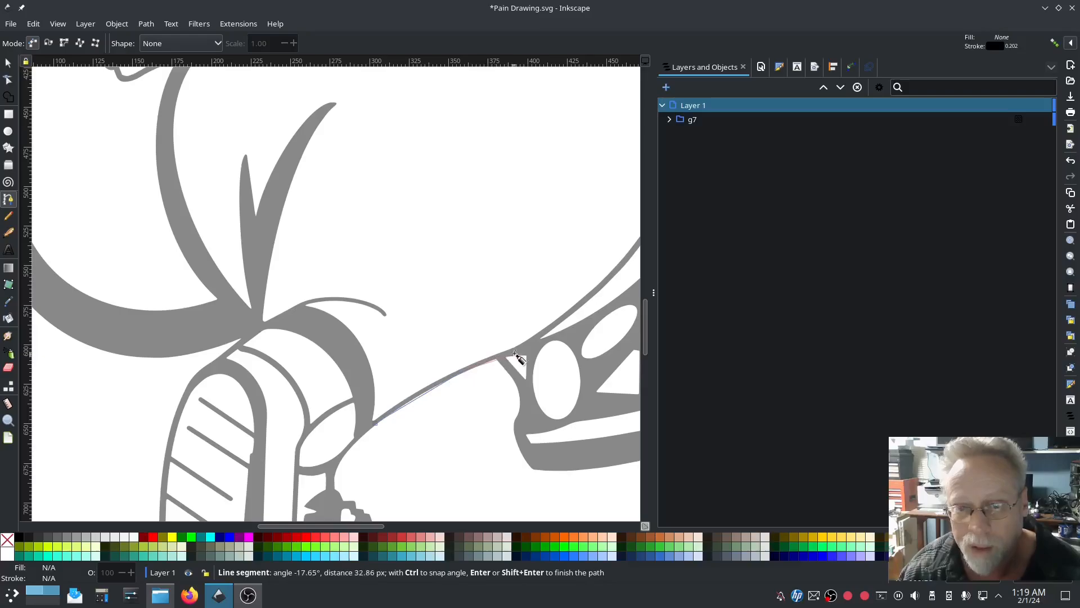
left_click_drag(509, 353, 205, 442)
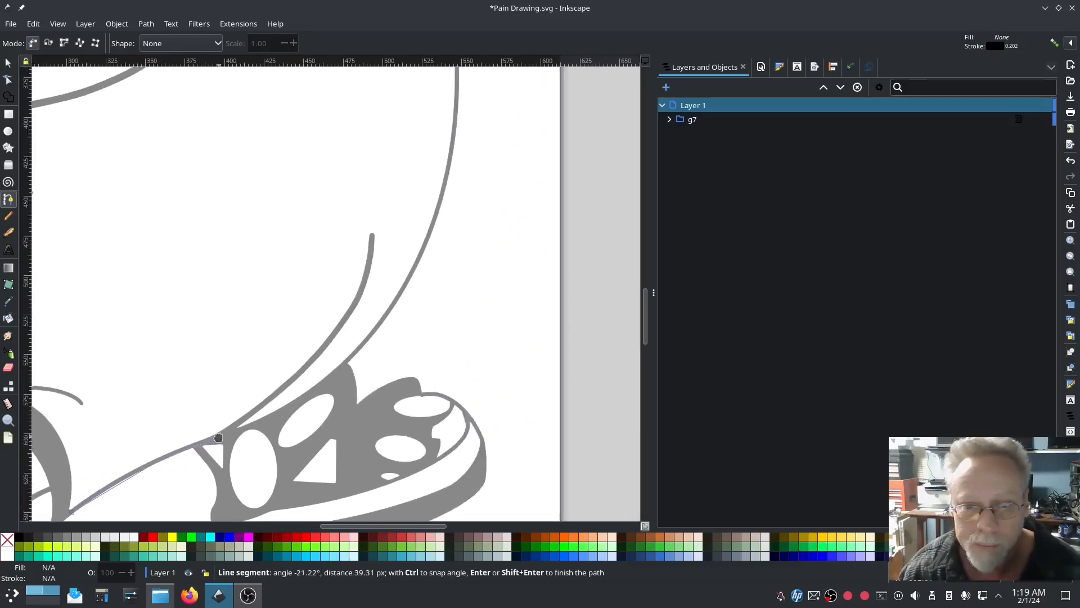
left_click(226, 433)
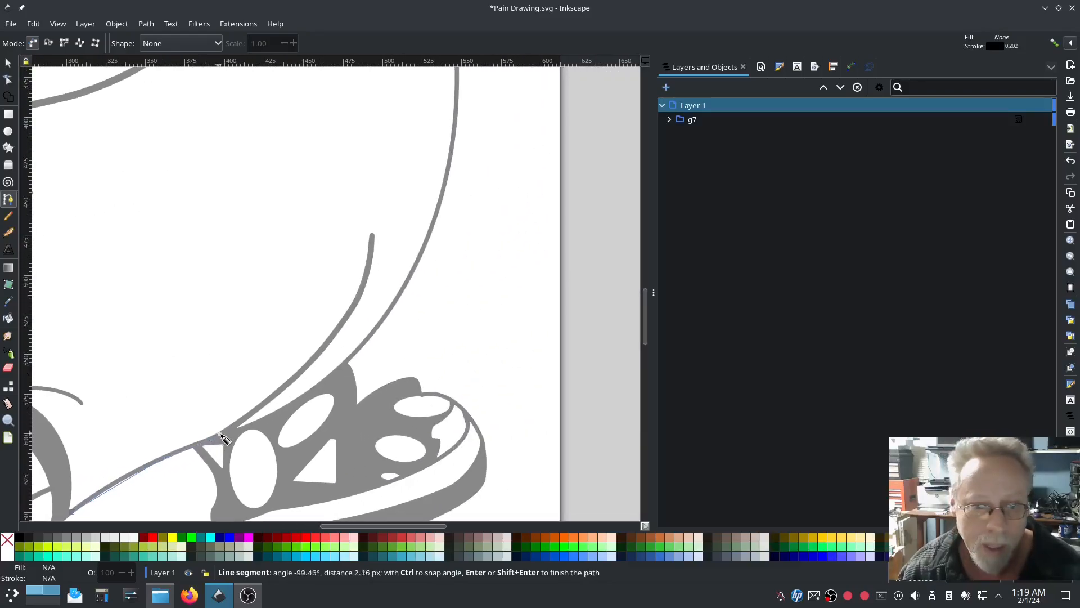
left_click(290, 384)
left_click(319, 355)
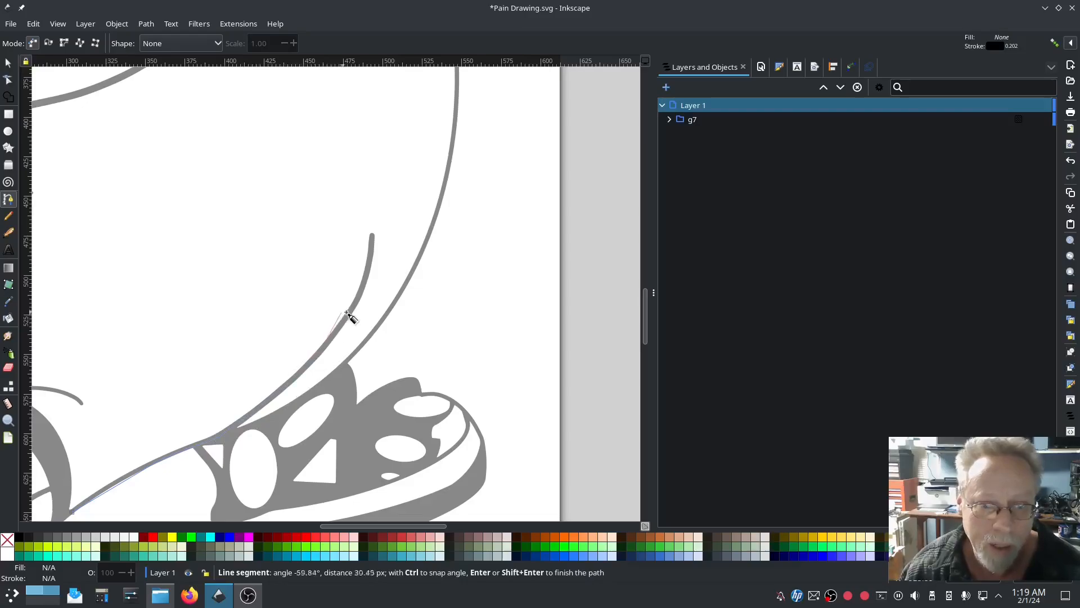
left_click(363, 292)
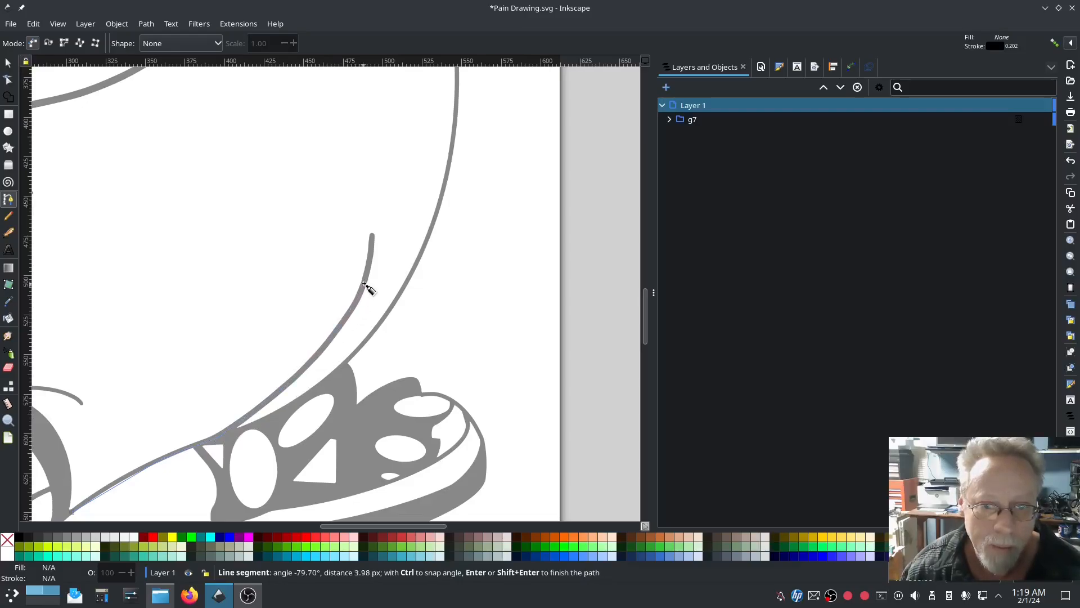
left_click(370, 255)
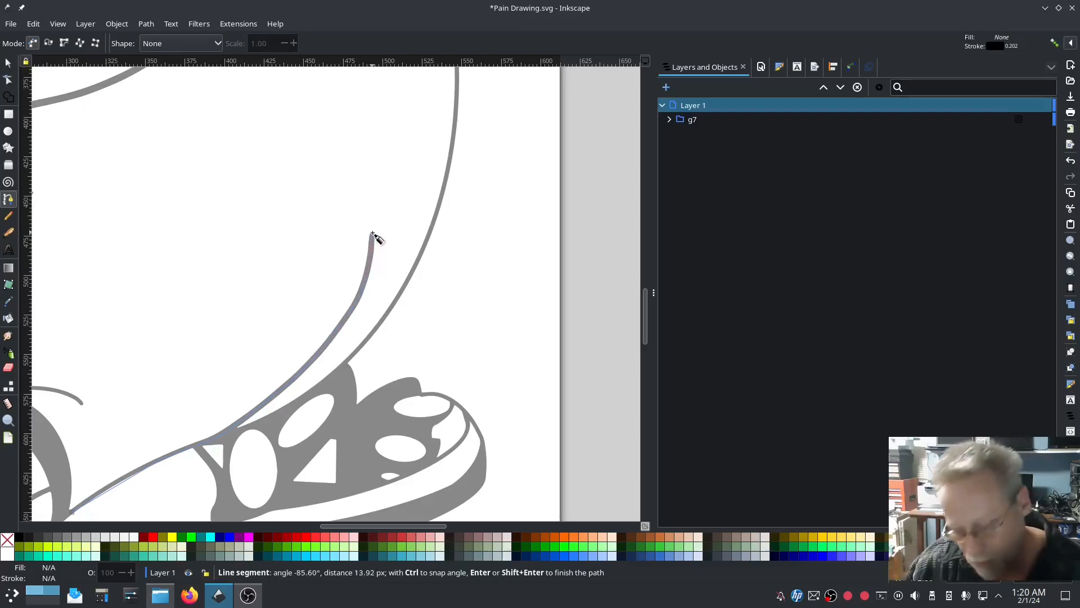
left_click(373, 234)
key("Return")
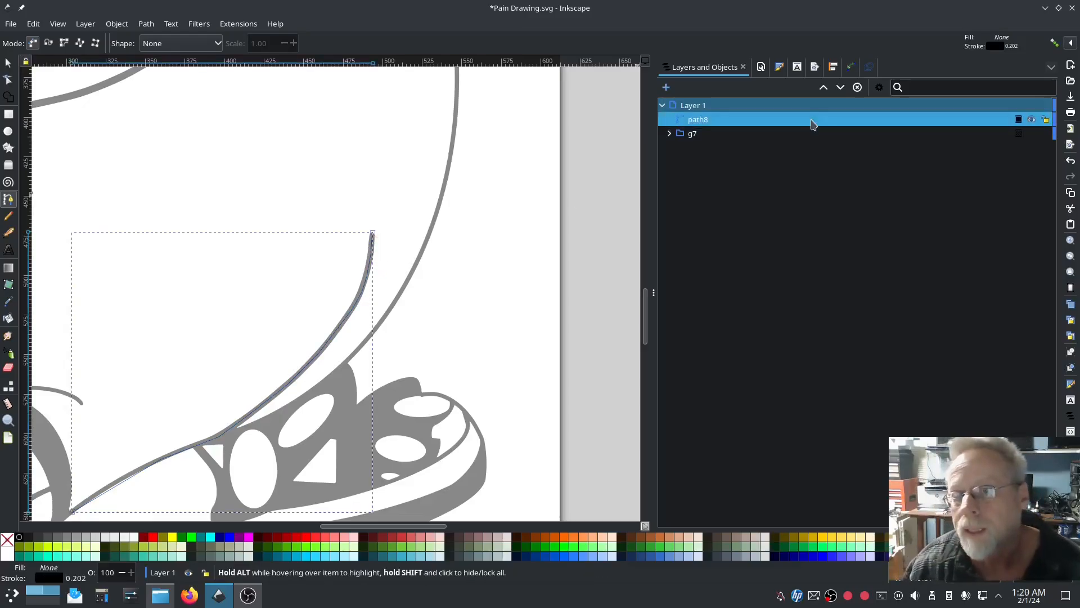
- Switch the traced path's stroke width unit to millimetres and set the width to 1.25 mm
left_click(781, 66)
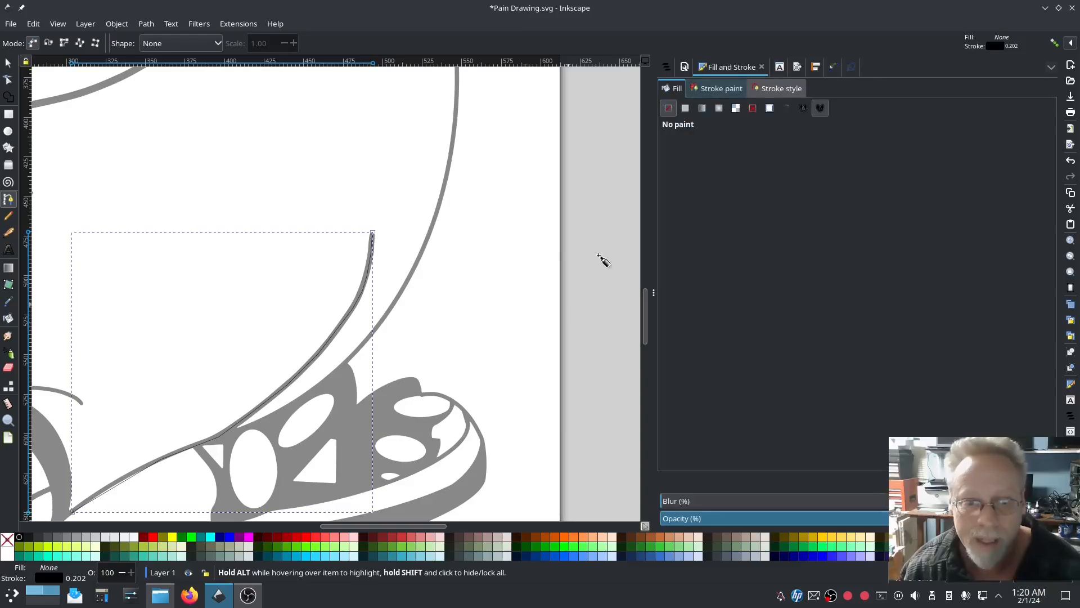
left_click(774, 88)
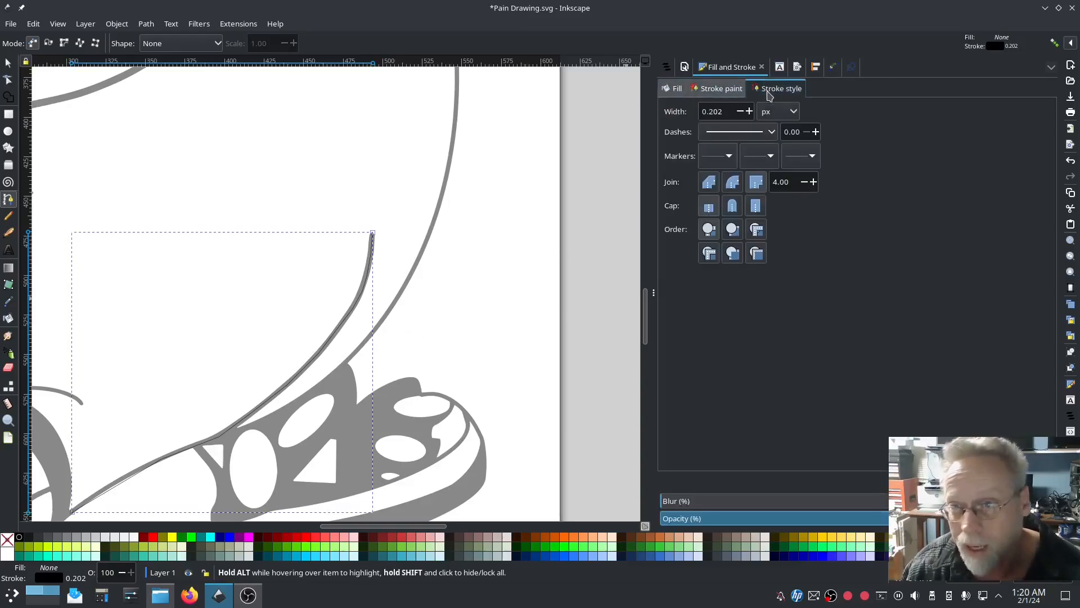
left_click_drag(719, 112, 692, 117)
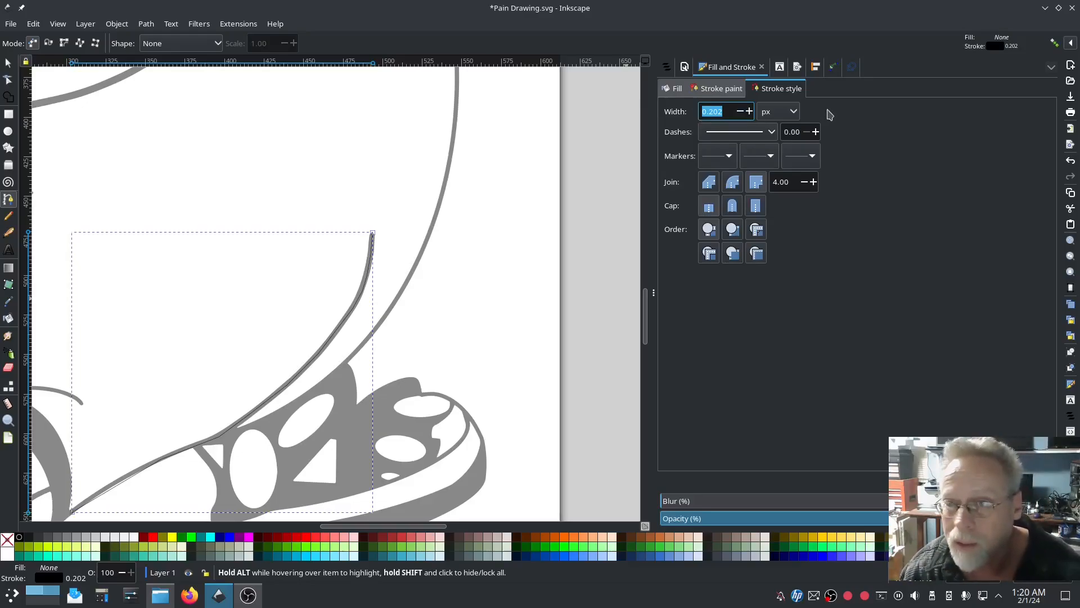
left_click(788, 111)
left_click(786, 101)
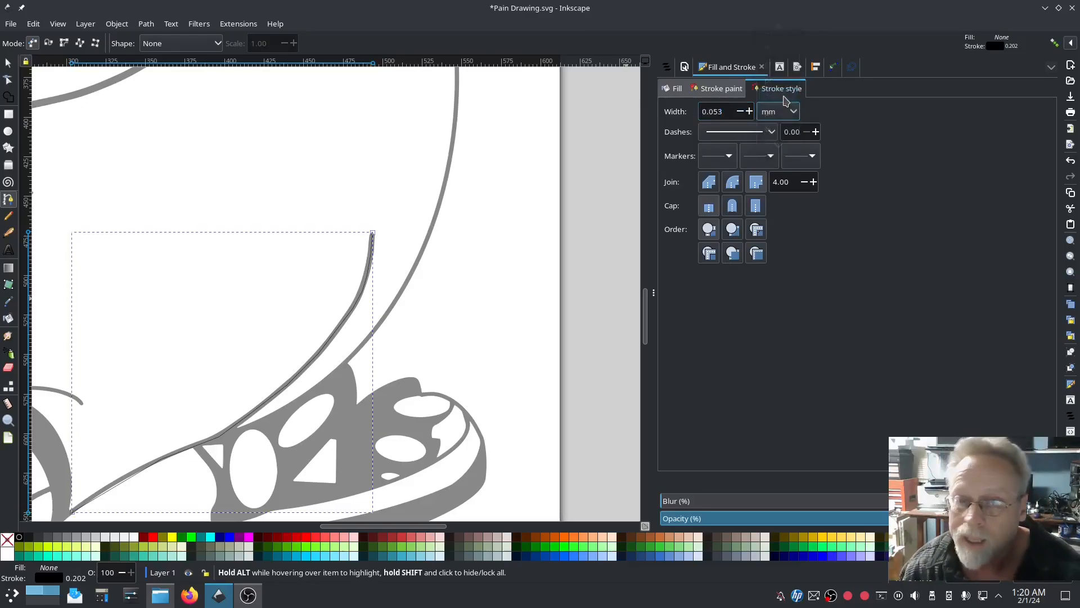
left_click_drag(731, 111, 682, 112)
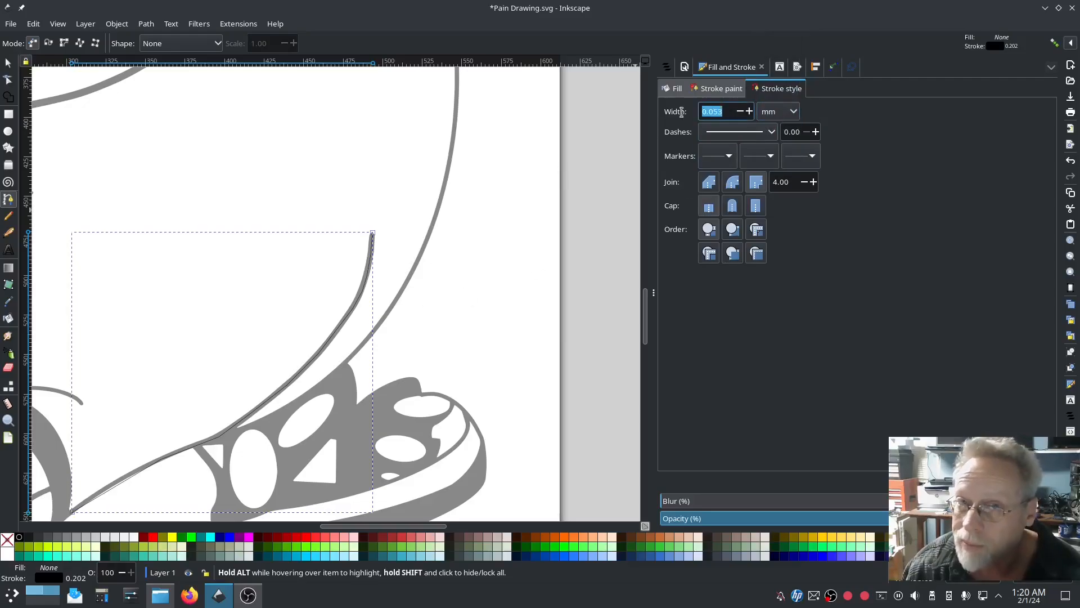
type("1")
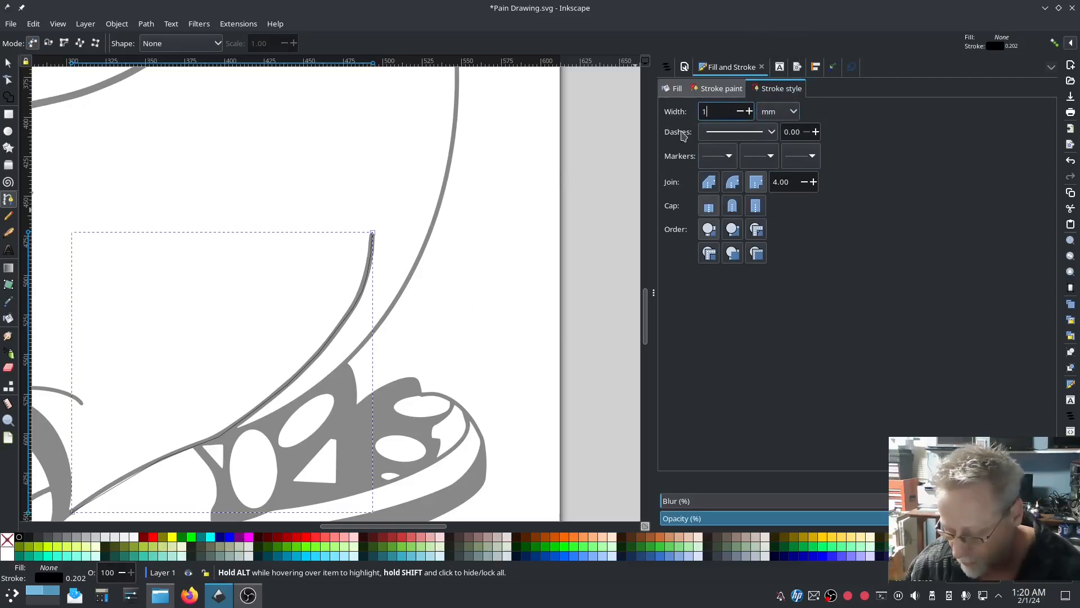
type(".25")
key("Tab")
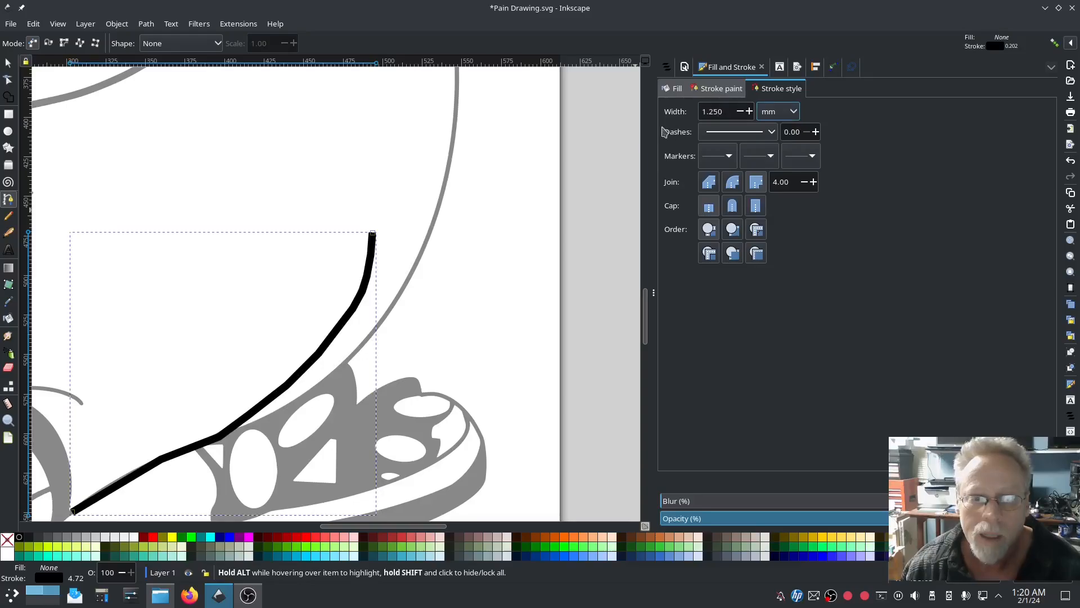
- Make all nodes of the traced path auto-smooth
scroll(348, 407, "down", 1)
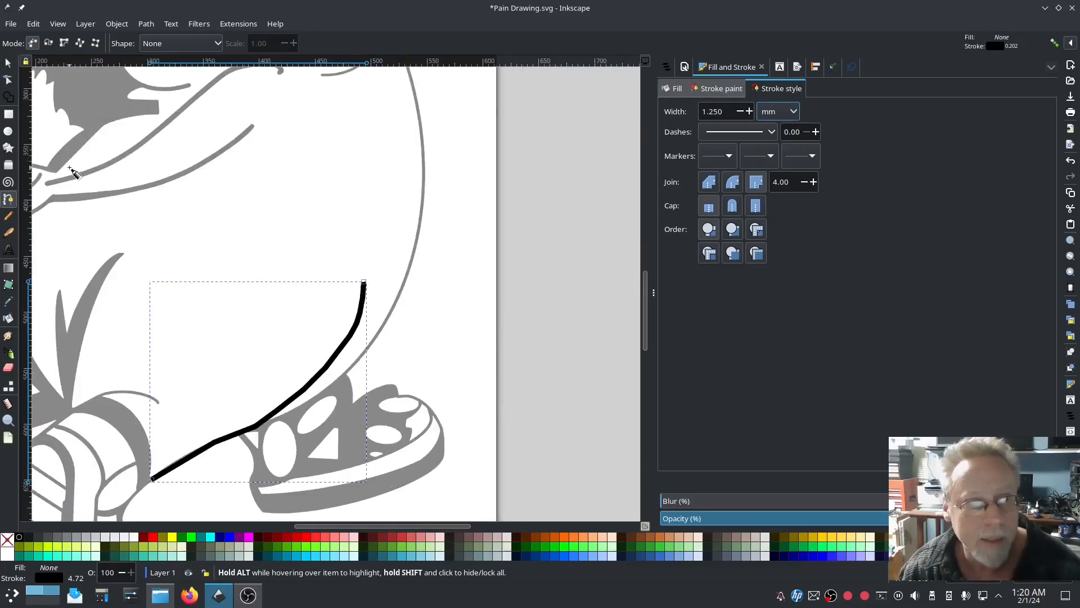
left_click(9, 79)
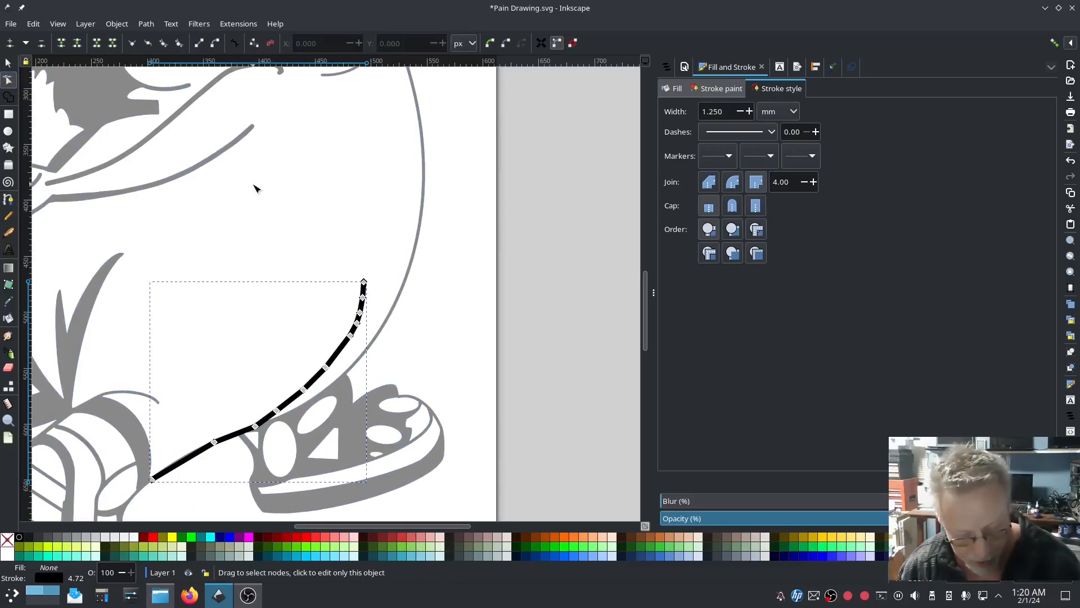
key("ctrl+a")
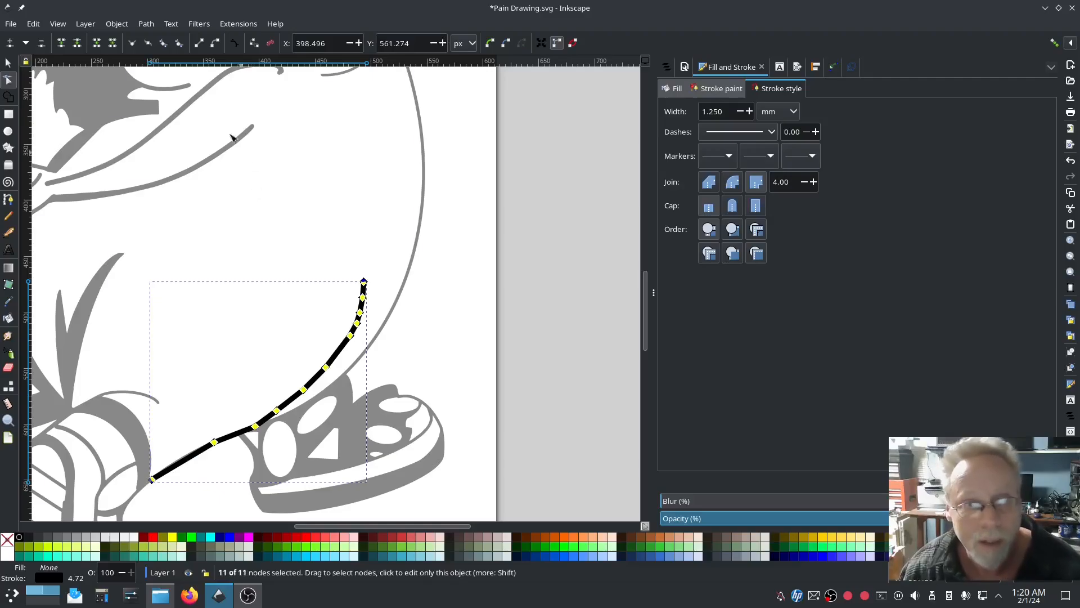
left_click(179, 44)
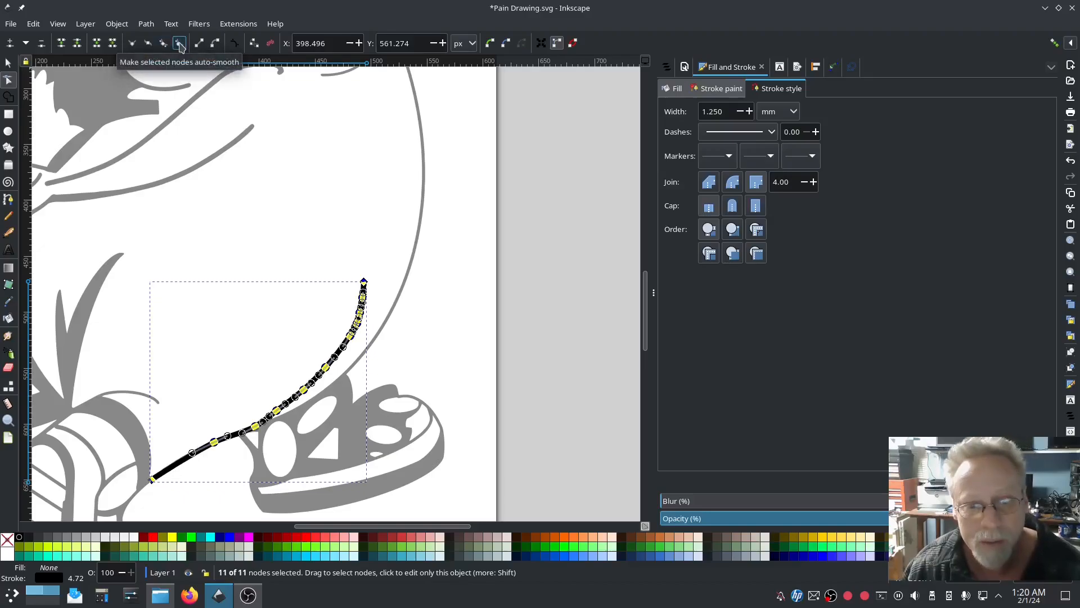
left_click(472, 339)
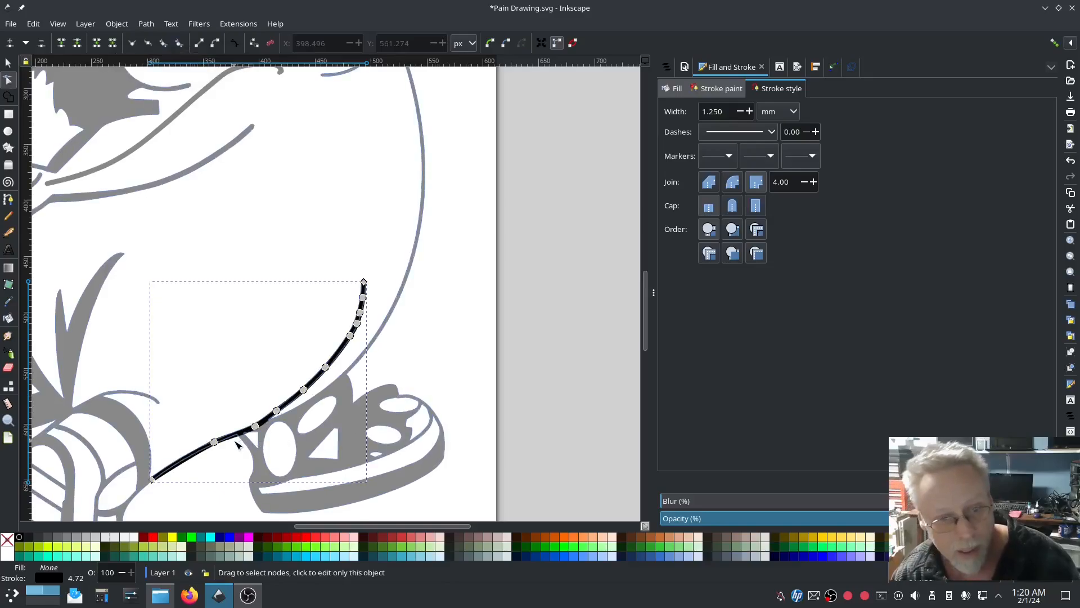
- Nudge the path node at the right shoe's upper left corner slightly up and left to follow the template line
scroll(239, 445, "up", 3)
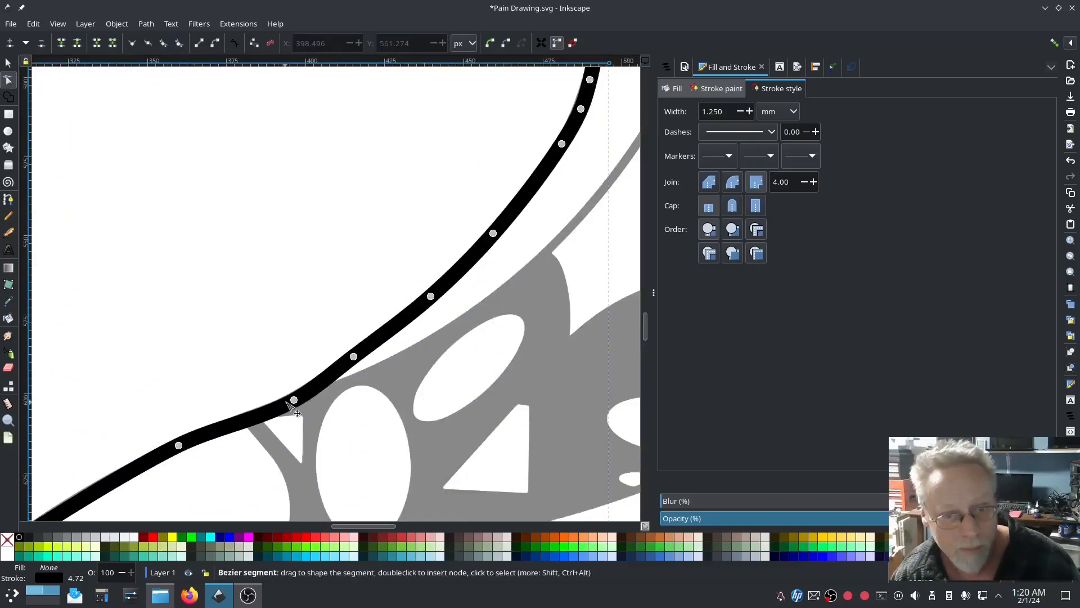
left_click_drag(293, 400, 291, 397)
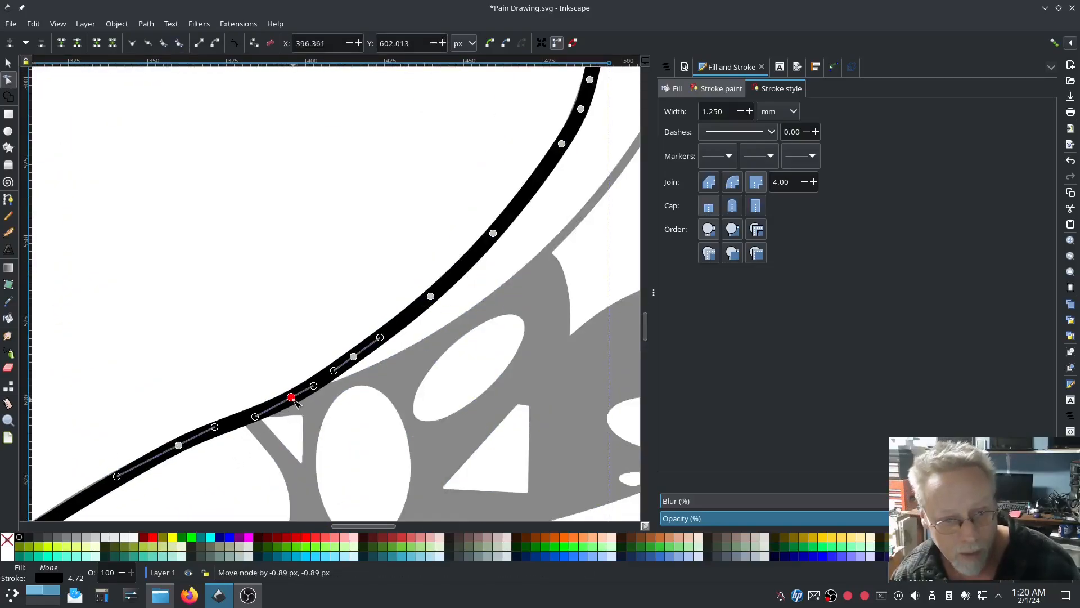
left_click_drag(225, 469, 351, 313)
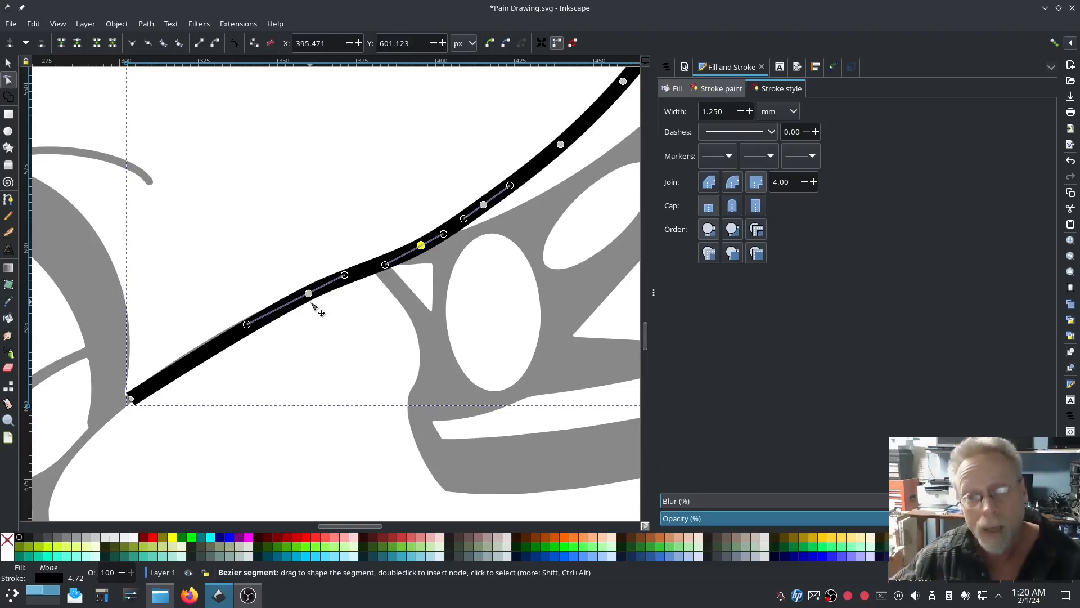
- Set the traced path's stroke width to 1.5 mm
left_click_drag(727, 111, 691, 110)
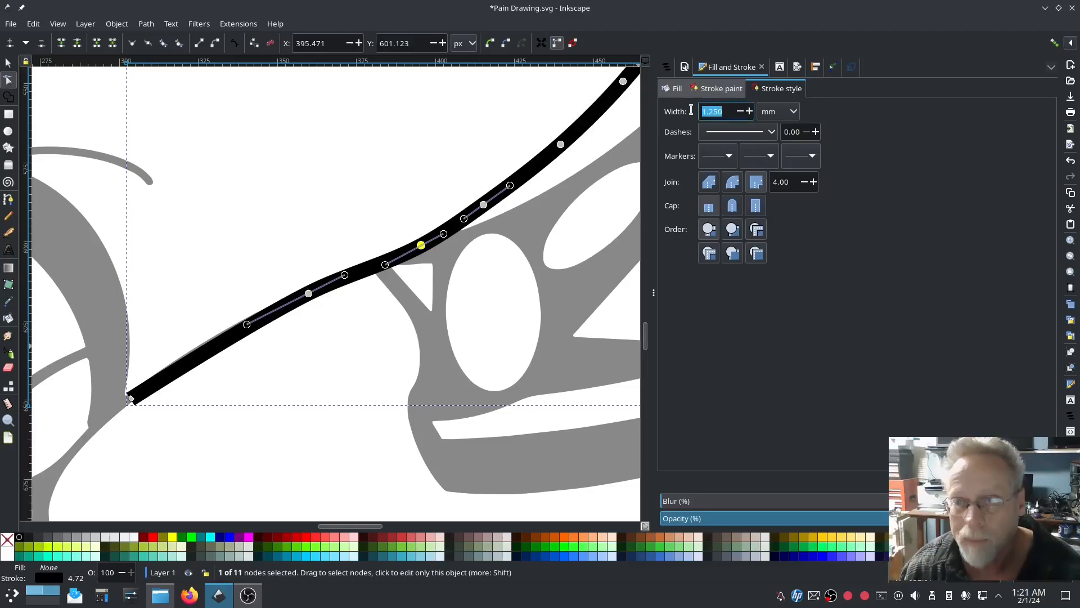
type("1.5")
key("Tab")
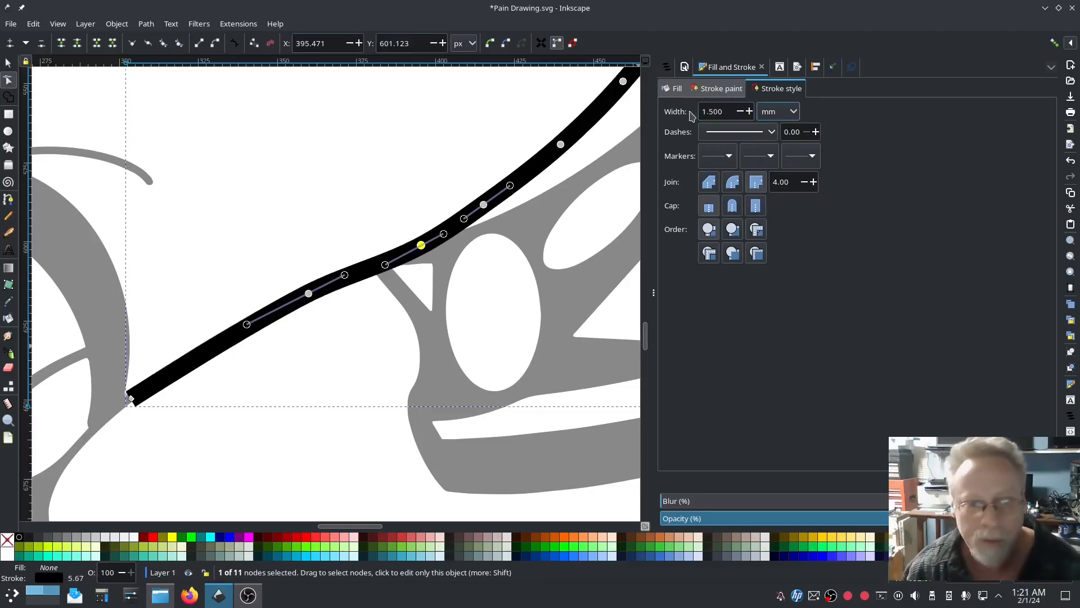
- Widen the traced path's stroke to 2 mm
left_click_drag(727, 109, 692, 106)
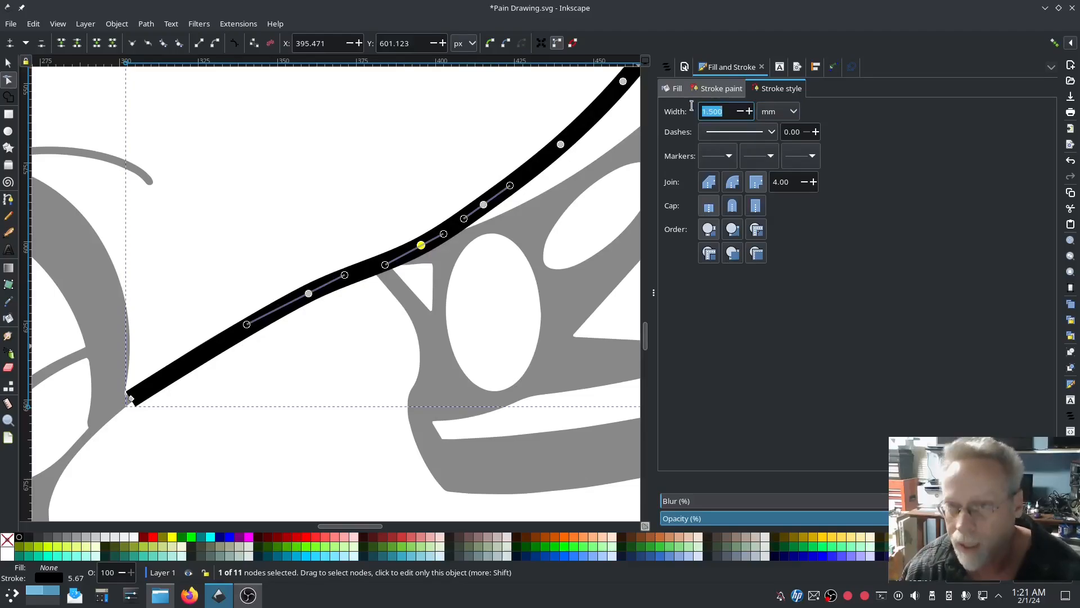
type("2")
key("Tab")
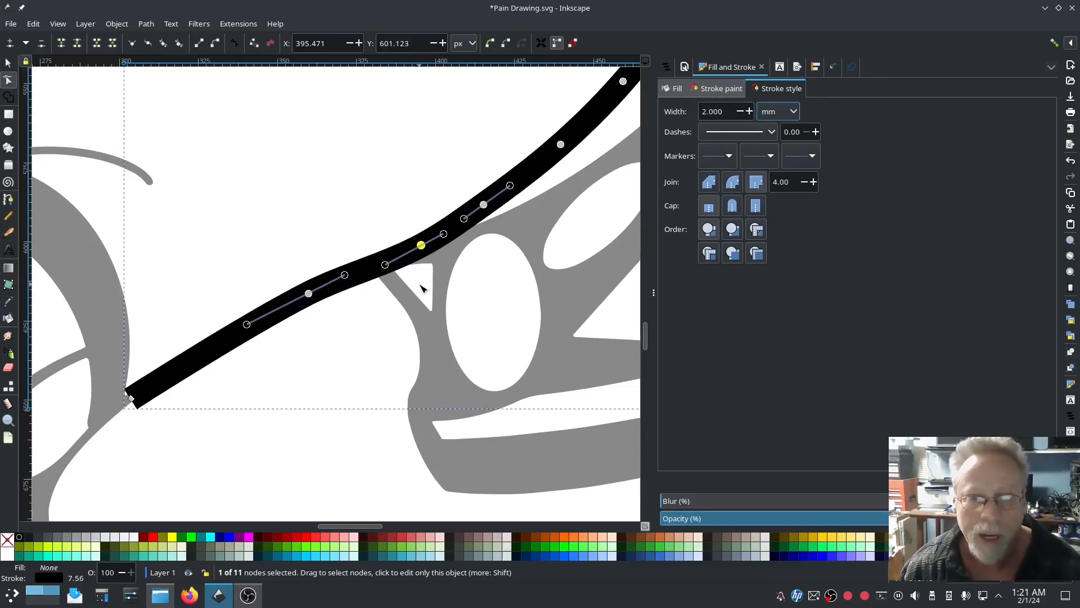
- Trace the body's right outline as a new path from the right shoe's upper left corner up to the head outline
scroll(400, 307, "down", 1)
scroll(401, 298, "down", 2)
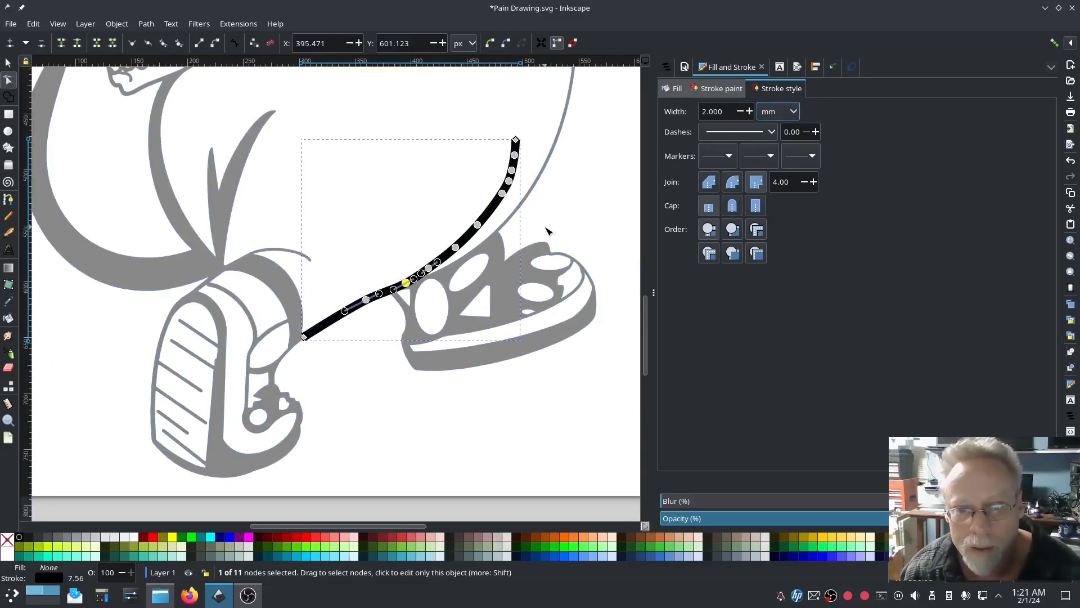
left_click(9, 199)
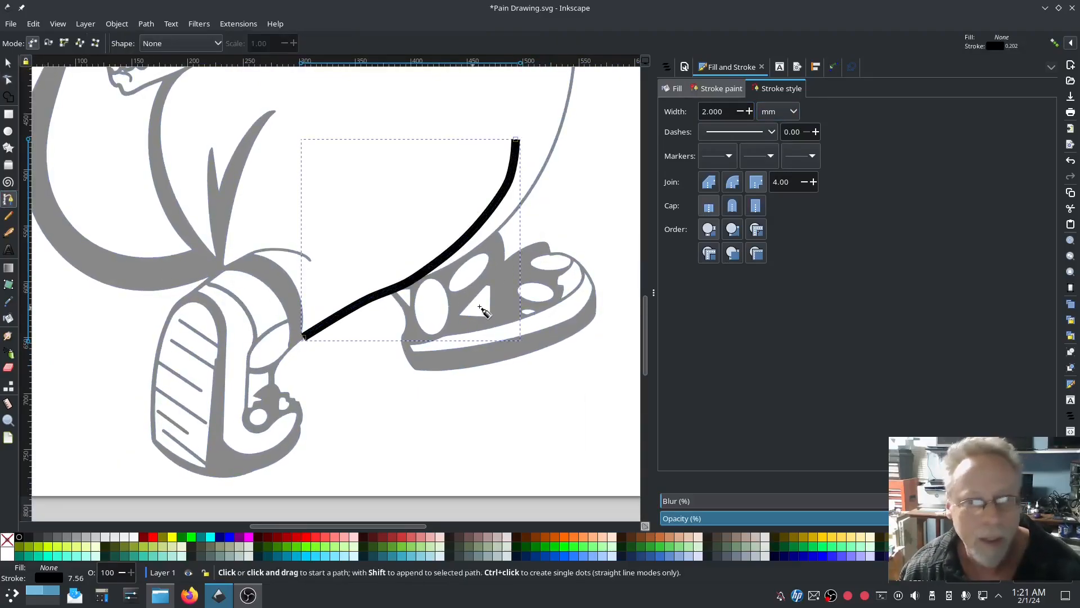
left_click(400, 288)
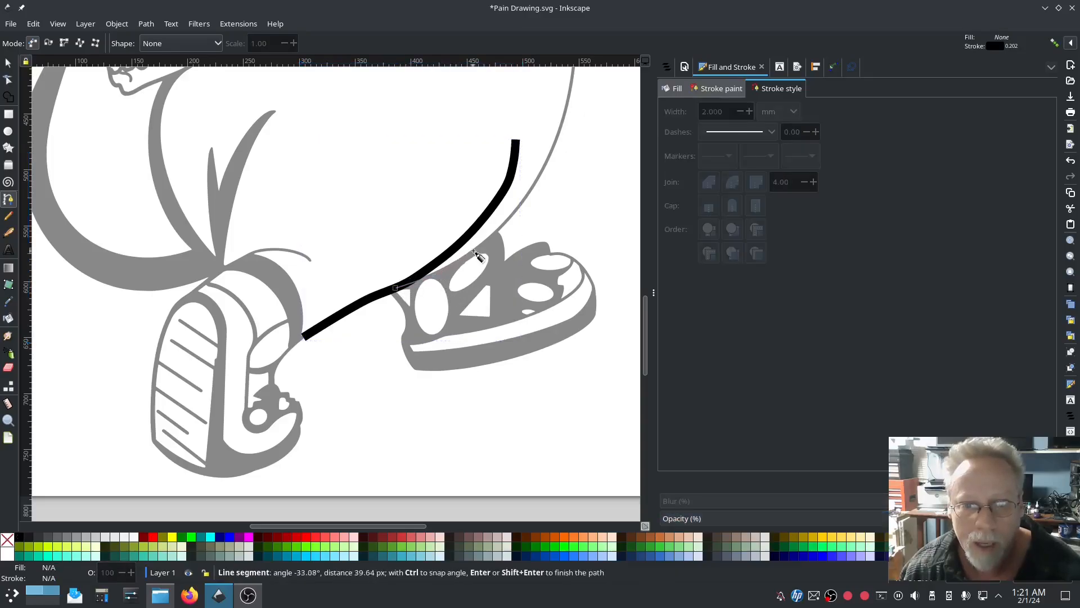
left_click(508, 228)
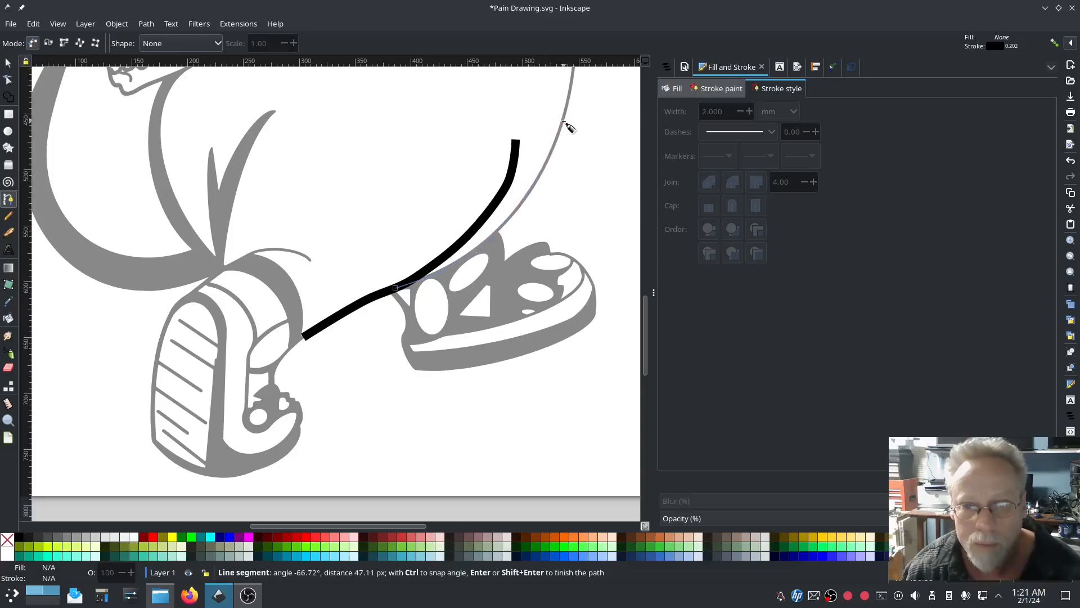
scroll(583, 225, "up", 5)
scroll(579, 219, "up", 2)
left_click(575, 221)
left_click(566, 105)
scroll(569, 120, "up", 9)
left_click(531, 177)
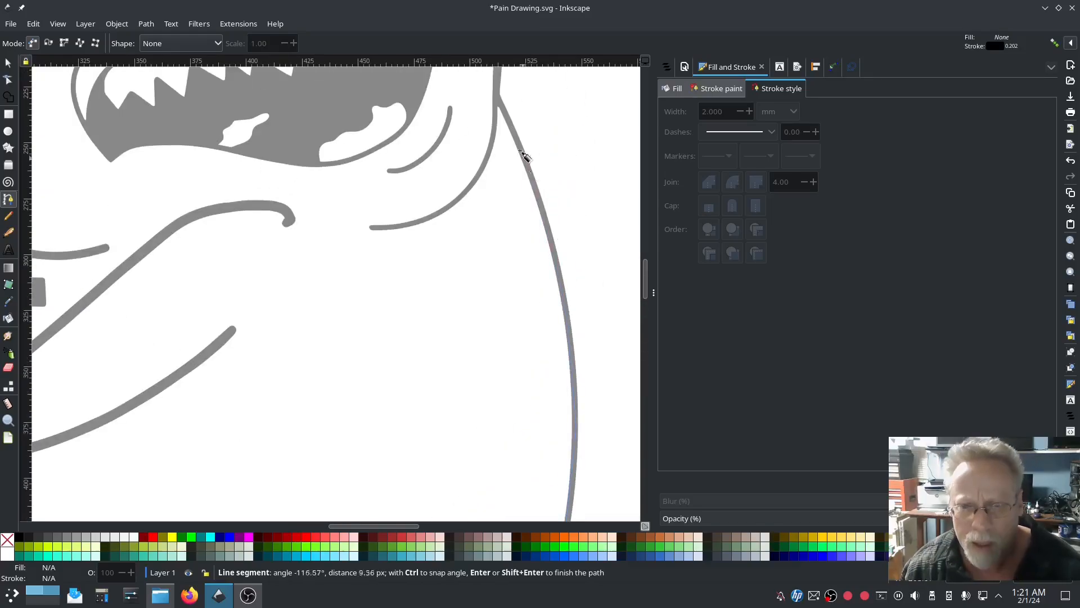
double_click(495, 94)
- Set the body outline path's stroke width to 2 mm
left_click_drag(724, 112, 669, 124)
type("2")
key("Return")
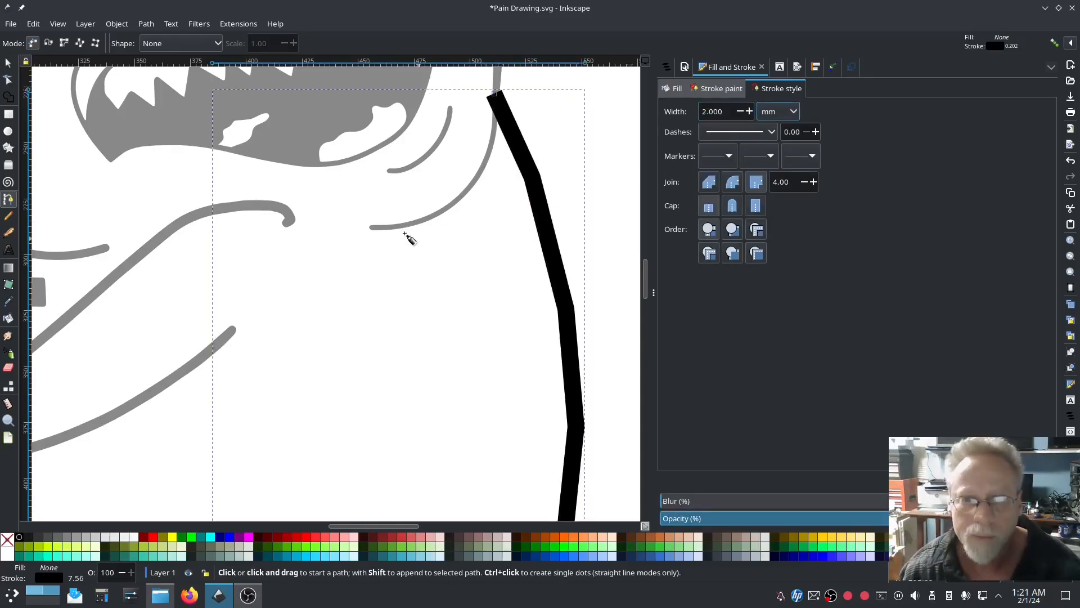
- Trace the head's outer outline as one path from the jaw line's free end, up and over the head, to the small hair tip
left_click(369, 227)
left_click(398, 226)
left_click(432, 217)
left_click(462, 196)
left_click(484, 163)
left_click(495, 133)
scroll(497, 140, "up", 3)
left_click(498, 171)
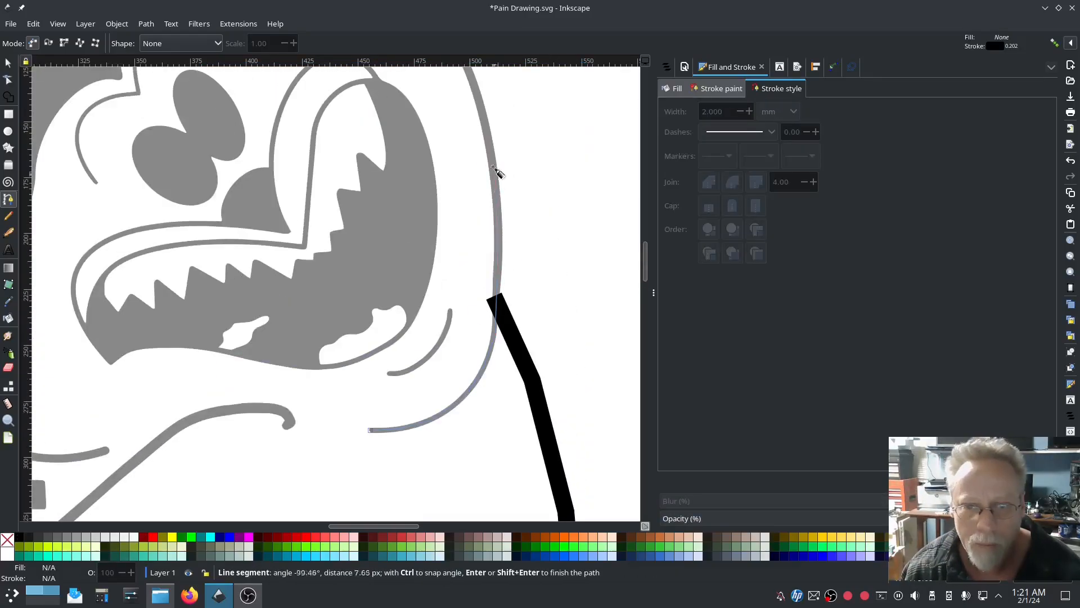
left_click(485, 119)
scroll(482, 115, "up", 3)
left_click(461, 260)
left_click(430, 217)
left_click(386, 196)
left_click(350, 197)
left_click(332, 208)
left_click(316, 221)
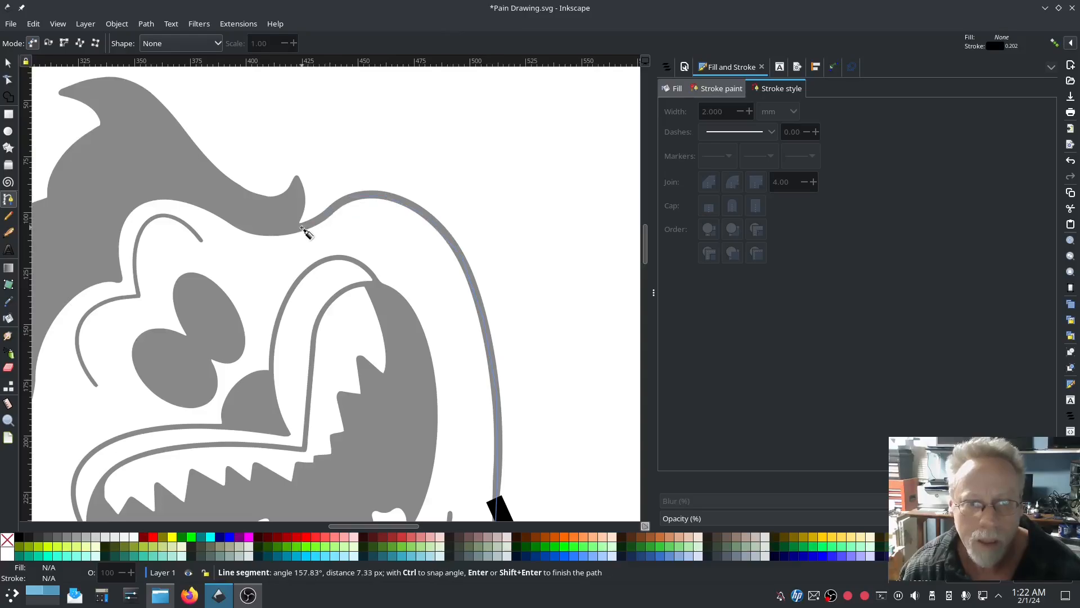
left_click(301, 227)
double_click(283, 227)
- Set the head outline path's stroke width to 2 mm
left_click_drag(725, 112, 671, 115)
type("2")
key("Return")
- Make all nodes of both the head outline and body outline paths auto-smooth
scroll(520, 361, "down", 1)
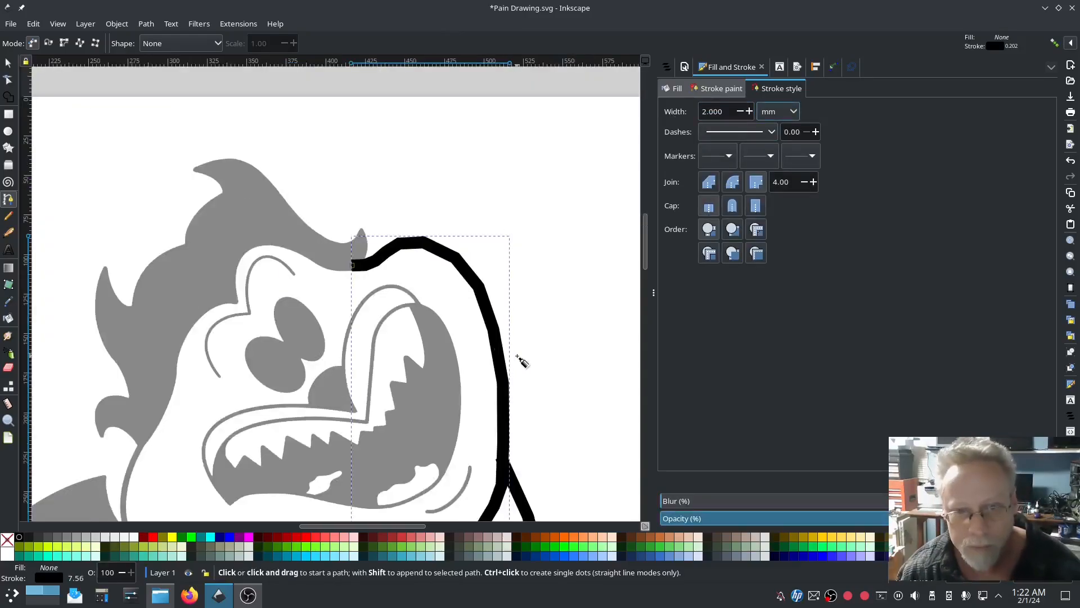
key("n")
left_click(490, 306)
scroll(529, 380, "down", 6)
left_click(531, 386, "shift")
key("ctrl+a")
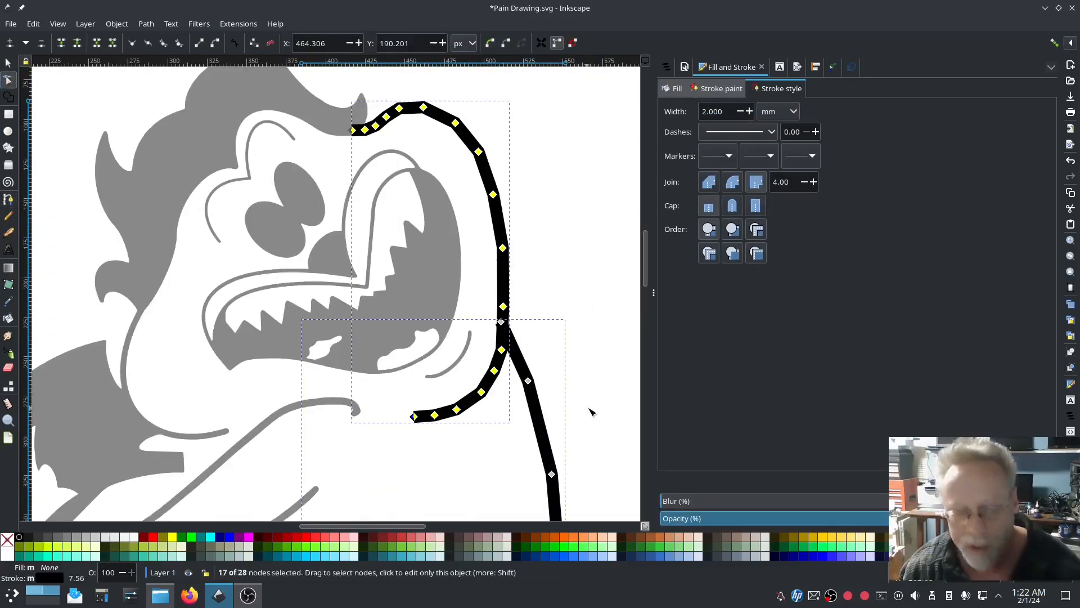
left_click(539, 423)
left_click(503, 284, "shift")
key("ctrl+a")
scroll(598, 390, "down", 4)
scroll(596, 393, "up", 4)
scroll(586, 396, "down", 1)
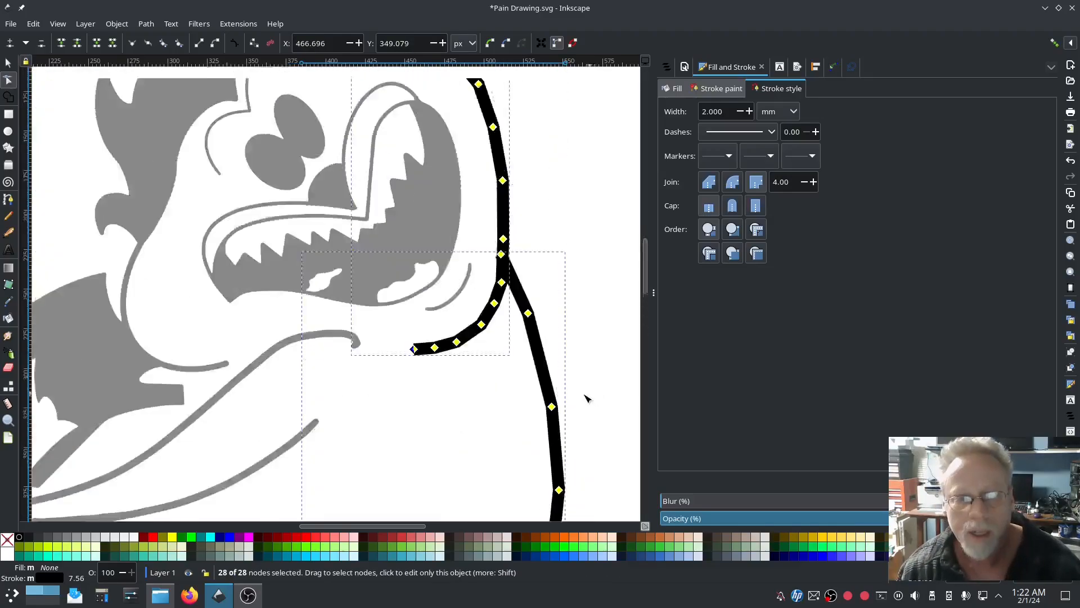
scroll(586, 396, "up", 1)
left_click(179, 44)
left_click(433, 127)
scroll(433, 128, "up", 2)
scroll(473, 167, "down", 2)
scroll(609, 426, "down", 5)
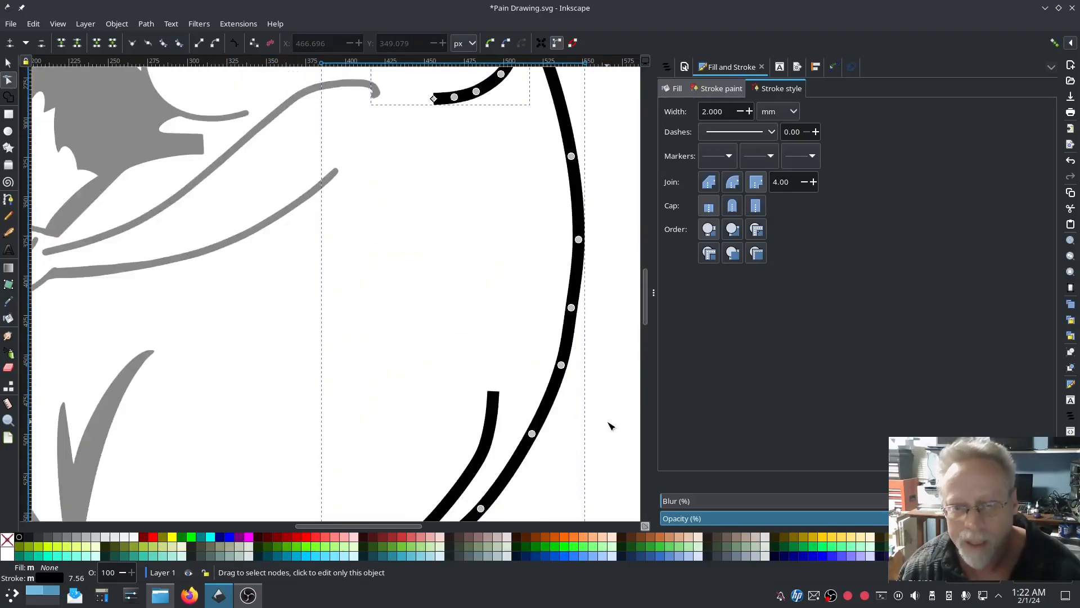
- Trace the short curved crease between the mouth and the jaw as a new path
scroll(602, 423, "up", 4)
key("b")
left_click(443, 329)
left_click(462, 326)
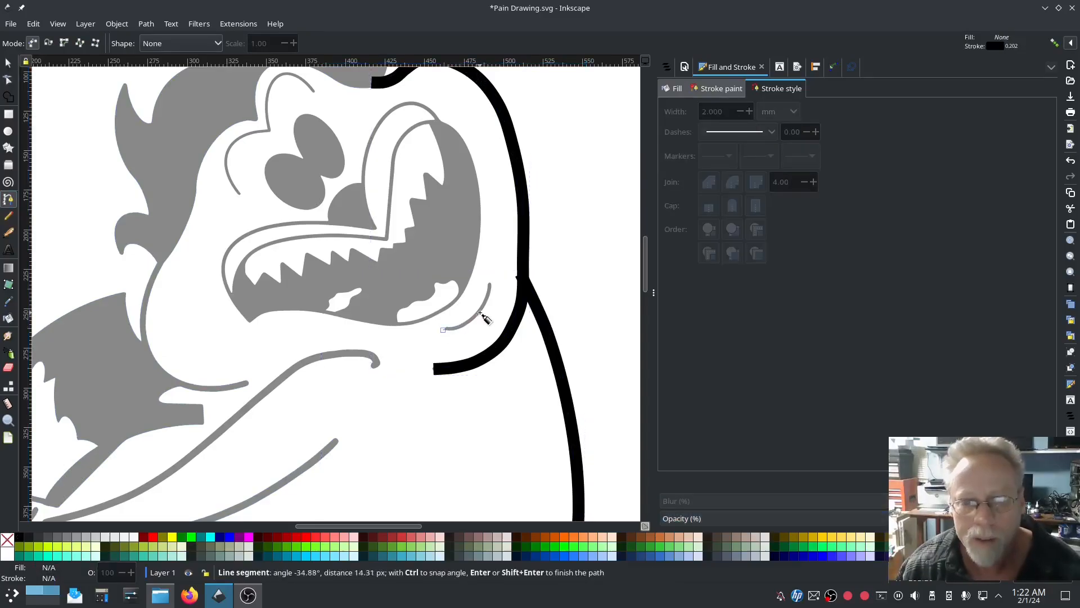
left_click(480, 310)
double_click(490, 281)
- Set the cheek crease path's stroke width to 2 mm and make all its nodes auto-smooth
left_click_drag(725, 112, 684, 111)
type("2")
key("Return")
key("n")
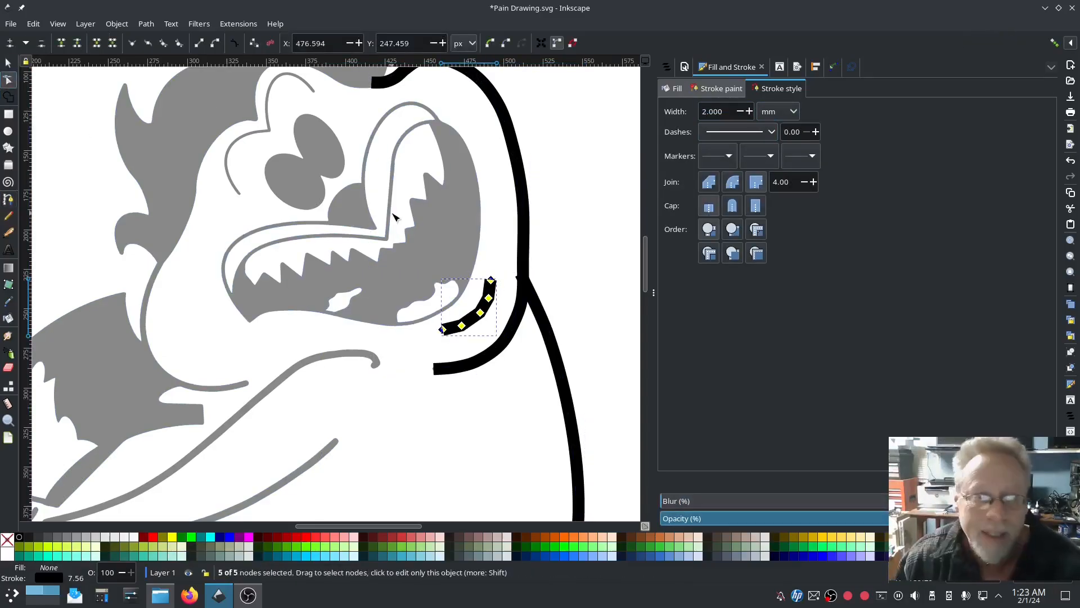
left_click(179, 44)
- Trace the thin brow line around both eyes as one path, with a corner node where the two arcs meet
key("b")
left_click(238, 193)
left_click(226, 165)
left_click(232, 145)
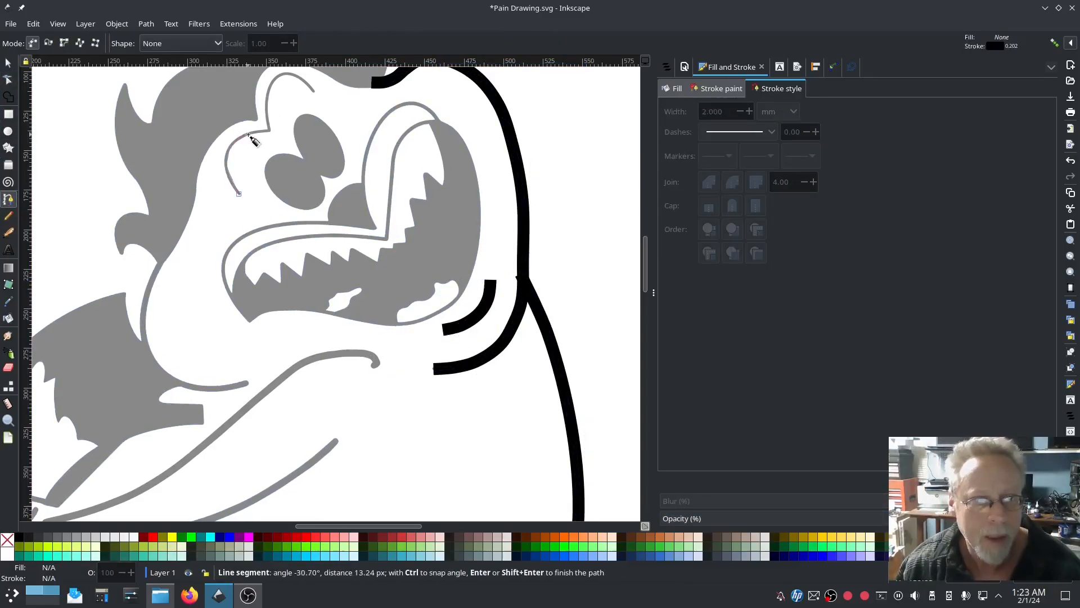
left_click(249, 133)
left_click(271, 130)
left_click(267, 104)
left_click(273, 83)
left_click(283, 75)
left_click(294, 74)
left_click(304, 81)
double_click(315, 91)
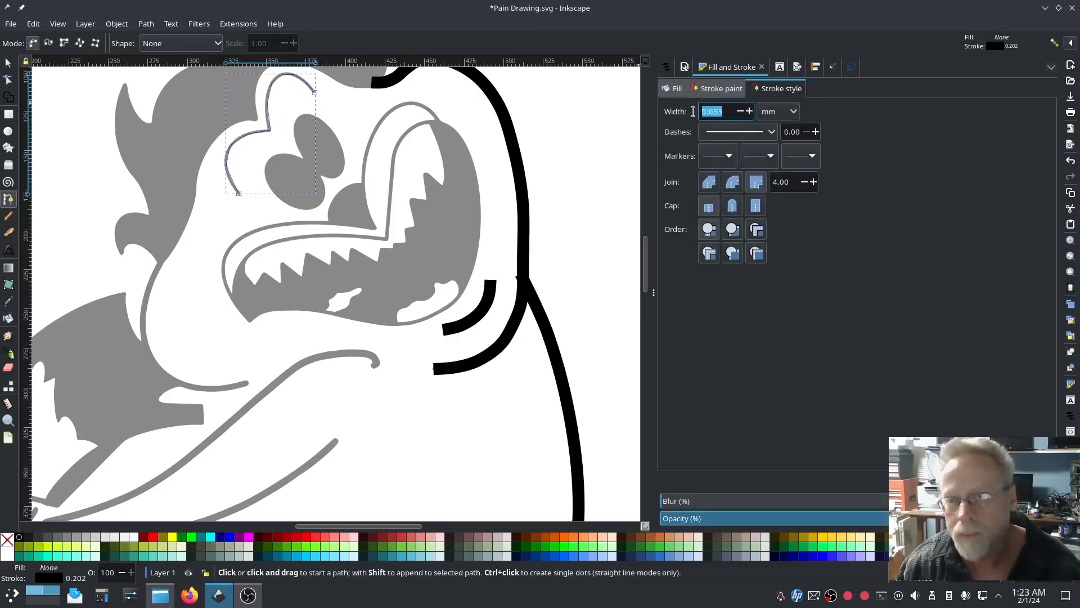
- Set the brow path's stroke width to 2 mm and make all its nodes auto-smooth
key("n")
key("ctrl+a")
left_click(180, 43)
key("s")
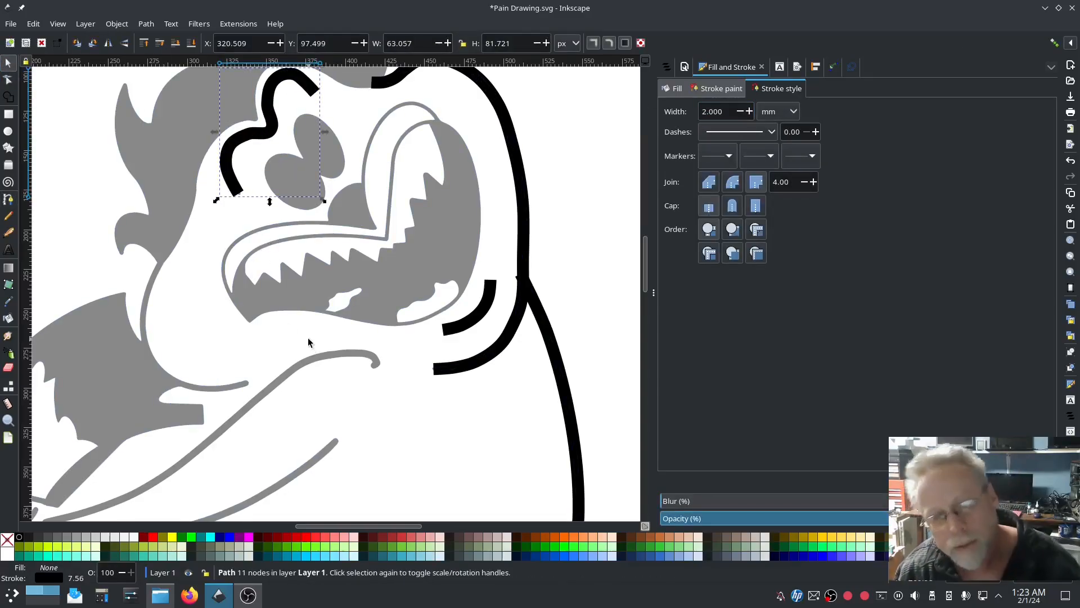
- Trace the upper lip's outer line from the left mouth corner to the mouth's upper right end as a path with a 2 mm stroke
left_click(7, 198)
left_click(232, 296)
left_click(224, 274)
left_click(225, 254)
left_click(237, 239)
left_click(280, 224)
left_click(324, 223)
left_click(375, 227)
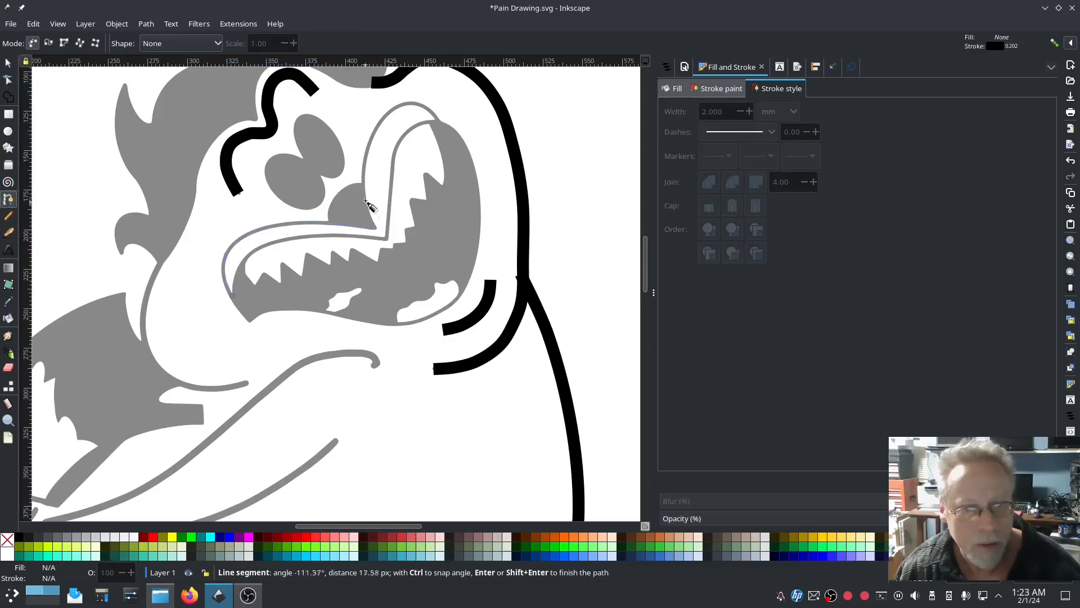
left_click(365, 201)
left_click(363, 173)
left_click(368, 145)
left_click(379, 120)
left_click(395, 107)
left_click(413, 103)
left_click(433, 112)
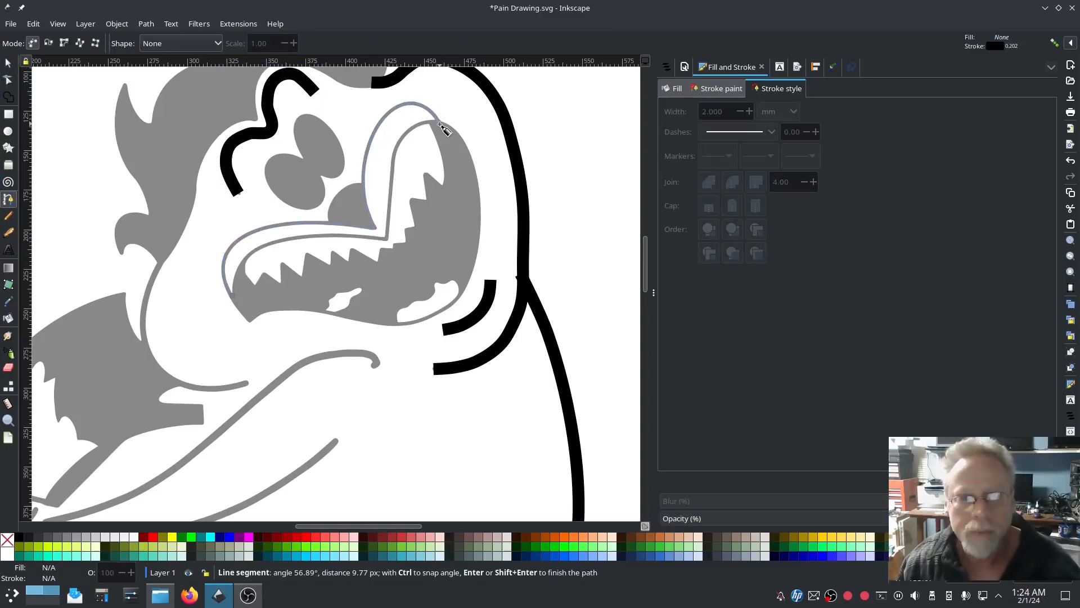
left_click(440, 124)
key("Return")
- Trace the upper lip's inner line from the left mouth corner, above the teeth, to the mouth's upper right end
left_click(230, 290)
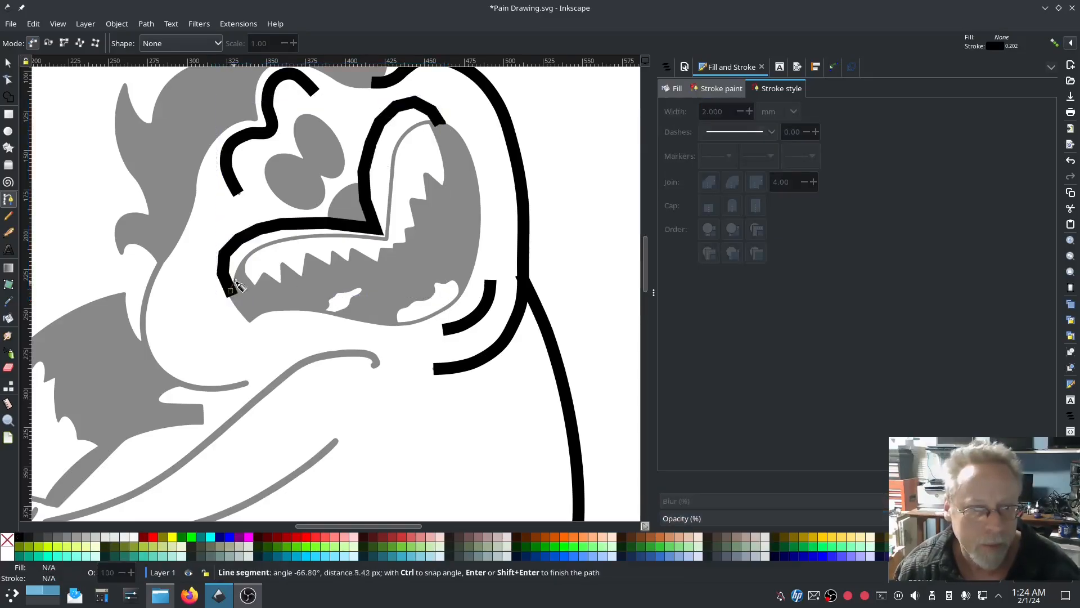
left_click(236, 270)
left_click(253, 251)
left_click(274, 243)
left_click(308, 237)
left_click(345, 234)
left_click(387, 239)
left_click(389, 215)
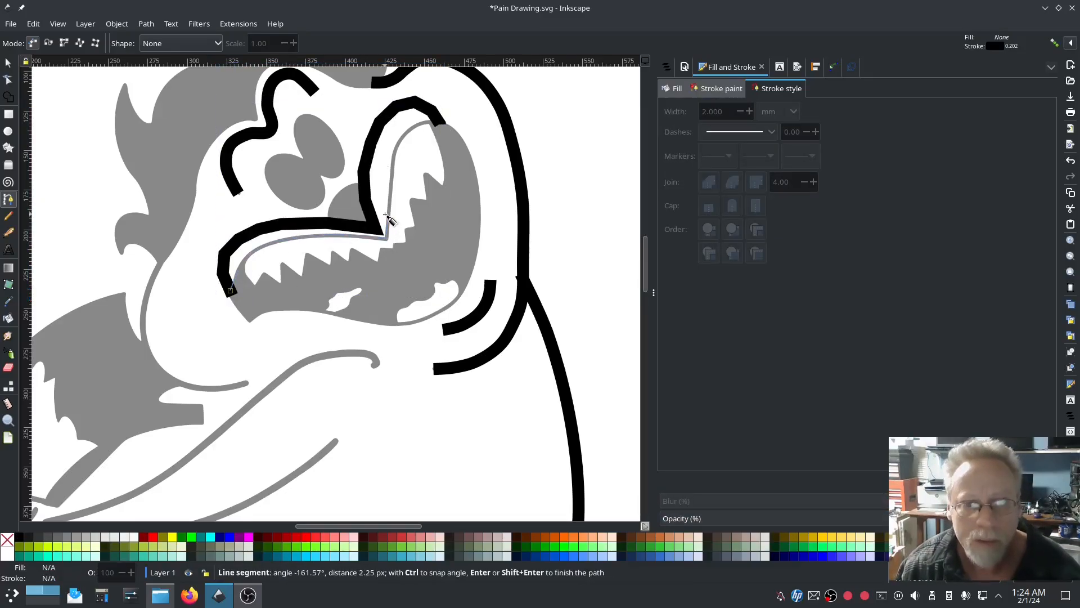
left_click(392, 165)
left_click(397, 143)
left_click(409, 130)
left_click(428, 122)
left_click(443, 120)
key("Return")
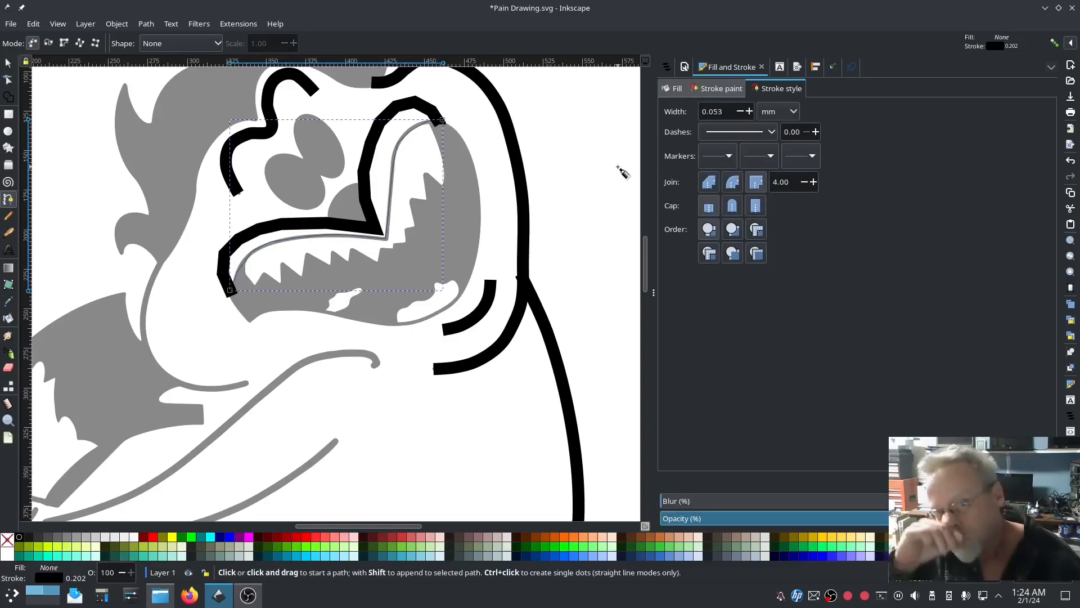
- Set the inner lip path's stroke width to 2 mm
left_click_drag(725, 111, 690, 113)
type("2")
key("Return")
- Make all nodes of both the inner and outer lip paths auto-smooth
left_click(8, 80)
left_click(390, 187)
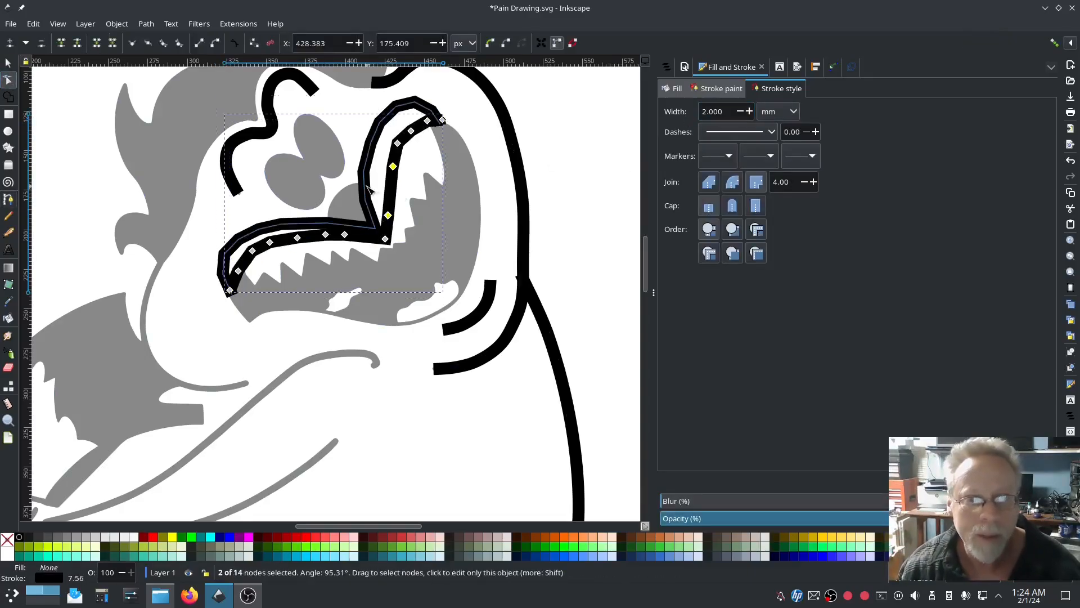
left_click(367, 190, "shift")
key("ctrl+a")
left_click(367, 191, "shift")
key("ctrl+a")
left_click(179, 43)
left_click(433, 398)
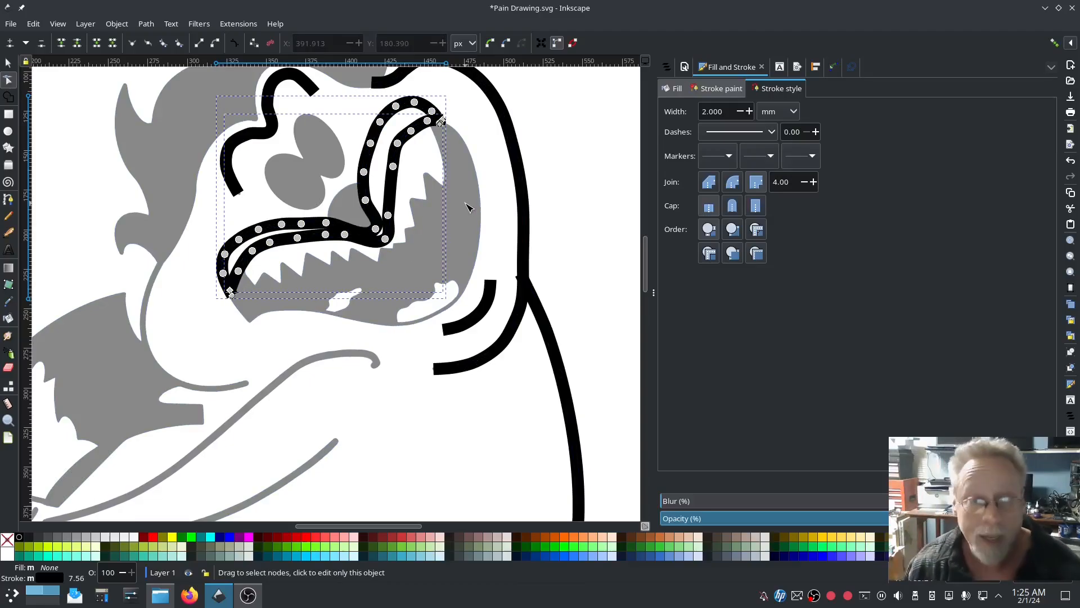
- Trace the left jaw line from the hair tip down and around to the chin line's free end
left_click_drag(150, 357, 371, 233)
left_click(7, 198)
left_click(368, 148)
left_click(353, 186)
left_click(354, 234)
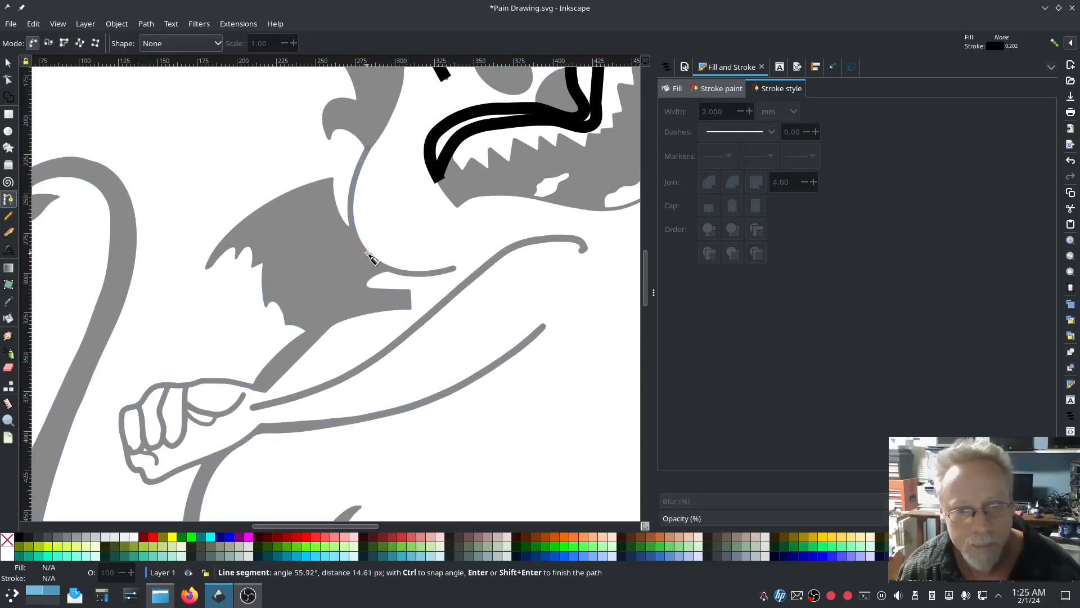
left_click(368, 253)
left_click(383, 266)
left_click(403, 272)
left_click(428, 274)
left_click(457, 268)
- Set the left jaw path's stroke width to 2 mm and make all its nodes auto-smooth
left_click_drag(724, 111, 668, 116)
type("2")
left_click(8, 80)
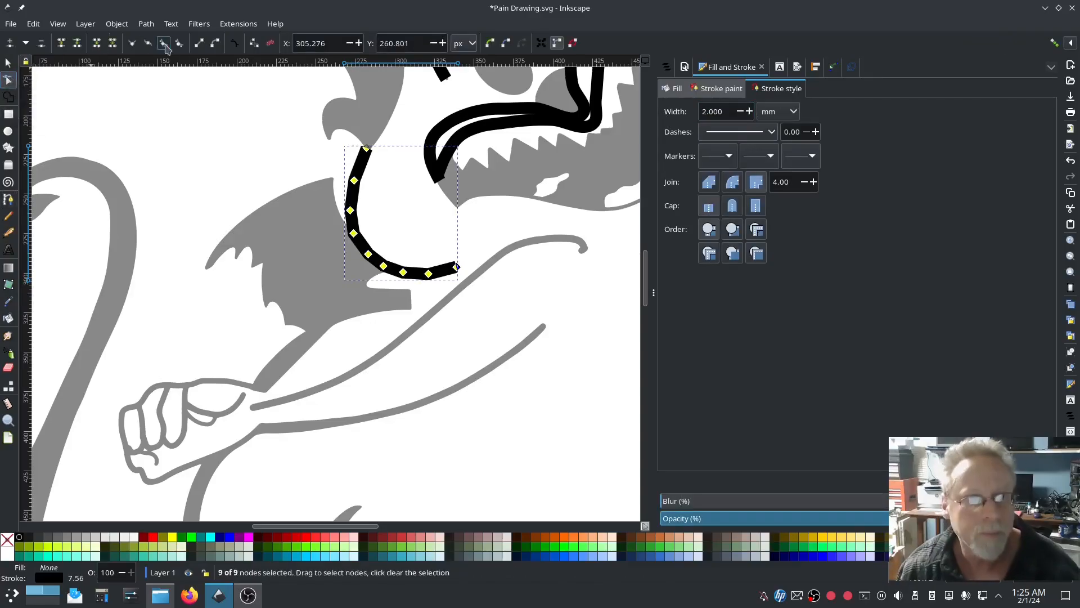
left_click(179, 44)
- Trace the arm's upper line from its hooked shoulder end to the wrist with a 2 mm stroke, and make all its nodes auto-smooth
left_click(8, 199)
left_click(587, 248)
left_click(570, 237)
left_click(509, 247)
left_click(443, 298)
left_click(360, 369)
left_click(316, 389)
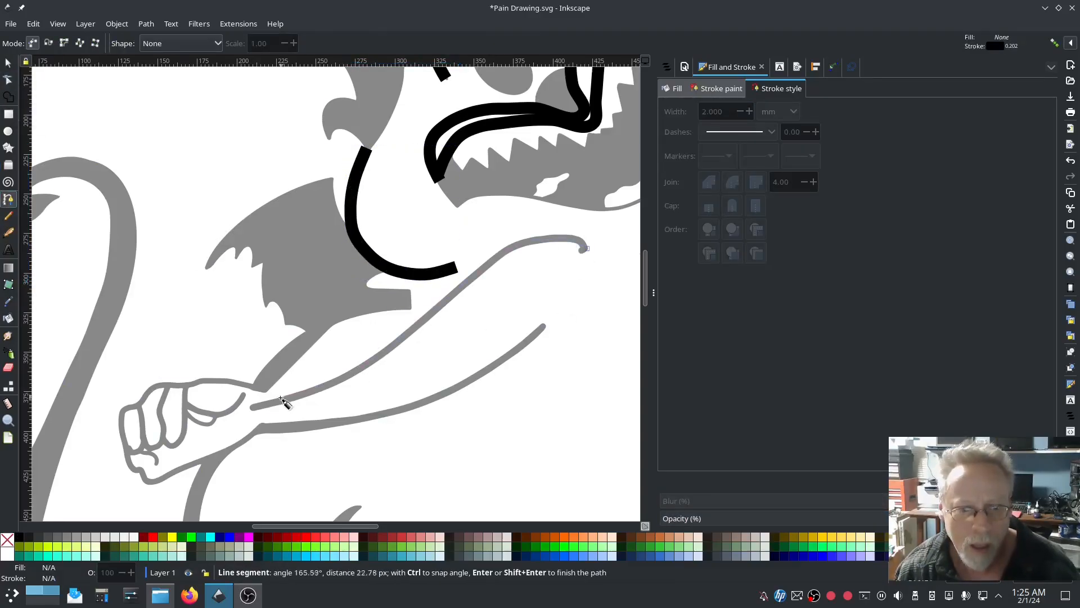
double_click(251, 409)
left_click(8, 80)
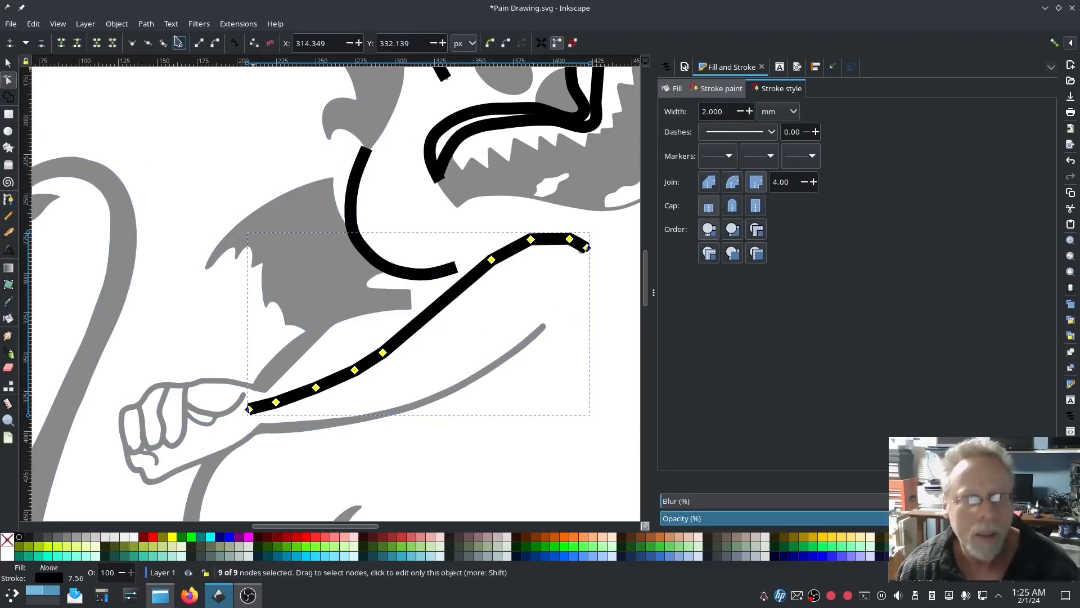
left_click(179, 44)
- Trace the arm's lower line from its free elbow end along the curve to the wrist
left_click(8, 199)
left_click(544, 324)
left_click(484, 373)
left_click(413, 406)
left_click(356, 419)
left_click(304, 428)
left_click(257, 430)
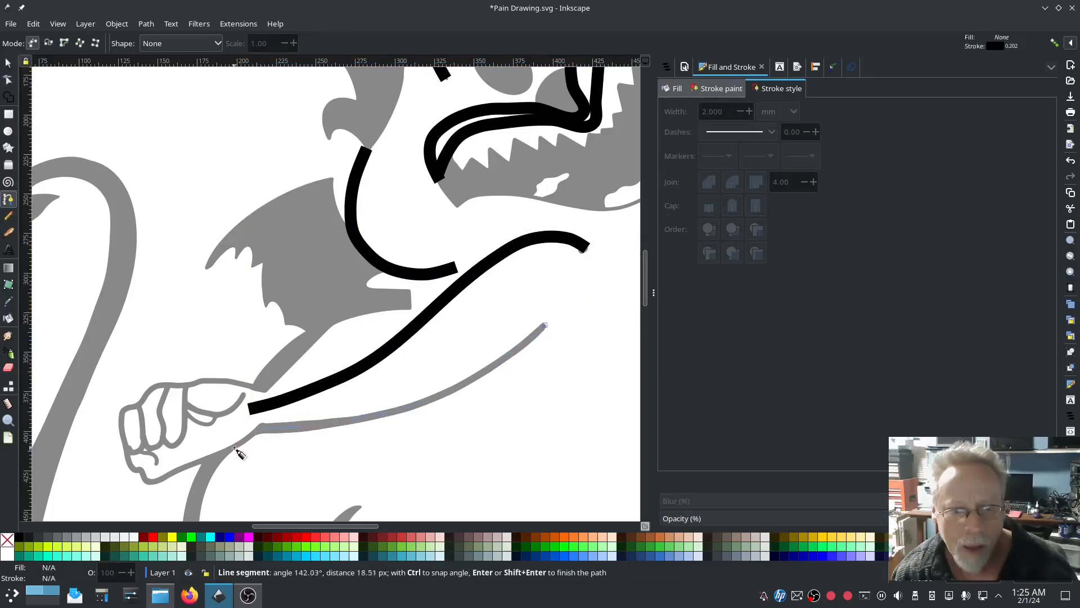
- Continue the same path along the underside of the fist and up around the outer knuckles
left_click(234, 448)
left_click(197, 462)
left_click(148, 482)
left_click(137, 471)
left_click(131, 467)
left_click(122, 424)
left_click(124, 410)
left_click(140, 405)
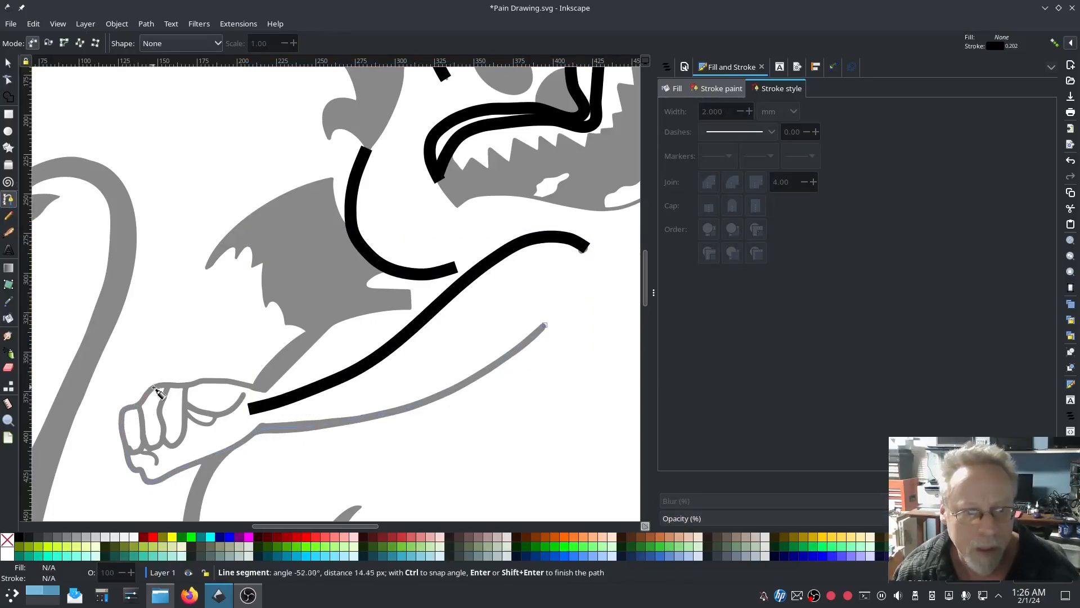
- Finish the path over the top of the fist to the wrist and set its stroke width to 2 mm
left_click(147, 390)
left_click(161, 385)
left_click(175, 387)
left_click(191, 385)
left_click(202, 381)
left_click(222, 382)
left_click(242, 386)
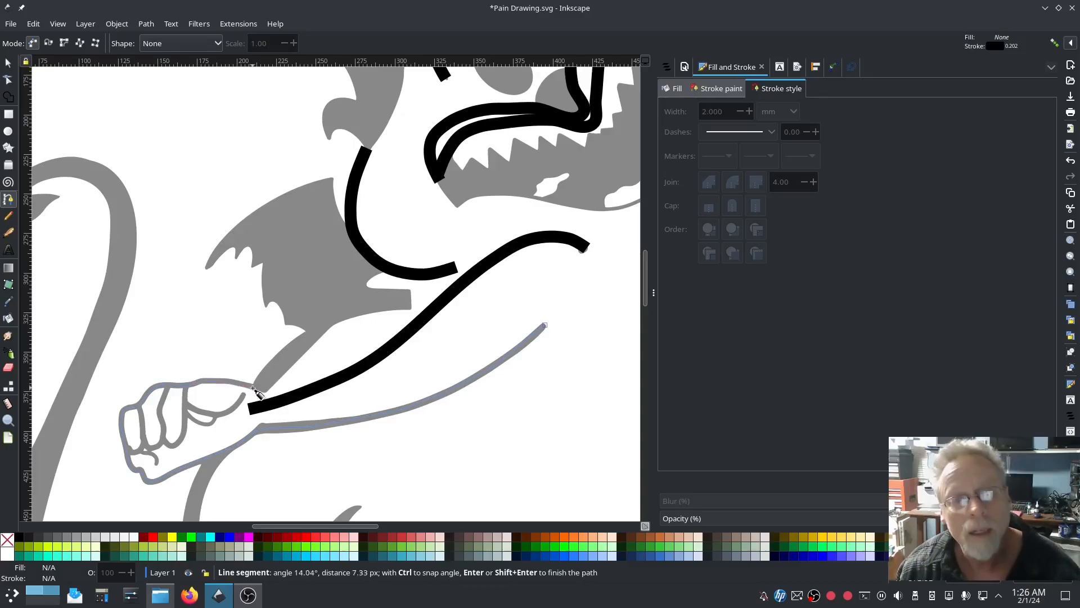
double_click(266, 390)
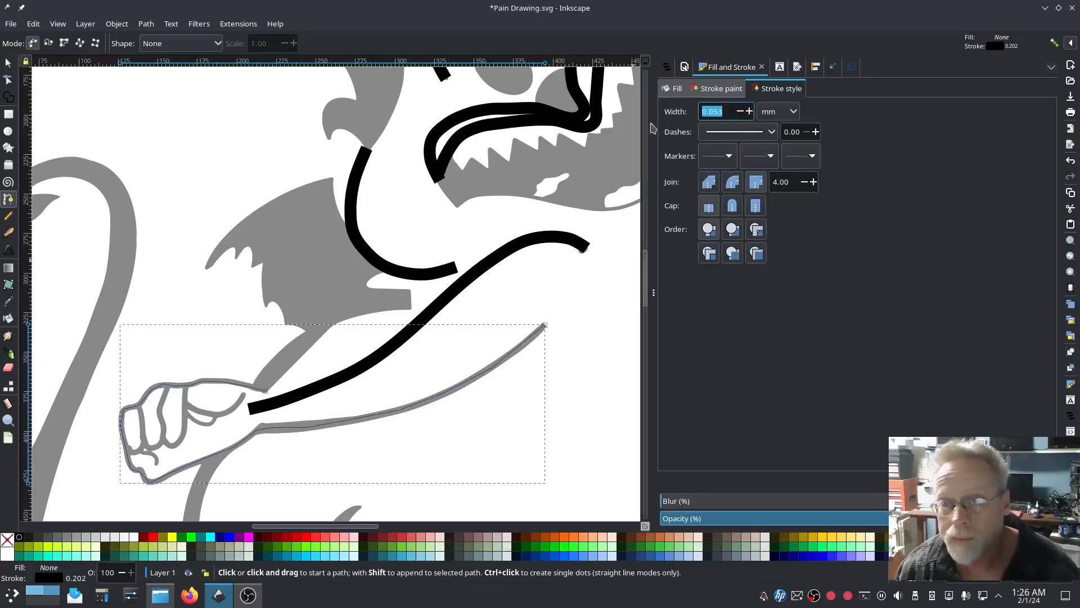
type("2")
key("Return")
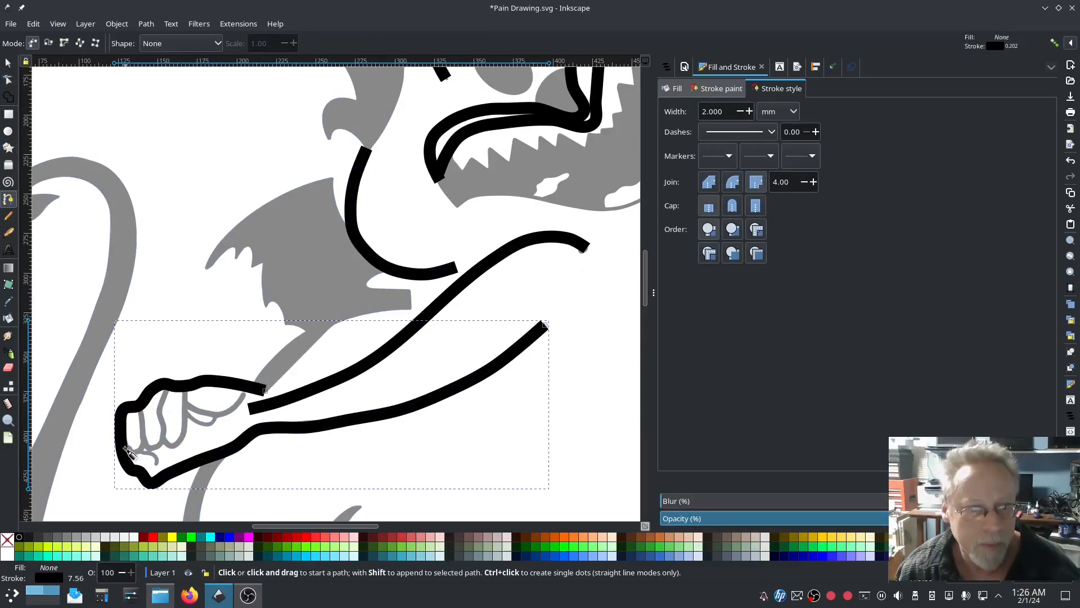
- Trace the three lines separating the fingers inside the fist as individual paths ending at the upper knuckles
left_click(126, 449)
left_click(137, 449)
left_click(143, 442)
double_click(140, 408)
left_click(140, 443)
left_click(150, 447)
left_click(164, 431)
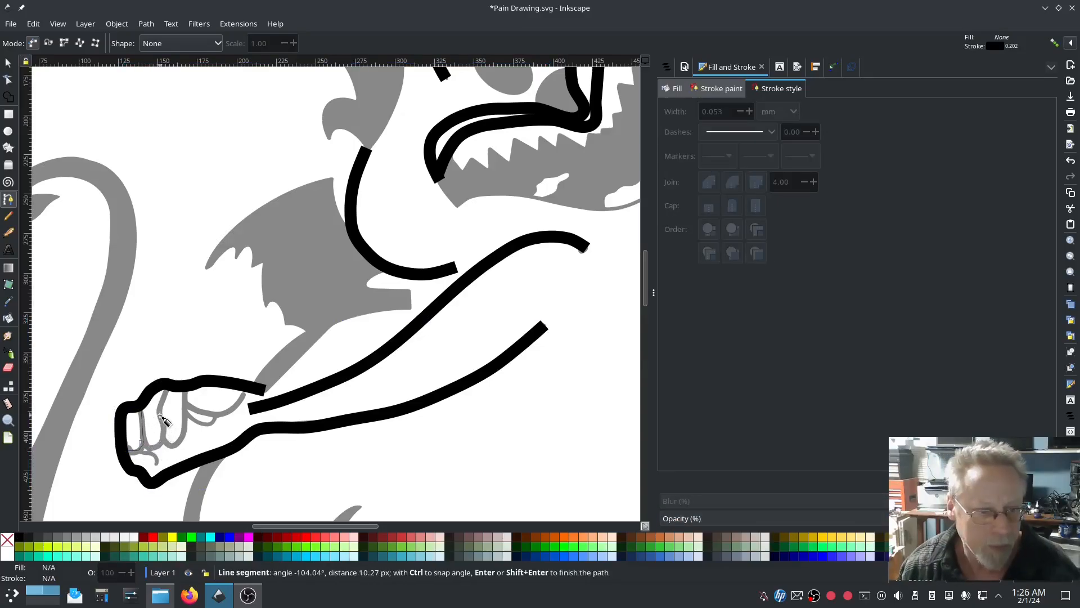
left_click(160, 415)
double_click(165, 390)
left_click(162, 440)
left_click(171, 445)
left_click(182, 440)
double_click(186, 393)
- Trace the two thumb curves inside the fist, between the last finger line and the wrist
left_click(187, 401)
left_click(205, 414)
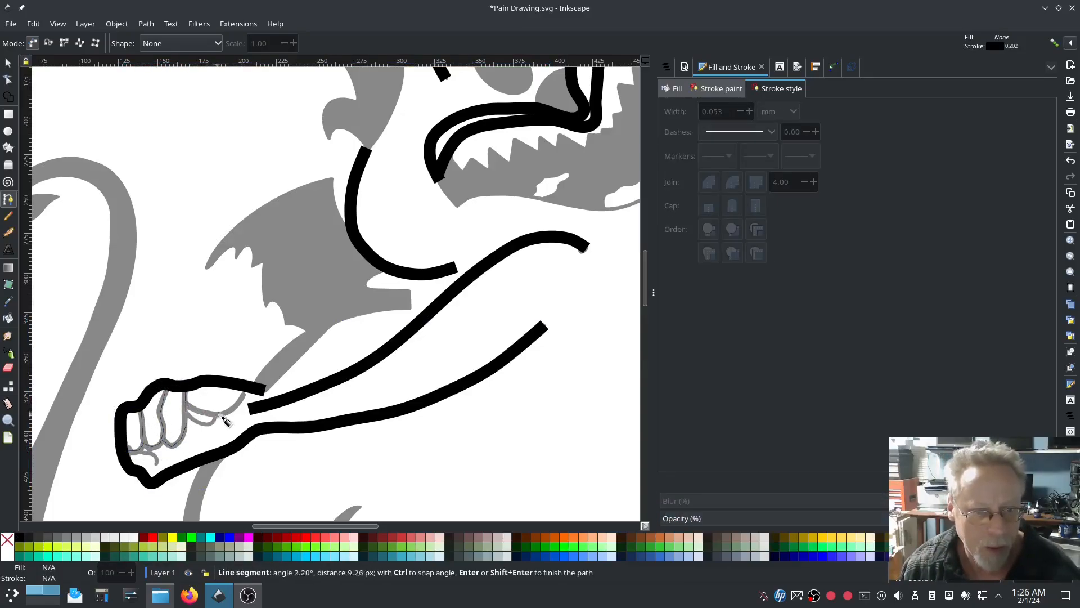
left_click(220, 415)
left_click(234, 408)
double_click(245, 394)
left_click(185, 422)
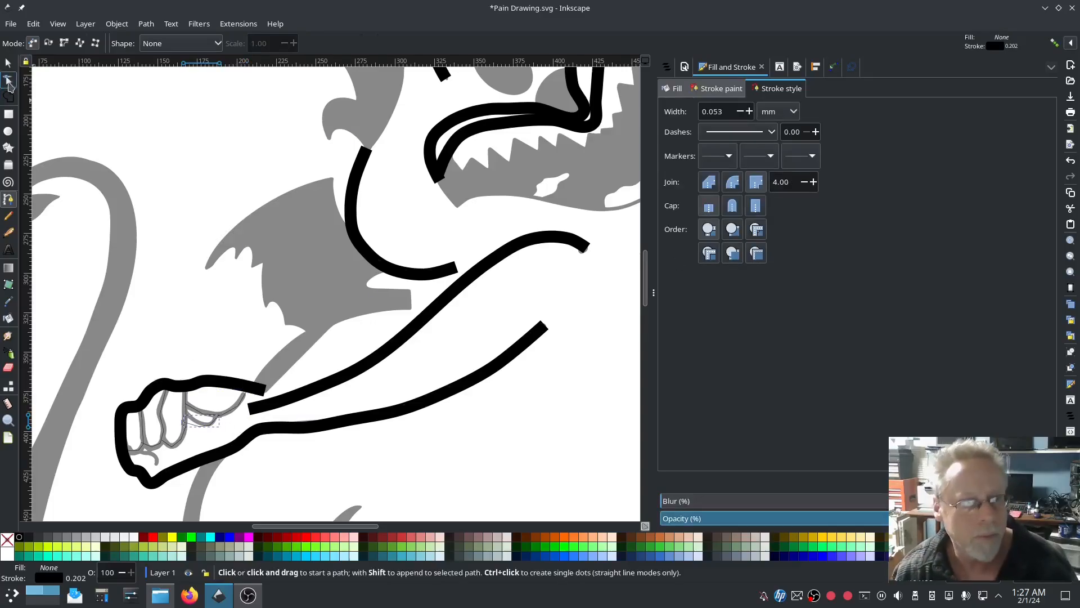
- Set the stroke width of all the finger and thumb lines to 2 mm and make their nodes auto-smooth
key("n")
left_click(158, 459, "shift")
key("ctrl+a")
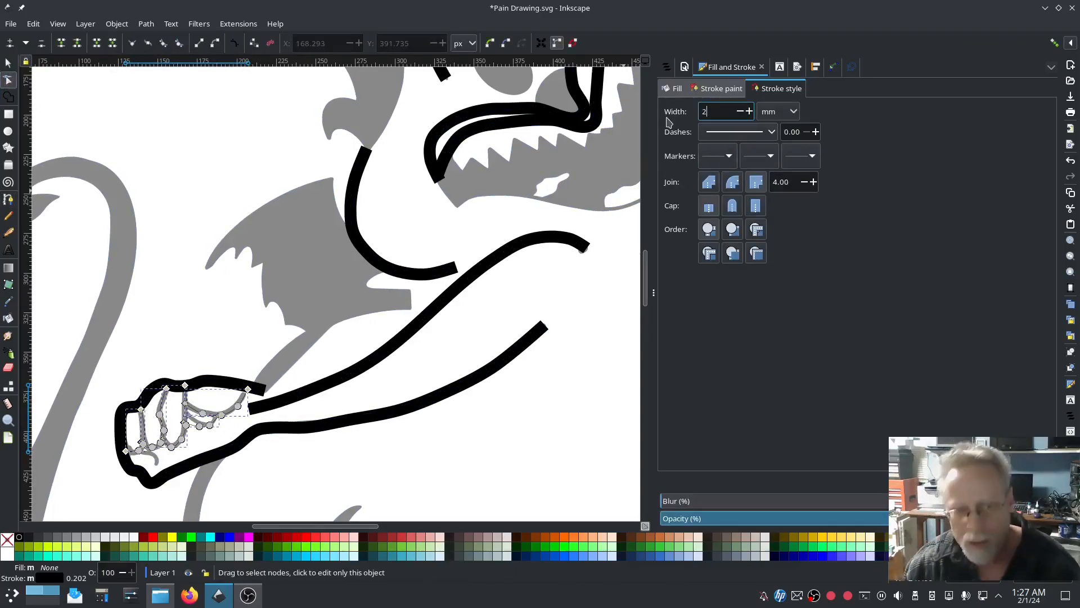
key("ctrl+shift+v")
key("s")
left_click(118, 135)
- Trace the short body line from the lower edge of the wing to the wrist and give it a 4 mm stroke
left_click(8, 200)
left_click(311, 333)
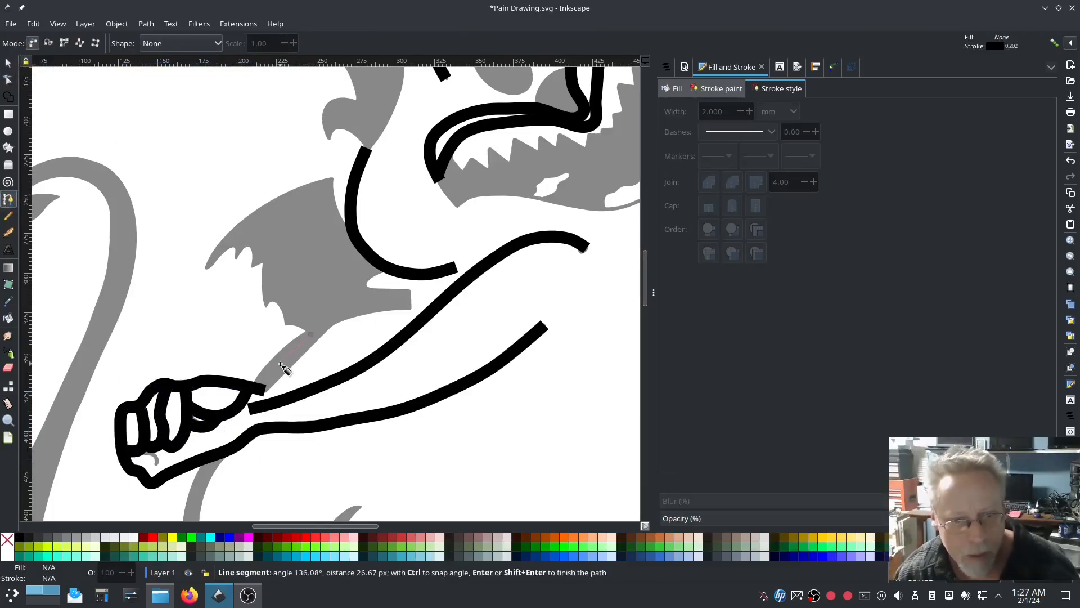
double_click(260, 388)
scroll(726, 111, "up", 1)
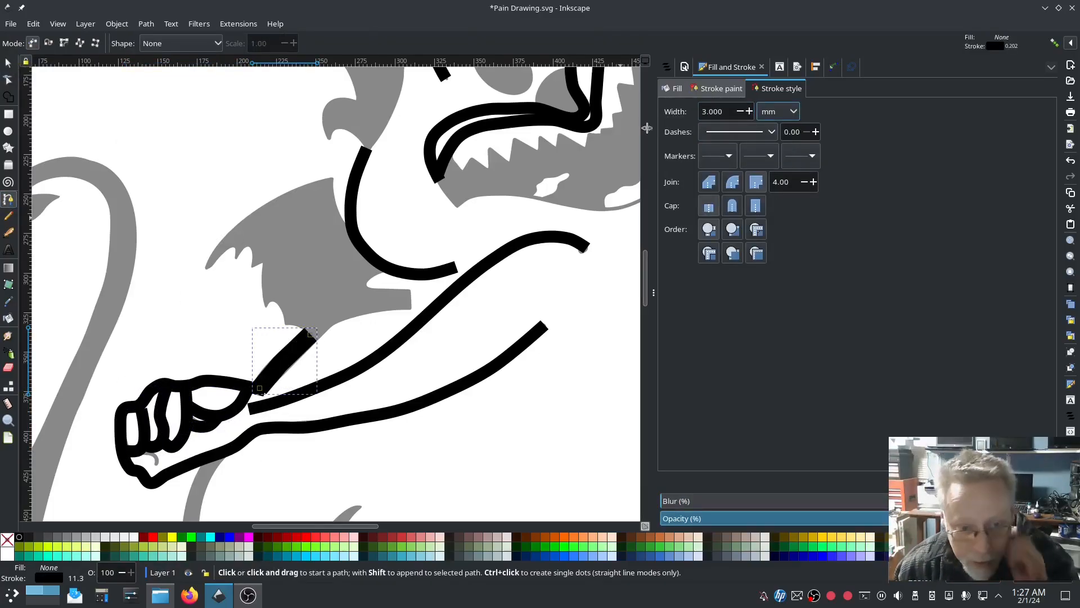
scroll(717, 112, "up", 1)
- Trace the back line from beneath the wrist down its curve to the point where the tail meets the leg
scroll(321, 378, "down", 5)
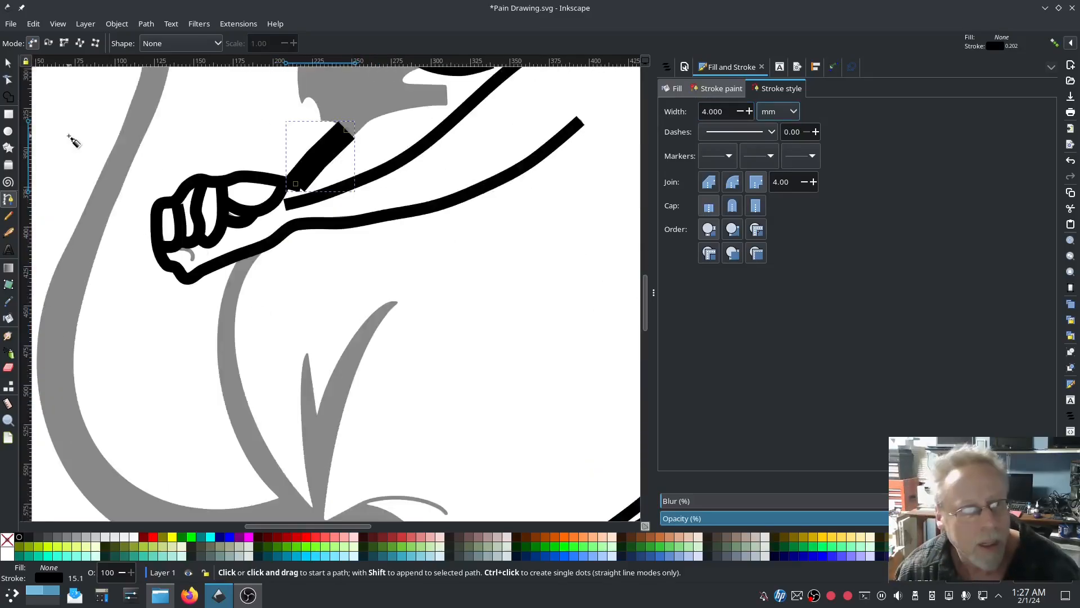
left_click(252, 253)
scroll(283, 485, "down", 6)
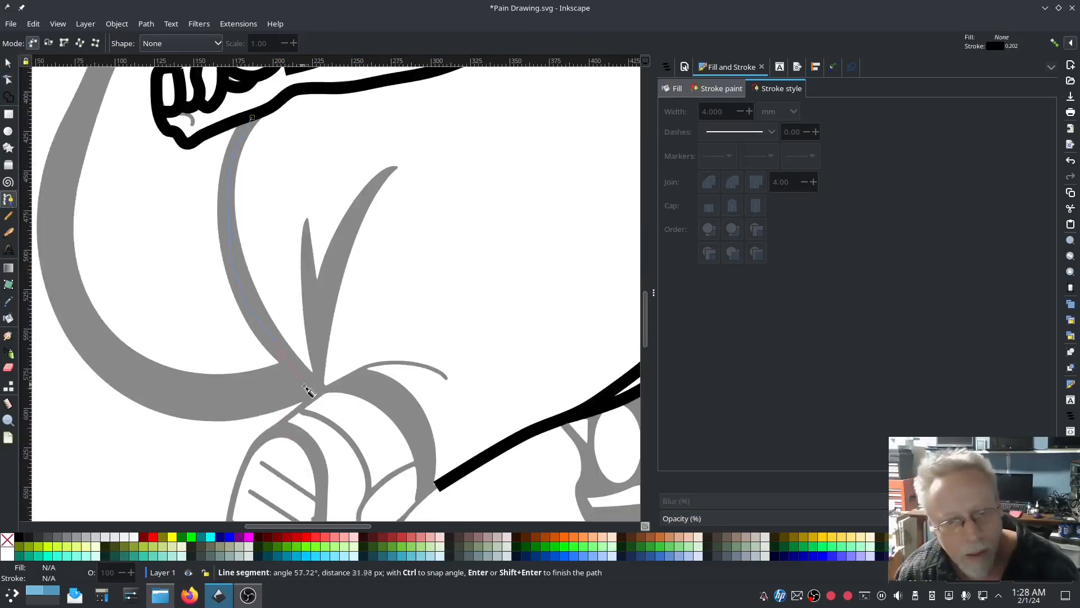
double_click(321, 394)
- Make the back line's nodes auto-smooth with a 4 mm stroke, and nudge its upper end node against the wrist
scroll(322, 394, "down", 3)
scroll(722, 111, "down", 2)
key("n")
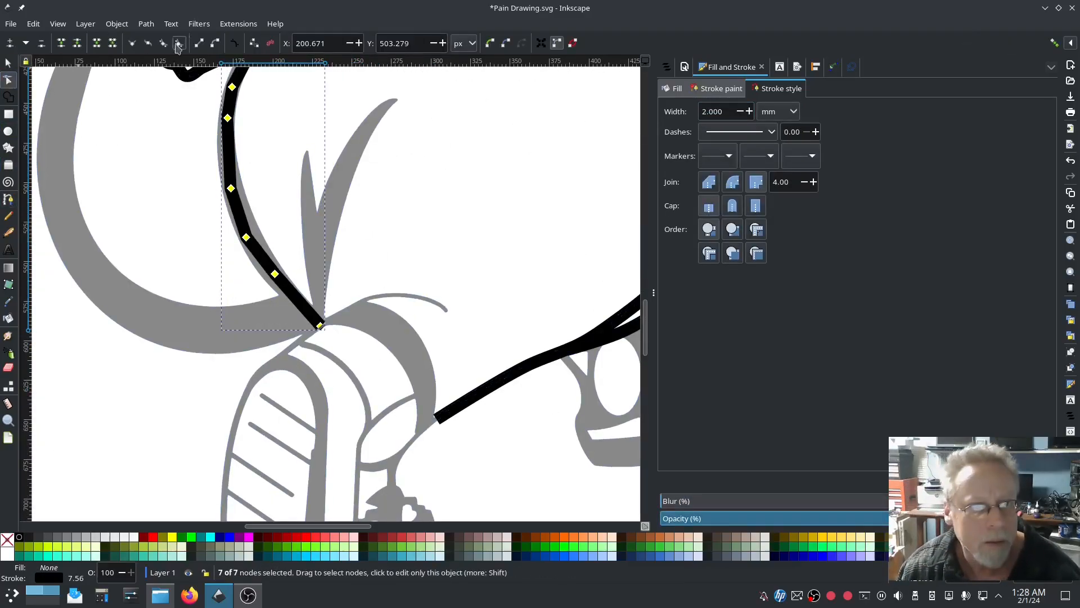
scroll(721, 112, "up", 2)
scroll(268, 212, "up", 3)
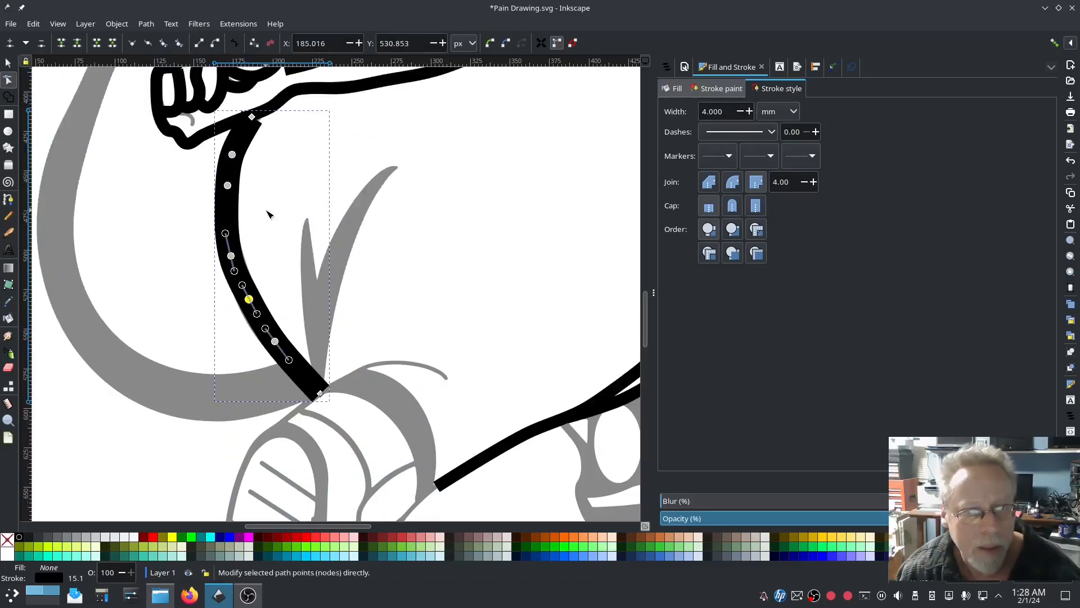
left_click_drag(254, 115, 254, 114)
- Trace the short upright crease from the tail joint to its tip with a 3 mm stroke
key("b")
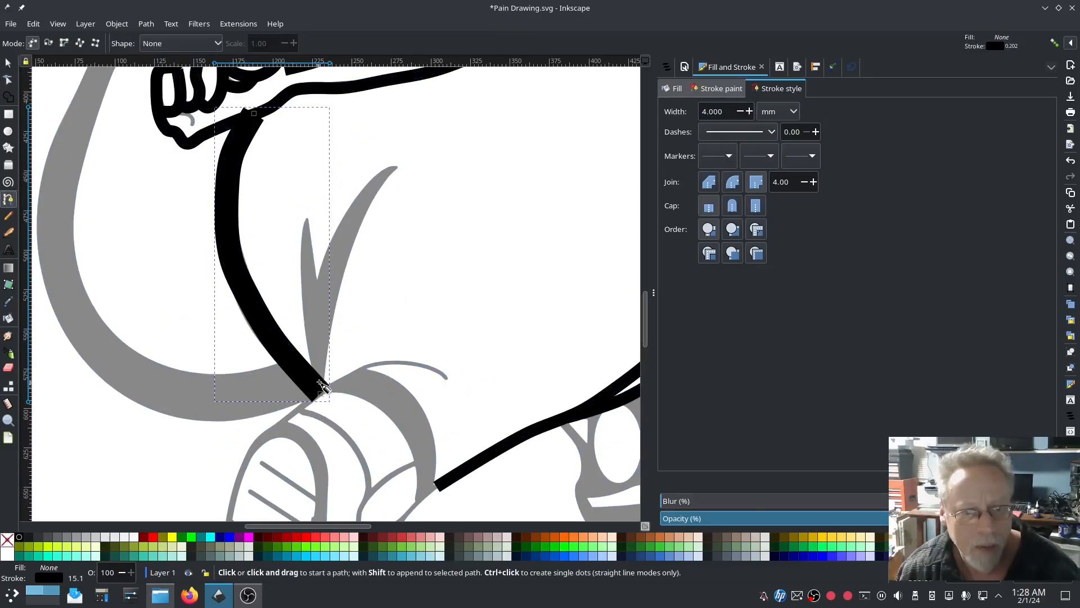
left_click(319, 380)
double_click(307, 223)
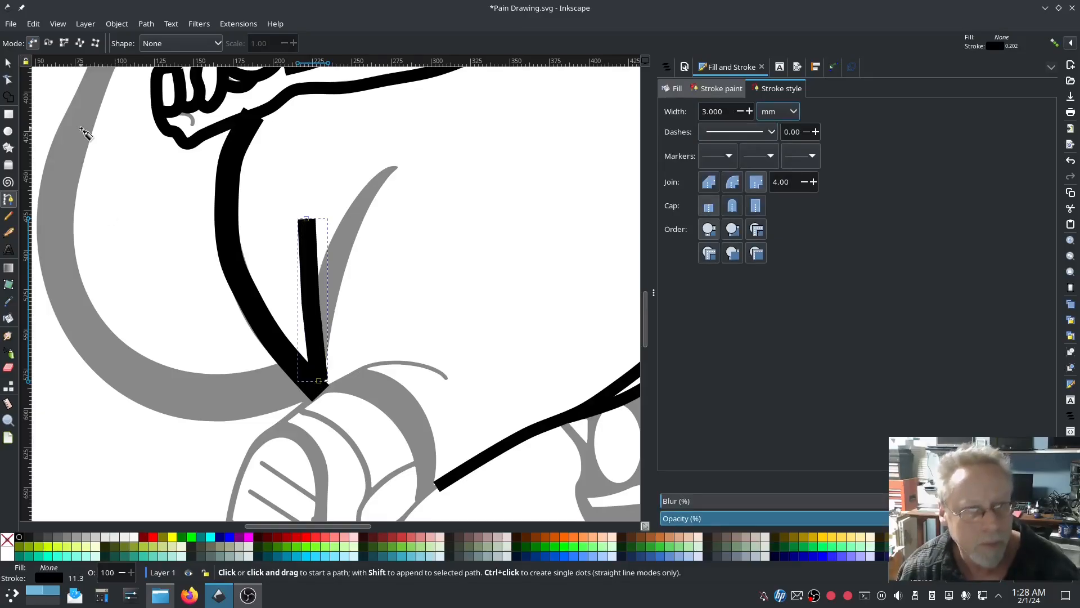
- Trace the longer curved crease from the tail joint to its upper tip and set its stroke width to 5 mm
left_click(316, 370)
double_click(395, 169)
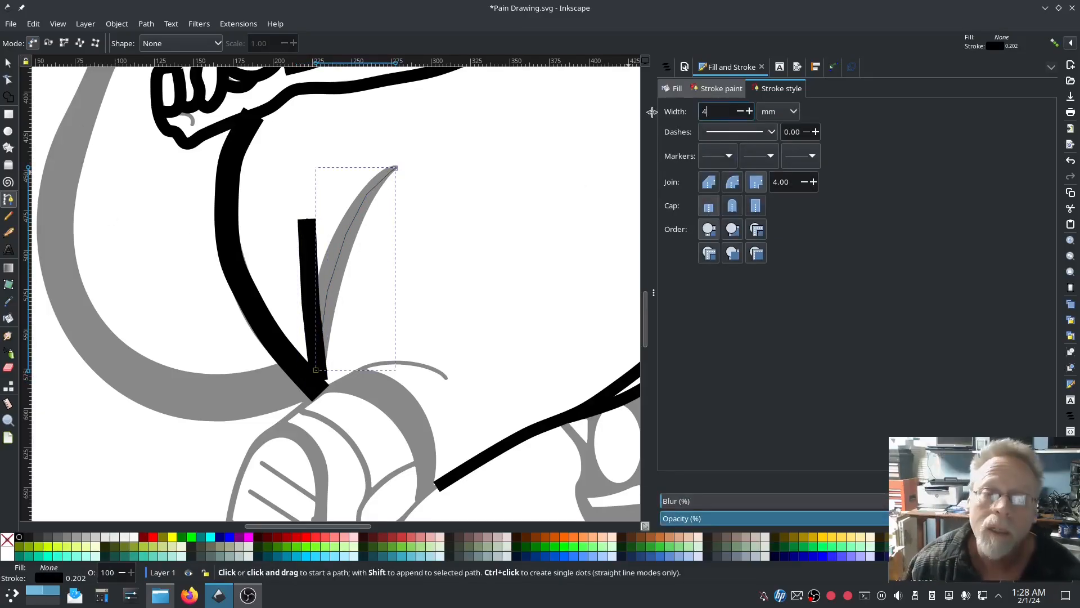
type("4")
key("Return")
left_click(8, 80)
key("Up")
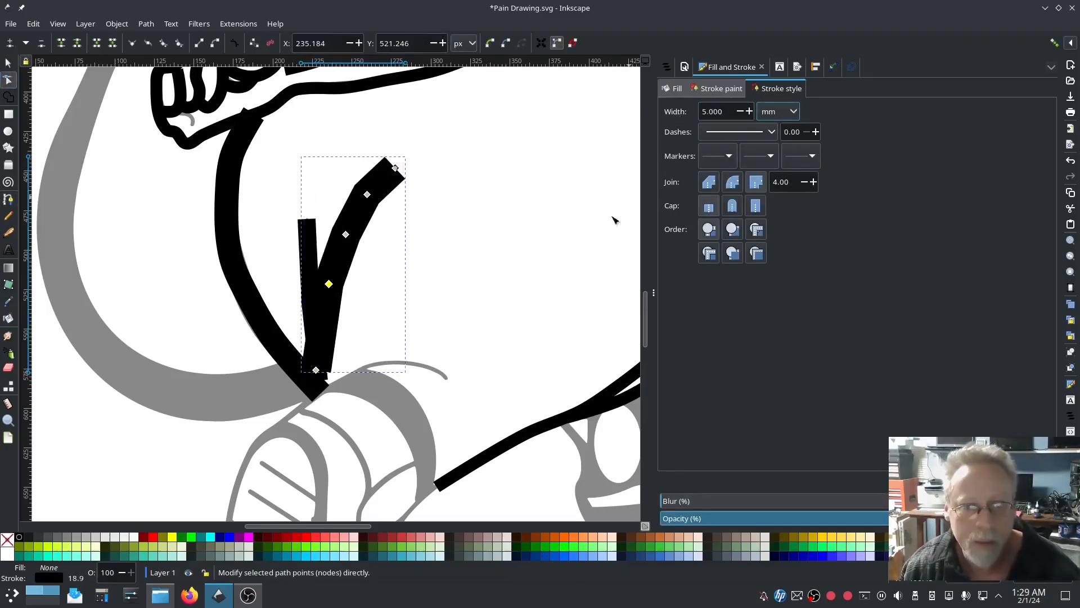
- Move the lower end node of the longer curved crease down onto the tail joint
left_click(316, 370)
scroll(445, 354, "down", 2, "ctrl")
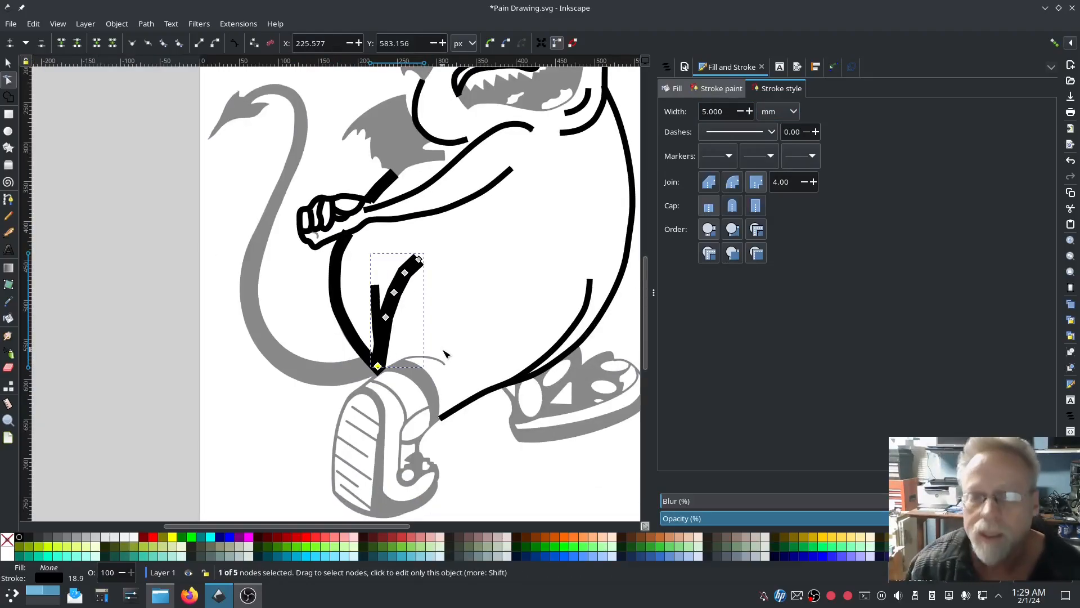
scroll(483, 271, "down", 3)
left_click(9, 200)
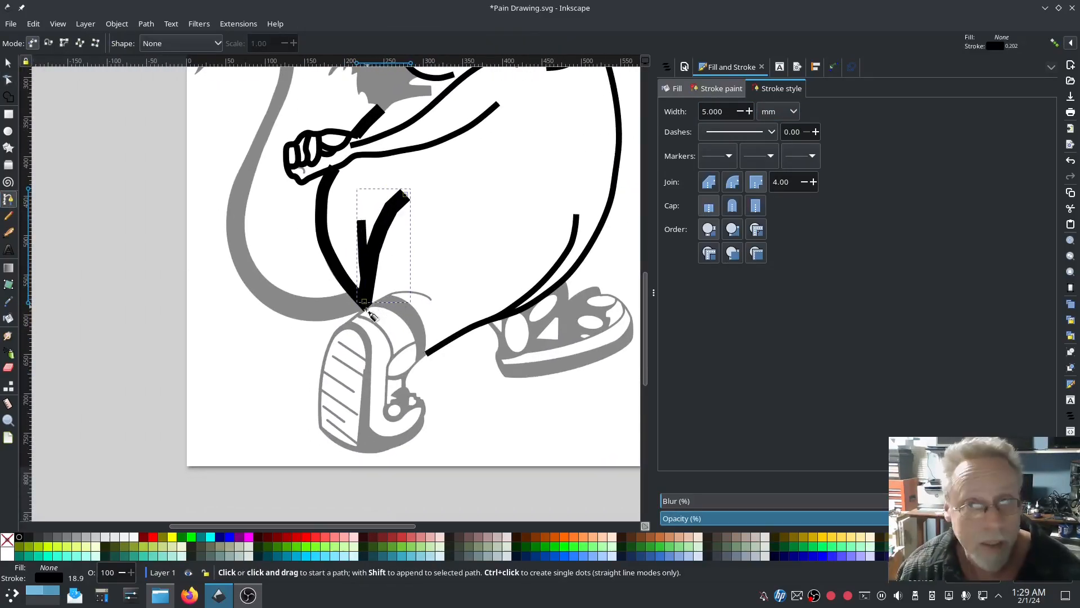
scroll(363, 301, "up", 3, "ctrl")
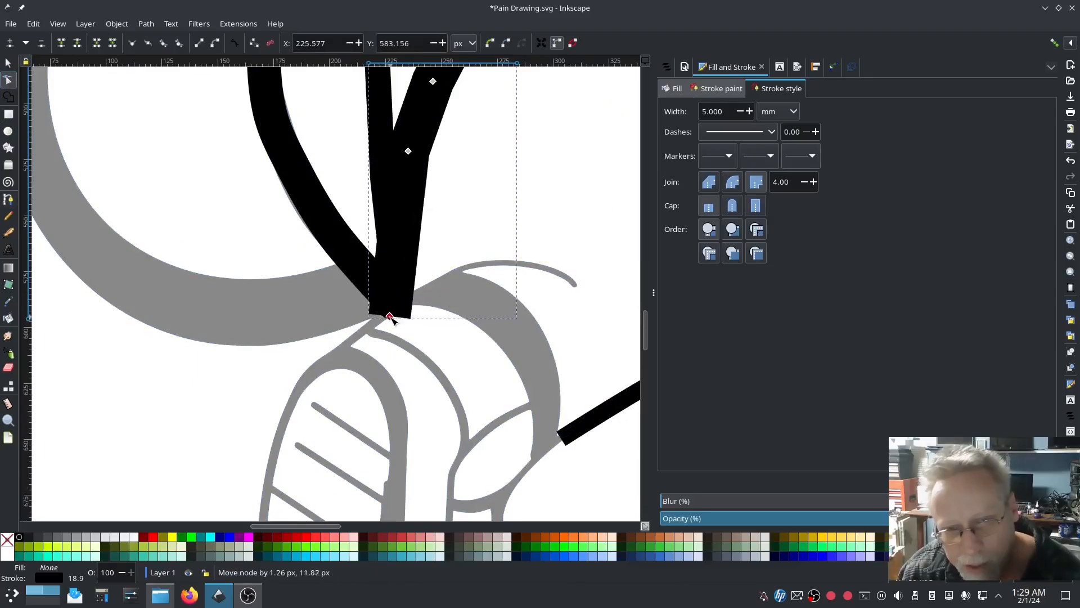
- Trace the thin upper leg line from its free end past the tail joint to the top of the shoe sole
left_click(523, 269)
left_click(487, 263)
left_click(459, 269)
left_click(385, 317)
left_click(341, 353)
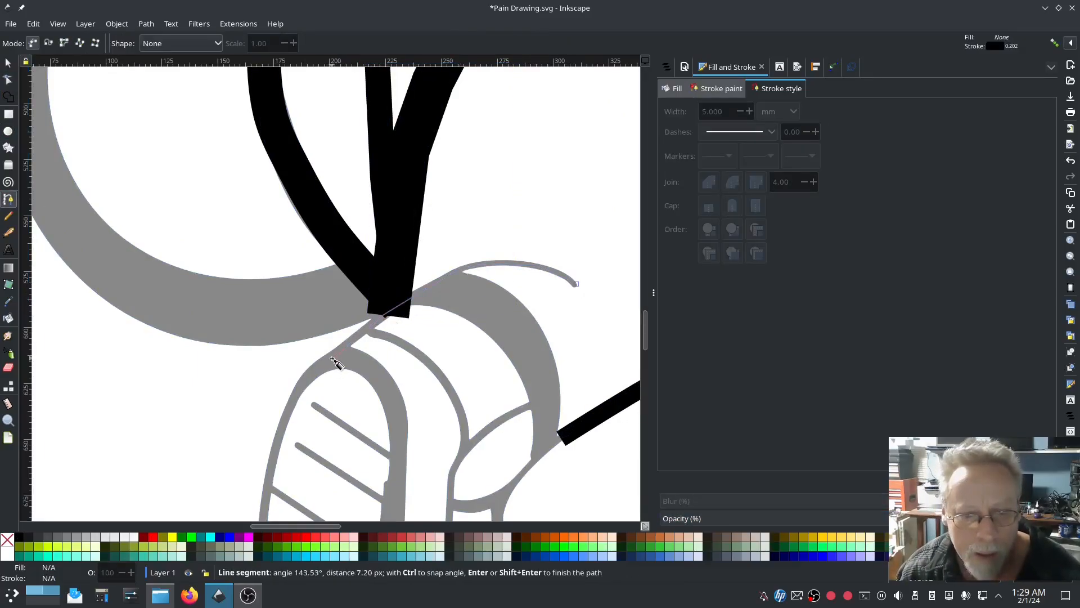
key("Return")
key("ctrl+a")
left_click(780, 111)
left_click(777, 47)
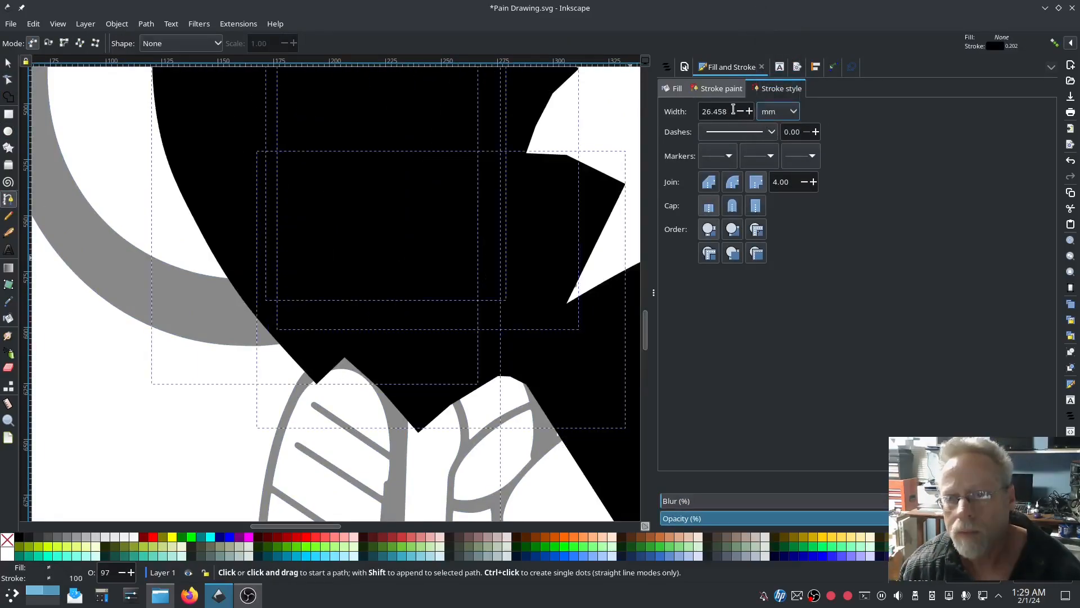
left_click_drag(734, 111, 675, 123)
type("3")
key("Tab")
key("n")
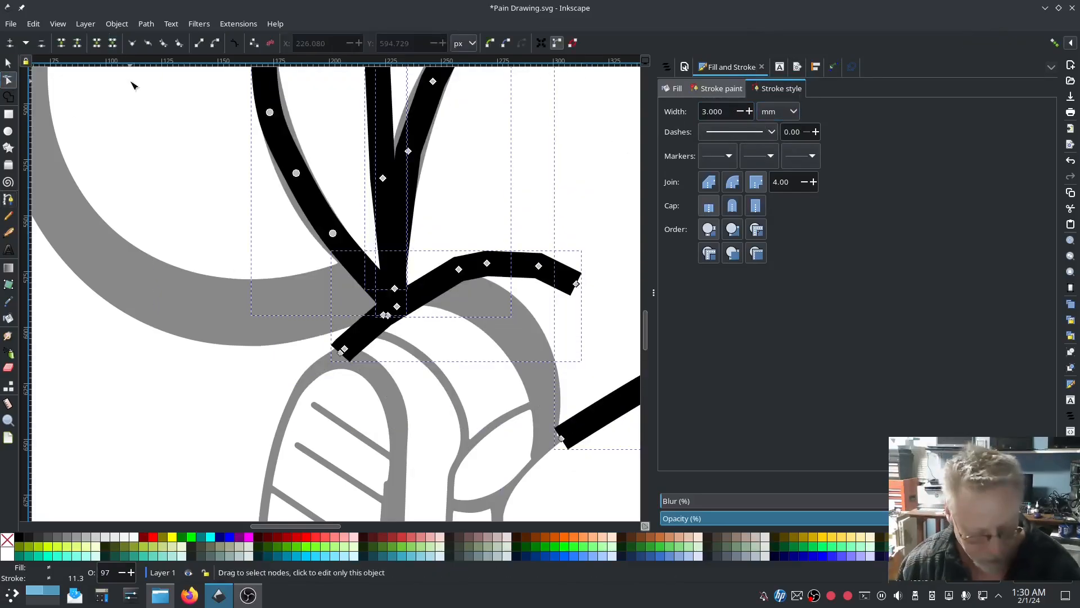
left_click(538, 272)
key("ctrl+a")
scroll(338, 140, "up", 3)
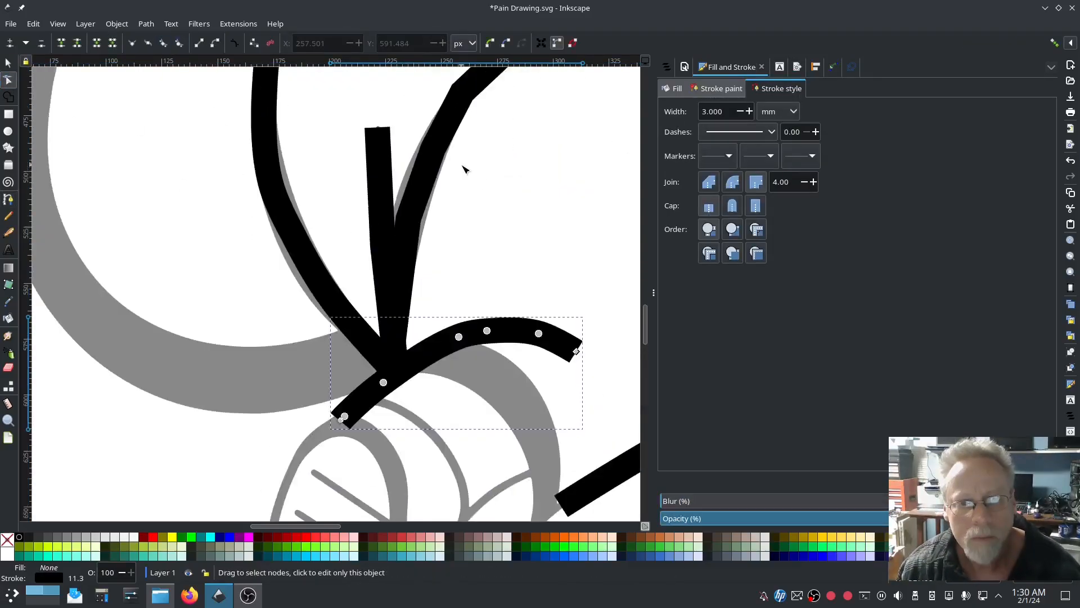
key("ctrl+z")
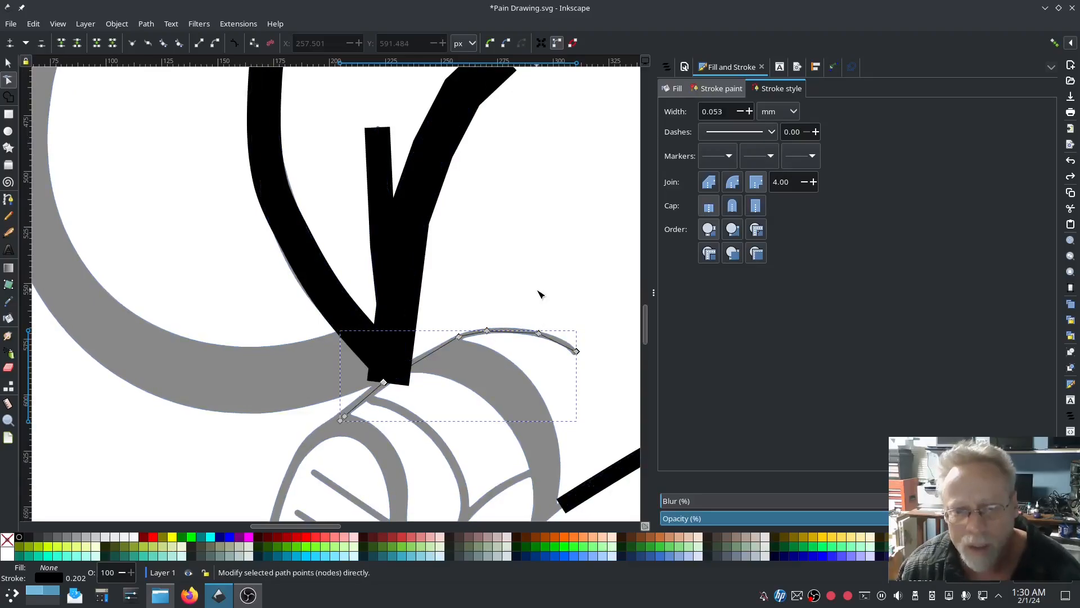
- Set the stroke width of the upper leg line to 2 mm
left_click_drag(732, 111, 678, 115)
type("3")
key("Return")
type("2")
key("Return")
- Trace the shoe's inner side line from just below the leg line down to the small ring near the toe
scroll(236, 327, "down", 10)
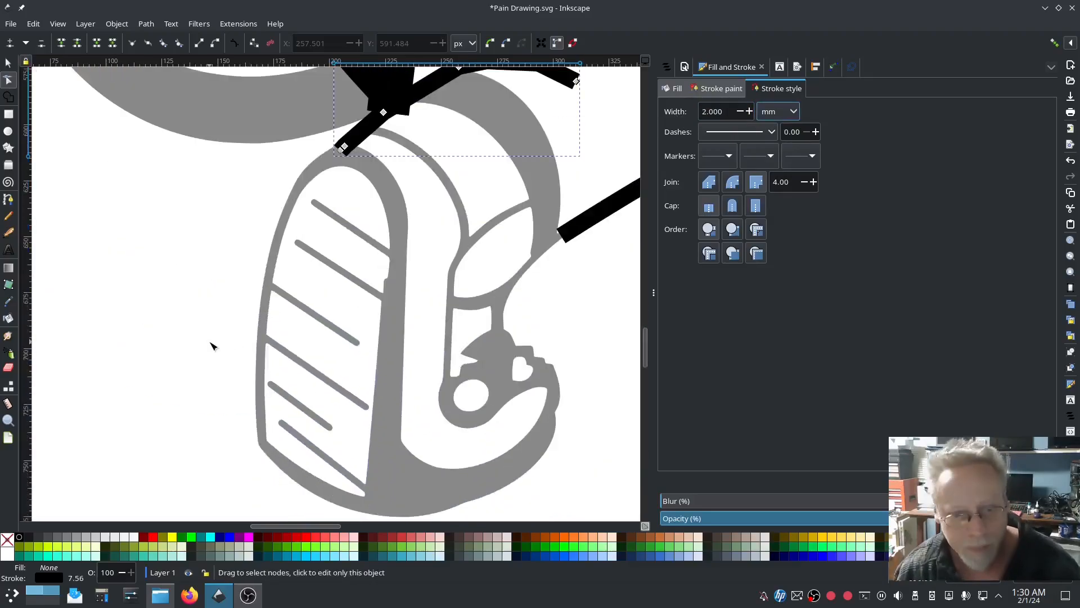
key("b")
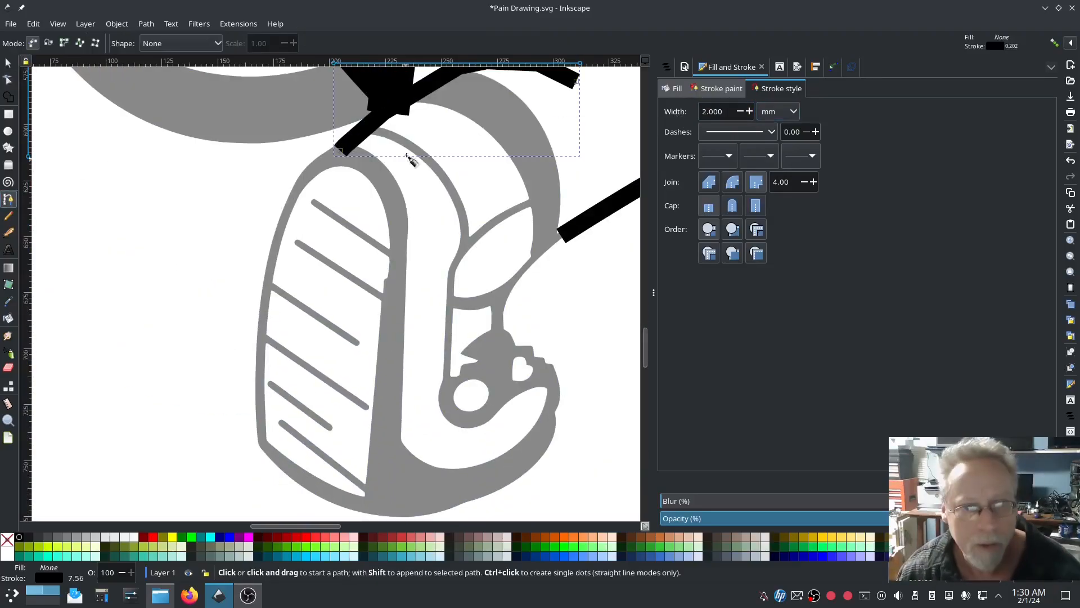
left_click(363, 129)
double_click(450, 382)
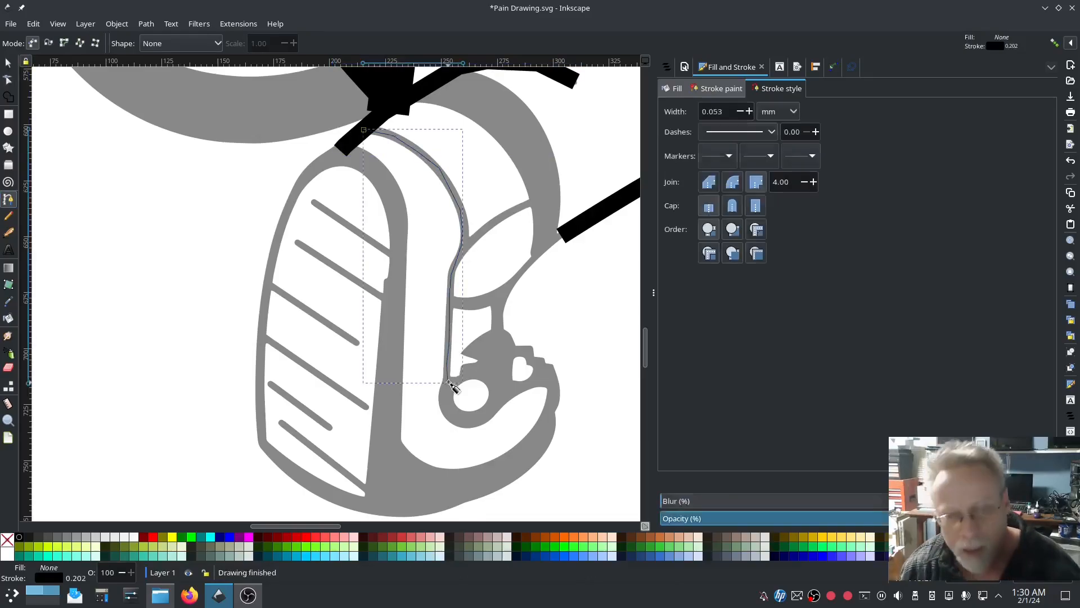
- Give the shoe's inner side line a 7.559 px stroke and make all its nodes auto-smooth
key("n")
key("Escape")
left_click(457, 204)
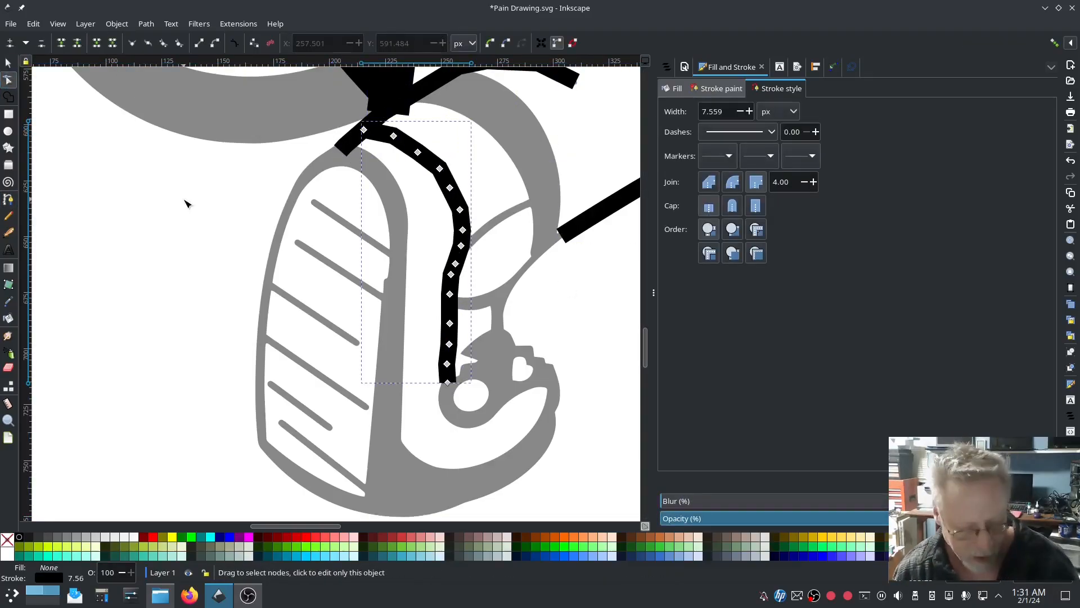
key("ctrl+a")
left_click(179, 43)
key("Escape")
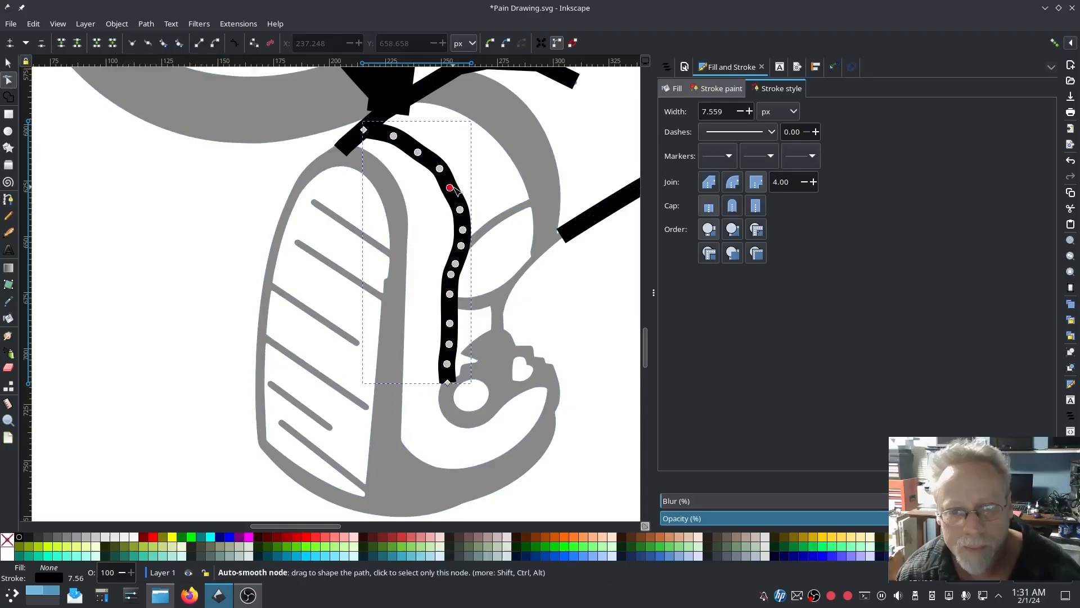
- Trace the short curve from the thick ankle band to the shoe's inner side line and make its nodes auto-smooth
left_click(8, 199)
left_click(532, 201)
left_click(497, 219)
double_click(464, 246)
double_click(712, 112)
type("2")
left_click(8, 80)
key("ctrl+a")
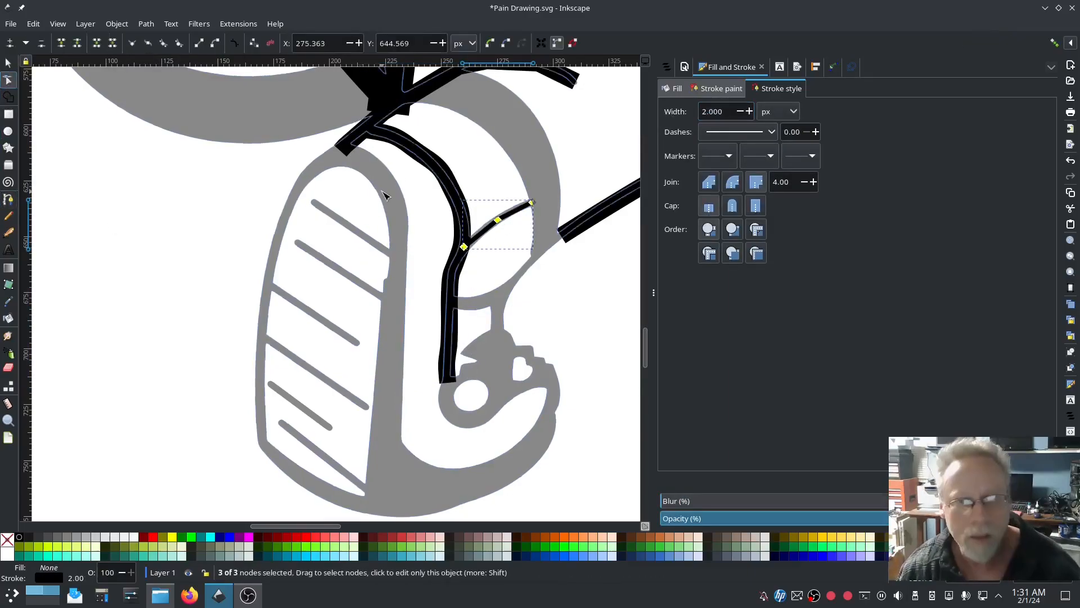
left_click(179, 43)
- Set the short ankle curve's stroke width to 4 px
double_click(712, 111)
type("3")
key("Return")
type("4")
key("Tab")
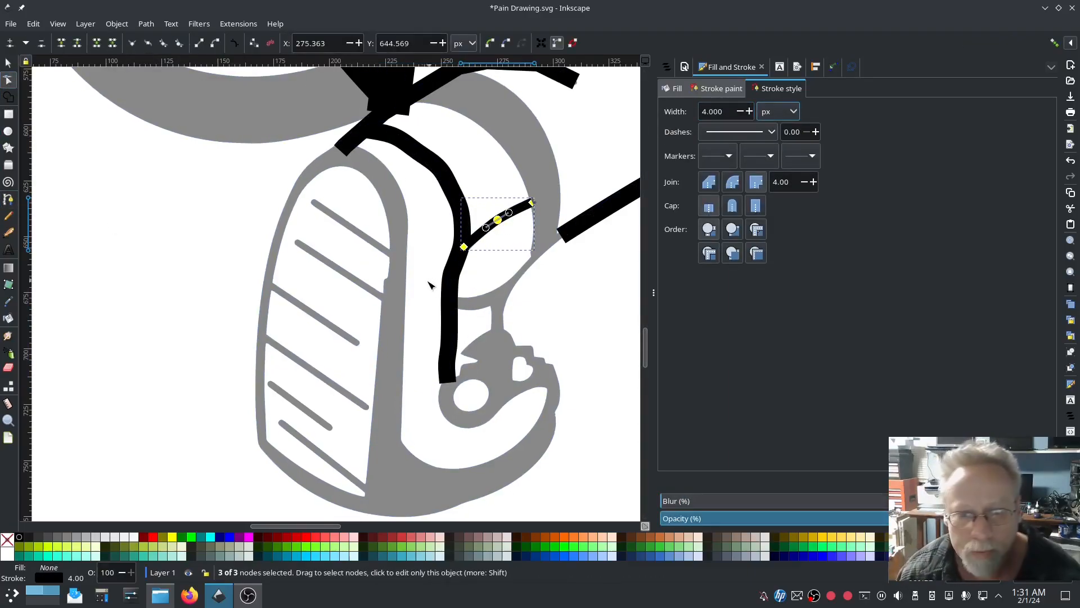
- Trace the outer edge of the front shoe's sole from the leg line's end down and around to the lowest tread line
left_click(8, 199)
left_click(345, 148)
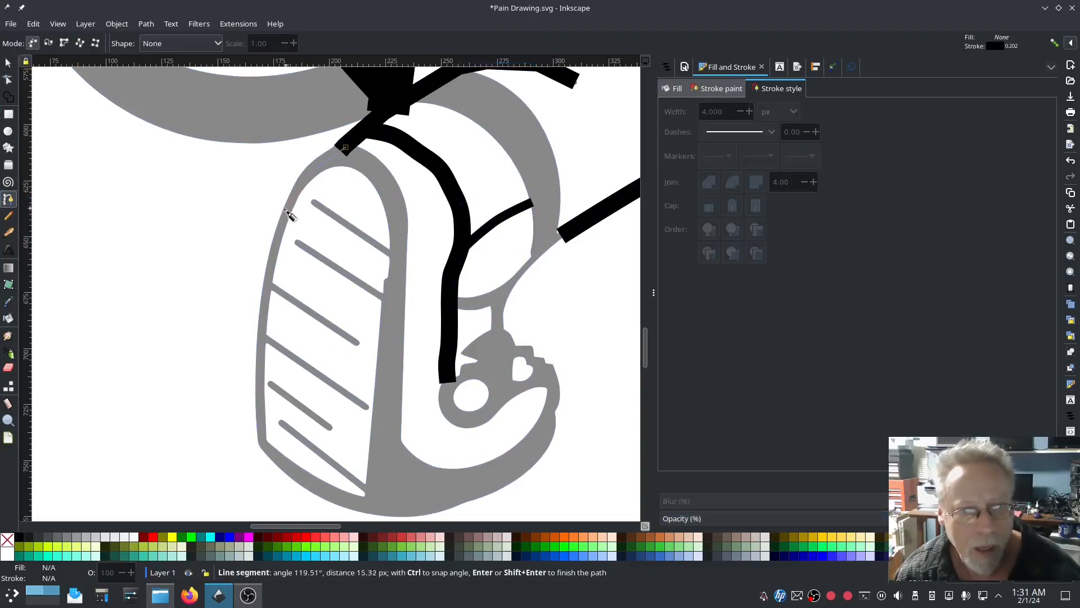
left_click(260, 445)
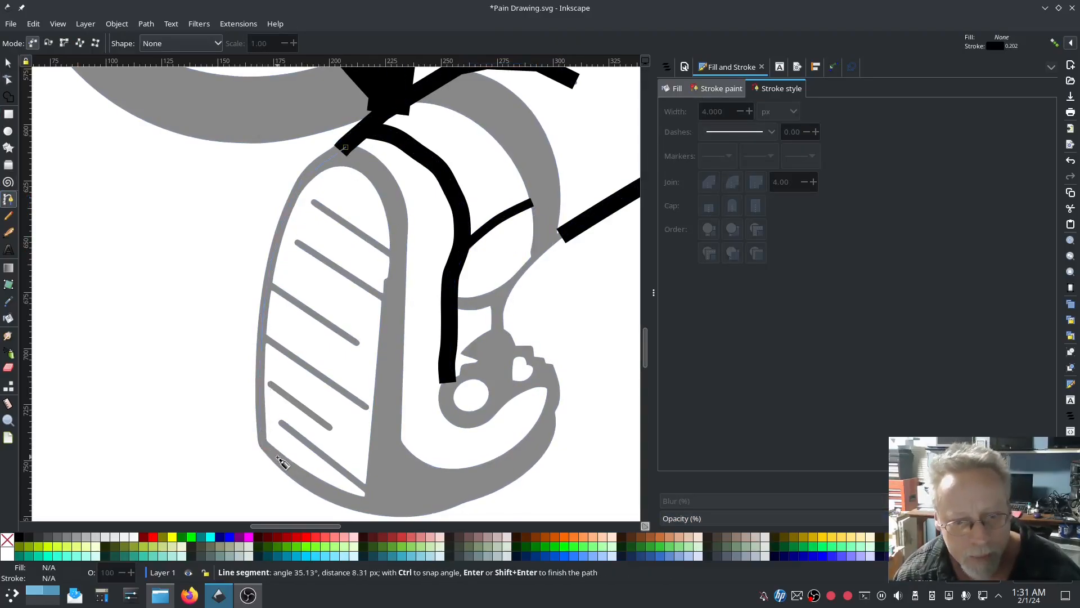
double_click(366, 502)
- Set the sole edge path's stroke width to 3 mm
type("5")
key("Tab")
left_click_drag(726, 112, 658, 110)
type("6")
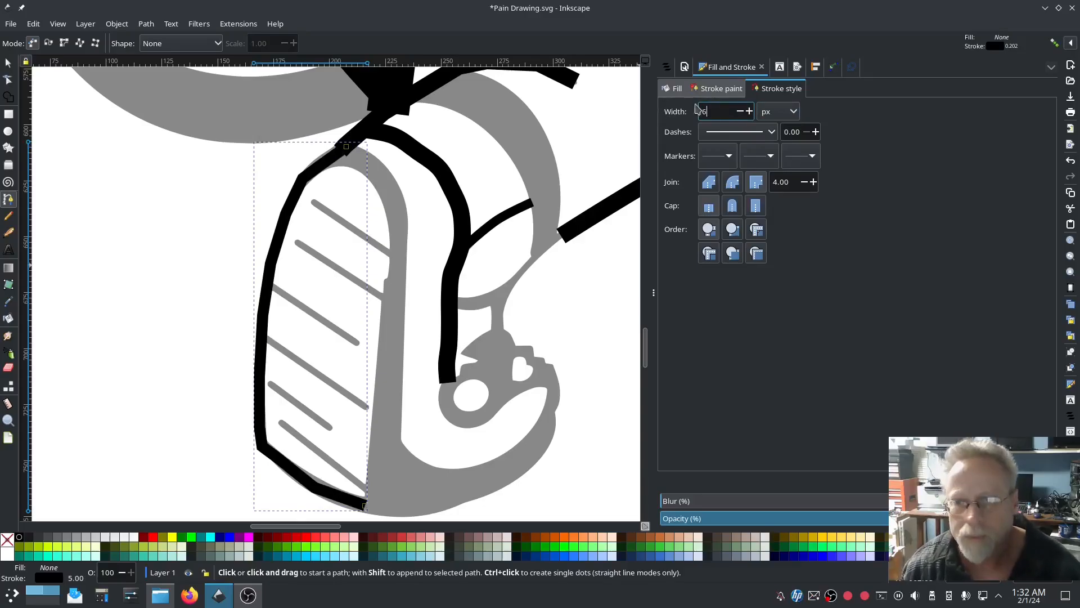
left_click(779, 112)
left_click(774, 63)
left_click_drag(726, 112, 685, 110)
type("3")
key("Tab")
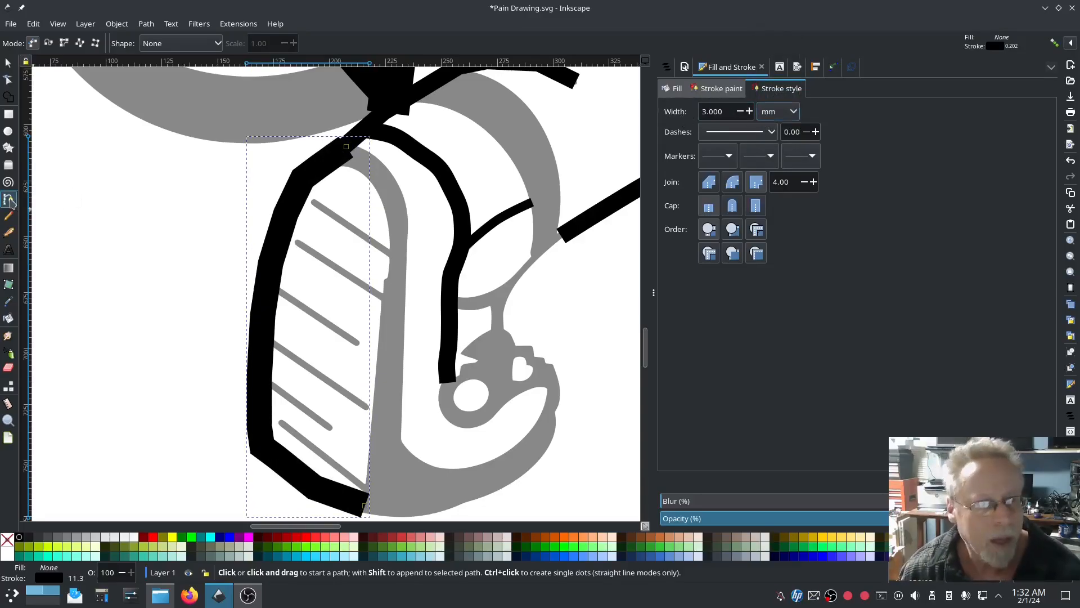
- Trace the lower three tread lines of the sole as separate straight paths, each reaching its neighbouring edge
left_click(364, 497)
double_click(280, 422)
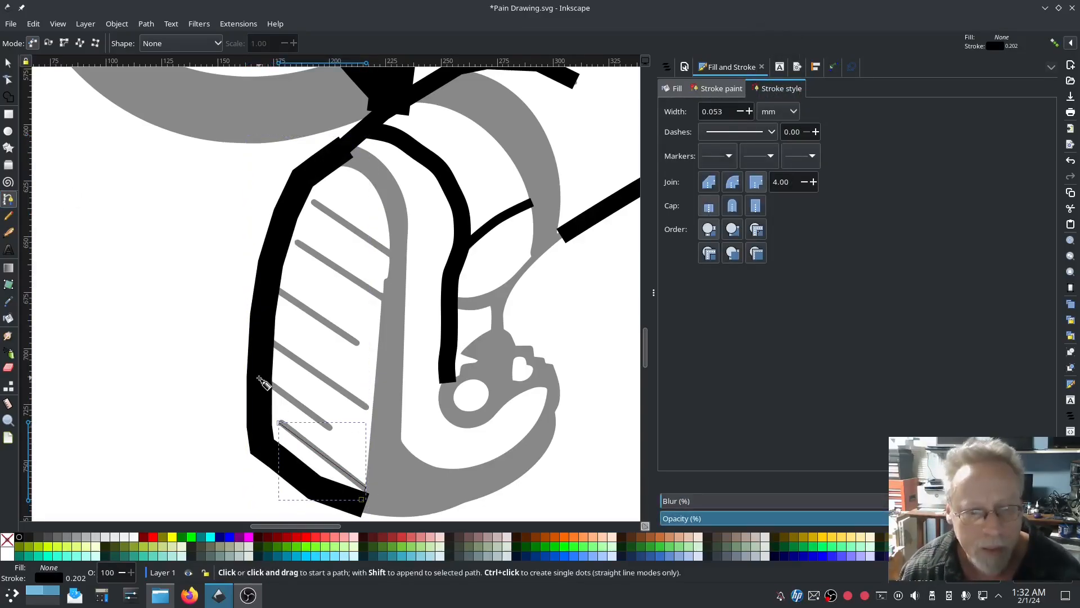
left_click(258, 378)
left_click(331, 428)
key("Return")
left_click(367, 406)
left_click(265, 339)
key("Return")
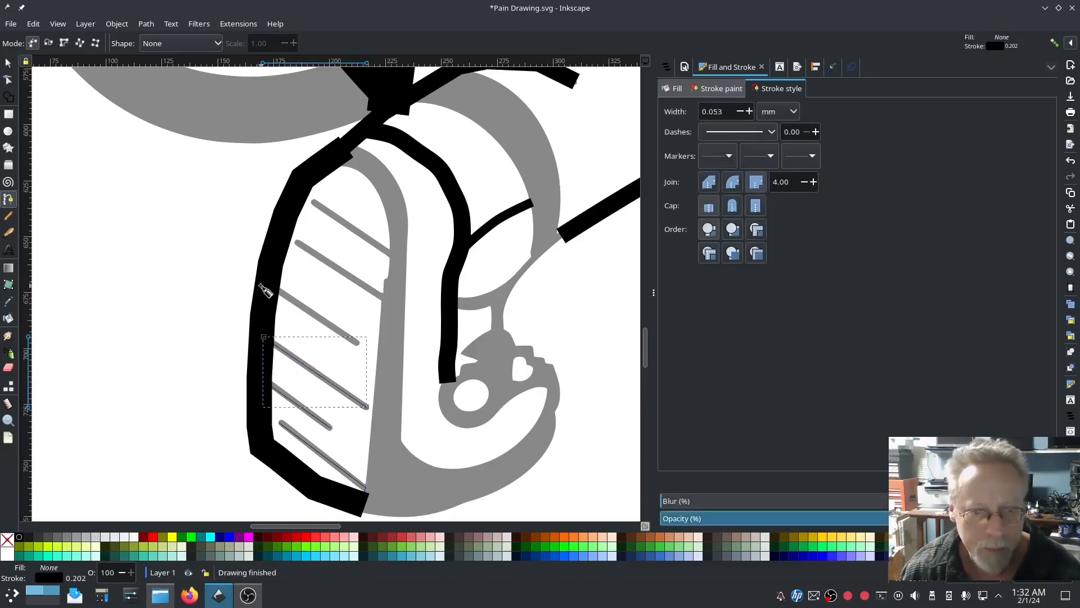
- Trace the upper three tread lines as separate straight paths and pull back the inner end of the topmost one
left_click(268, 286)
left_click(357, 343)
key("Return")
left_click(384, 298)
left_click(297, 242)
key("Return")
left_click(392, 254)
double_click(296, 192)
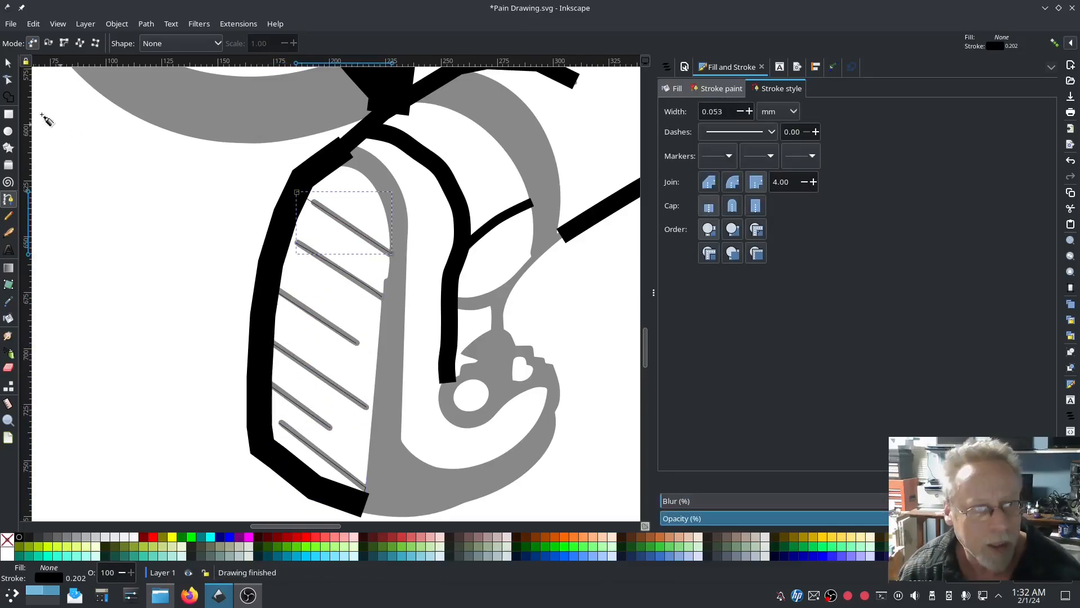
left_click(8, 80)
left_click_drag(391, 254, 374, 242)
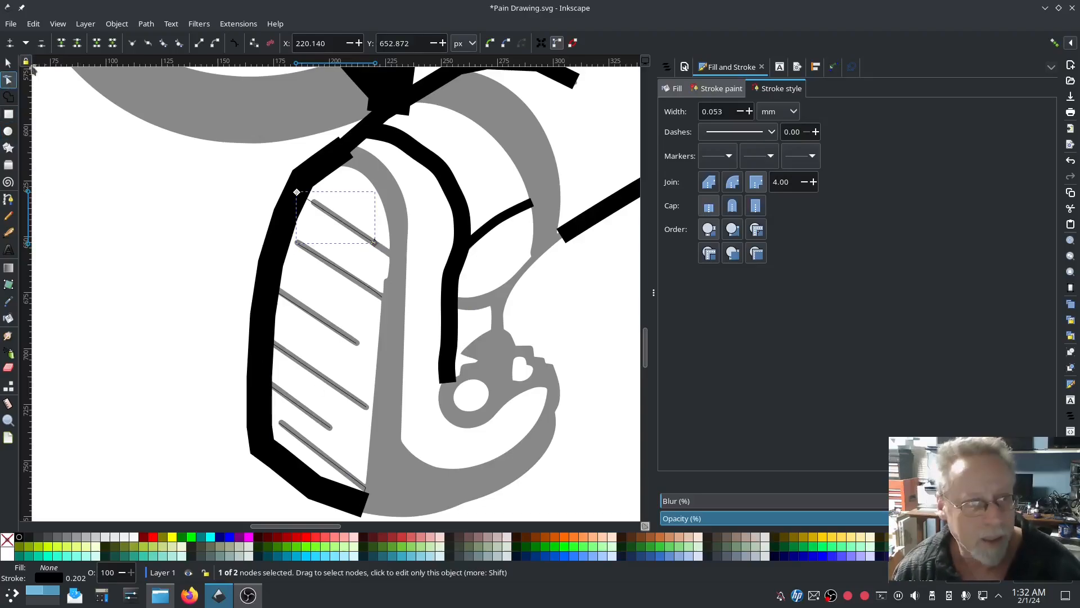
- Select all six tread lines together and set their stroke width to 2 mm
left_click(7, 63)
left_click(360, 283, "shift")
left_click(343, 334, "shift")
left_click(321, 378, "shift")
left_click(311, 415, "shift")
left_click(319, 453, "shift")
left_click(7, 80)
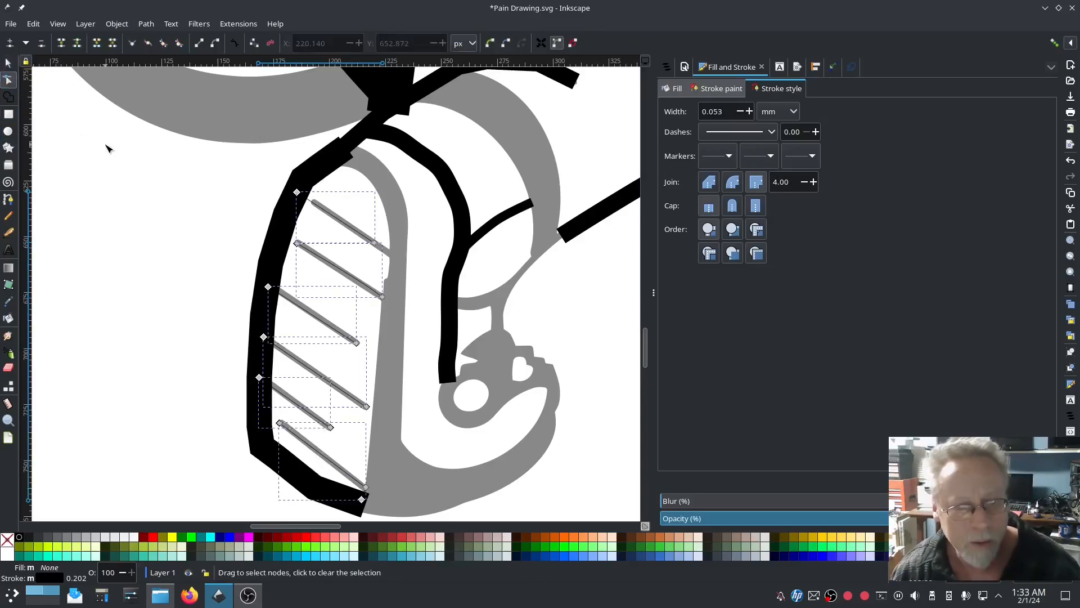
triple_click(716, 111)
type("2")
key("Return")
left_click(8, 63)
left_click(181, 248)
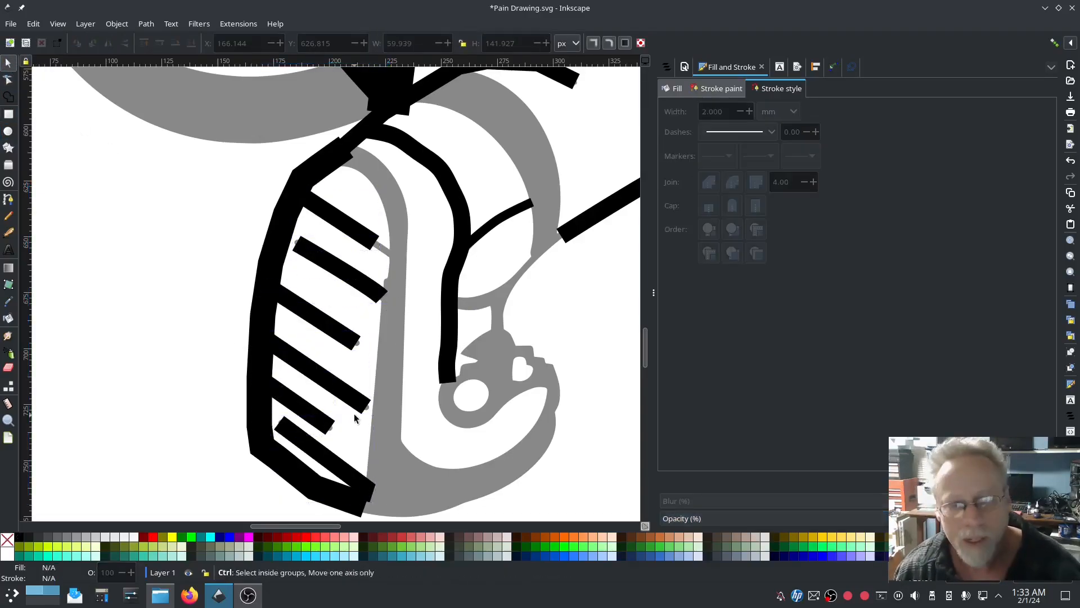
- Group the traced paths from path36 through path8 and hide the resulting group
scroll(369, 404, "down", 5)
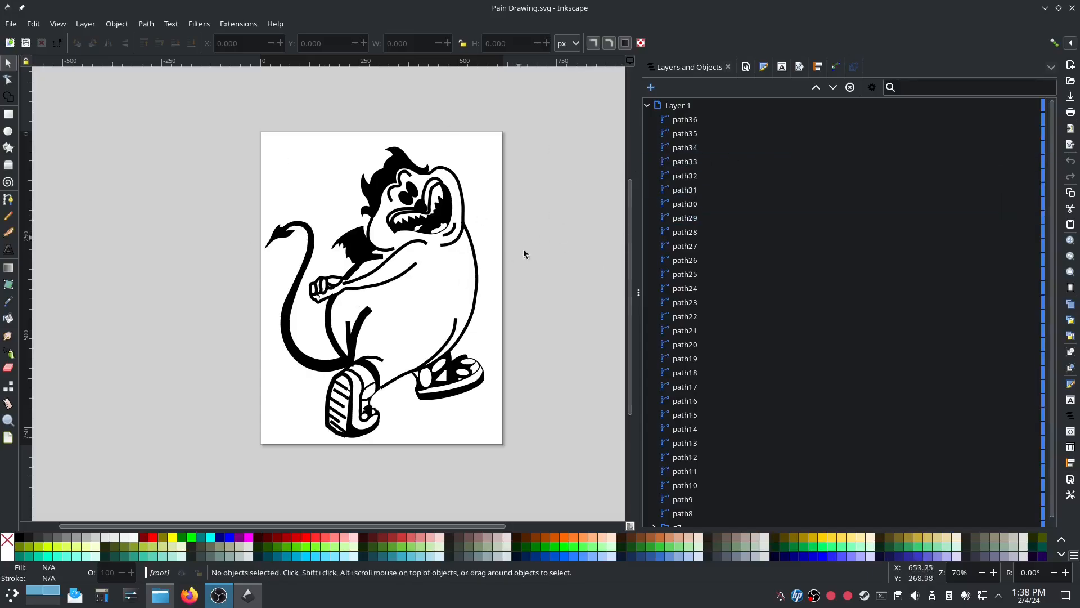
left_click(727, 119)
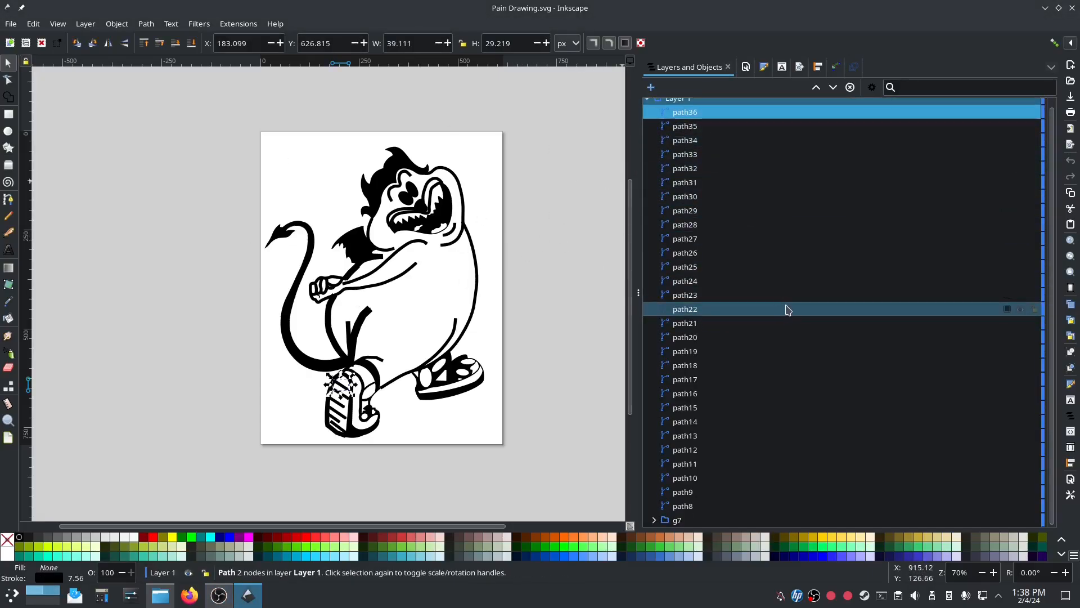
left_click(704, 506, "shift")
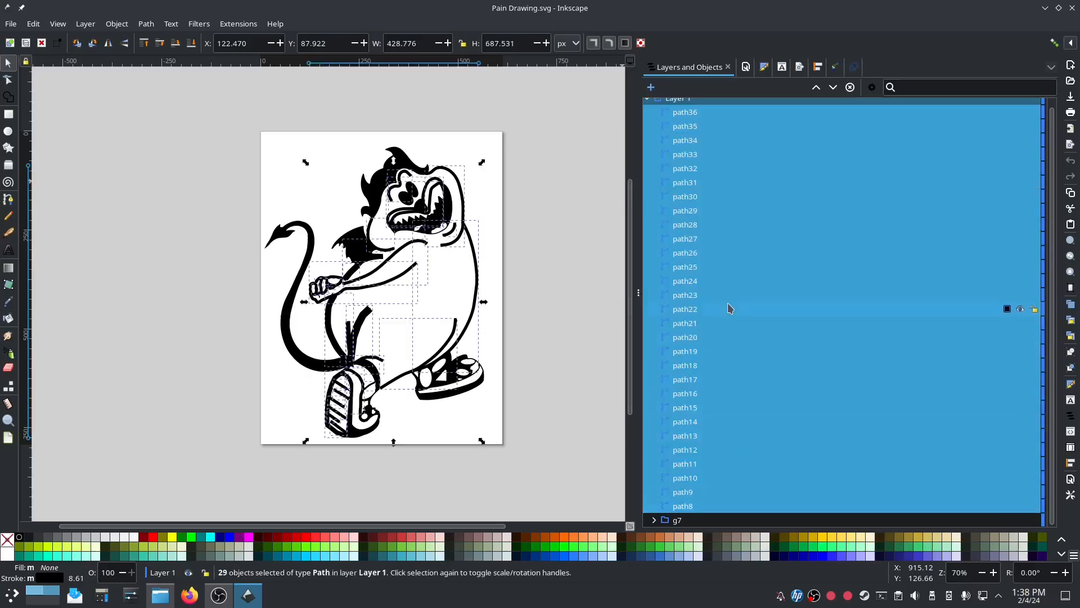
right_click(713, 280)
left_click(745, 457)
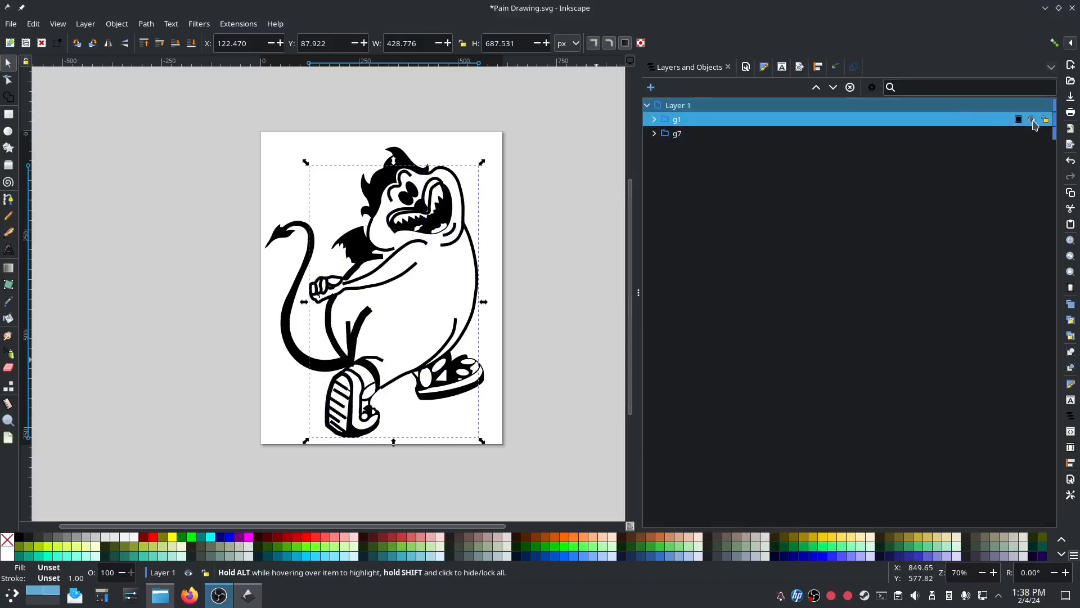
left_click(1032, 120)
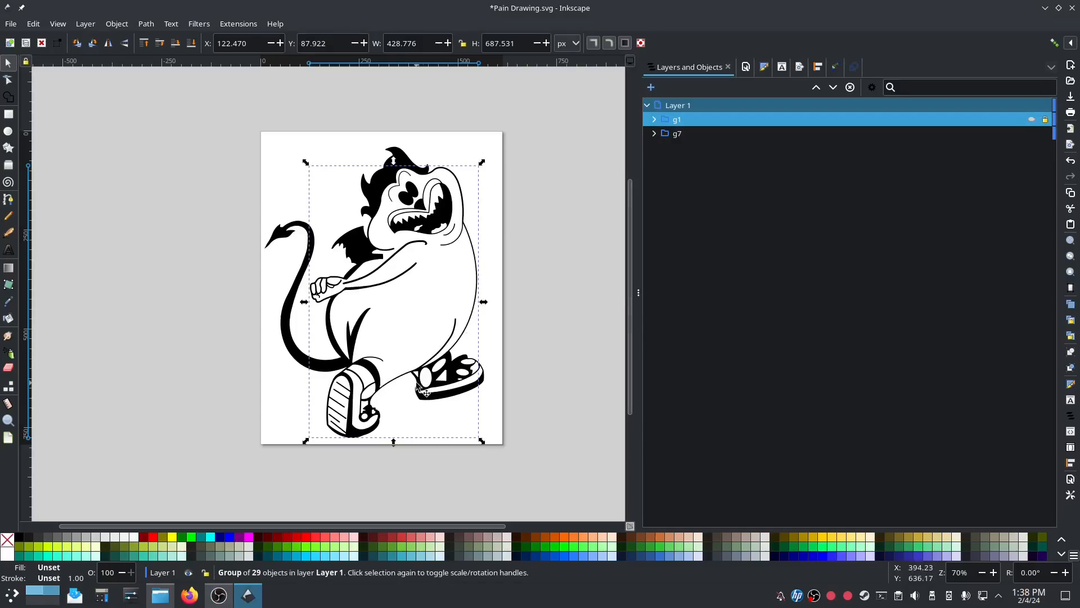
- Remove the fill from the original drawing's group g7 and give it a flat black stroke
scroll(404, 413, "up", 4)
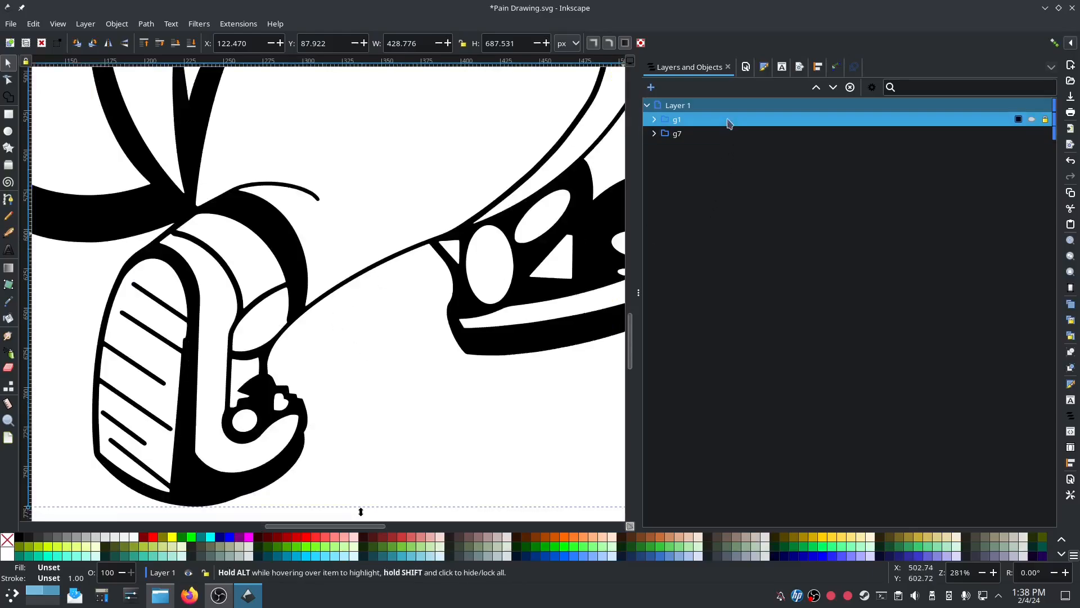
left_click(704, 134)
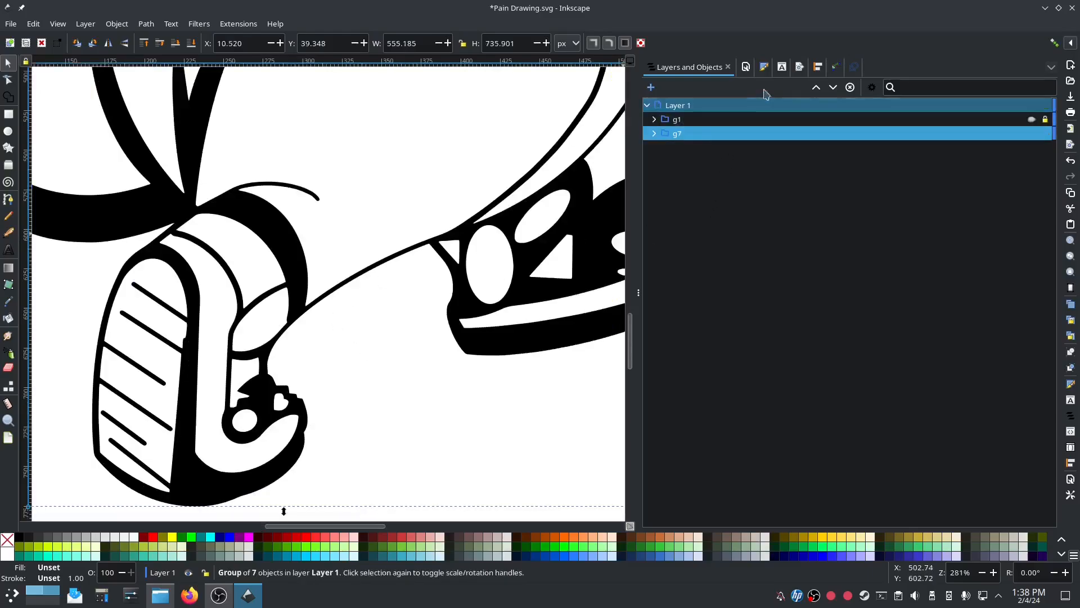
left_click(764, 68)
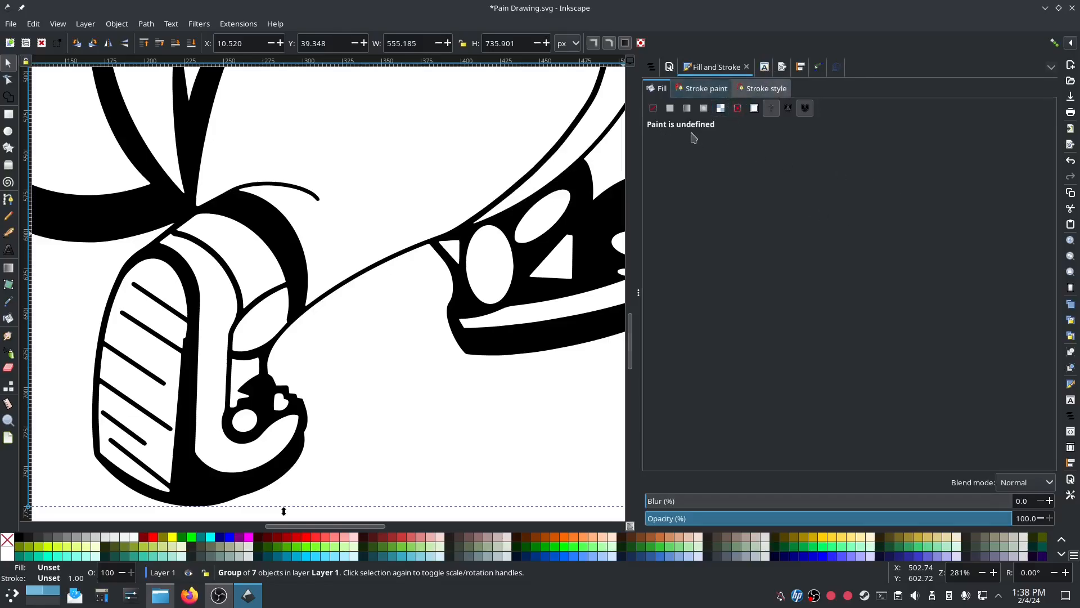
left_click(654, 108)
left_click(691, 90)
left_click(670, 108)
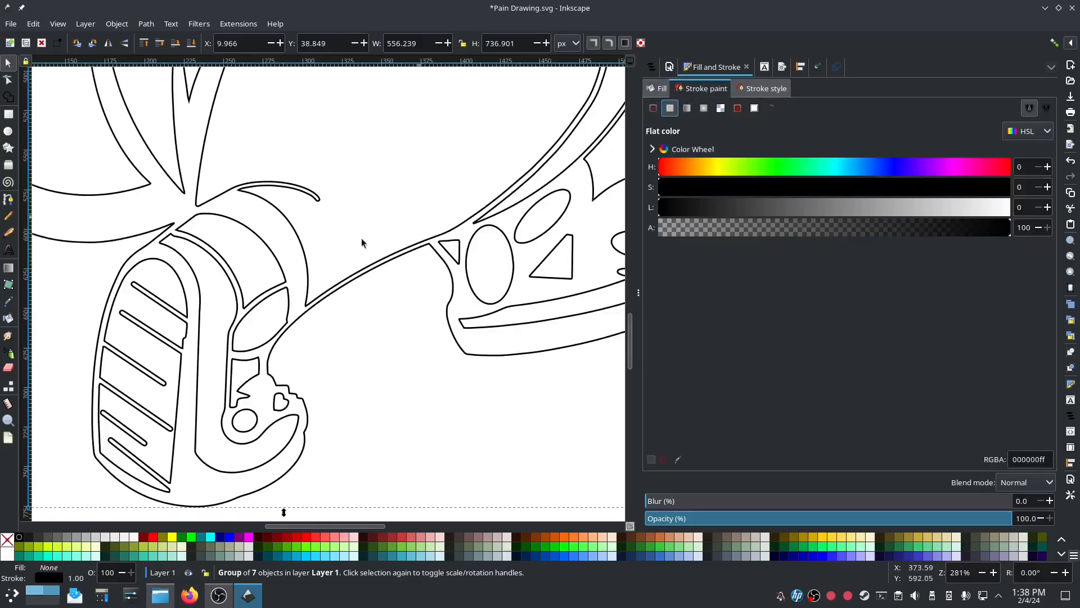
- Break the outline at the corner where the ankle band meets the body line and pull the body line's upper edge away
scroll(328, 317, "up", 6)
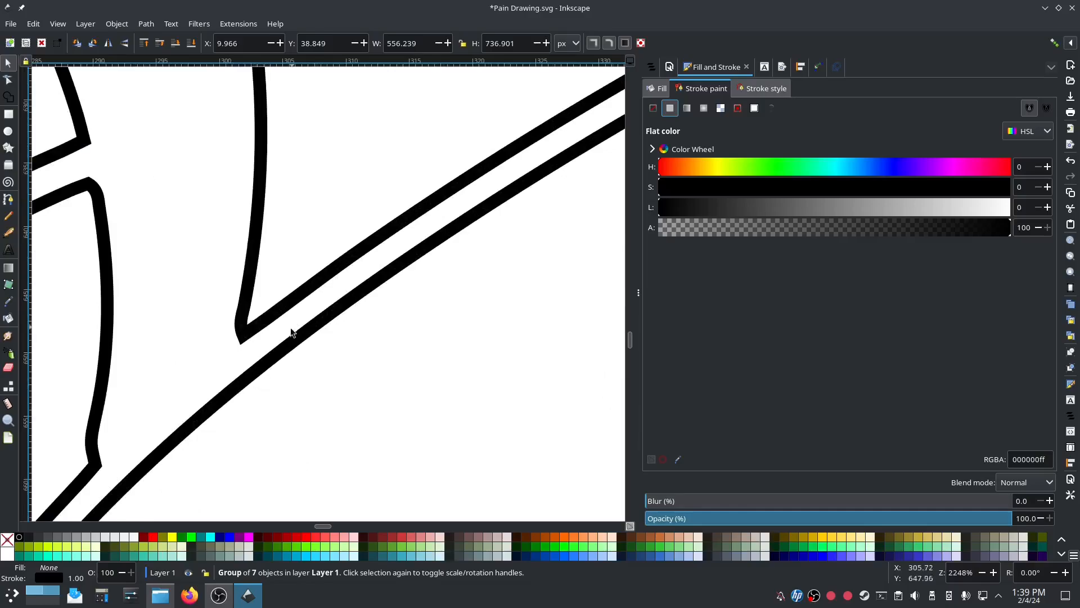
scroll(294, 343, "down", 7)
scroll(304, 361, "up", 3)
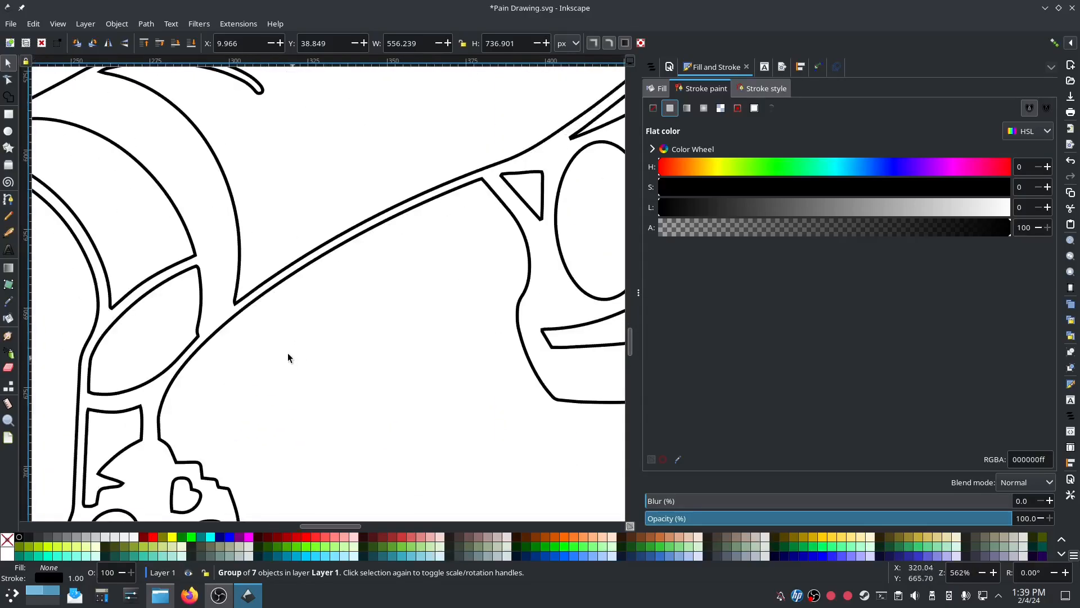
scroll(272, 342, "up", 1)
left_click_drag(235, 316, 360, 270)
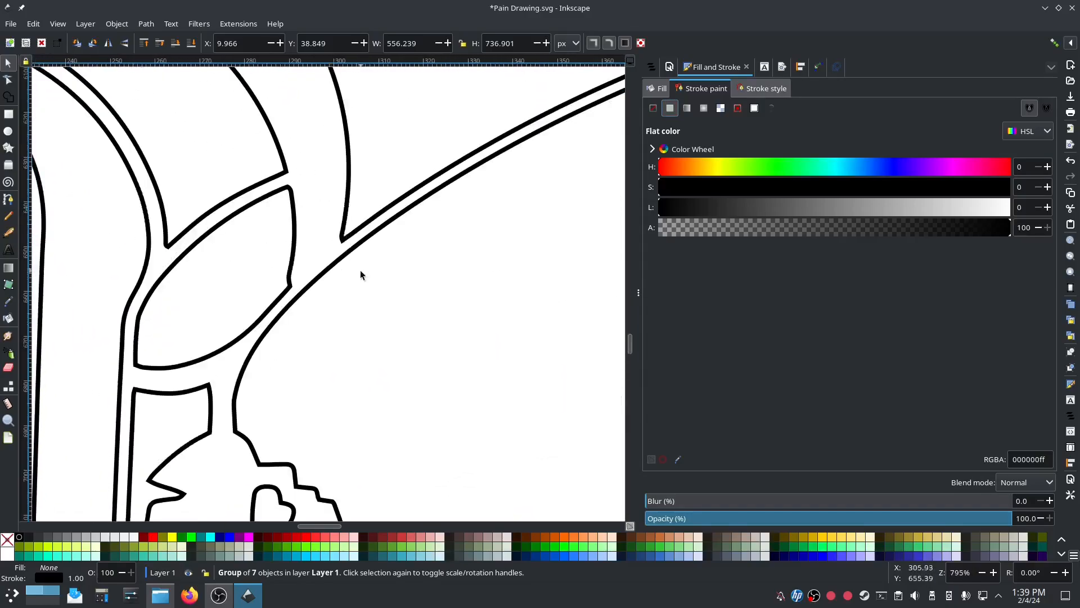
left_click(9, 81)
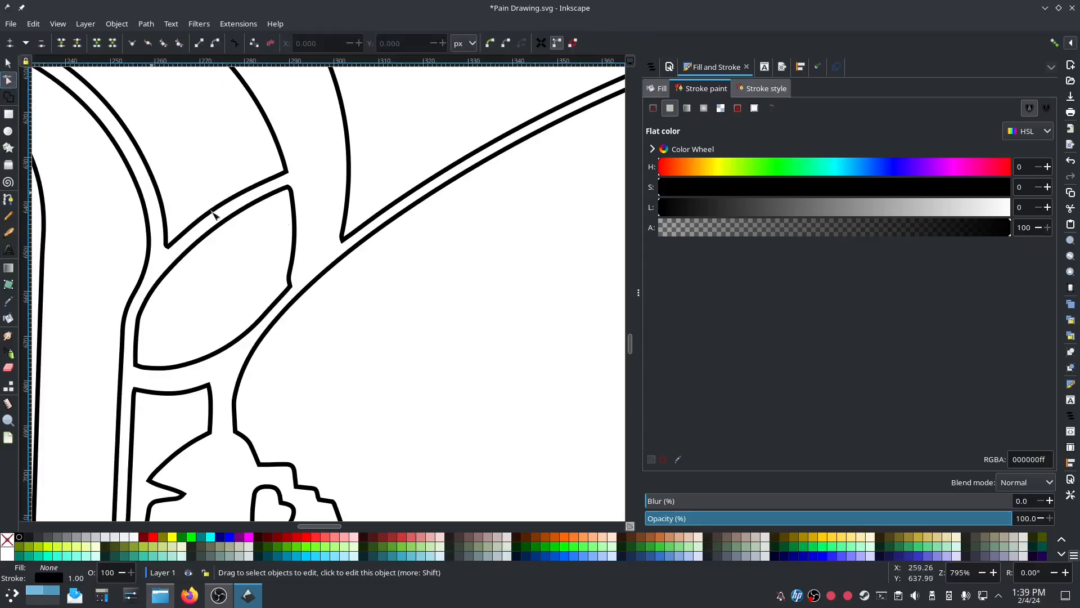
left_click(348, 240)
scroll(348, 238, "up", 4)
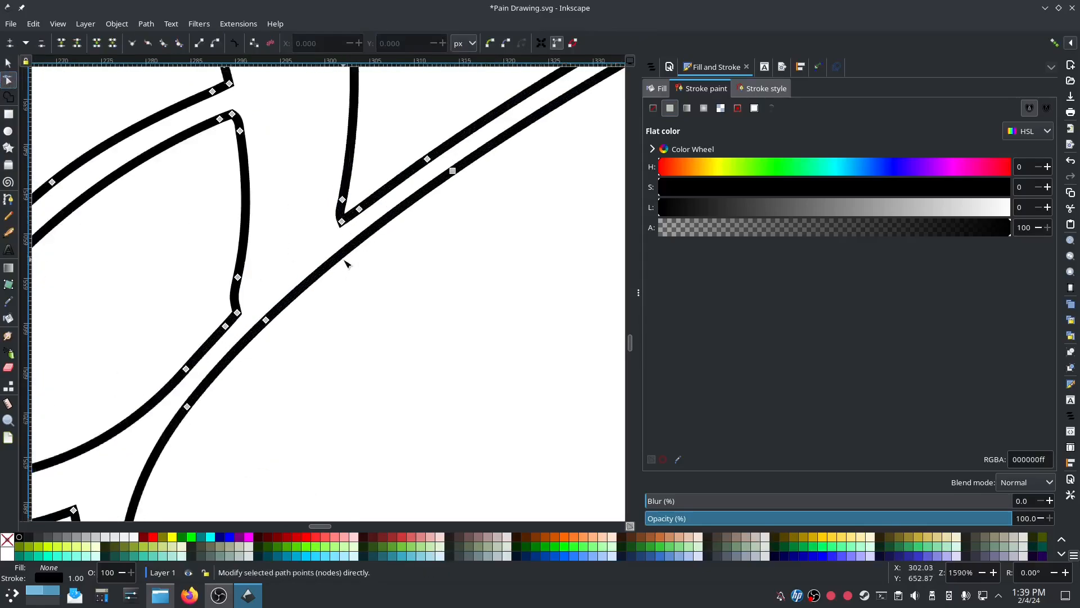
left_click(340, 183)
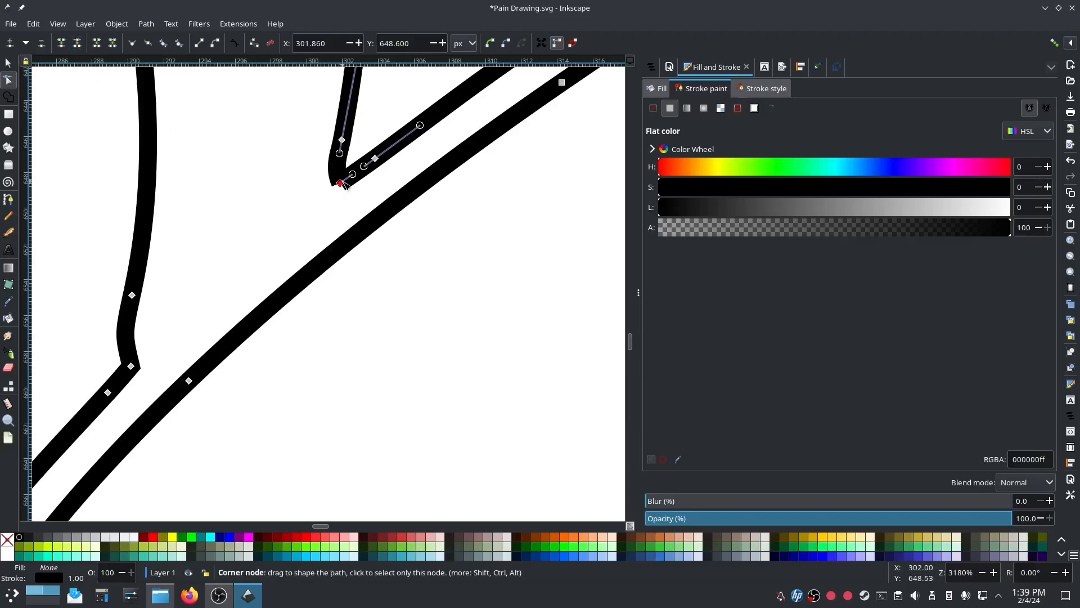
left_click_drag(341, 183, 419, 117)
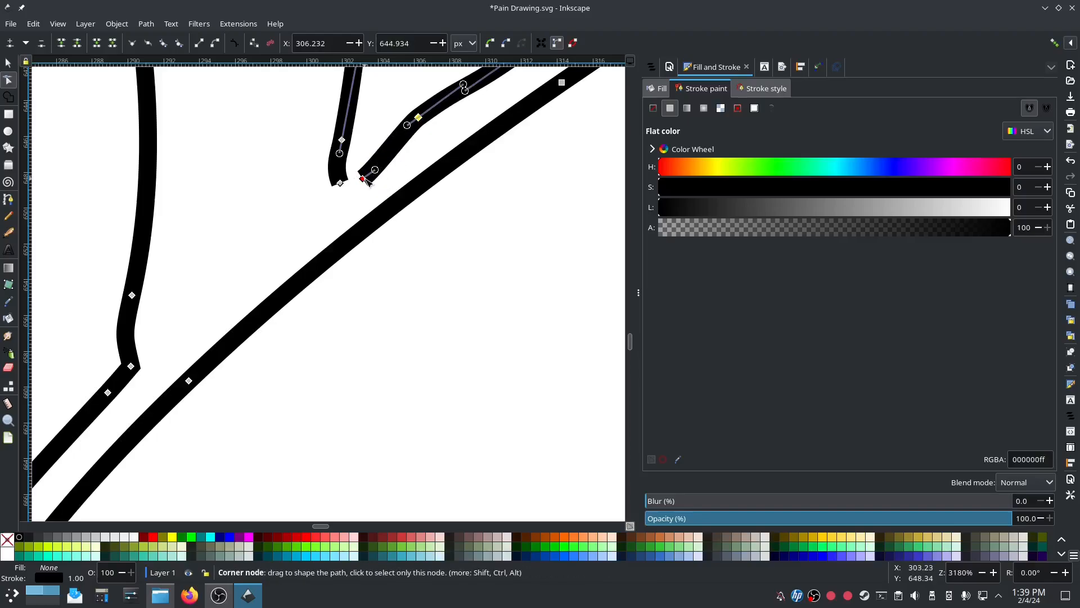
left_click_drag(365, 179, 399, 136)
- Add a node on the body line's lower edge opposite the ankle corner, break the path there and pull the body-side end away
double_click(351, 242)
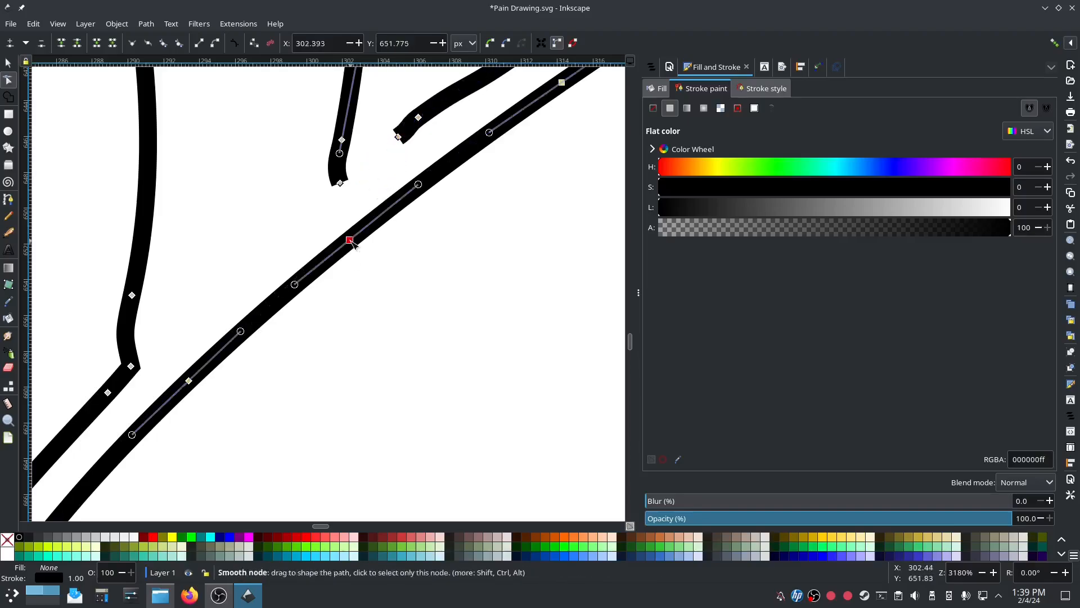
left_click(77, 43)
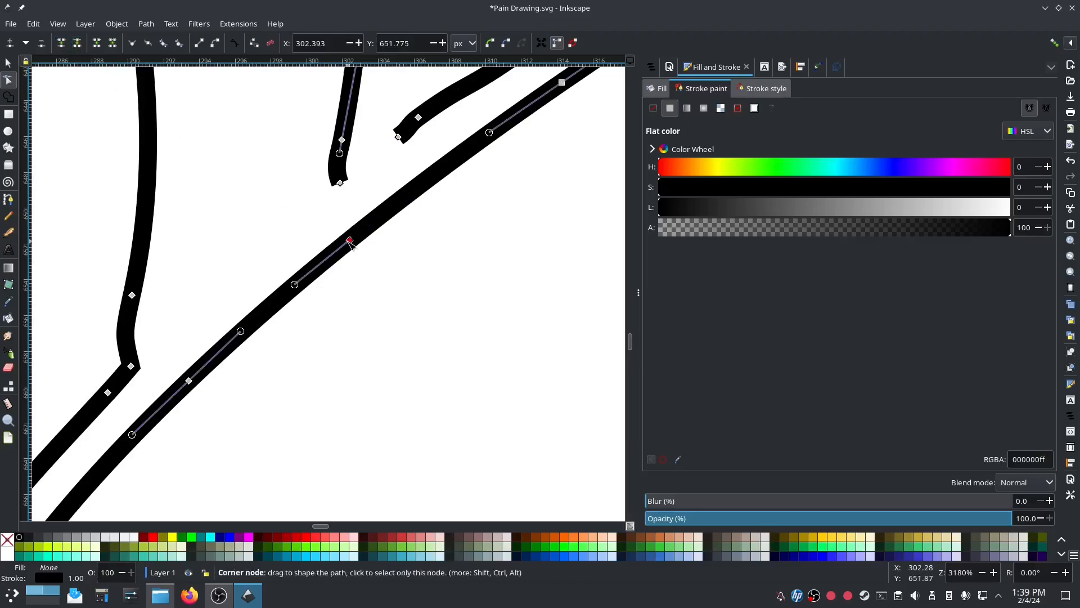
left_click_drag(350, 240, 439, 177)
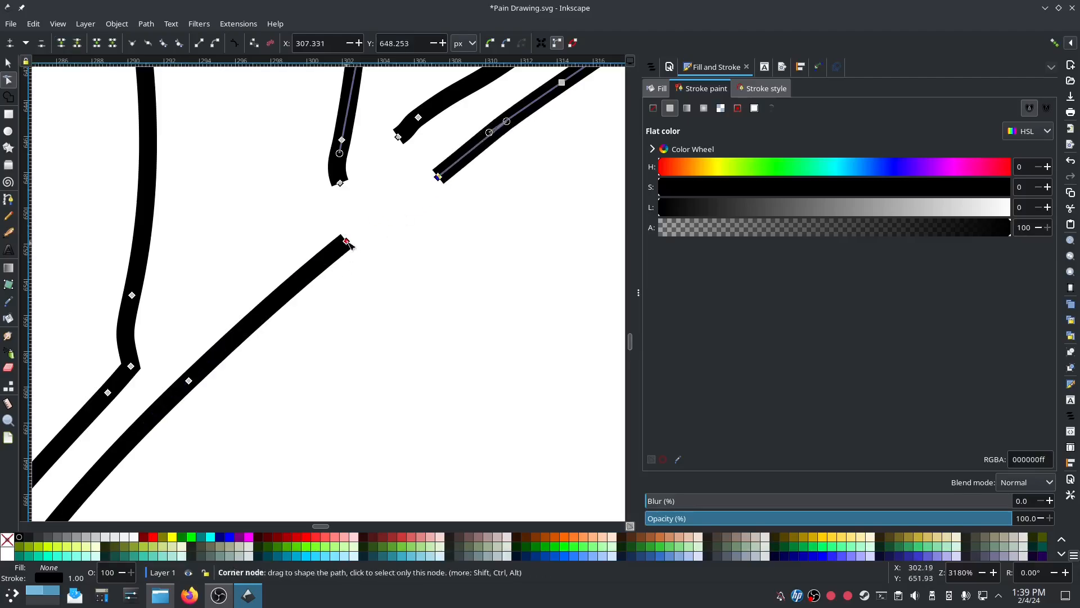
- Move the shoe-side end up to the ankle corner, bend its curve outward and join the two end nodes
left_click_drag(347, 241, 348, 184)
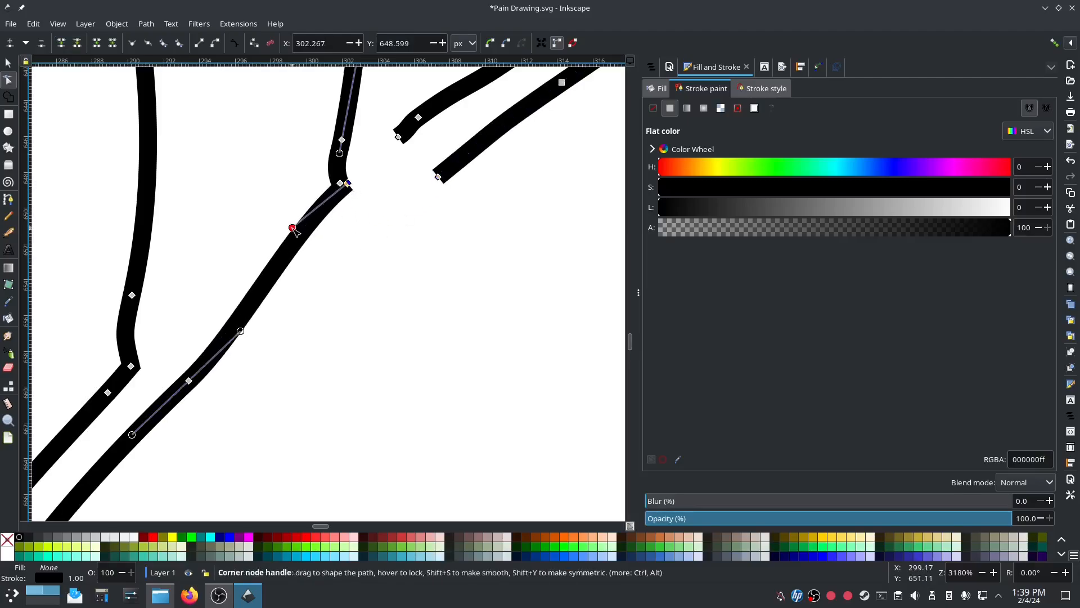
left_click_drag(292, 229, 393, 275)
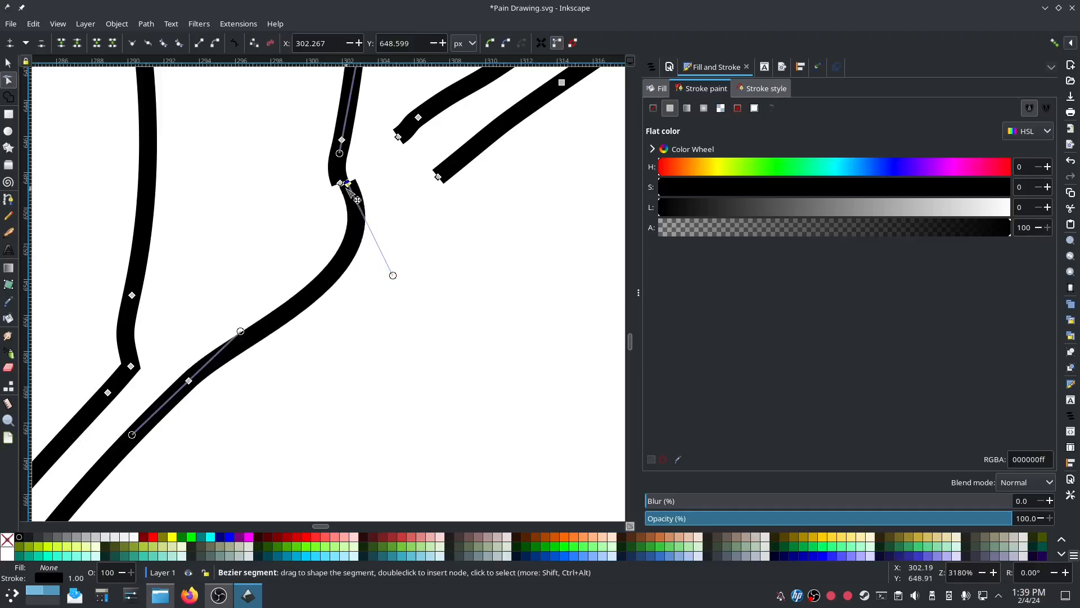
left_click_drag(349, 185, 311, 177)
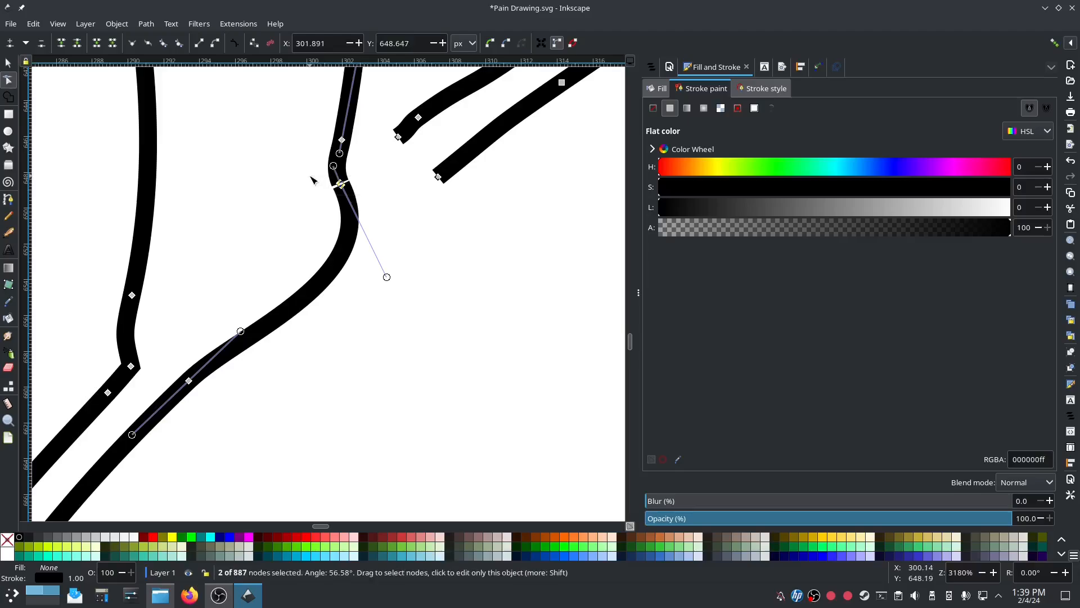
left_click(62, 43)
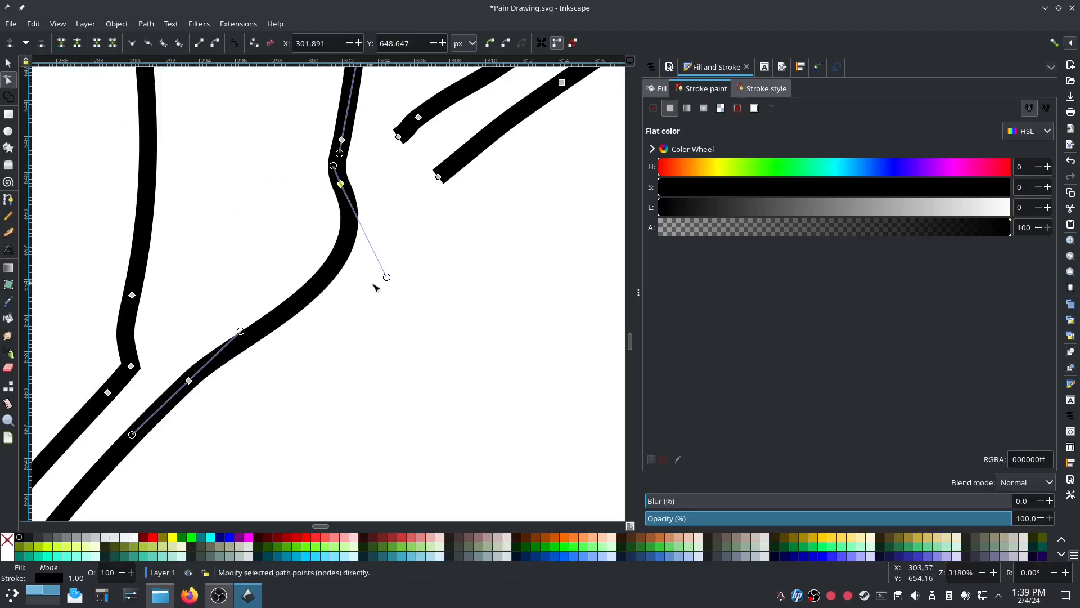
- Add a smooth node on the curve just below the ankle corner and adjust its handles and the corner's handle to reshape the outline
double_click(348, 245)
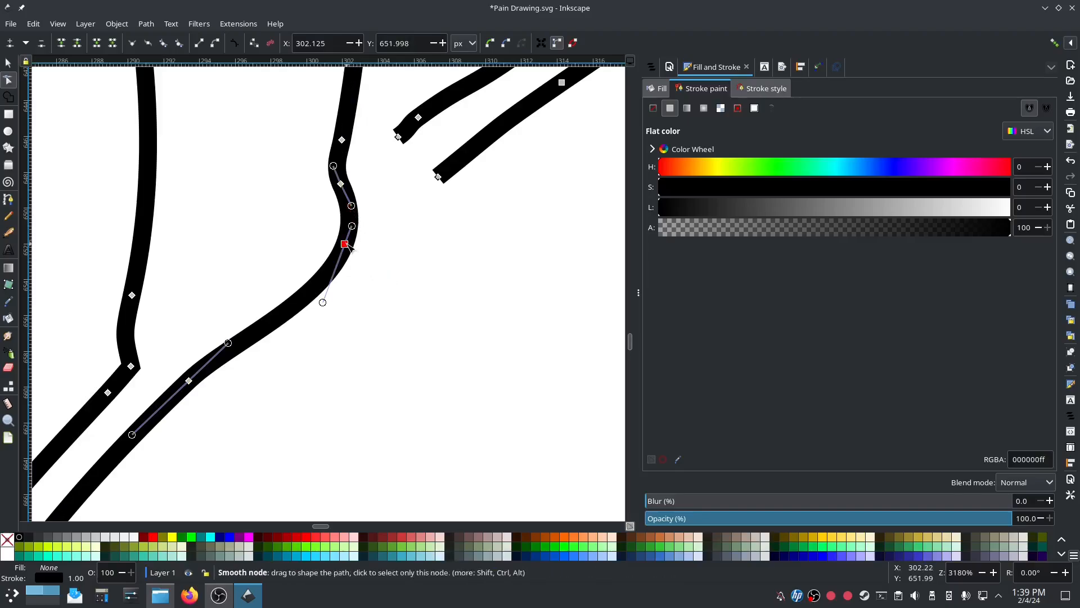
left_click_drag(322, 301, 310, 282)
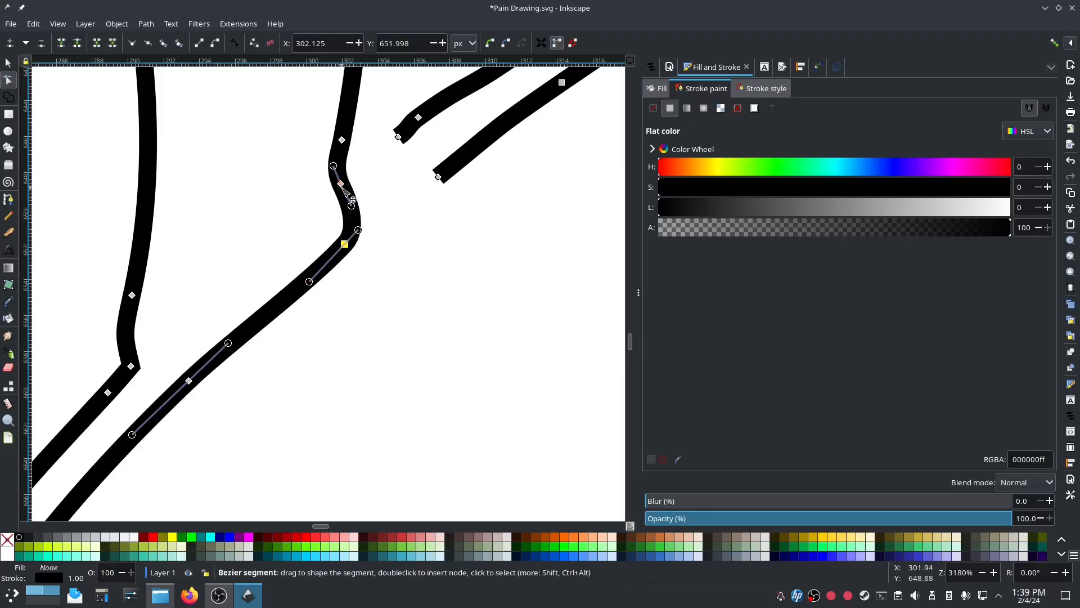
left_click_drag(334, 166, 342, 164)
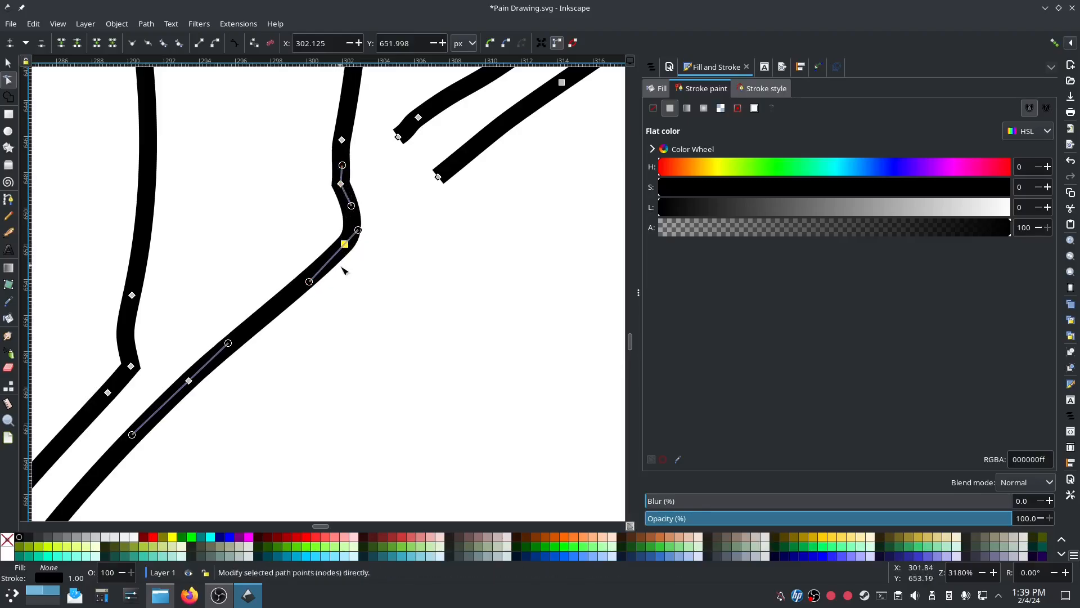
- Delete the five leftover nodes of the pulled-away body line edges beside the ankle corner
scroll(352, 262, "down", 3, "ctrl")
scroll(367, 278, "down", 2)
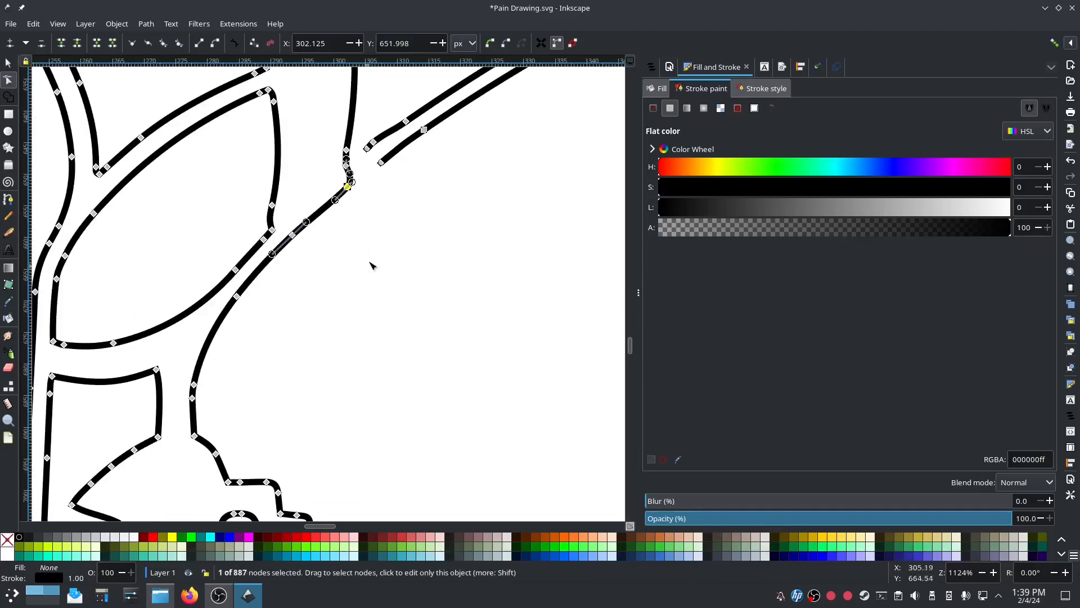
scroll(371, 265, "up", 2)
left_click_drag(458, 254, 360, 182)
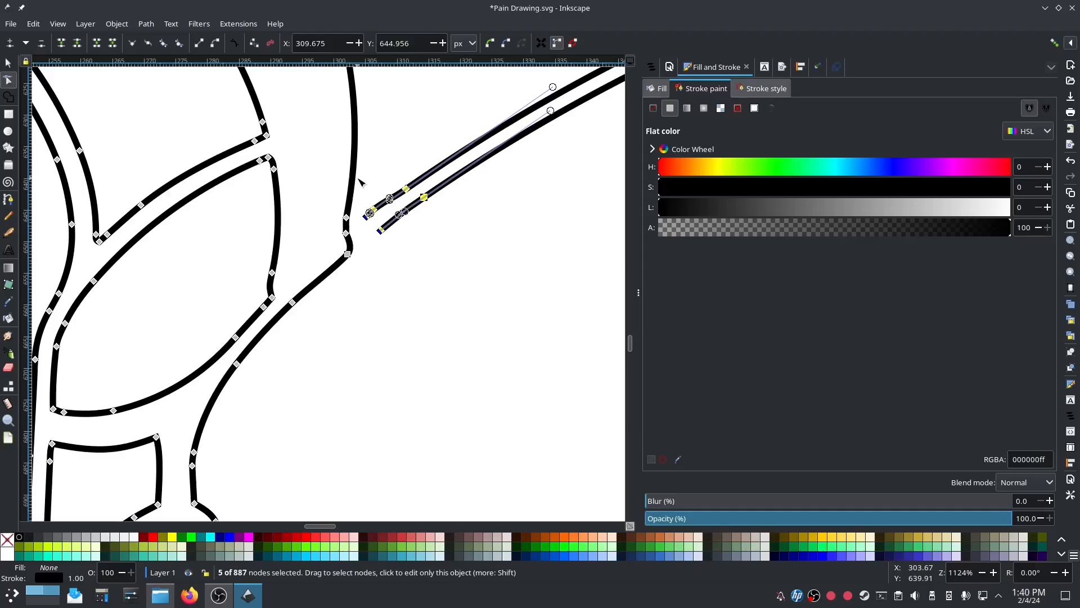
key("Delete")
- At the pointed tip of the other shoe, move the loose lower end toward the upper line's end and join the two end nodes
scroll(495, 197, "down", 4, "ctrl")
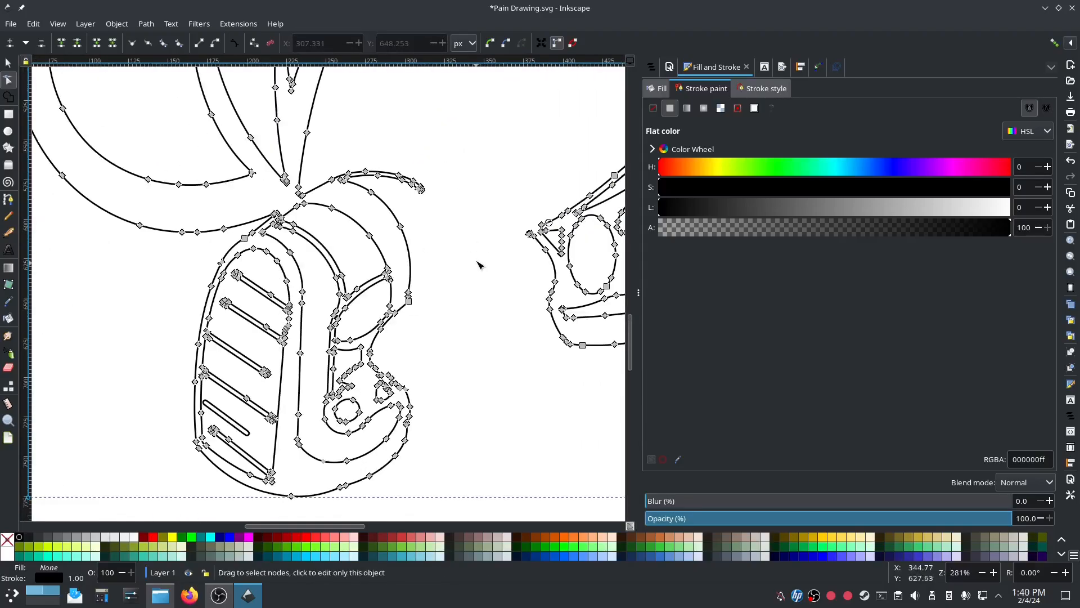
scroll(461, 270, "up", 6, "ctrl")
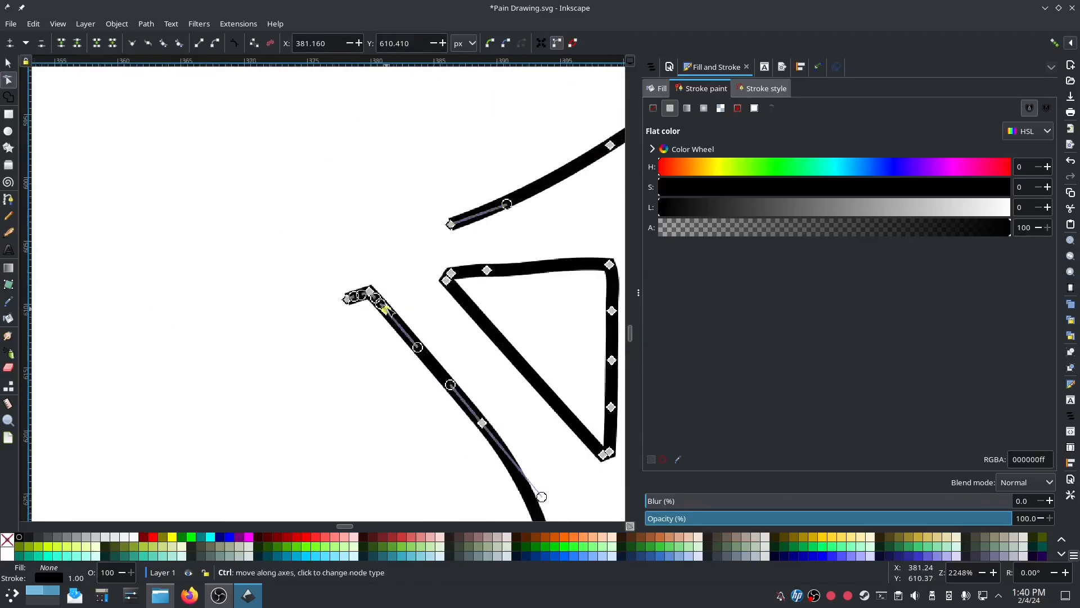
scroll(386, 308, "up", 2, "ctrl")
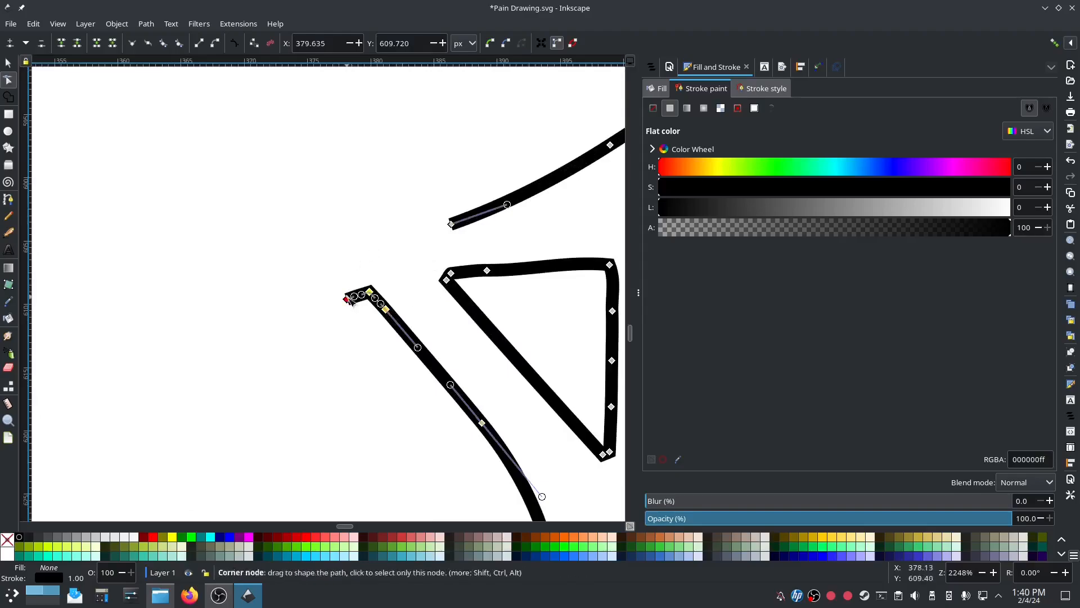
left_click_drag(348, 298, 419, 201)
left_click(340, 346)
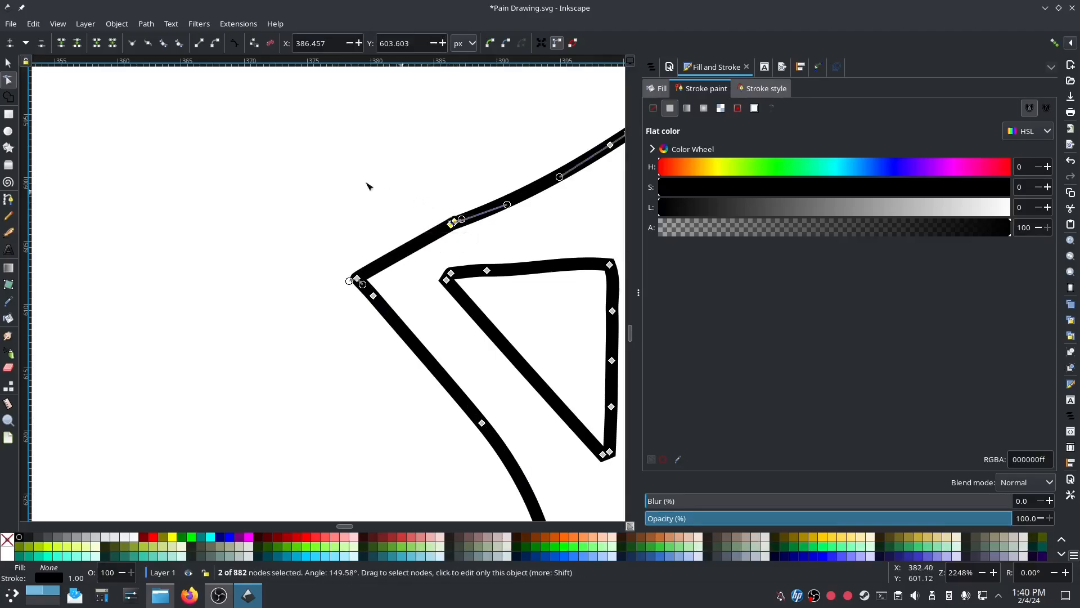
left_click(66, 46)
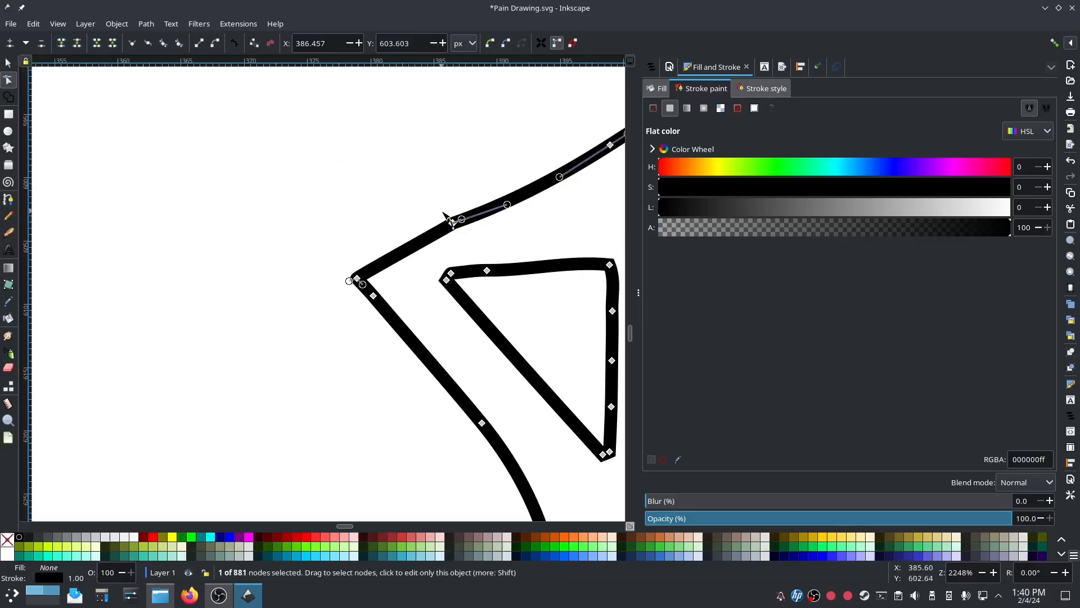
- Shift the joined node near the shoe's pointed tip slightly down along the line and make it a corner node with retracted handles
scroll(444, 217, "up", 3)
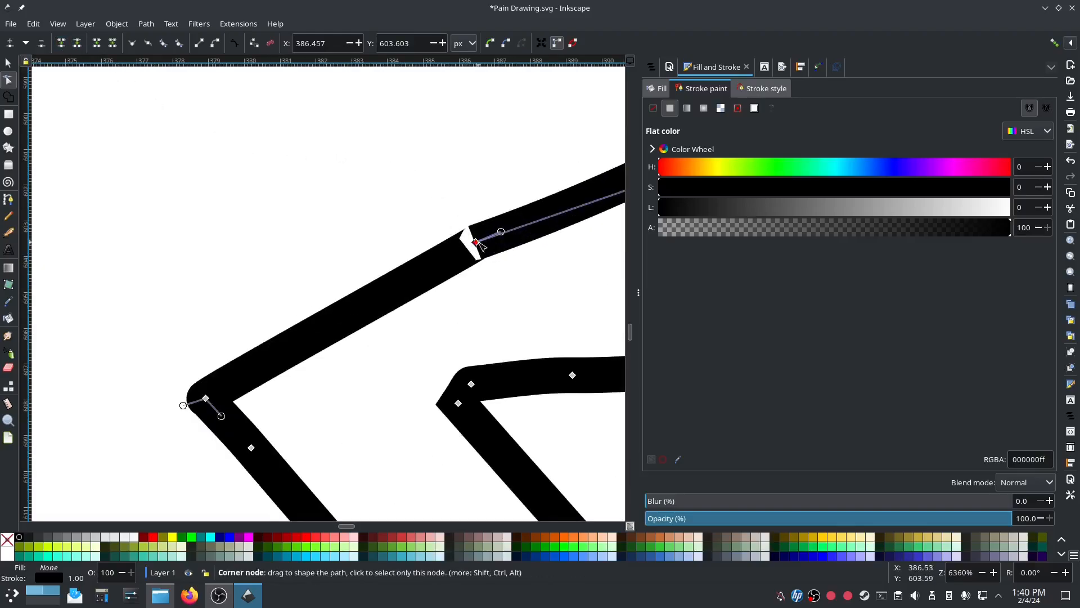
left_click_drag(476, 242, 462, 254)
left_click(482, 282)
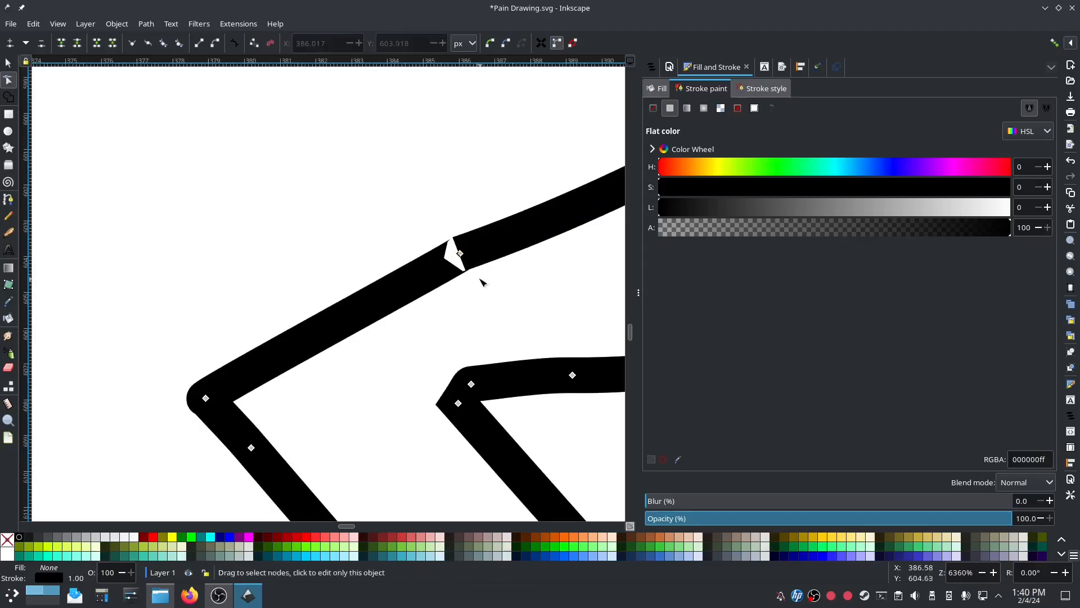
left_click(482, 249)
mouse_move(485, 243)
left_mouse_down()
mouse_move(454, 219)
mouse_move(403, 221)
mouse_move(392, 287)
left_mouse_up()
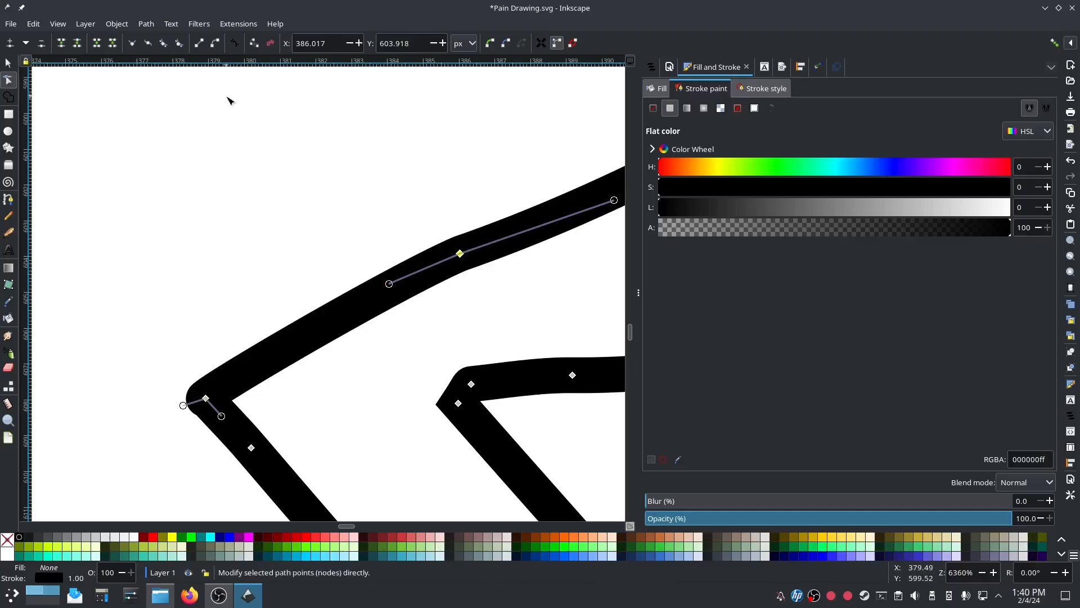
left_click(133, 45)
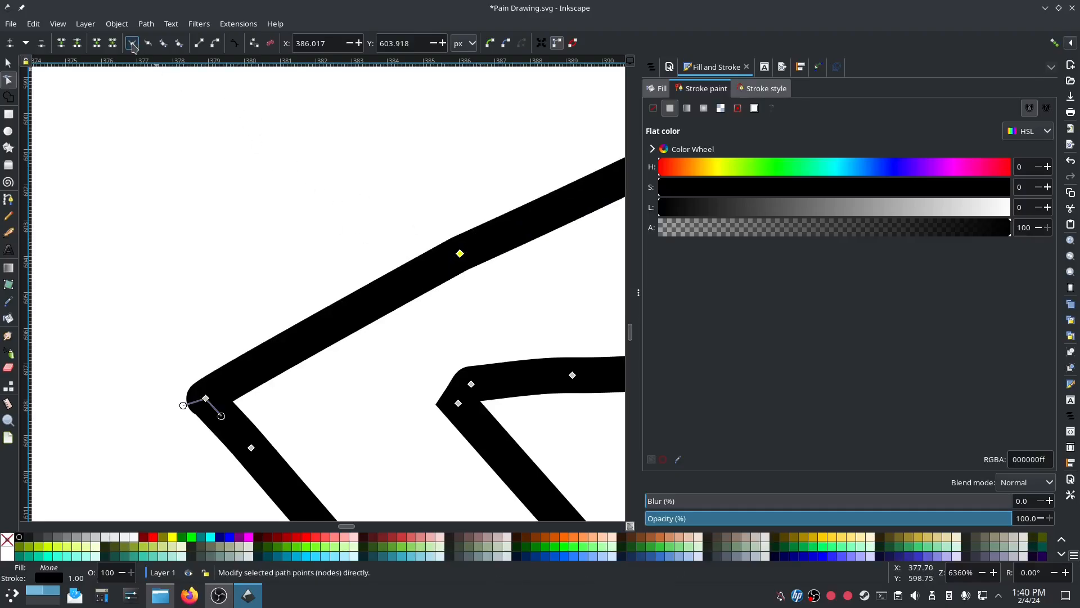
- Separate the shoe's opening curve from the long line at their shared corner and delete the loose end node between them
scroll(281, 167, "down", 4)
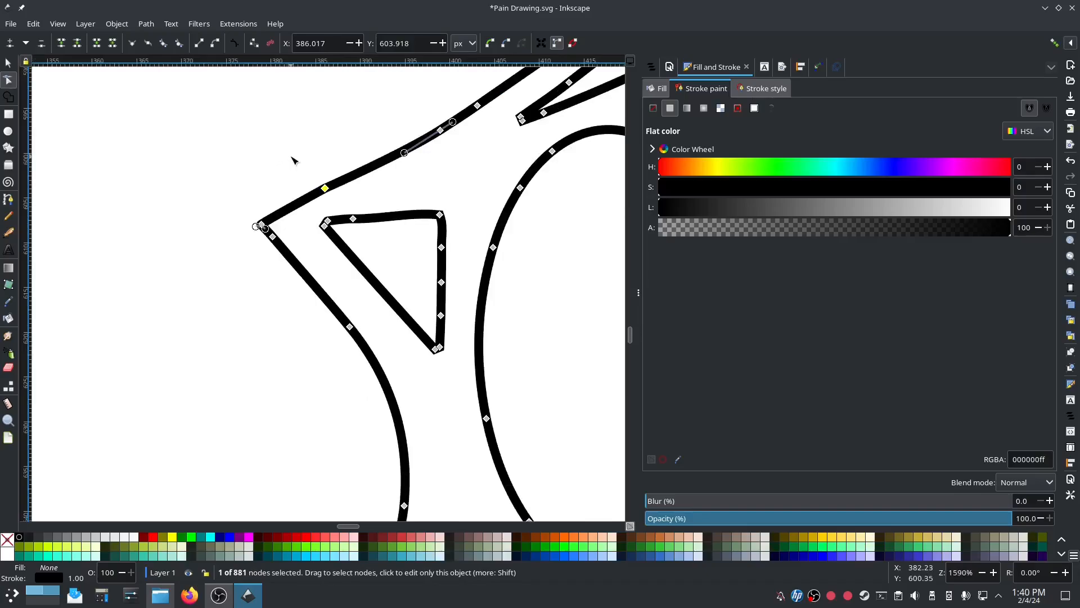
scroll(291, 160, "down", 6)
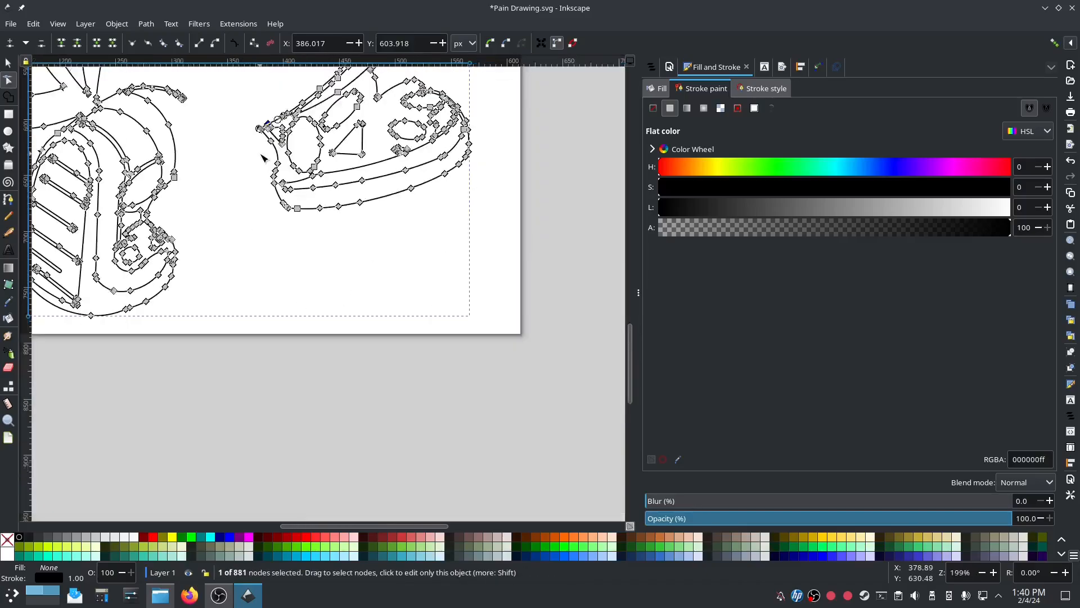
scroll(261, 158, "up", 2)
scroll(251, 133, "up", 5)
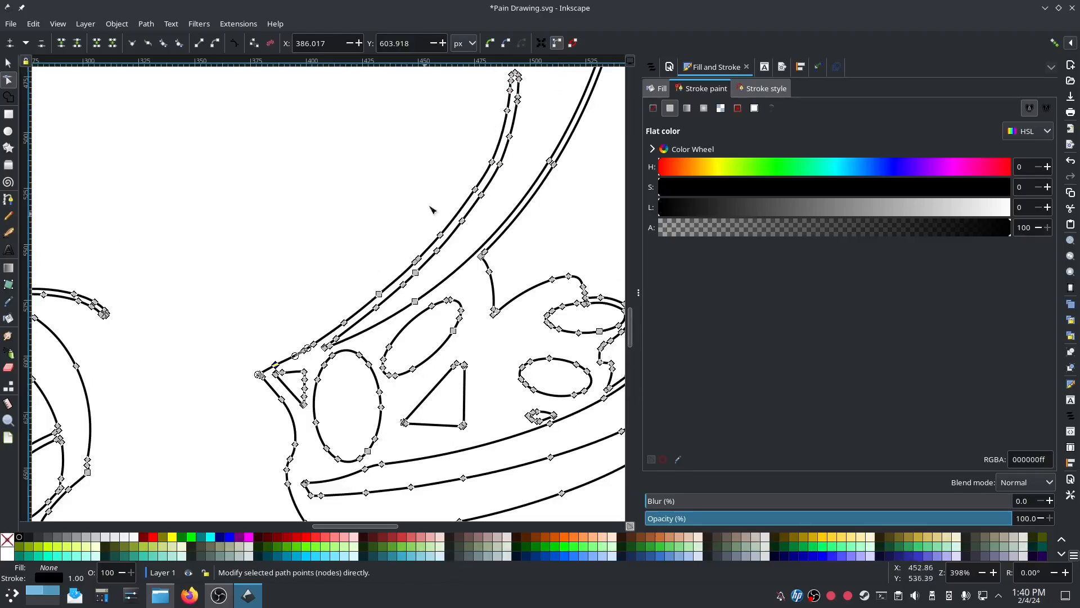
scroll(483, 267, "up", 6)
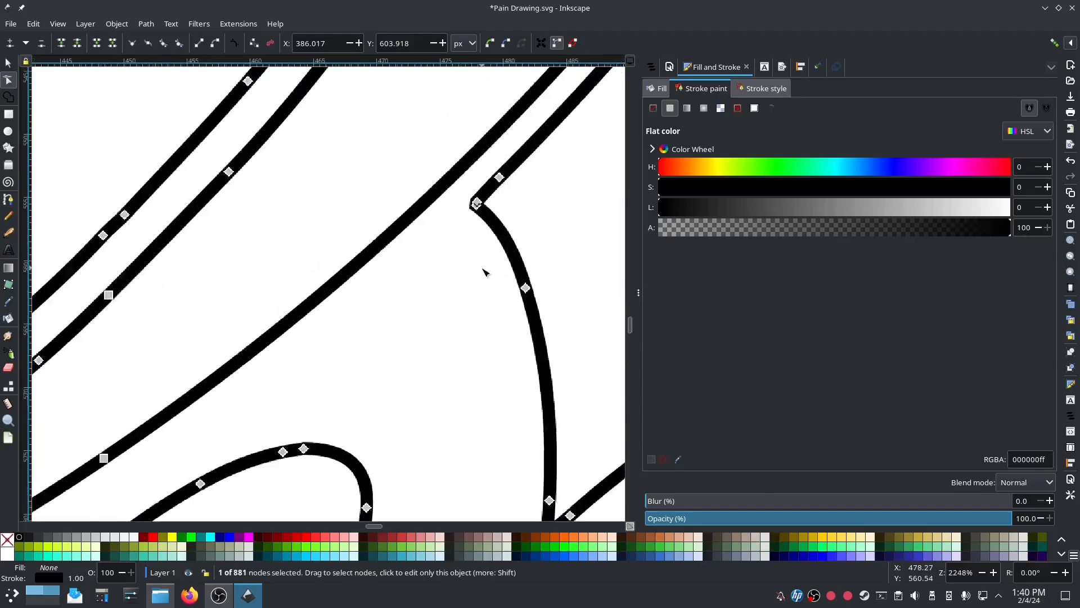
scroll(450, 298, "up", 2)
scroll(439, 321, "up", 2)
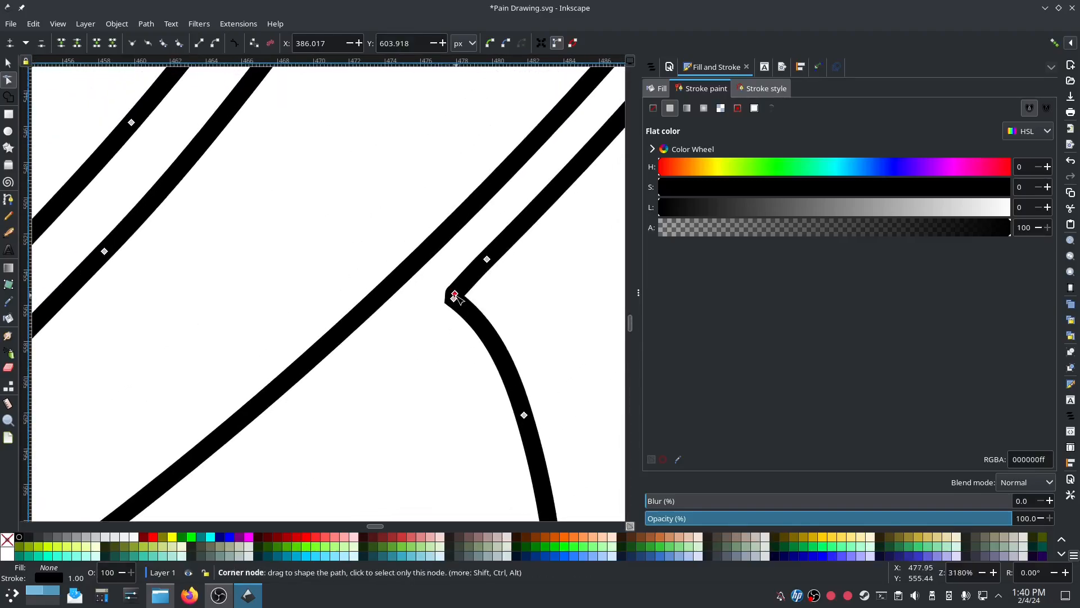
left_click(455, 295)
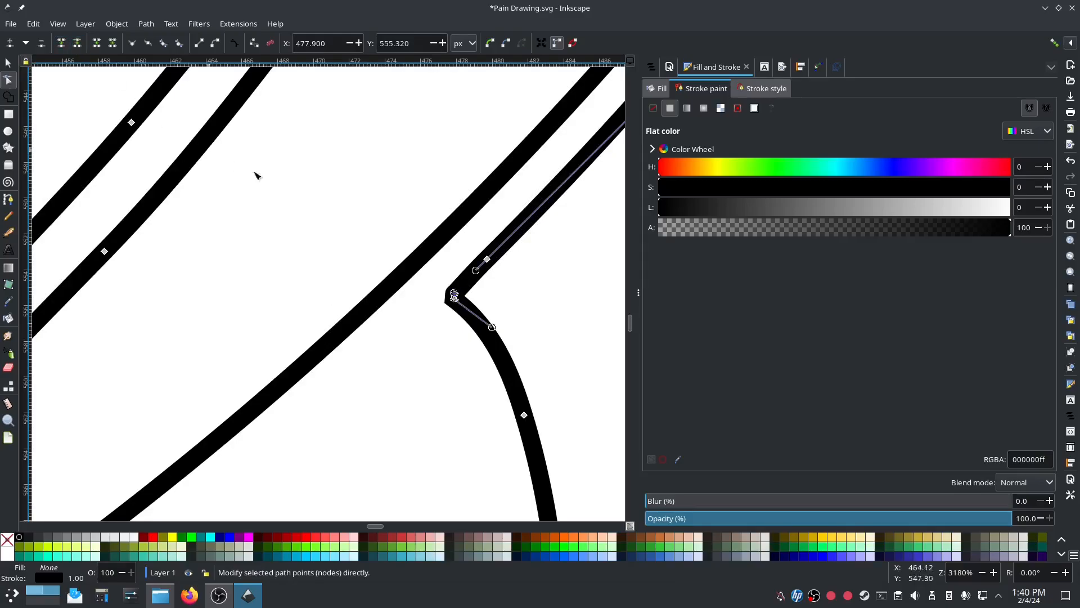
scroll(443, 304, "up", 4)
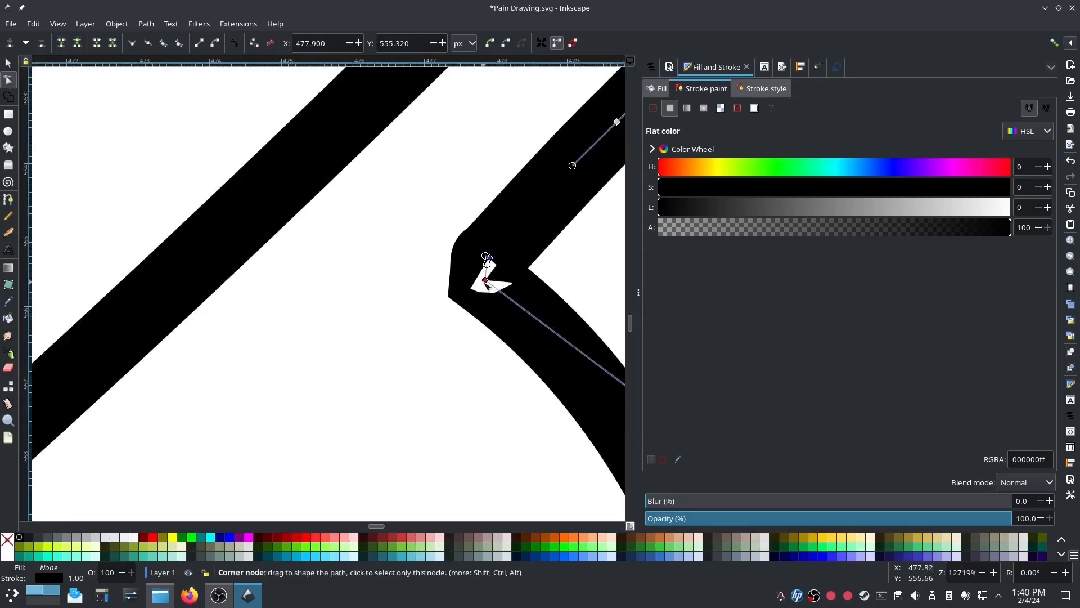
mouse_move(485, 280)
left_mouse_down()
mouse_move(492, 304)
mouse_move(434, 318)
left_mouse_up()
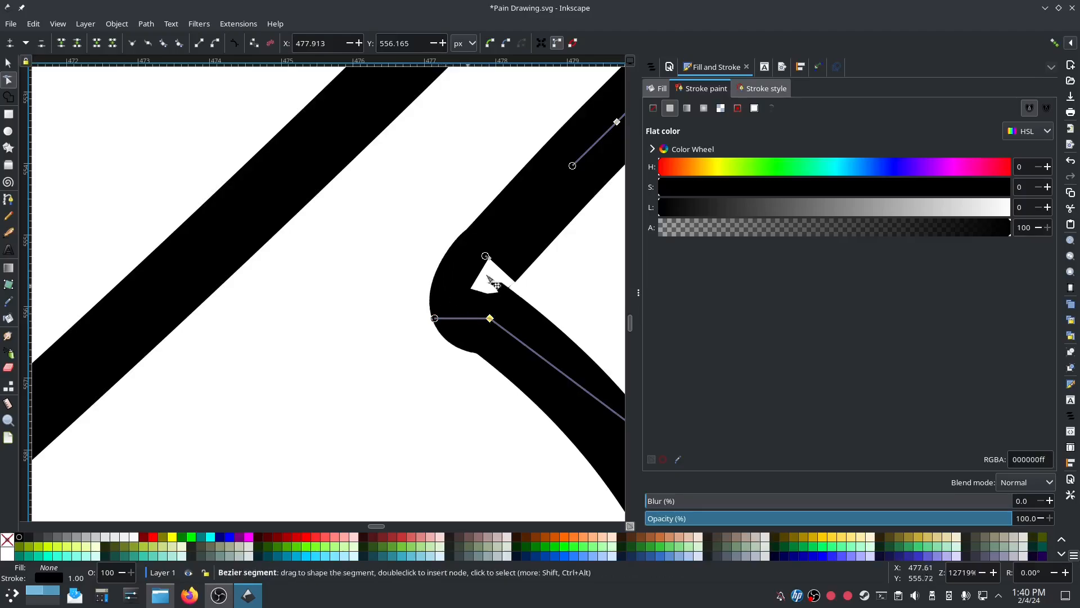
mouse_move(486, 256)
left_mouse_down()
mouse_move(497, 221)
mouse_move(410, 237)
mouse_move(396, 268)
left_mouse_up()
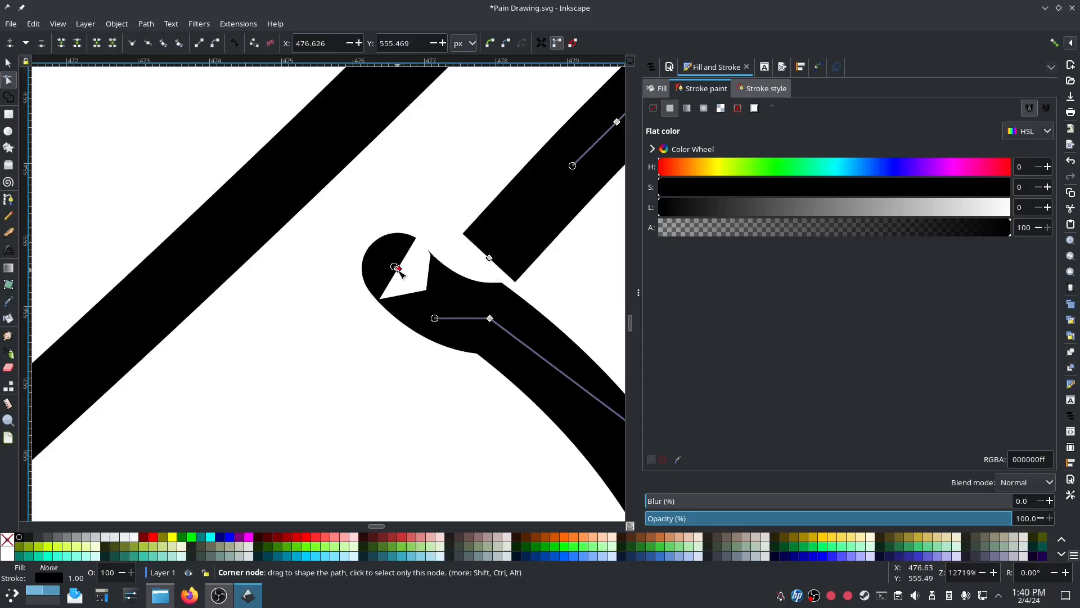
key("Delete")
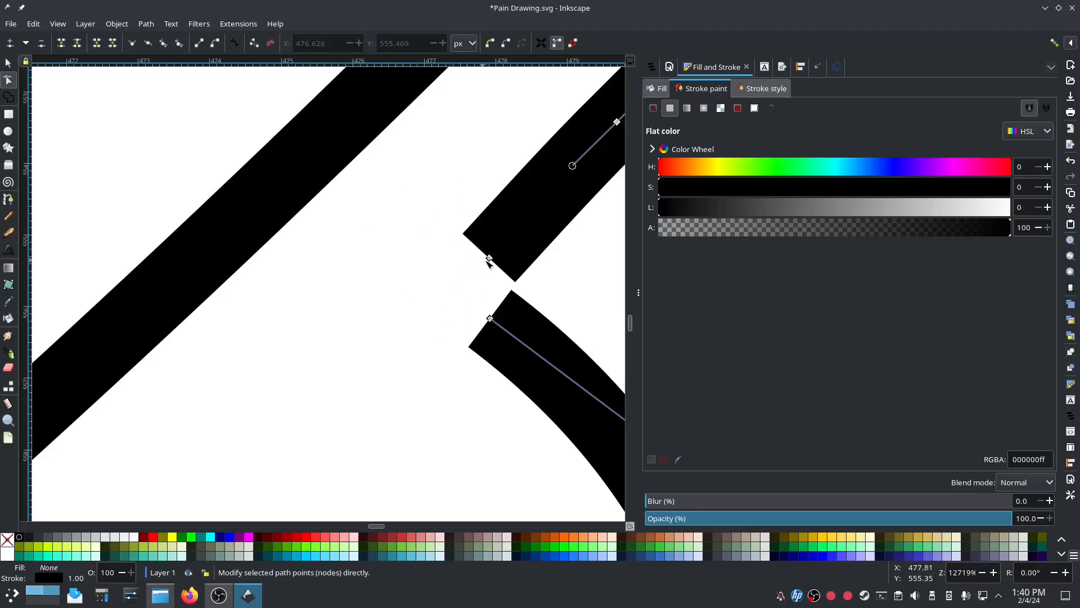
- Add a node on the neighbouring long line opposite the separated corner, break the path there and pull its upper end away
scroll(445, 307, "down", 6)
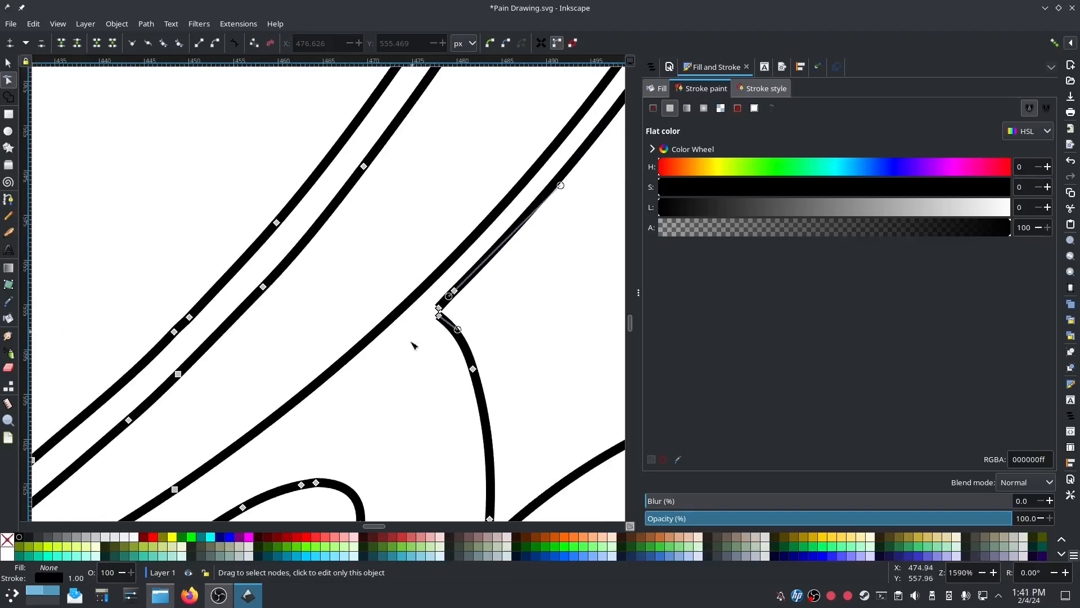
scroll(421, 341, "down", 4)
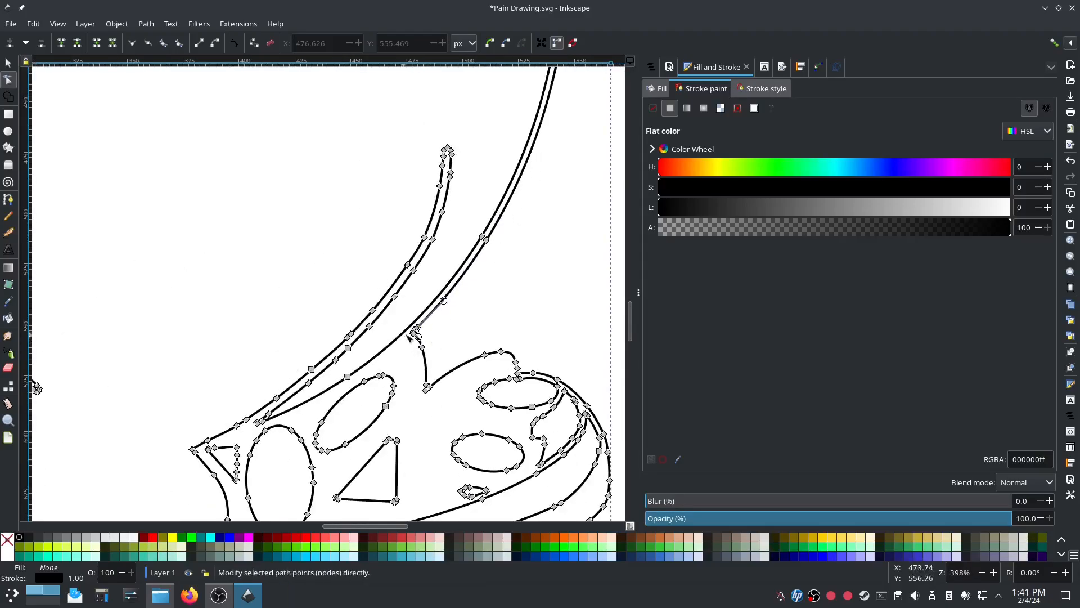
scroll(415, 340, "up", 6)
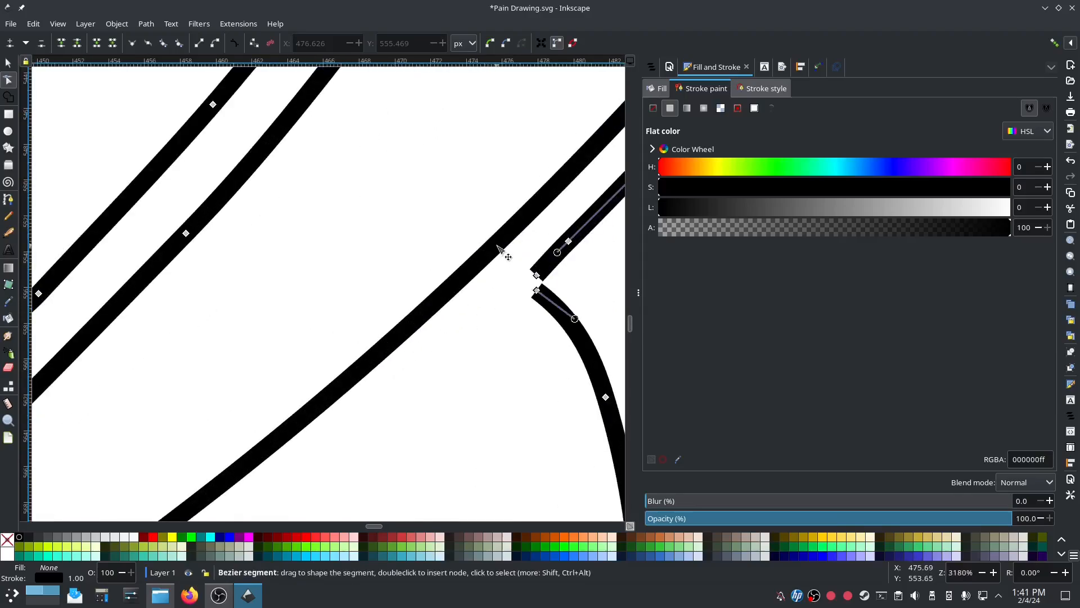
left_click(497, 245)
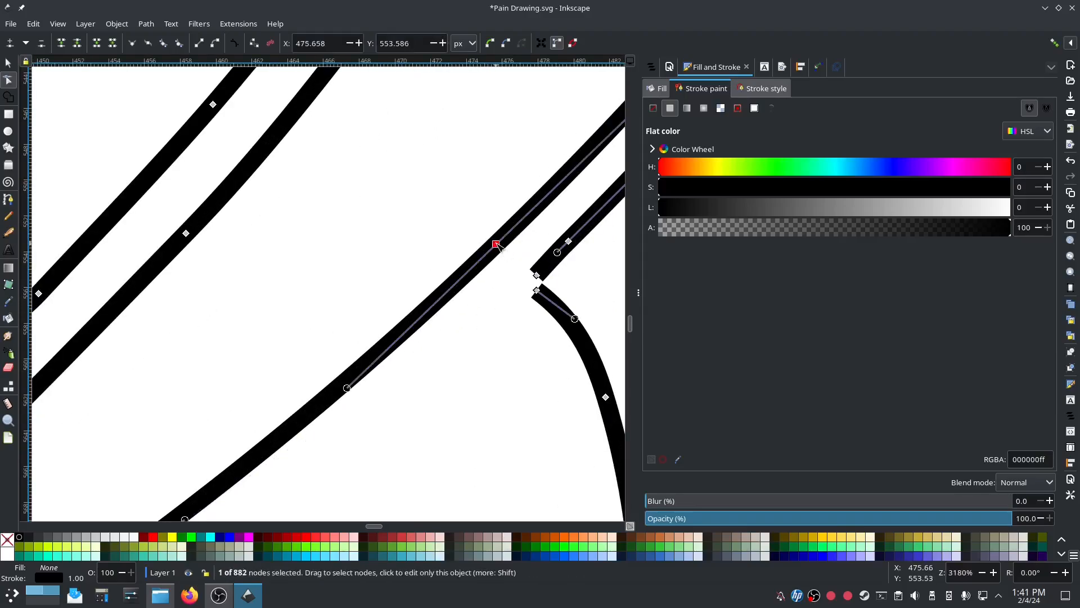
left_click(77, 47)
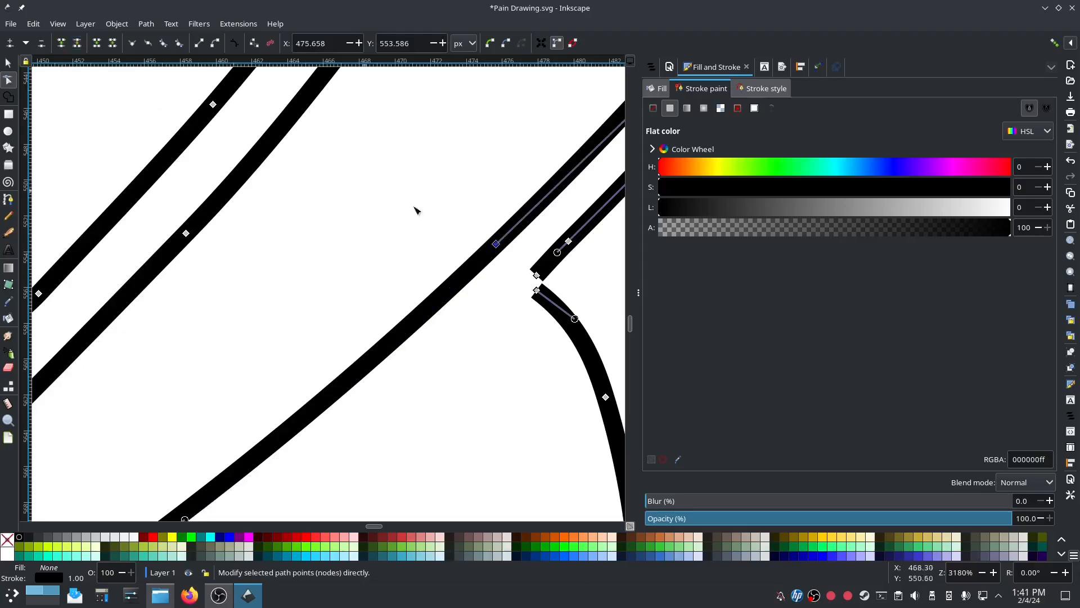
left_click_drag(497, 244, 546, 197)
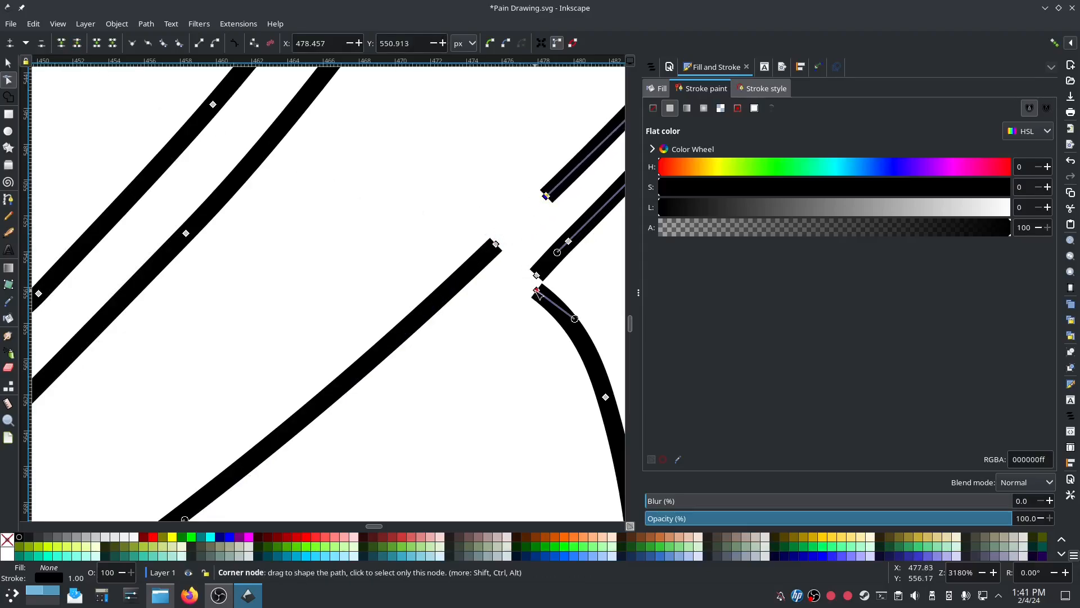
- Join the shoe's opening curve to the lower end of the broken long line and delete the leftover upper lines
left_click_drag(529, 283, 507, 260)
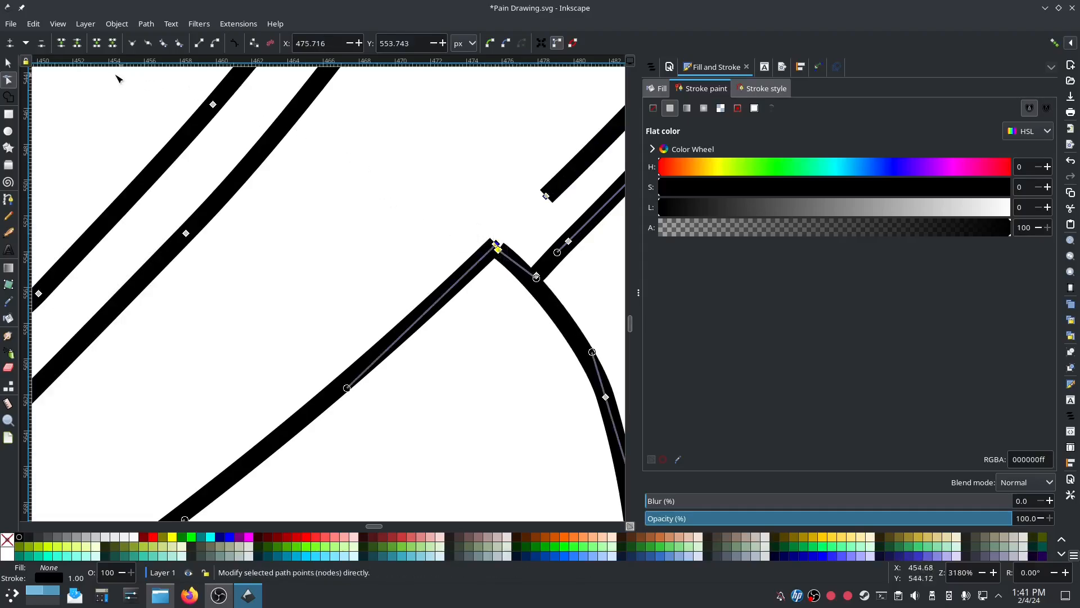
left_click(61, 45)
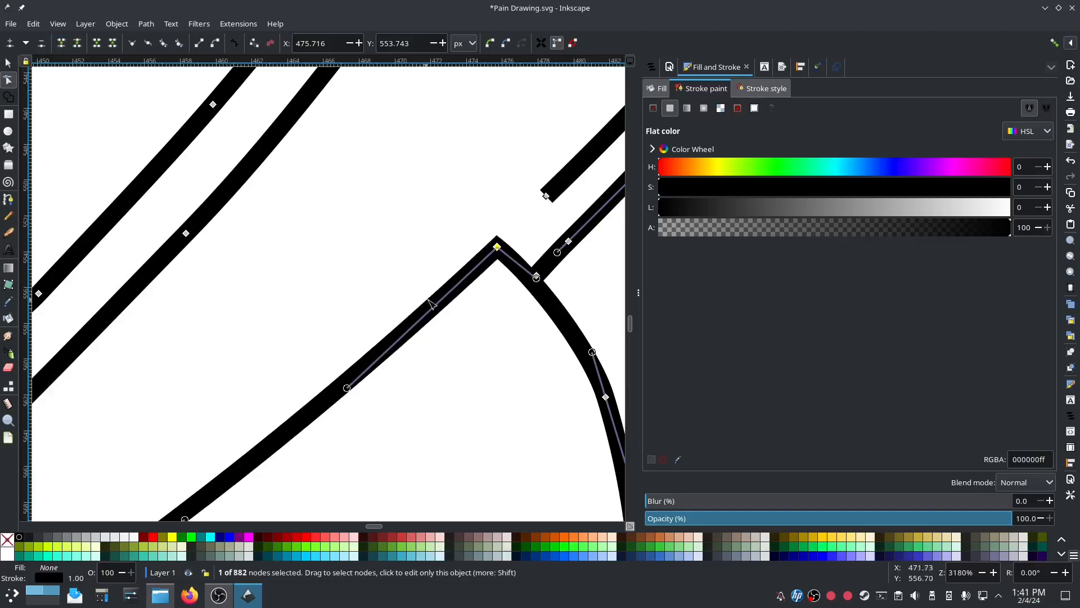
left_click_drag(537, 277, 429, 274)
scroll(574, 263, "down", 2)
key("Delete")
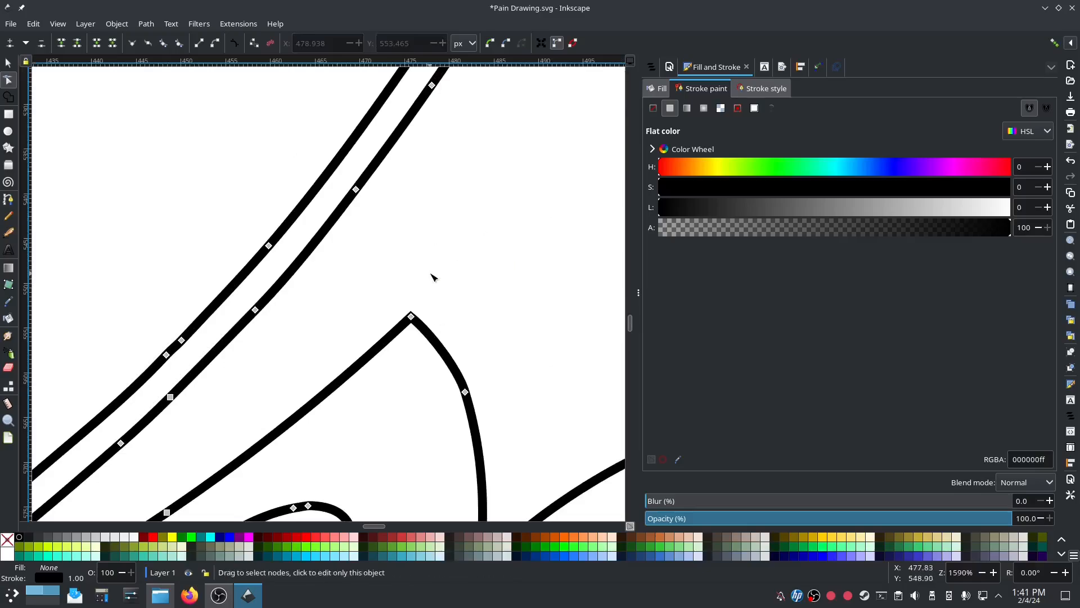
scroll(339, 347, "down", 5)
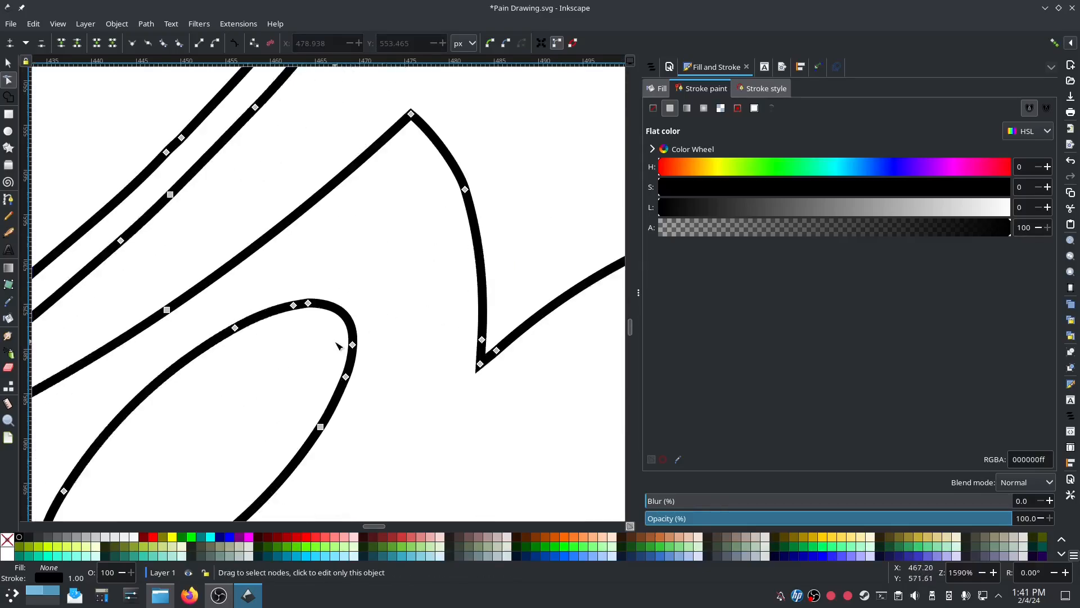
left_click_drag(187, 352, 532, 214)
left_click_drag(251, 345, 538, 249)
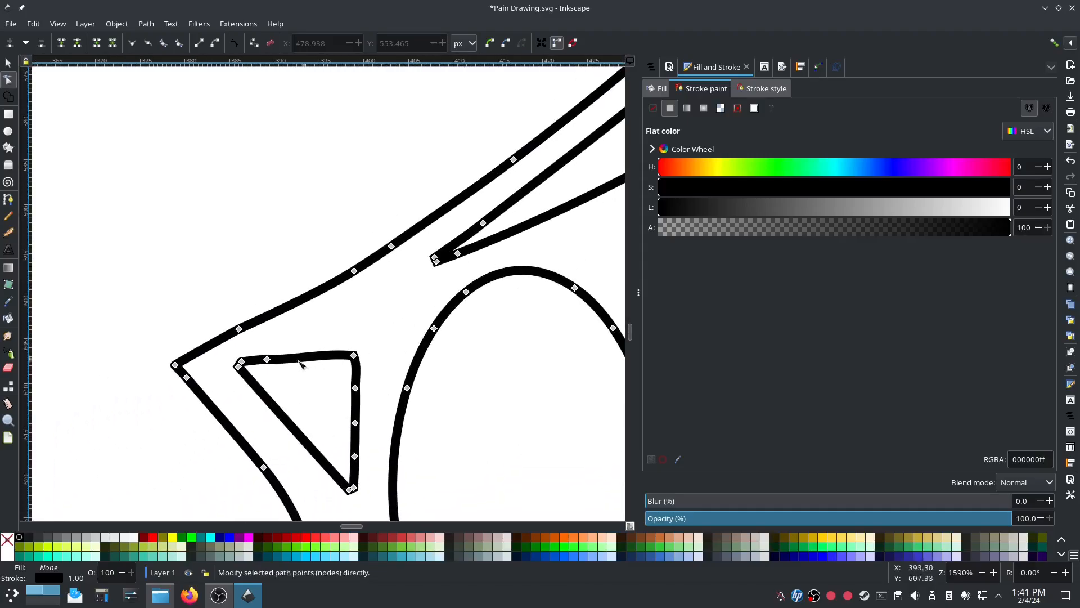
- Break the long outline at the node above the small triangle and move its lower end toward the neighbouring pointed corner
left_click_drag(308, 356, 391, 326)
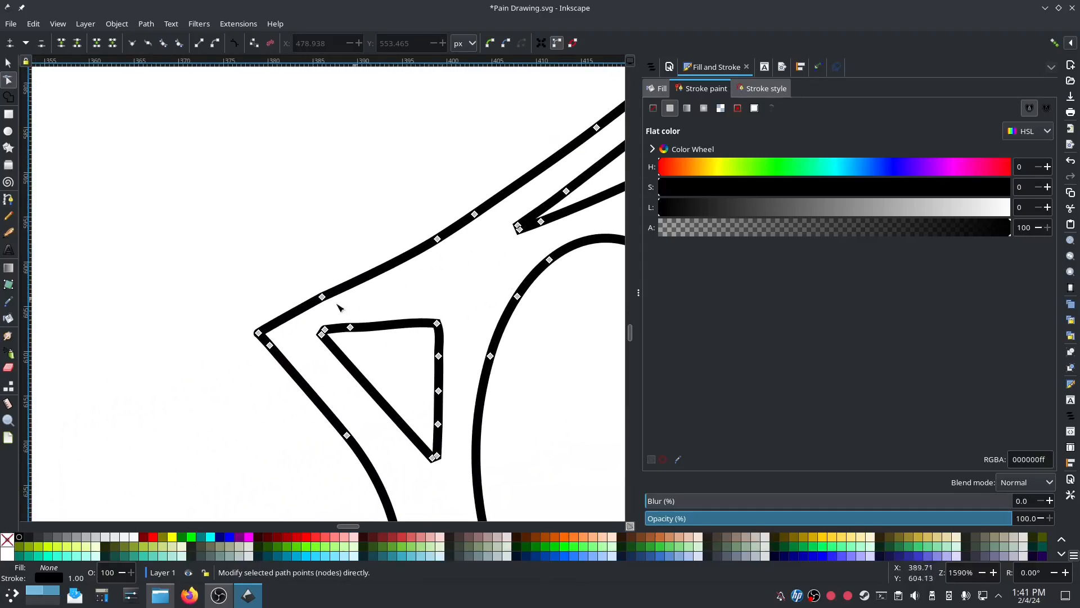
left_click(438, 239)
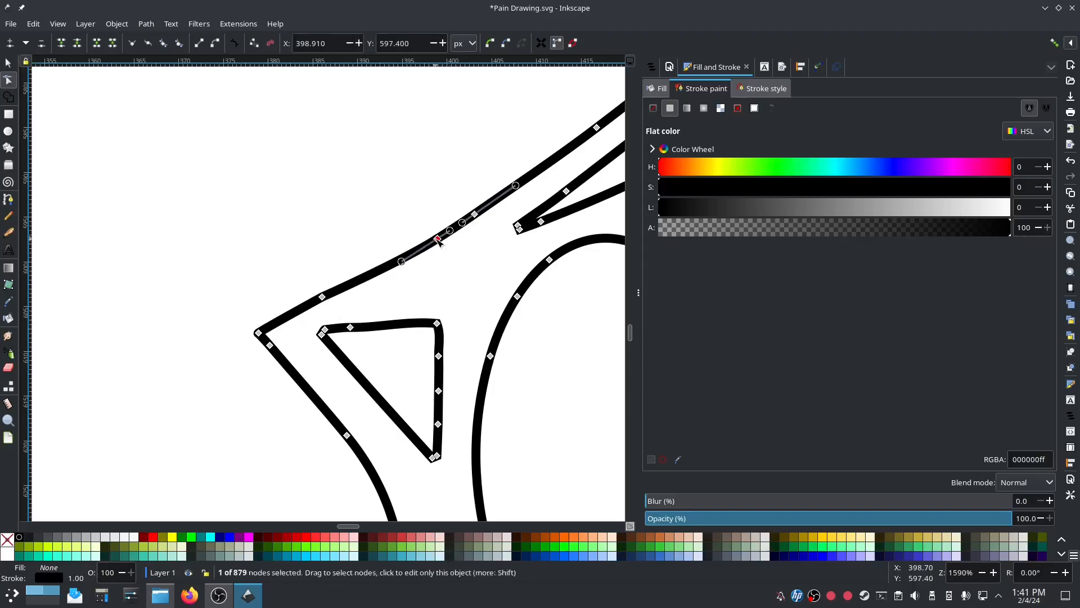
left_click(77, 45)
left_click_drag(438, 238, 524, 238)
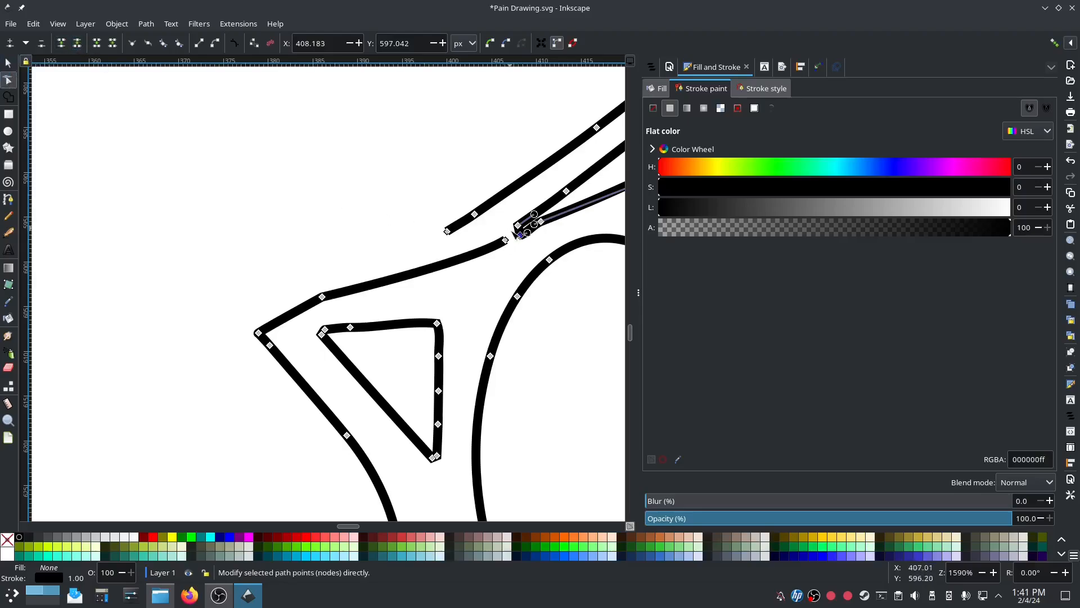
- Try to join the moved outline end to the middle line at the pointed corner and shift the joined node into line
left_click_drag(521, 234, 503, 245)
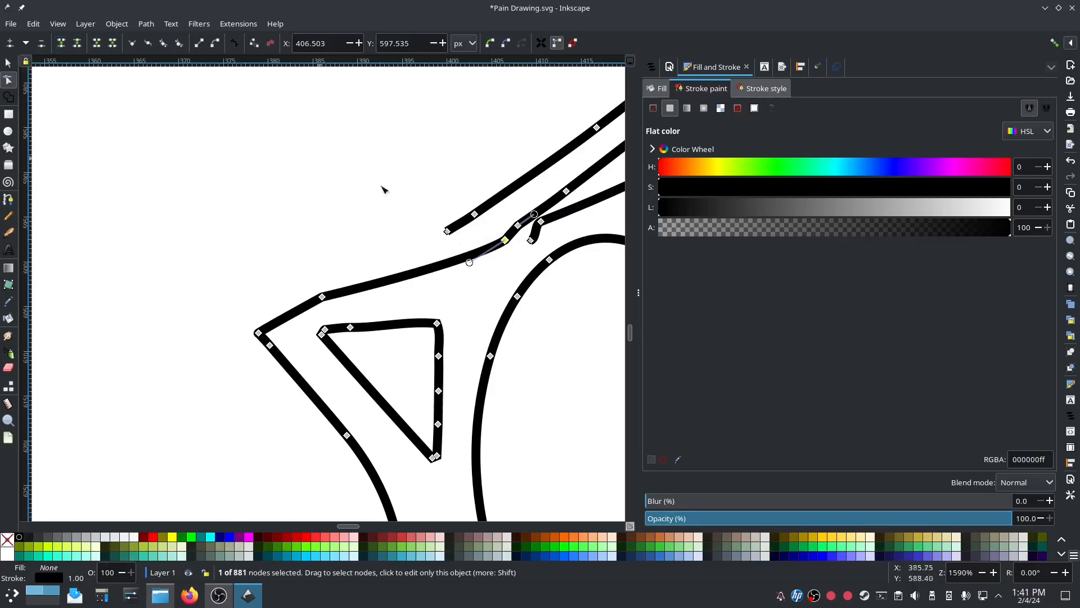
mouse_move(506, 241)
left_mouse_down()
mouse_move(494, 238)
mouse_move(512, 222)
left_mouse_up()
scroll(488, 271, "down", 4)
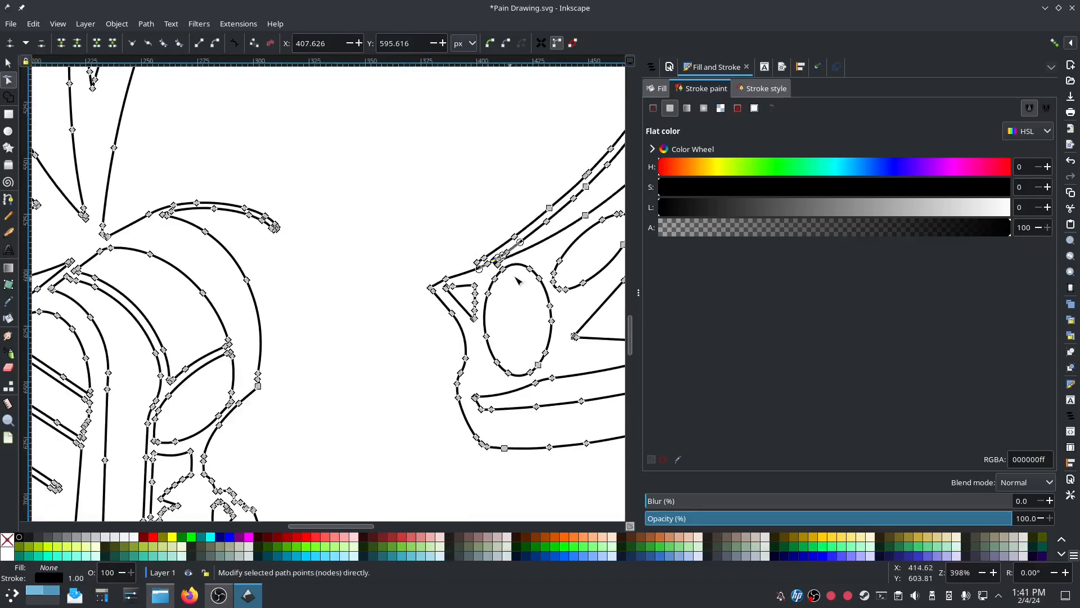
scroll(539, 256, "up", 5)
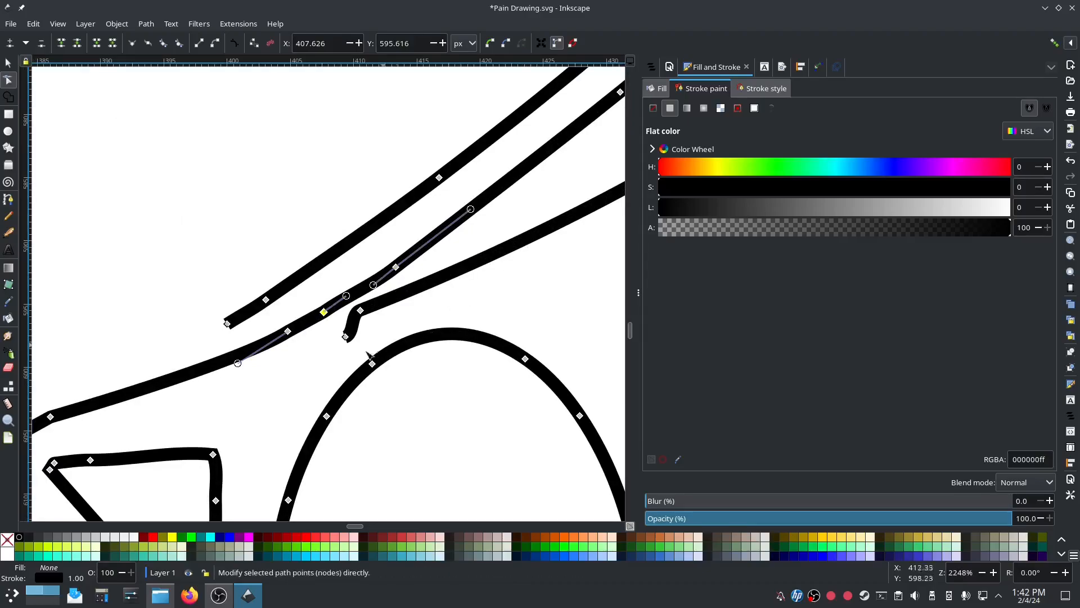
scroll(430, 354, "down", 5)
scroll(438, 357, "up", 5)
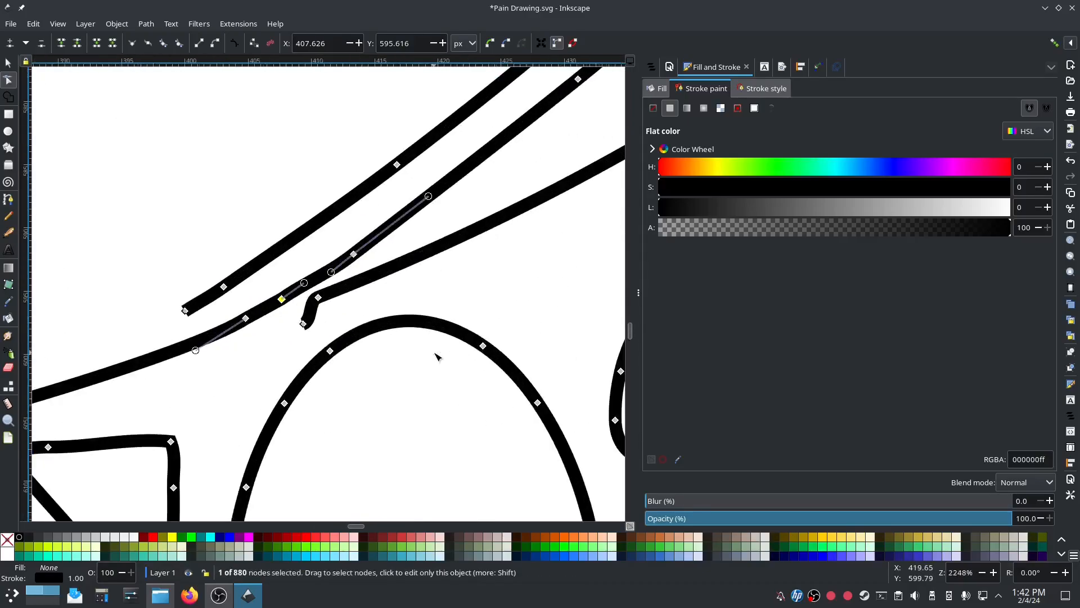
- Separate the shoe outline from the middle line at the joined node and delete the middle line's leftover end nodes
left_click(245, 318)
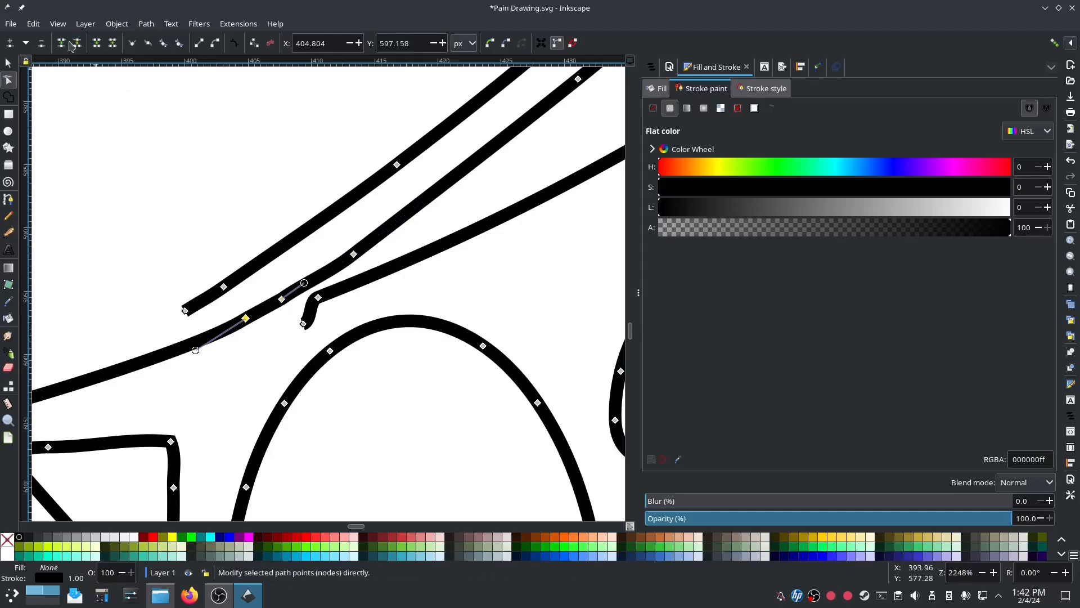
mouse_move(246, 318)
left_mouse_down()
mouse_move(245, 333)
mouse_move(267, 337)
mouse_move(274, 323)
left_mouse_up()
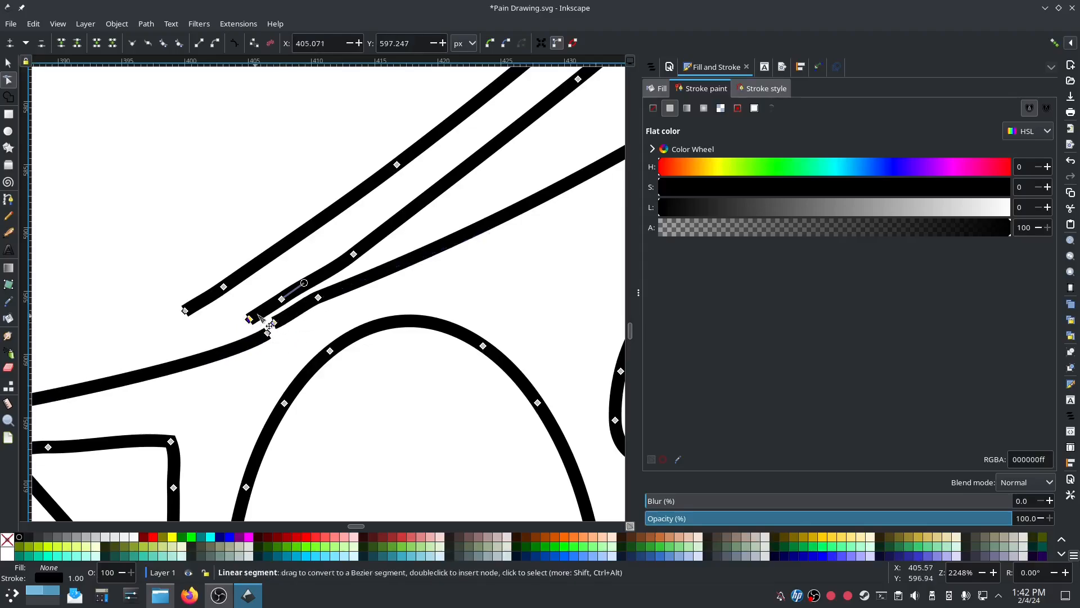
key("Delete")
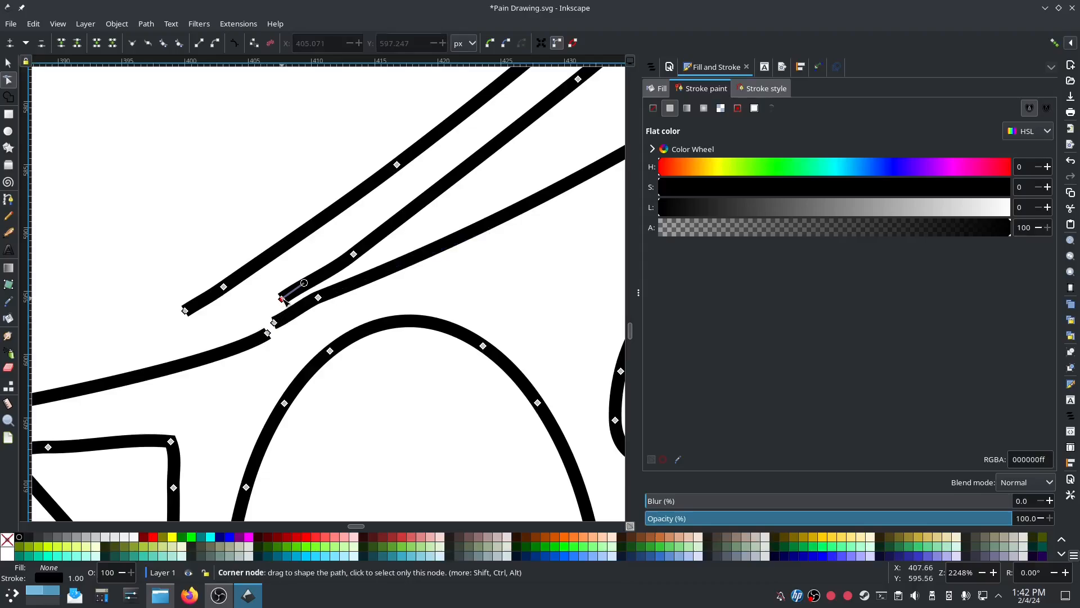
left_click(282, 300)
key("Delete")
left_click(354, 254)
key("Delete")
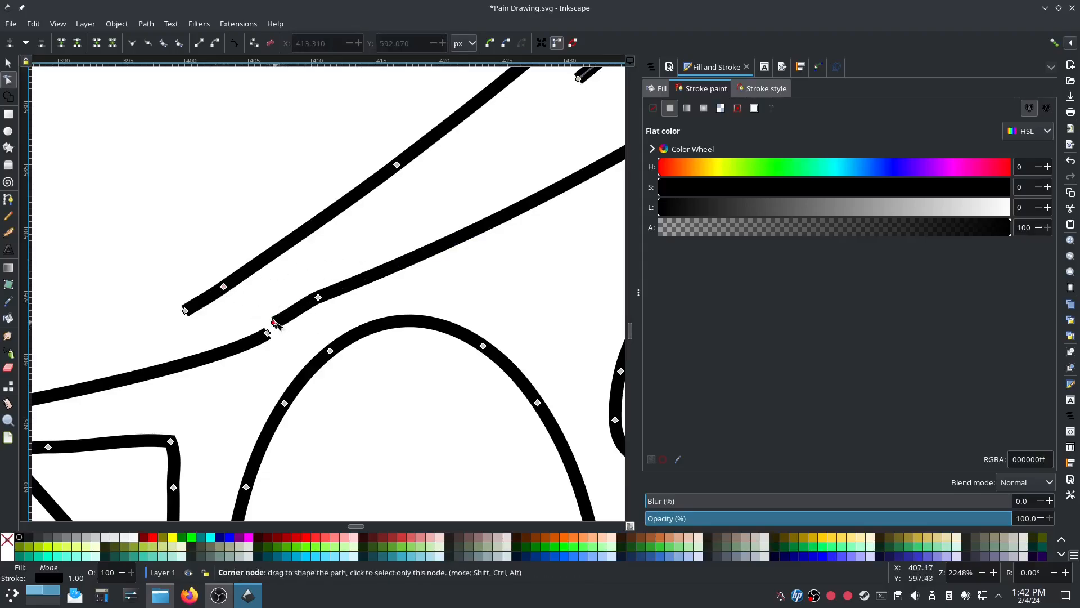
- Nudge the node near the end of the shoe's opening curve slightly down and join the curve to the lower outline
left_click_drag(318, 297, 317, 302)
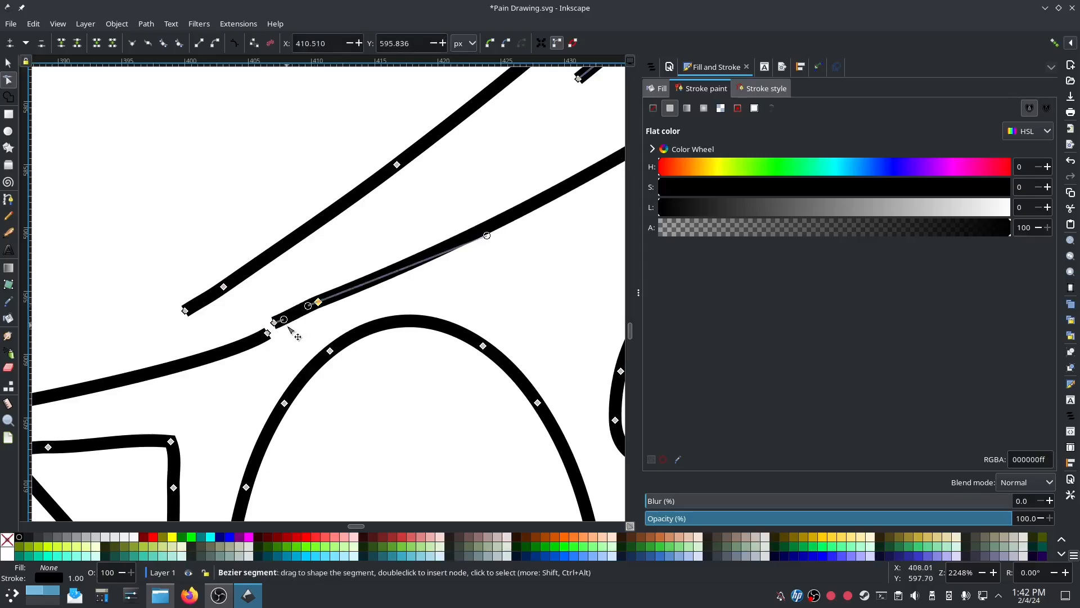
left_click_drag(287, 345, 250, 327)
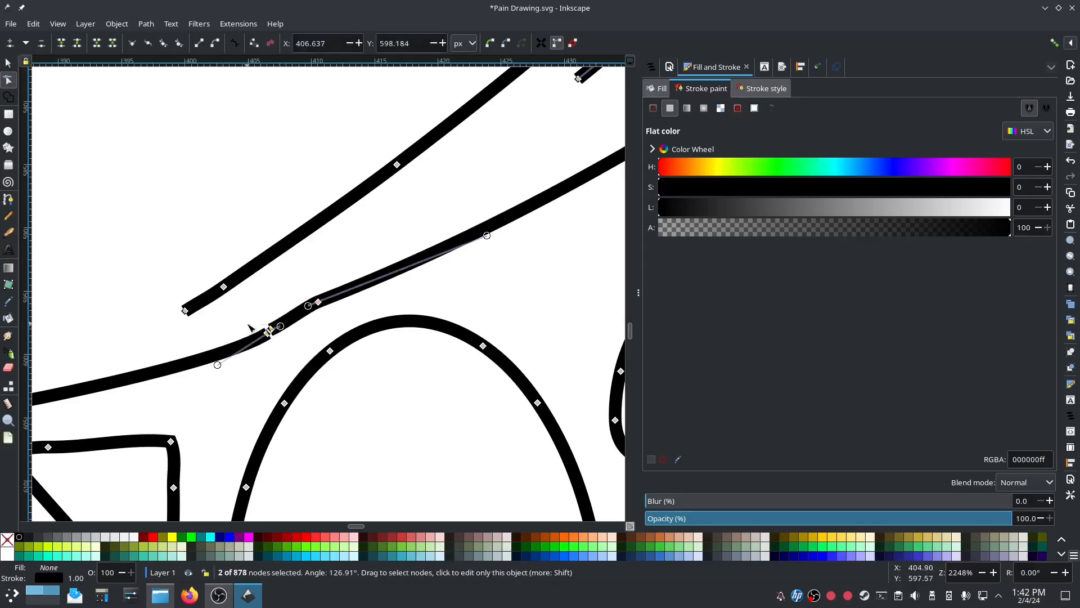
left_click(62, 45)
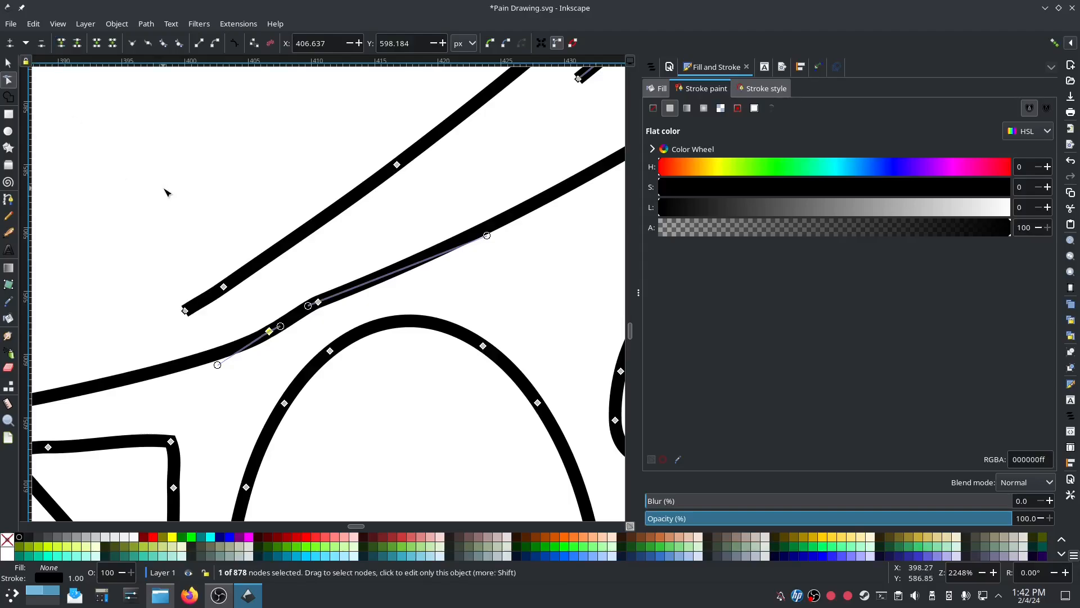
- Delete all nodes of the leftover double line running from the shoe's pointed side up above the shoe
scroll(186, 242, "down", 3)
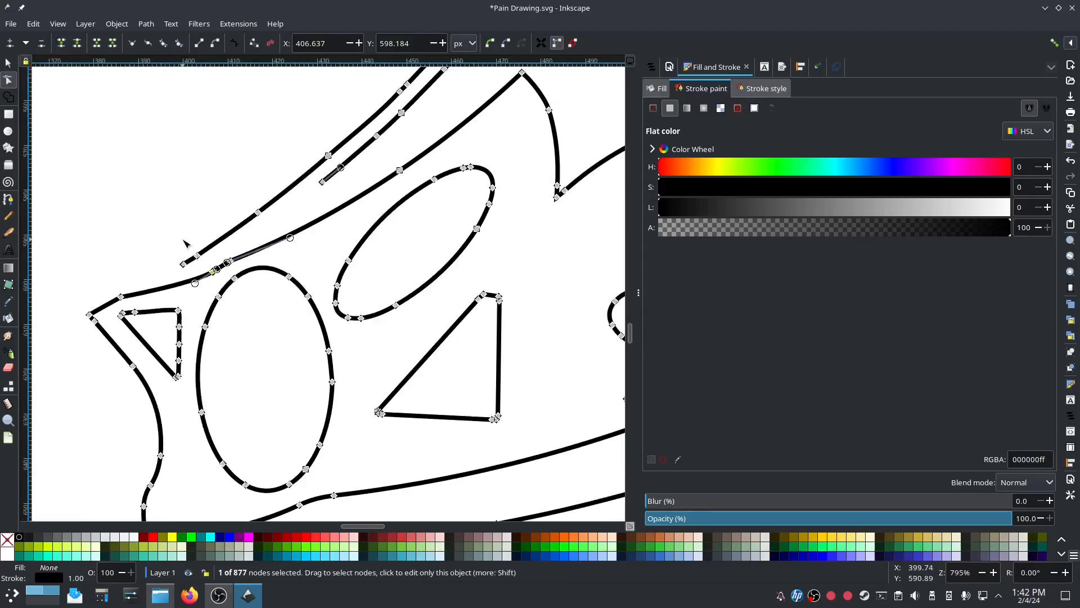
scroll(263, 226, "down", 2)
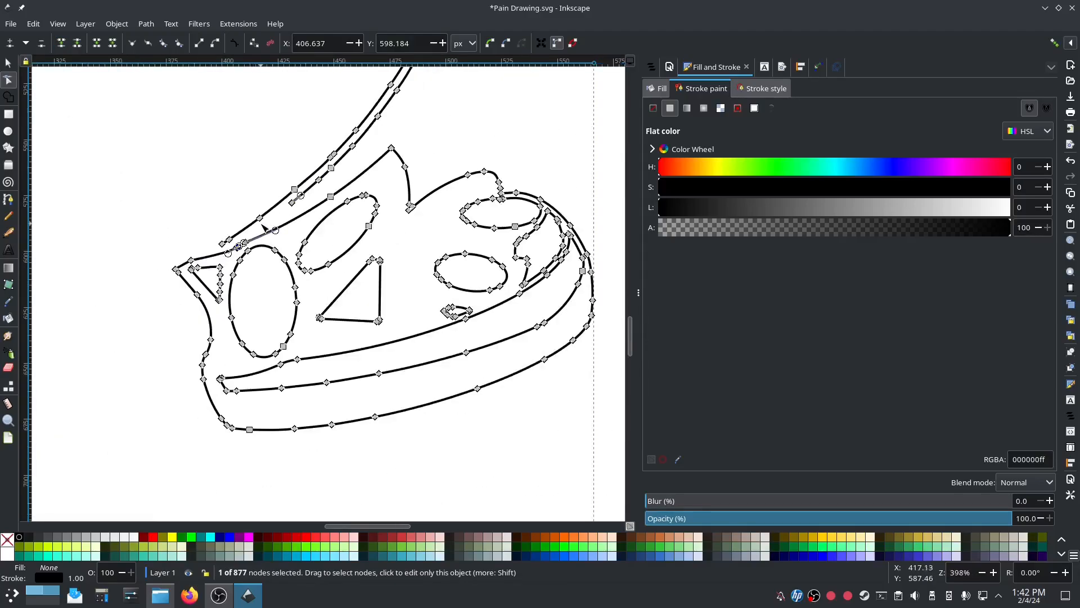
left_click_drag(194, 219, 236, 249)
key("Delete")
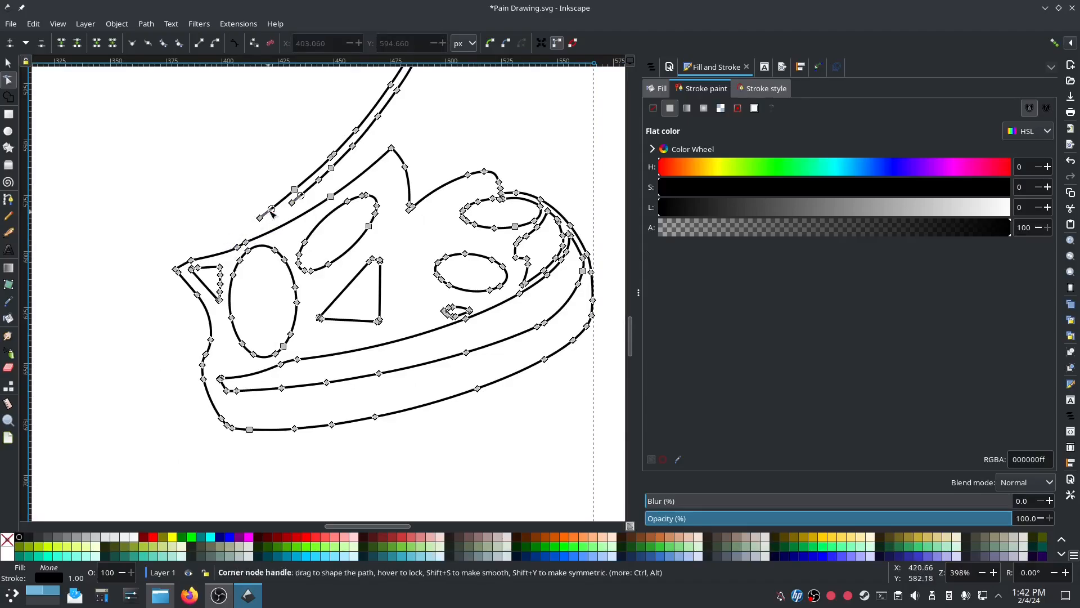
left_click_drag(250, 189, 308, 219)
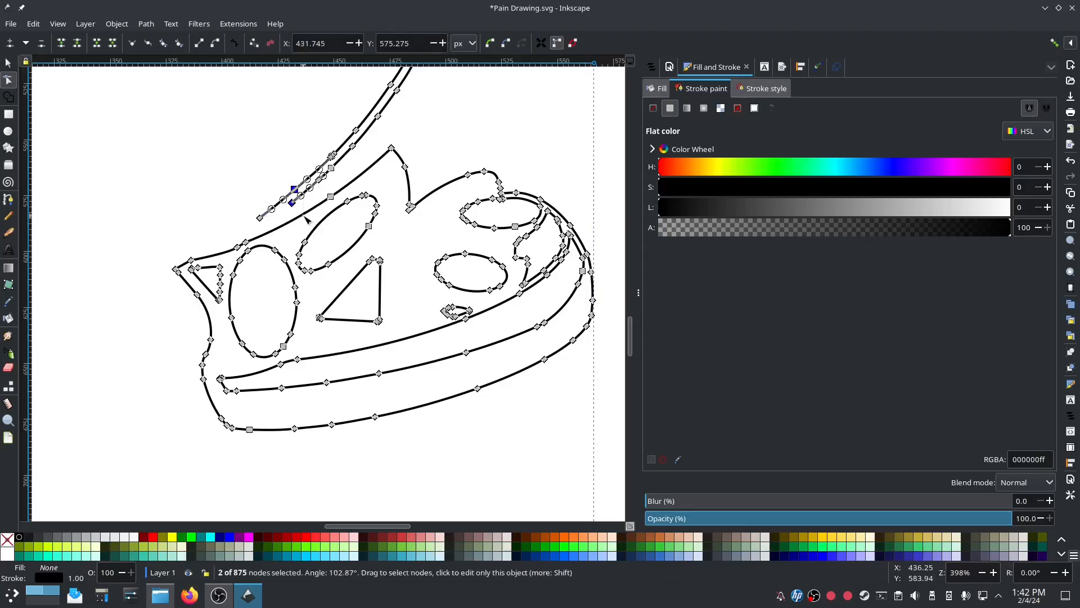
key("Delete")
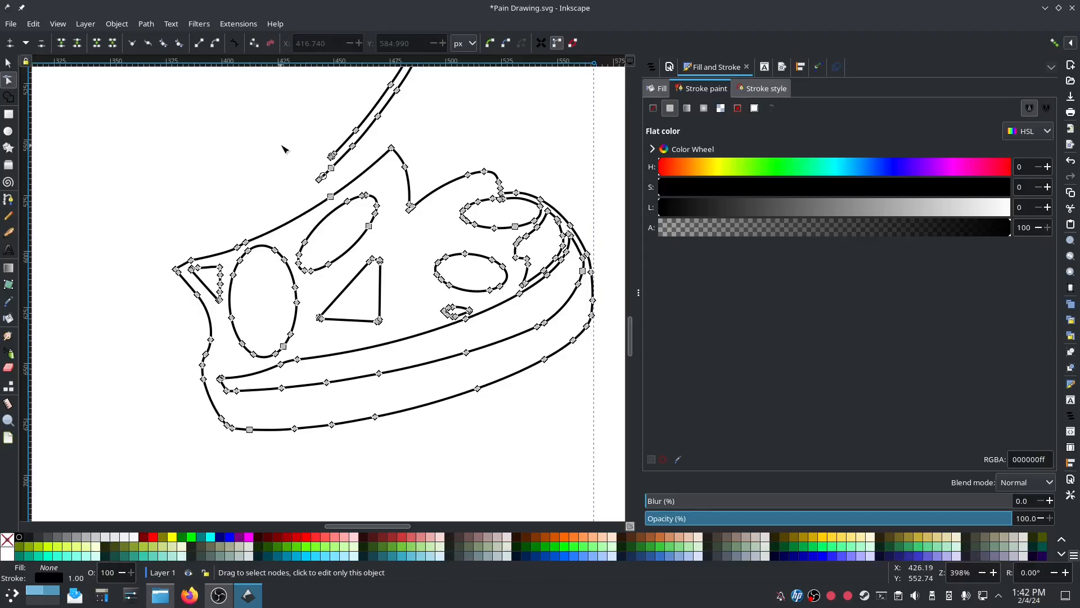
left_click_drag(284, 139, 371, 197)
key("Delete")
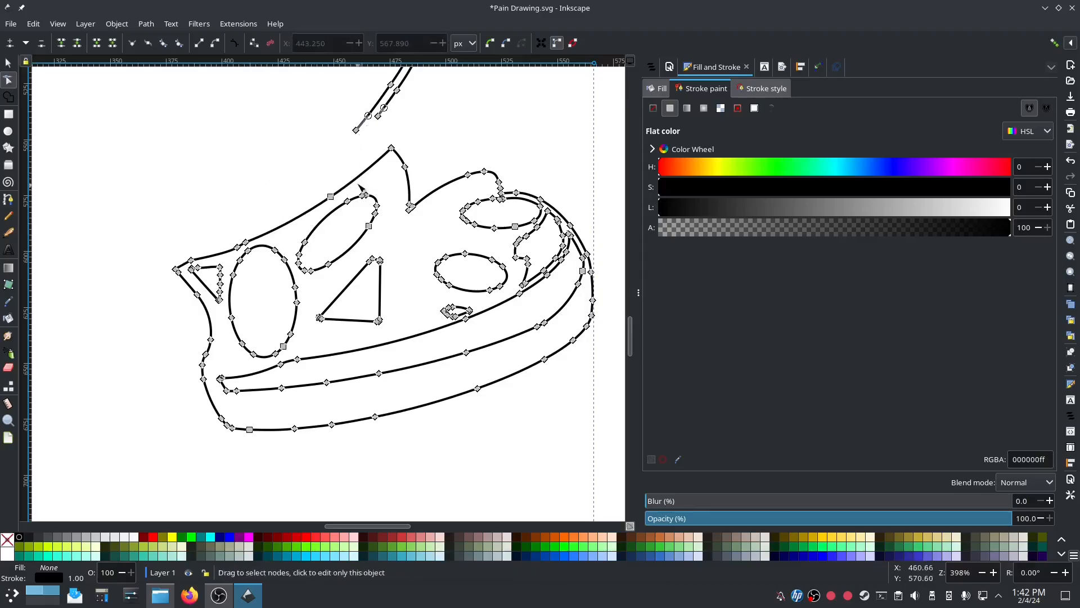
scroll(363, 185, "up", 5)
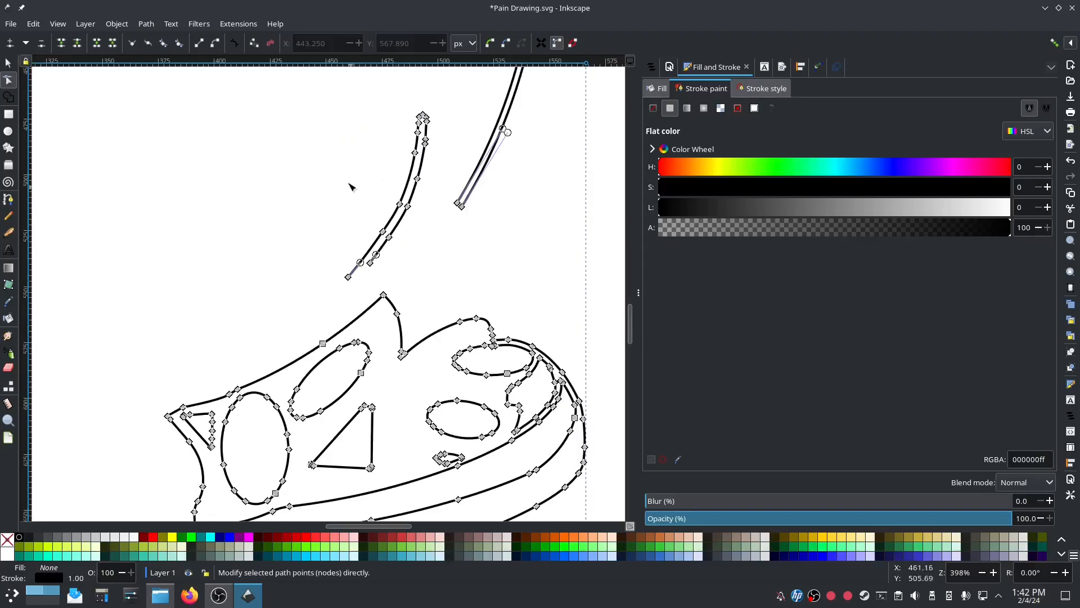
left_click_drag(321, 170, 426, 295)
key("Delete")
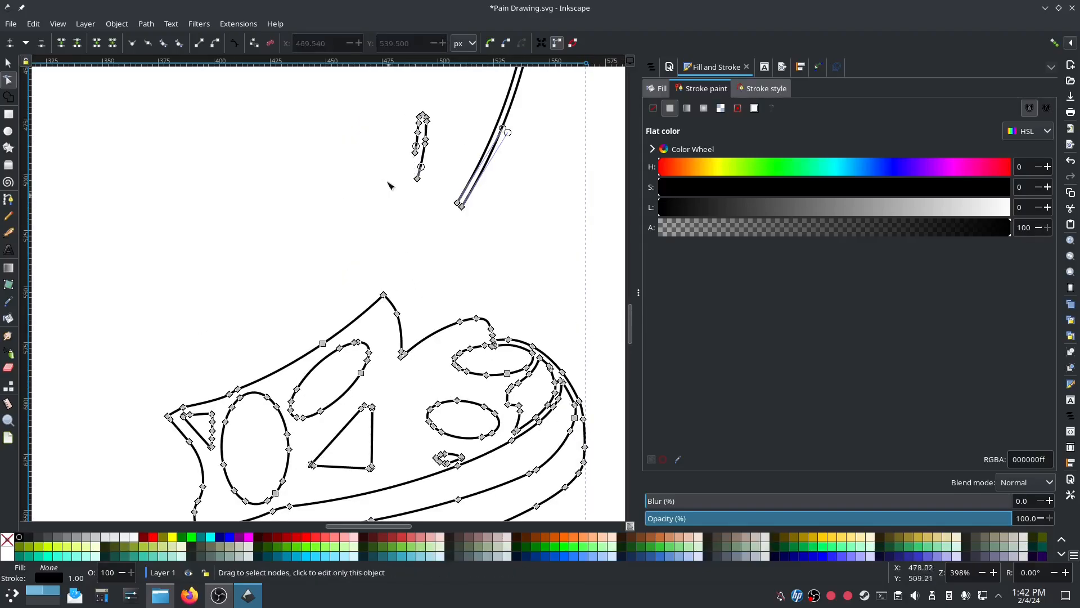
left_click_drag(394, 93, 452, 208)
key("Delete")
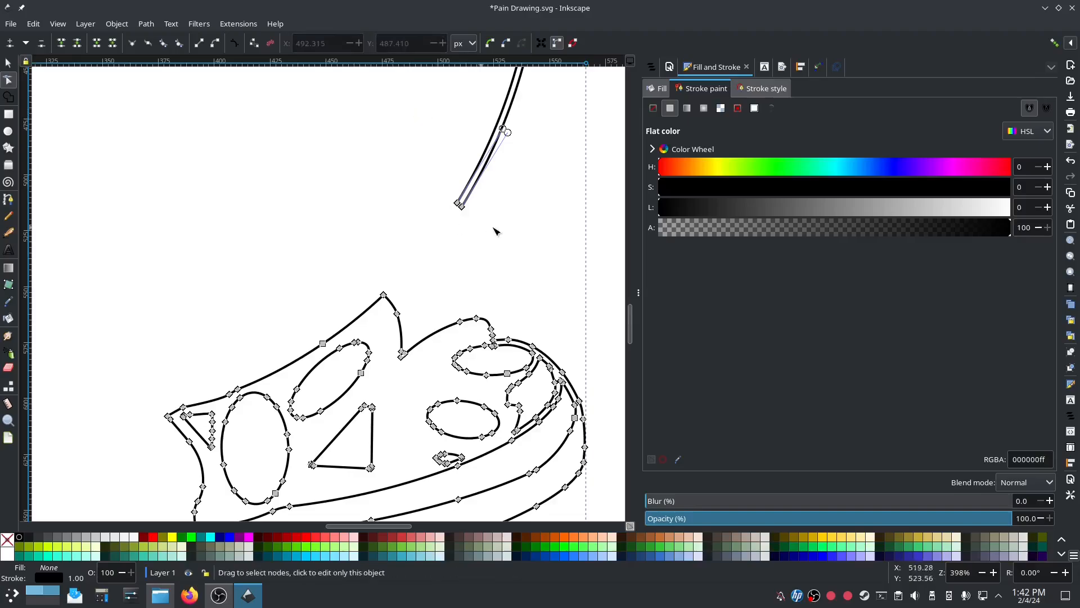
- Delete the leftover double curve along the body's back from its lower end up toward the fork near the neck
scroll(494, 225, "up", 5)
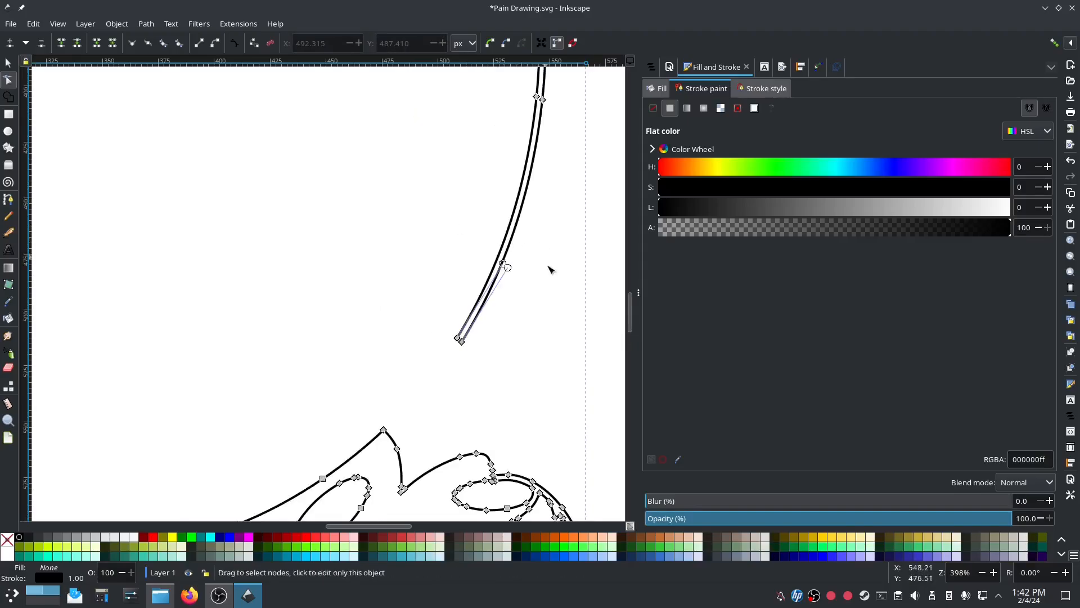
left_click_drag(508, 352, 441, 314)
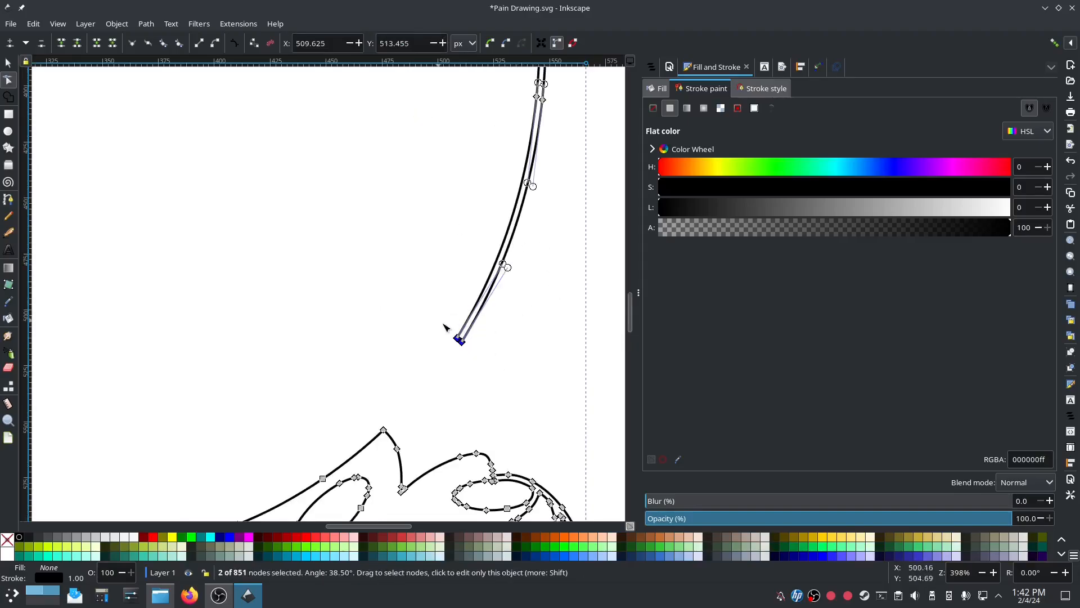
key("Delete")
left_click_drag(498, 217, 421, 485)
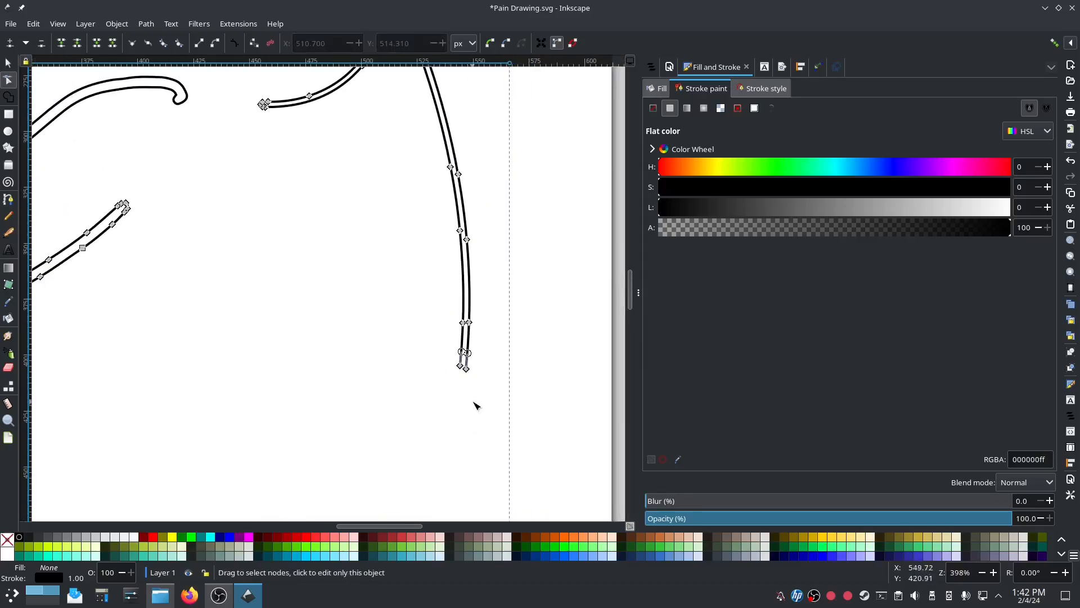
left_click_drag(475, 404, 422, 145)
key("Delete")
left_click_drag(392, 199, 386, 524)
left_click_drag(452, 410, 424, 361)
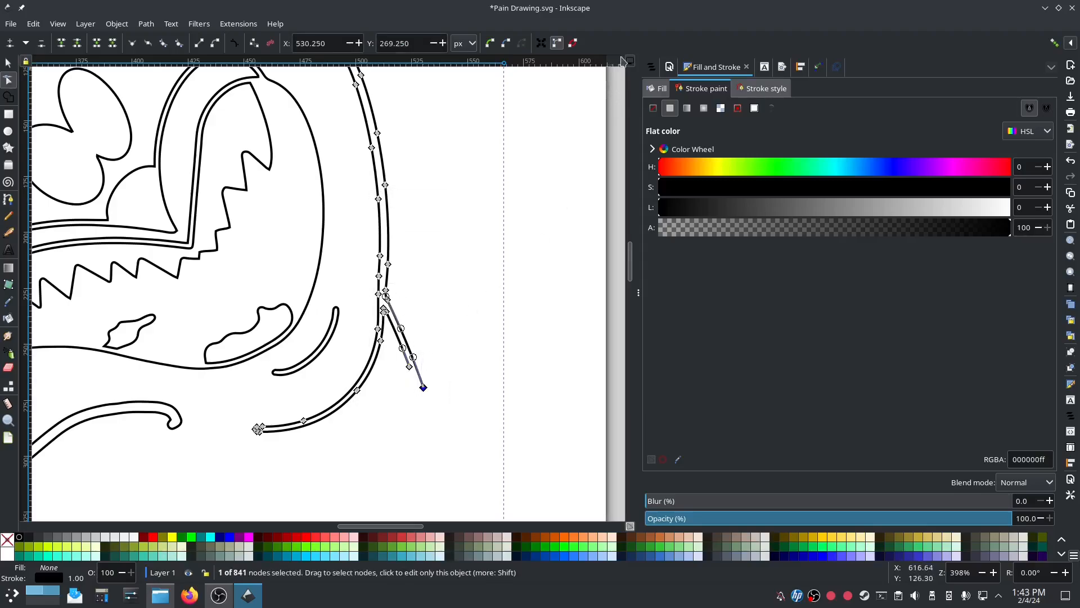
- Toggle the visibility of group g1 in Layers and Objects to compare the leftover outlines with its thick strokes
left_click(650, 68)
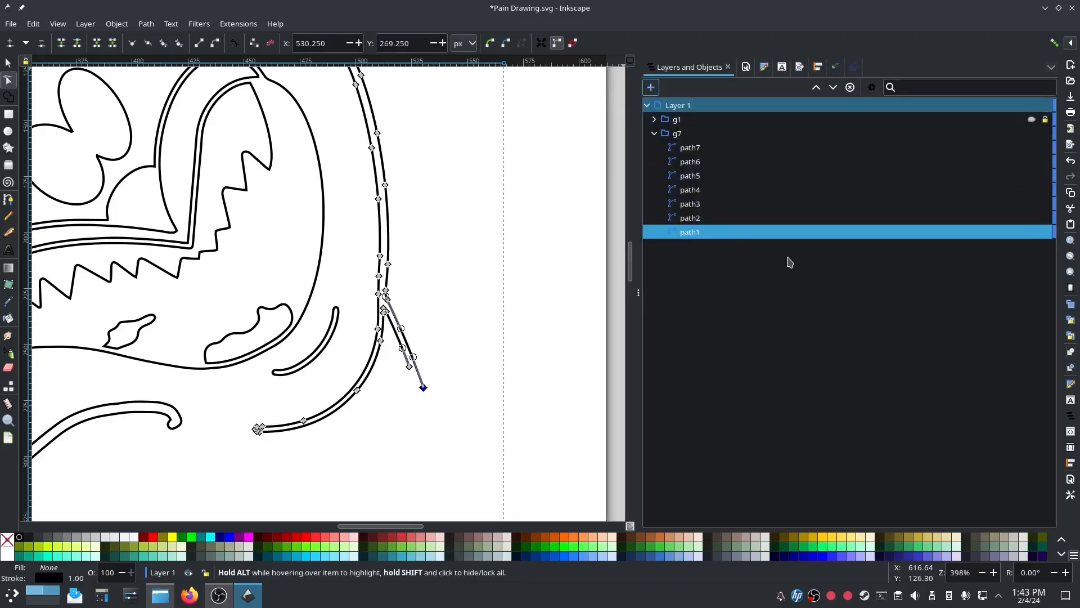
left_click(1034, 120)
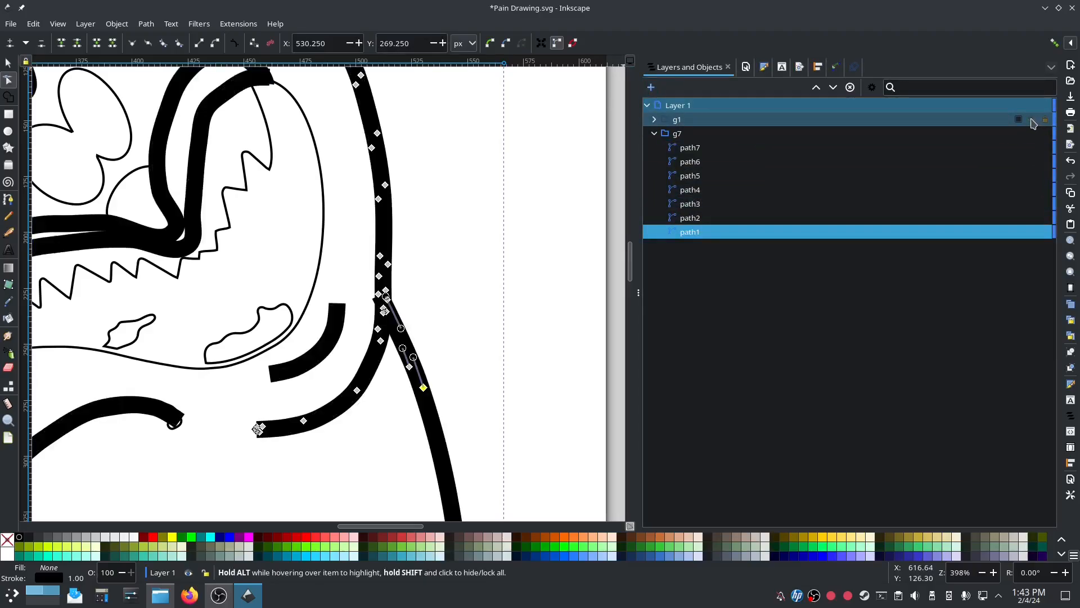
left_click(1033, 121)
left_click(1034, 121)
left_click(1034, 120)
- Delete the nodes around the fork behind the neck together with the curved double branch below the jaw
left_click_drag(438, 400, 366, 231)
key("Delete")
left_click_drag(362, 446, 233, 406)
key("Delete")
key("Delete")
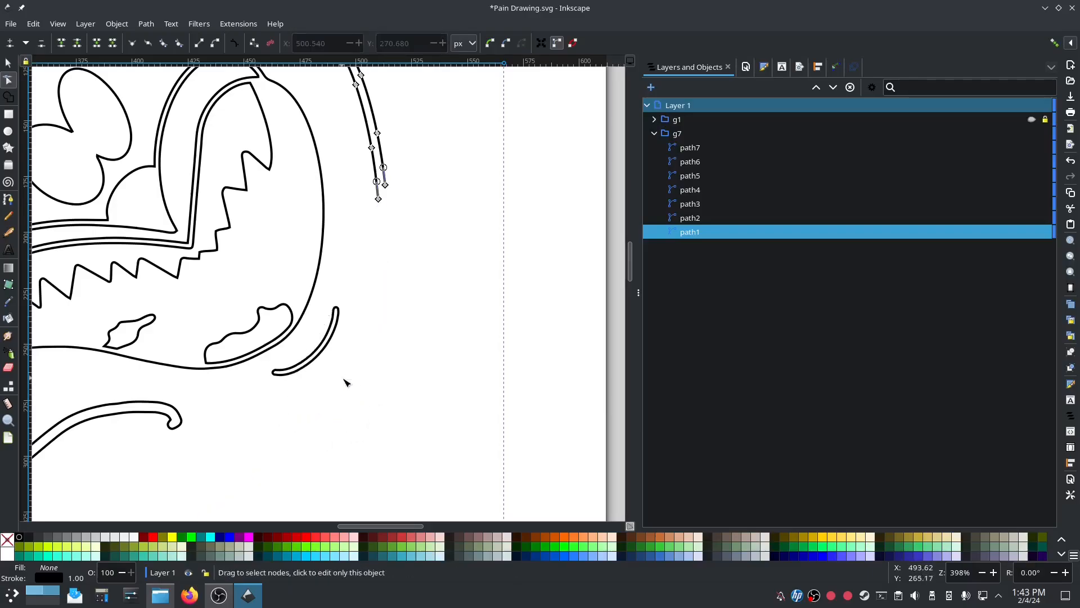
- Delete all nodes of the short curved double line beside the jaw, path6
left_click(322, 345)
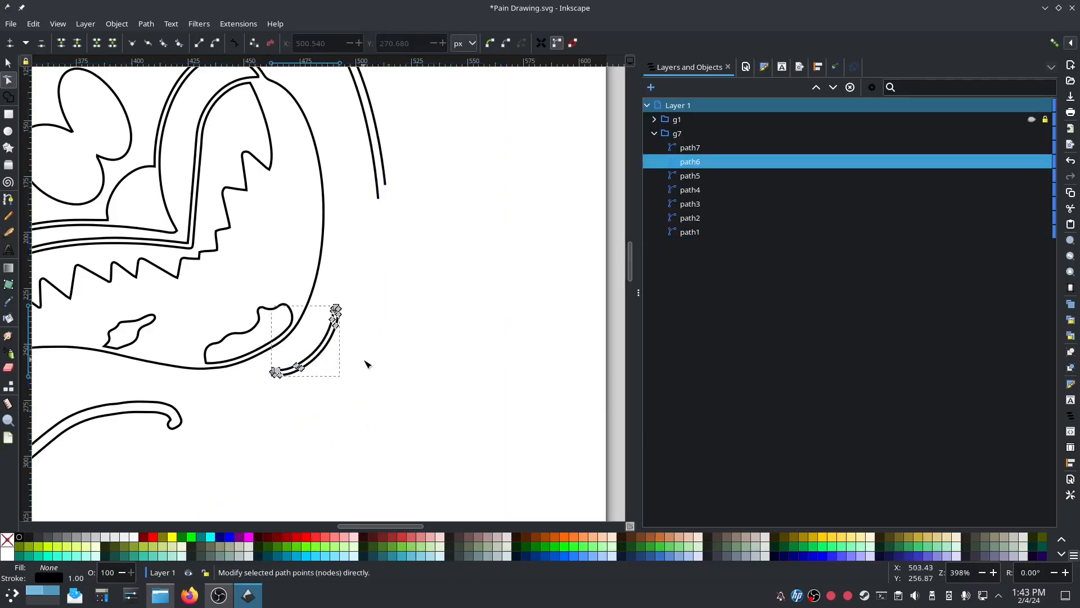
left_click_drag(364, 361, 326, 293)
key("Delete")
left_click_drag(321, 392, 343, 339)
key("Delete")
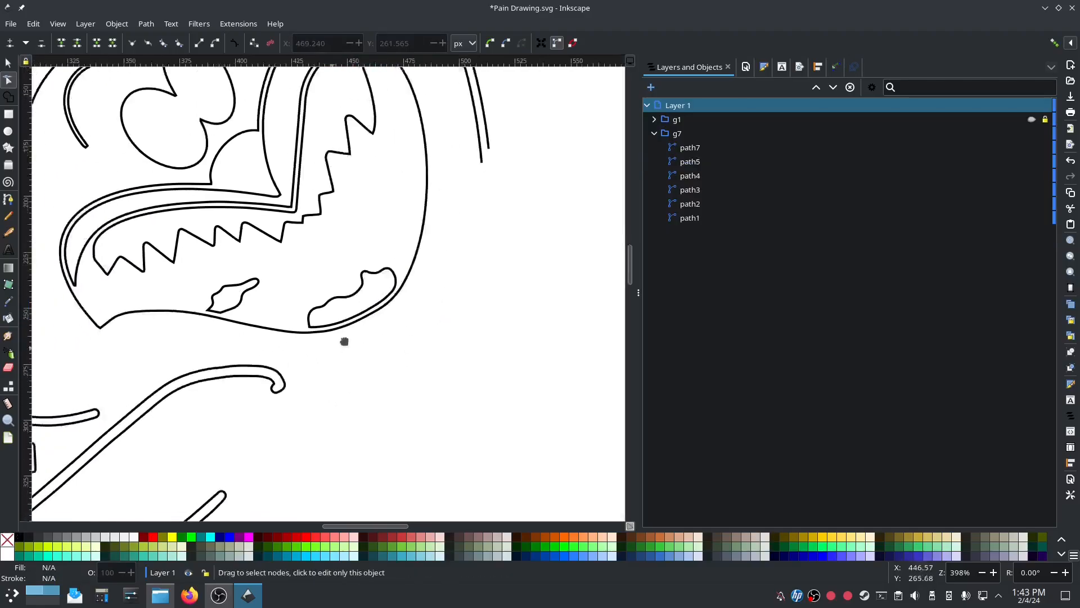
- Compare with group g1, select path1 and add a node on the lower line opposite the hair's pointed corner
scroll(343, 340, "down", 1)
key("s")
left_click(1031, 119)
left_click(1031, 119)
scroll(289, 156, "up", 5)
key("n")
left_click(347, 295)
double_click(340, 297)
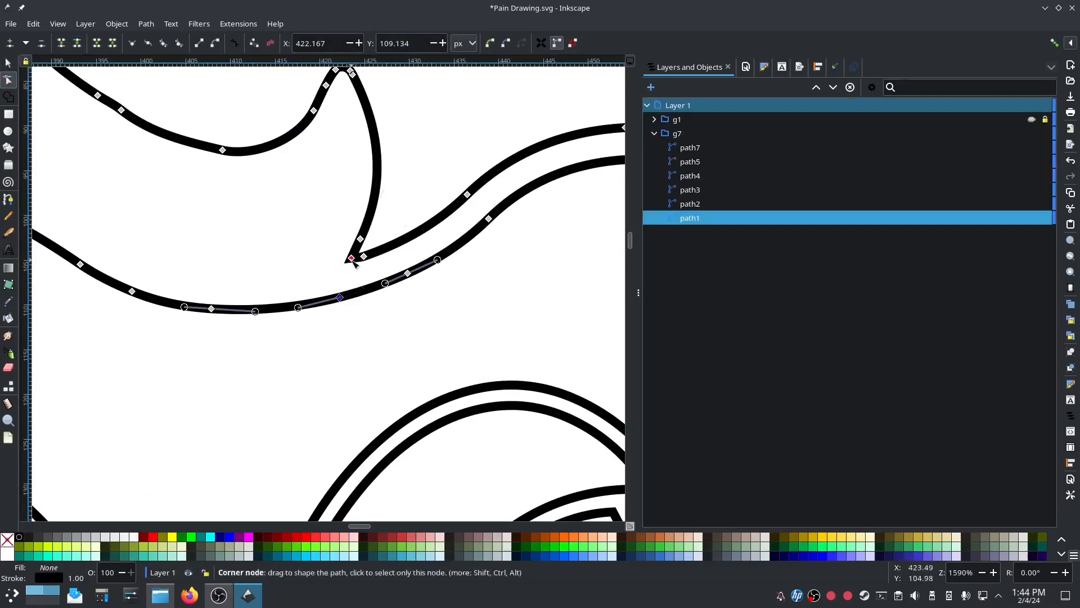
- Break path1 at the hair's pointed corner and at the added node opposite it, and pull the back-of-head line ends away
left_click(351, 259)
key("shift+b")
left_click_drag(363, 256, 437, 206)
left_click(341, 297)
key("shift+b")
left_click_drag(341, 297, 474, 302)
left_click_drag(408, 273, 495, 251)
- Join the two remaining hair ends and delete the leftover double line running from there down the back of the head
left_click_drag(332, 316, 350, 259)
double_click(331, 315)
scroll(337, 258, "up", 4)
scroll(261, 310, "down", 5)
left_click_drag(413, 338, 321, 230)
key("Delete")
key("Delete")
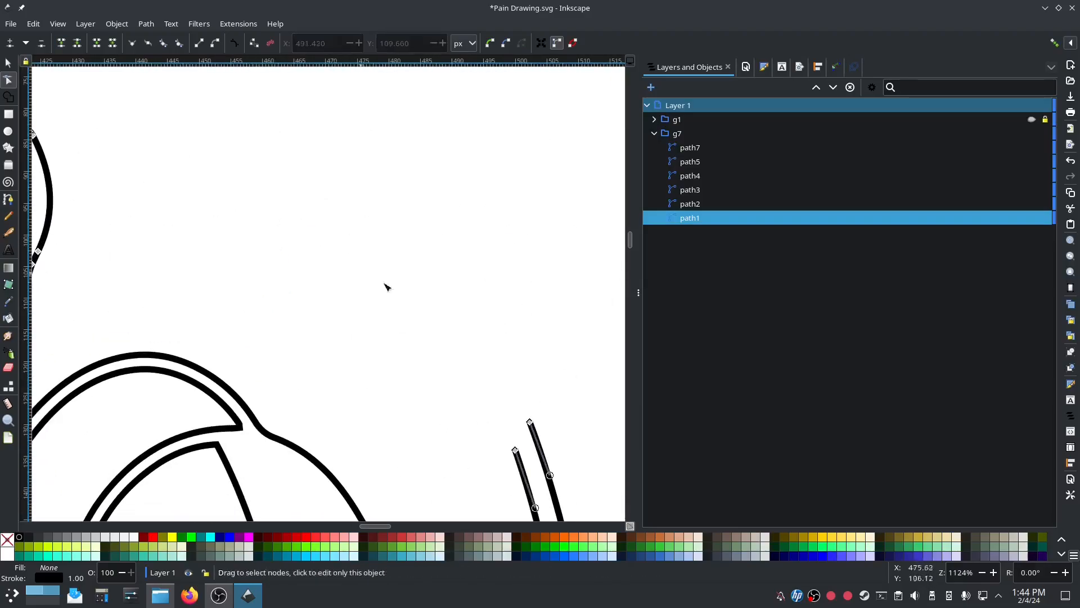
scroll(386, 287, "down", 2)
left_click_drag(529, 385, 458, 176)
key("Delete")
- Compare with group g1 and delete path4, the leftover double line along the upper edge of the arm
scroll(521, 128, "down", 3)
left_click(373, 322)
left_click(1031, 119)
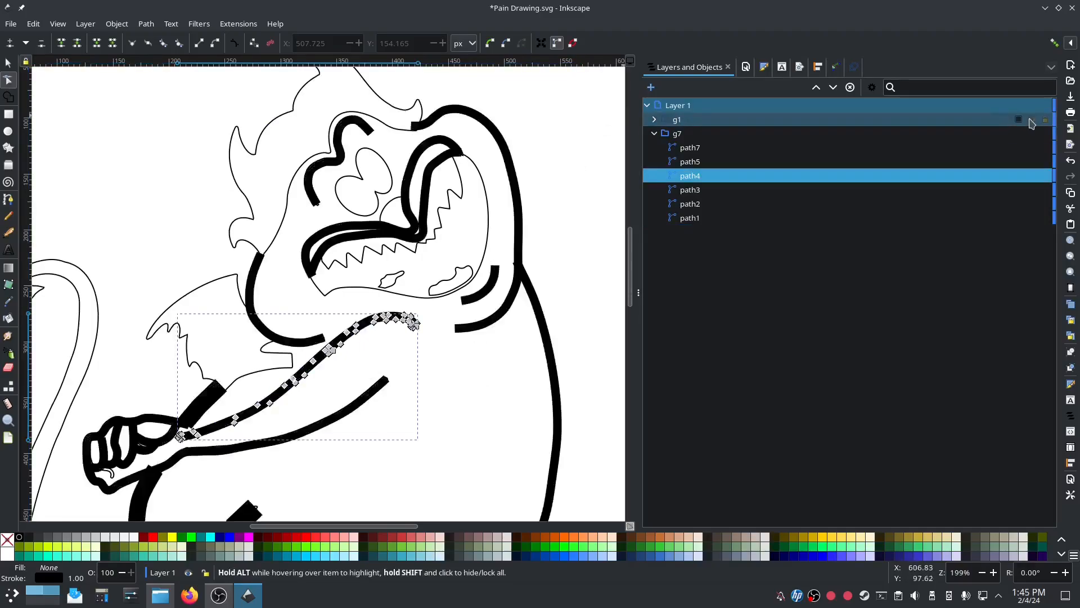
left_click(1032, 119)
key("Delete")
scroll(457, 374, "down", 2)
left_click(1031, 119)
left_click_drag(571, 324, 598, 241)
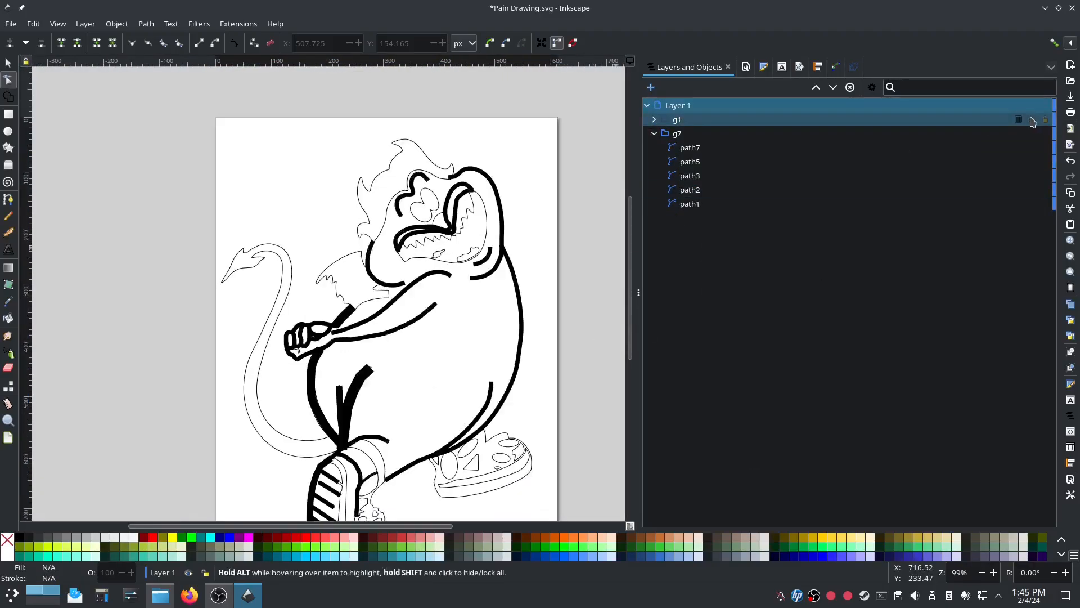
- Hide group g1 and delete the leftover object path5
left_click(1031, 119)
scroll(400, 208, "up", 6)
left_click(381, 212)
left_click_drag(581, 174, 578, 309)
right_click(691, 159)
left_click(717, 248)
- Select path2 and break it at two nodes where the small nose arc below the eyes meets the upper lip line
scroll(574, 340, "down", 2)
left_click(421, 370)
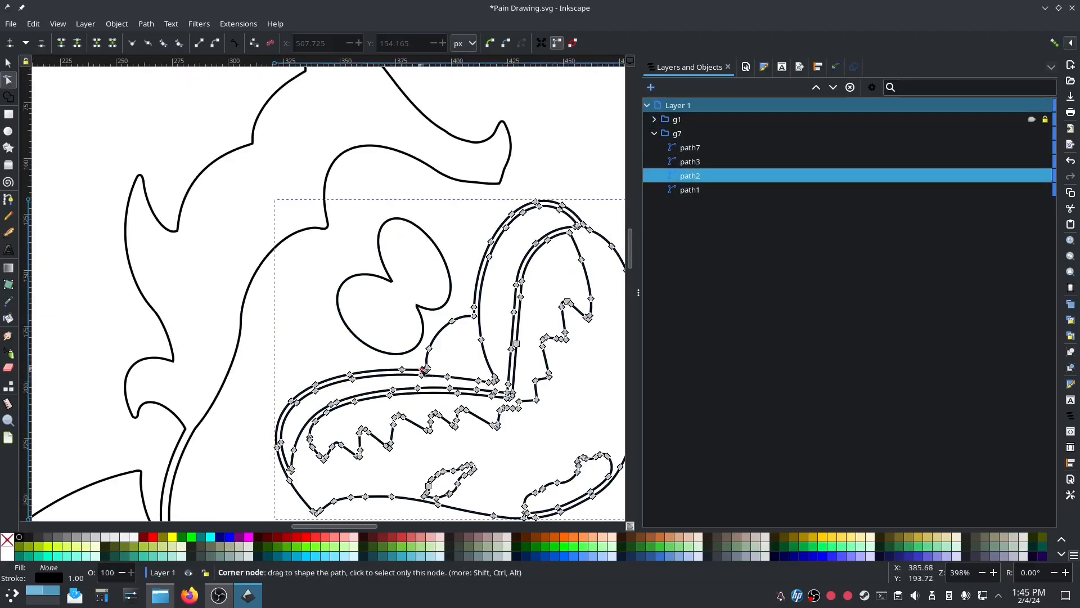
scroll(421, 369, "up", 5)
left_click(461, 381)
left_click(77, 43)
left_click(431, 411)
left_click(77, 43)
- Pull the broken line ends apart, join the nose arc to the lip line's inner part and make the joined node a corner
left_click_drag(431, 411, 474, 372)
left_click_drag(462, 381, 366, 383)
mouse_move(474, 372)
left_mouse_down()
mouse_move(443, 402)
mouse_move(461, 385)
left_mouse_up()
left_click(61, 43)
left_click(463, 384)
left_click(133, 44)
- At the outer mouth corner, split path2's lip lines and join the inner mouth line to the lower jaw outline
left_click(389, 391)
scroll(378, 398, "down", 4)
key("Tab")
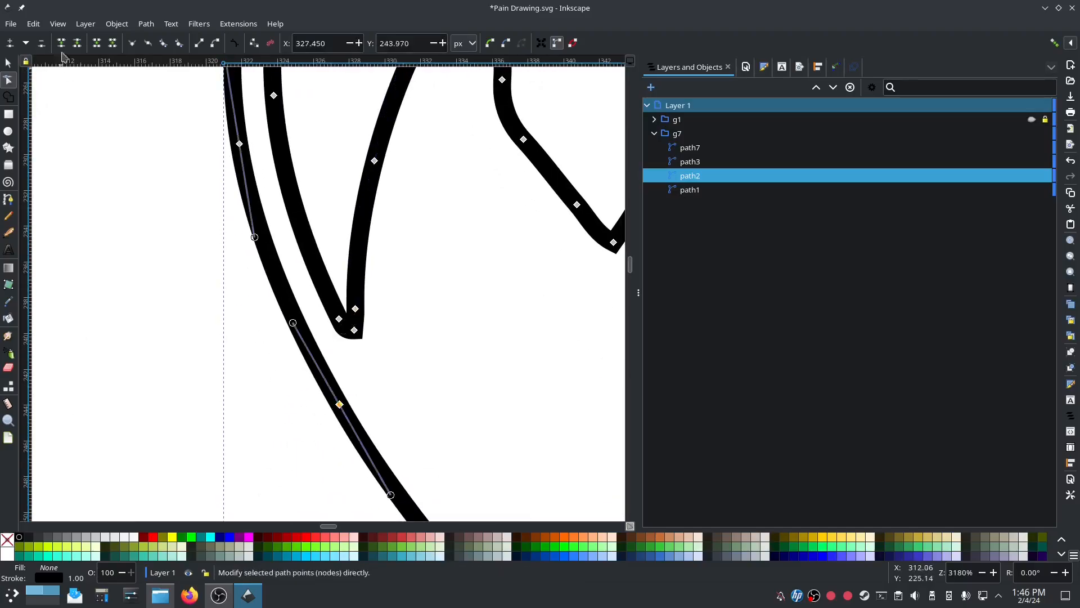
left_click_drag(341, 323, 345, 435)
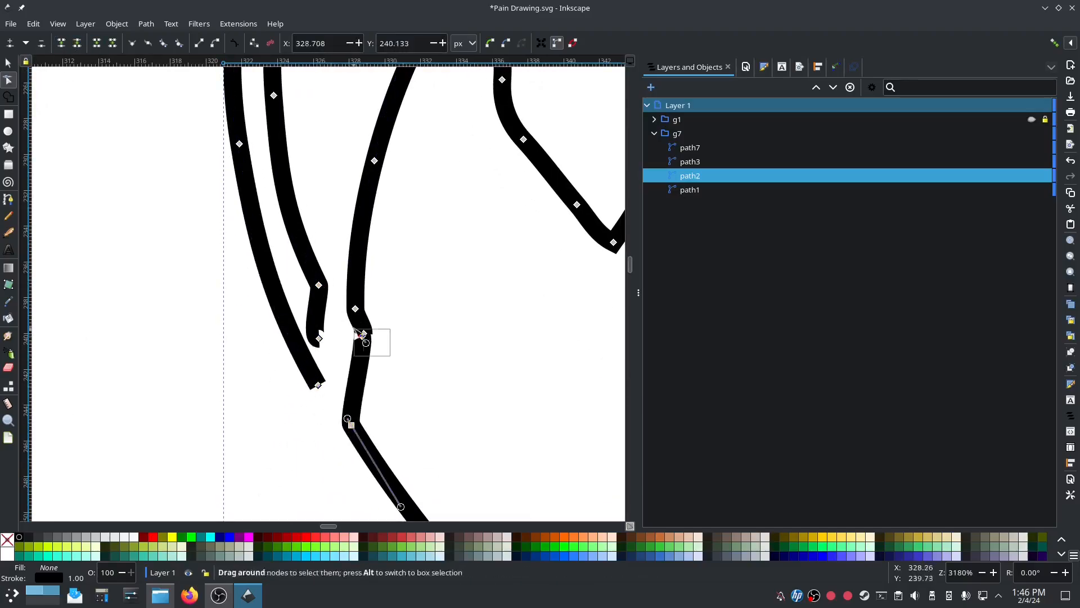
scroll(360, 339, "down", 6)
scroll(200, 386, "up", 4)
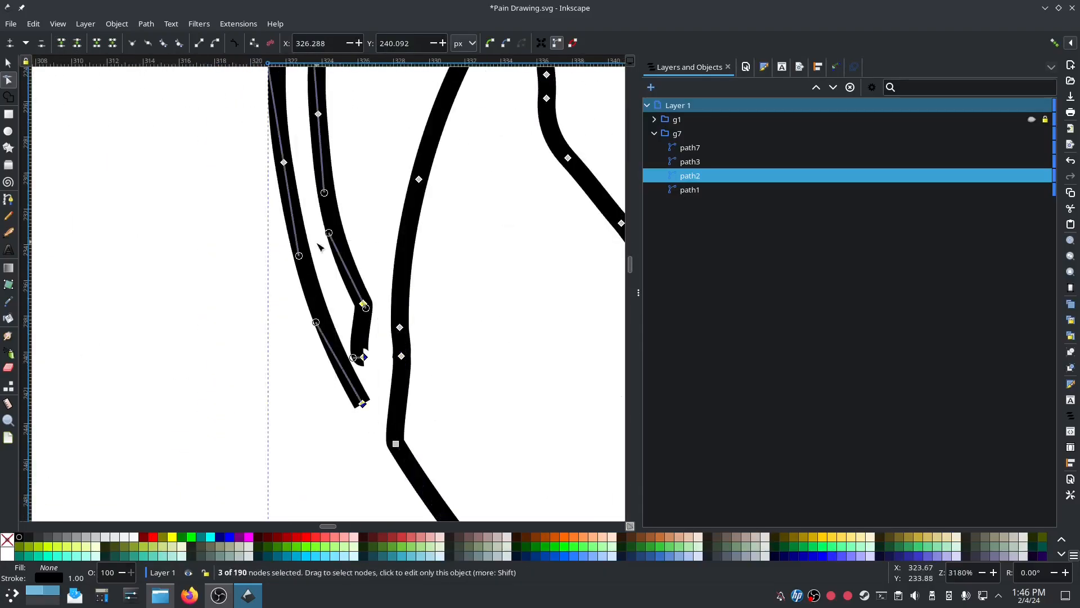
key("Escape")
scroll(314, 257, "down", 3)
mouse_move(133, 321)
left_mouse_down()
mouse_move(437, 162)
mouse_move(381, 200)
left_mouse_up()
scroll(381, 200, "up", 4)
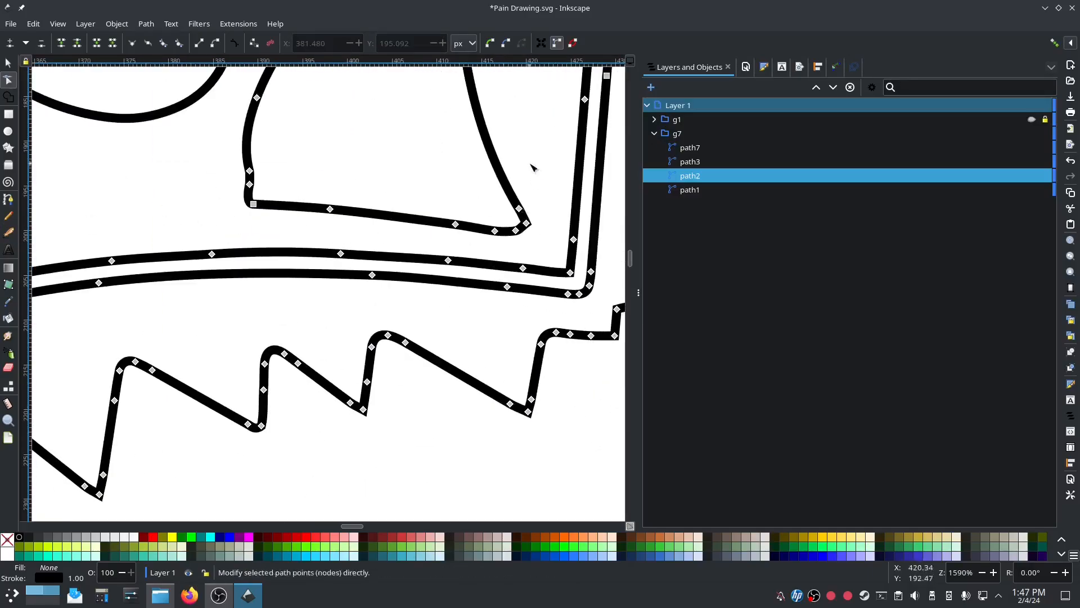
- Break the face outline at the nose's upper corner and join the loose ends to close the nose as a separate shape
scroll(382, 273, "up", 4)
double_click(436, 283)
left_click_drag(437, 290, 437, 299)
left_click_drag(436, 283, 434, 170)
left_click_drag(436, 298, 435, 269)
left_click(325, 268)
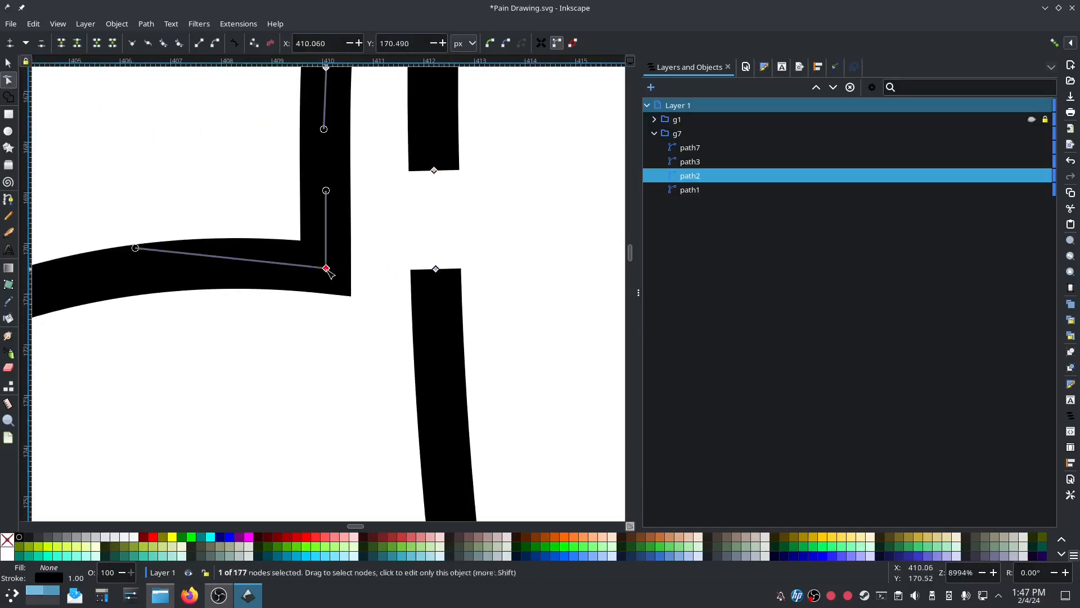
left_click_drag(326, 268, 422, 258)
scroll(332, 345, "down", 5)
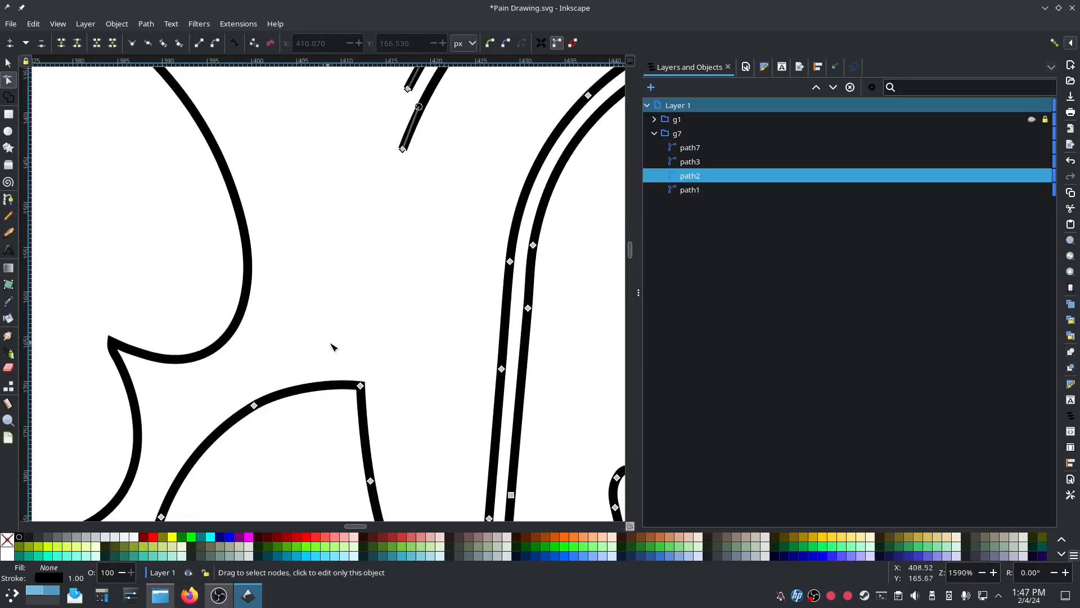
- Delete the double outline nodes running above the teeth, from the mouth's upper-right tip to its left end
scroll(382, 269, "down", 3)
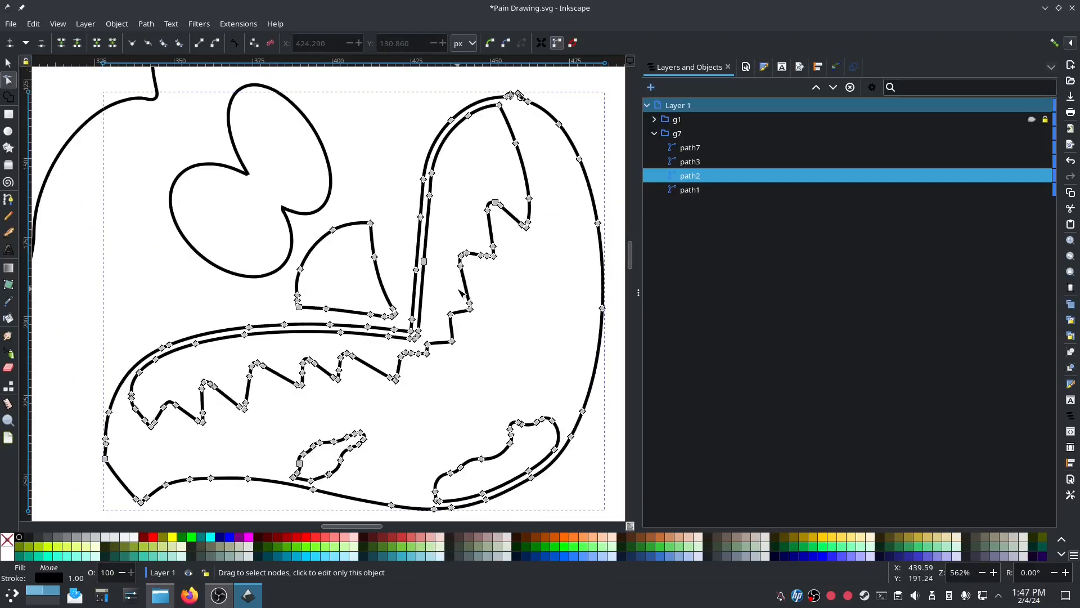
scroll(513, 167, "up", 3)
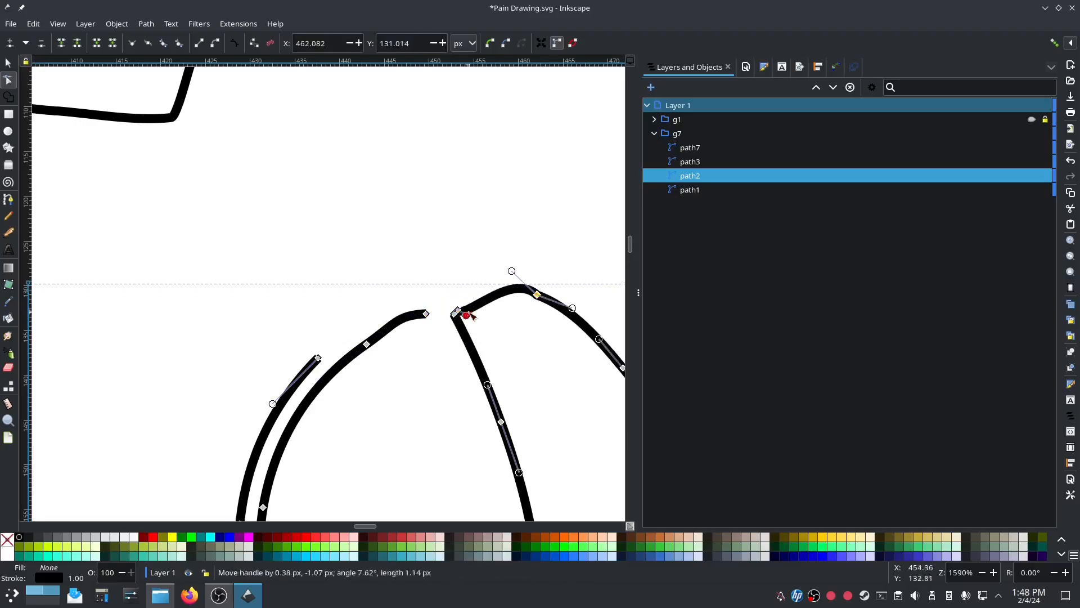
scroll(284, 309, "down", 1)
scroll(272, 388, "down", 1)
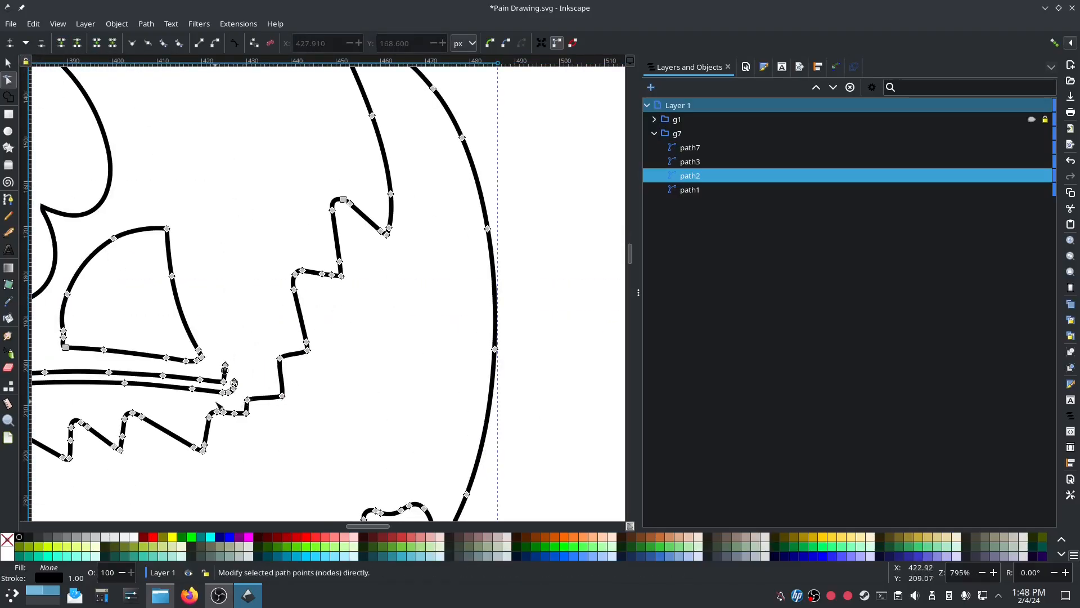
left_click_drag(92, 367, 90, 366)
key("Delete")
left_click_drag(504, 268, 315, 285)
key("Delete")
left_click_drag(450, 281, 315, 315)
key("Delete")
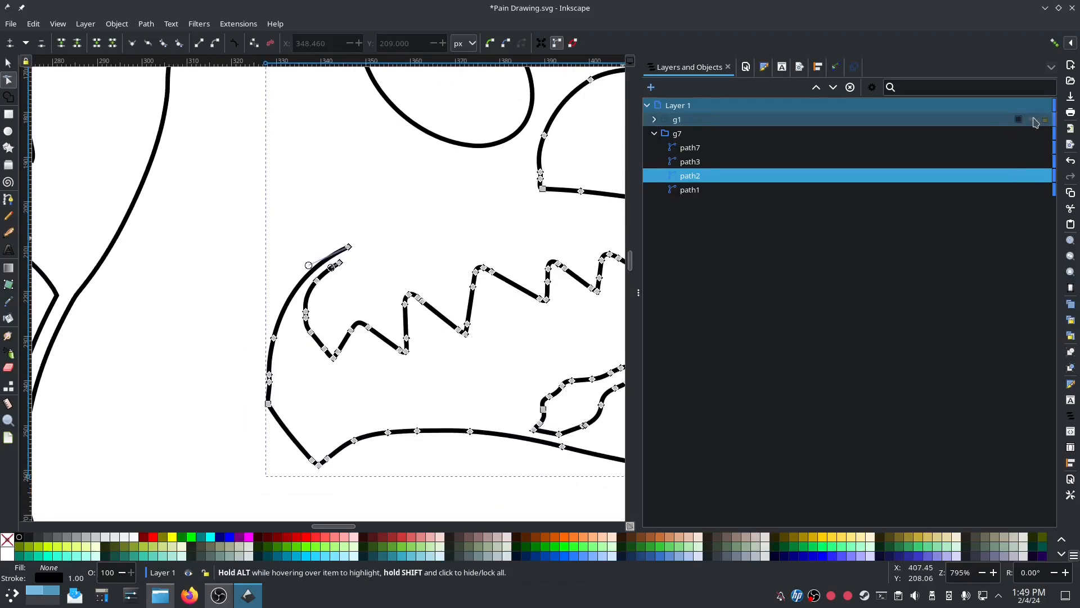
- Break both outlines at the mouth's left end and reconnect the lower pieces into a closed mouth corner
left_click(305, 314)
scroll(305, 315, "up", 4)
key("shift+b")
left_click_drag(361, 273, 381, 277)
left_click_drag(362, 273, 364, 210)
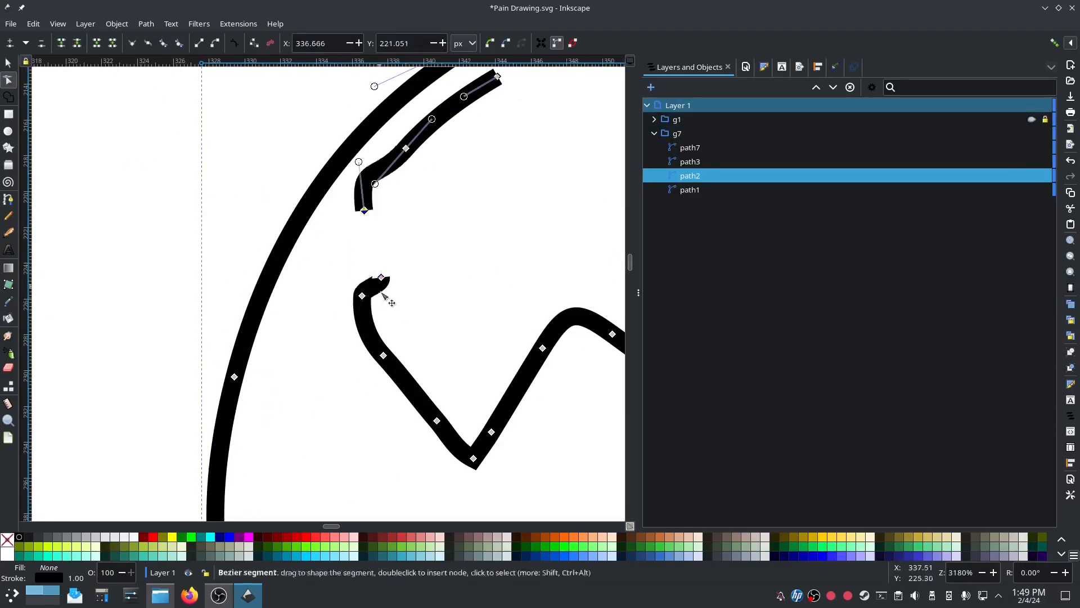
left_click_drag(326, 288, 327, 287)
left_click(310, 291)
left_click_drag(313, 293, 304, 230)
left_click(77, 43)
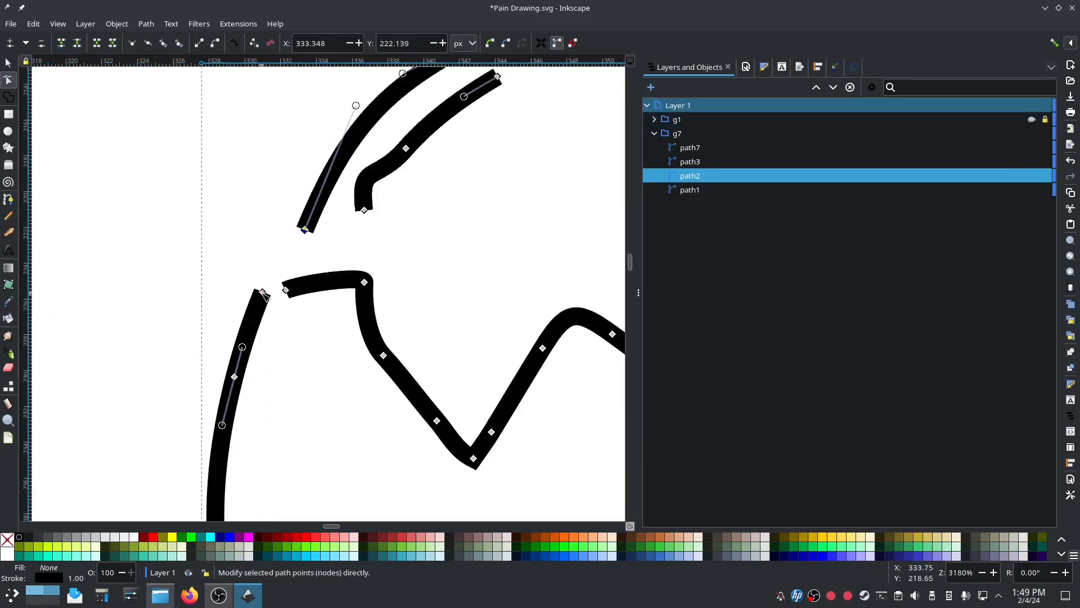
scroll(174, 150, "down", 8, "ctrl")
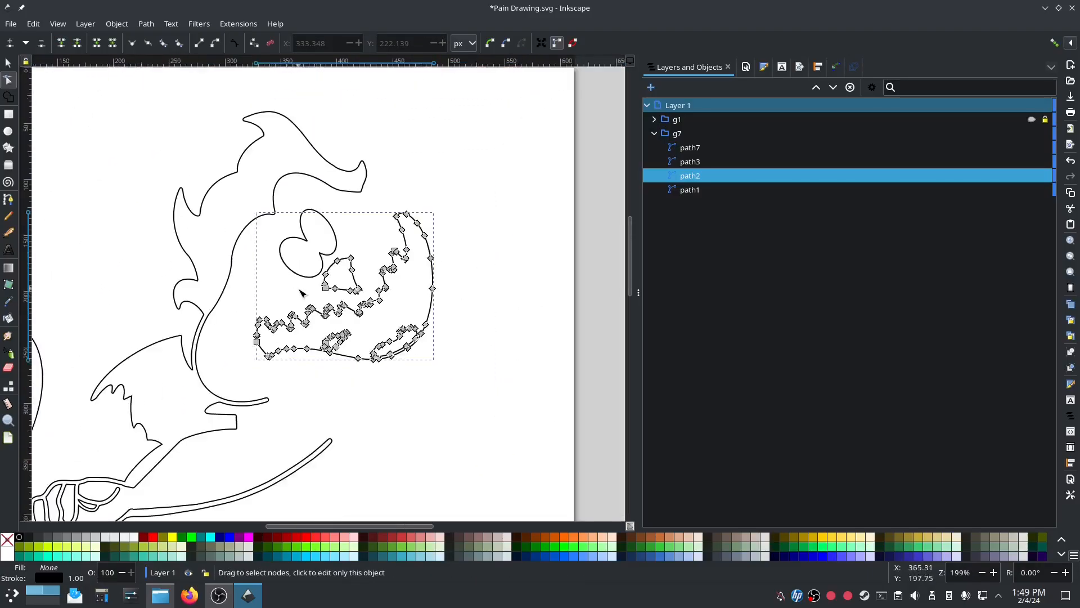
- In path1, extend the open end of the torn sleeve's right edge upward and join it to the edge above
left_click(1032, 120)
left_click_drag(315, 316, 511, 223)
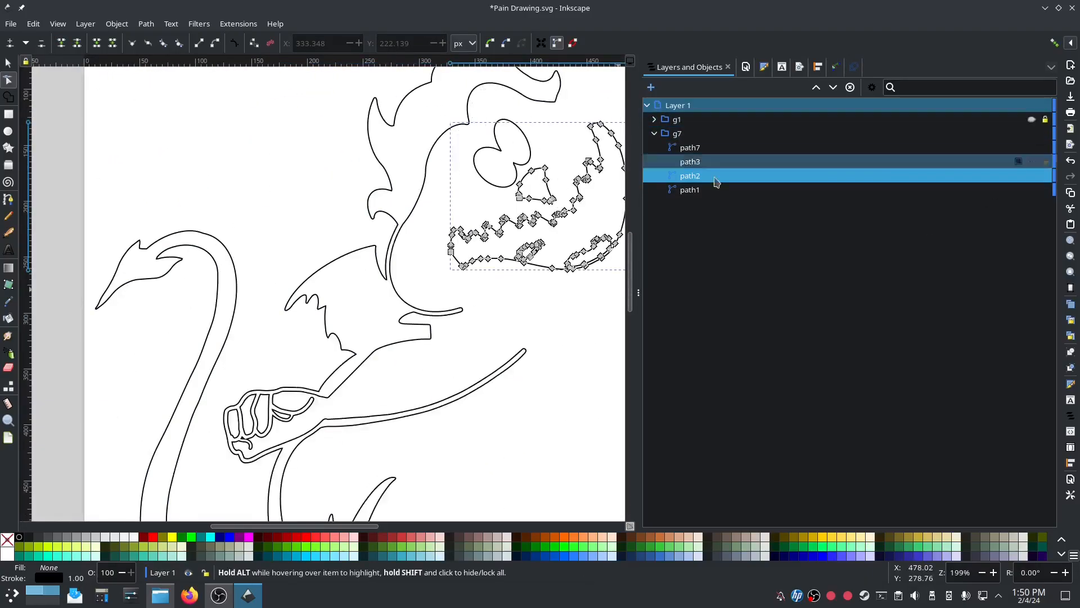
scroll(369, 294, "up", 3)
left_click(496, 343)
scroll(505, 356, "up", 4, "ctrl")
left_click_drag(442, 285, 271, 133)
left_click_drag(294, 244, 374, 296)
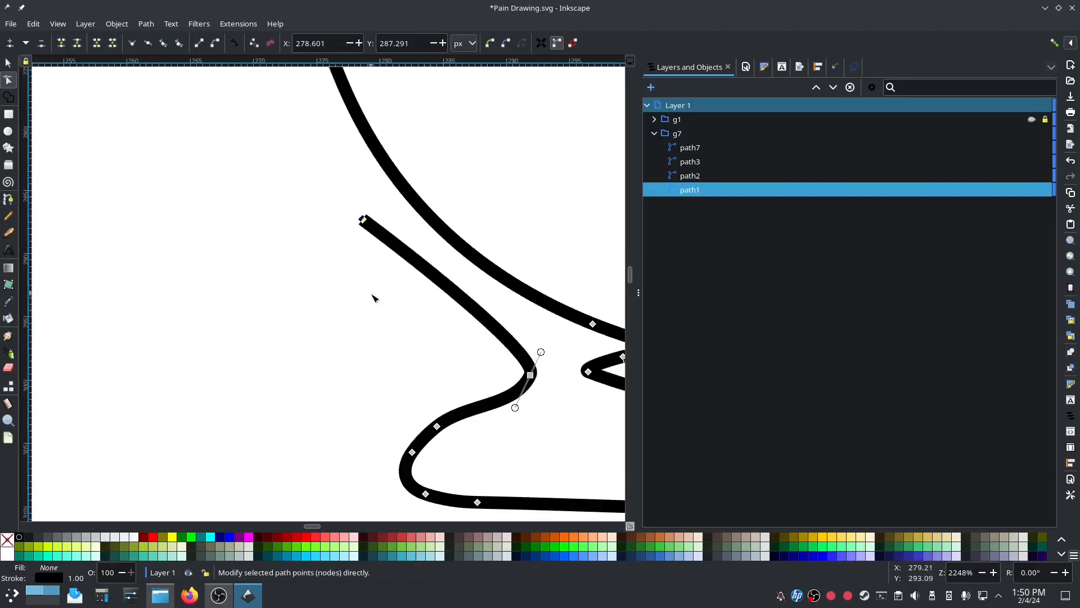
left_click_drag(363, 218, 275, 127)
scroll(276, 130, "up", 6)
left_click(61, 43)
left_click(179, 44)
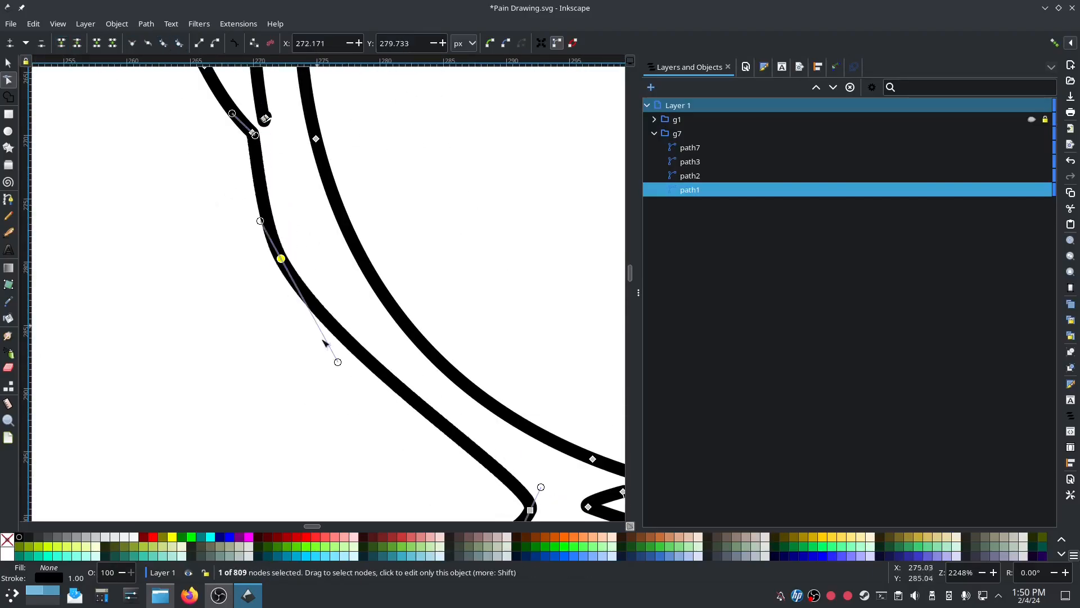
- Smooth the torn sleeve's right edge by adjusting the joined node and its handle and making the edge nodes auto-smooth
left_click_drag(338, 362, 386, 415)
left_click_drag(280, 258, 316, 273)
left_click(179, 43)
left_click(252, 133)
left_click(179, 44)
scroll(220, 299, "down", 4, "ctrl")
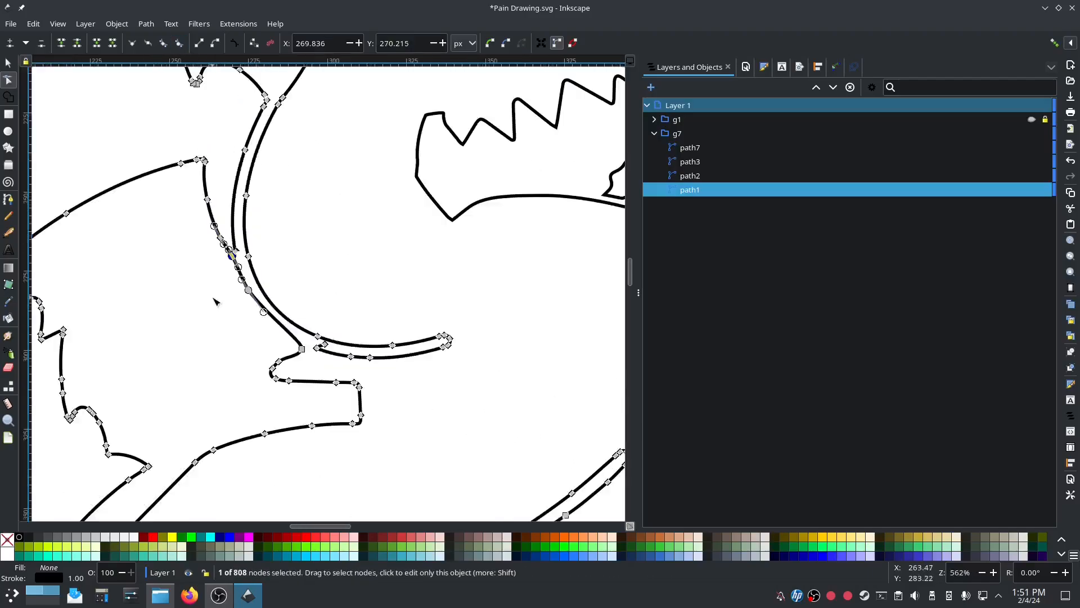
- Delete the jaw and neck outline nodes beside the torn sleeve
left_click_drag(215, 302, 237, 375)
left_click_drag(326, 379, 352, 438)
key("Delete")
left_click(269, 330)
key("Delete")
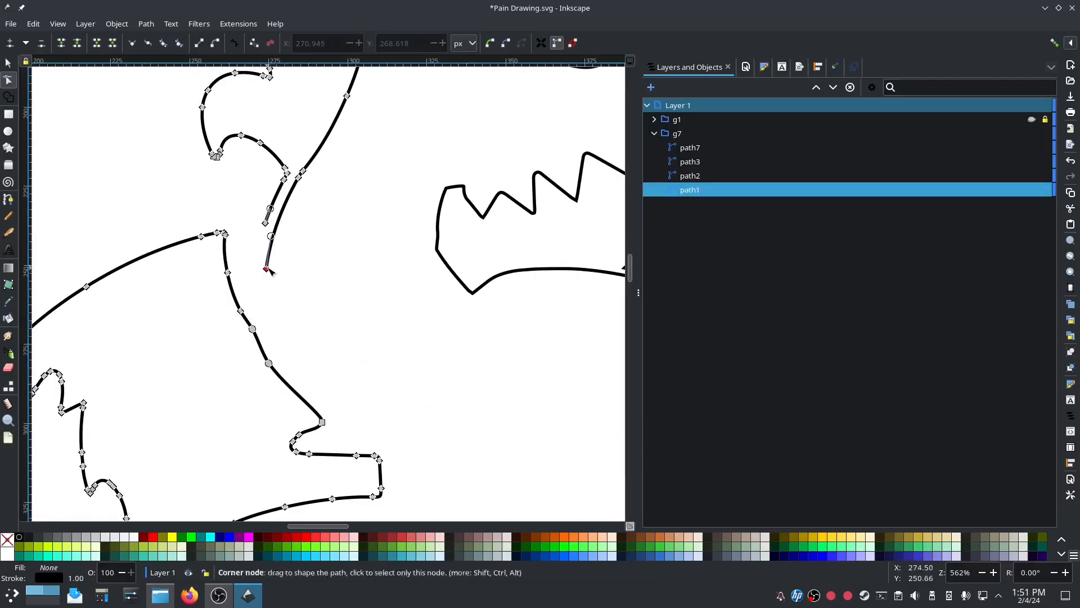
- Separate the hair's lower tip from the neck lines and delete the leftover neck-line nodes
left_click_drag(292, 88, 353, 185)
scroll(312, 180, "up", 4, "ctrl")
left_click_drag(312, 180, 397, 339)
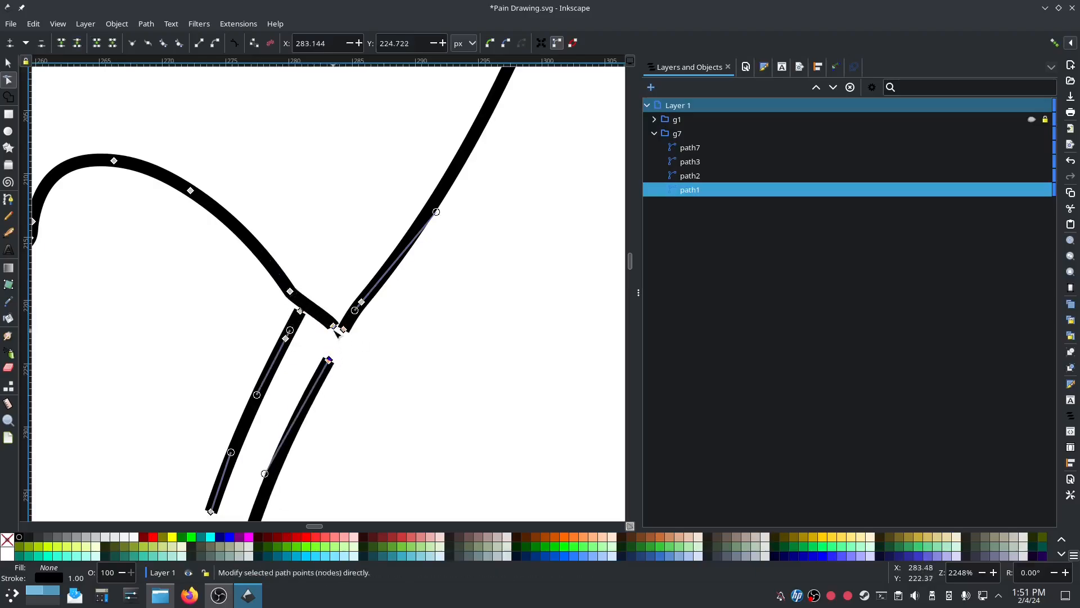
left_click(299, 311)
key("Delete")
left_click(286, 338)
key("Delete")
left_click(328, 360)
key("Delete")
scroll(353, 244, "down", 6)
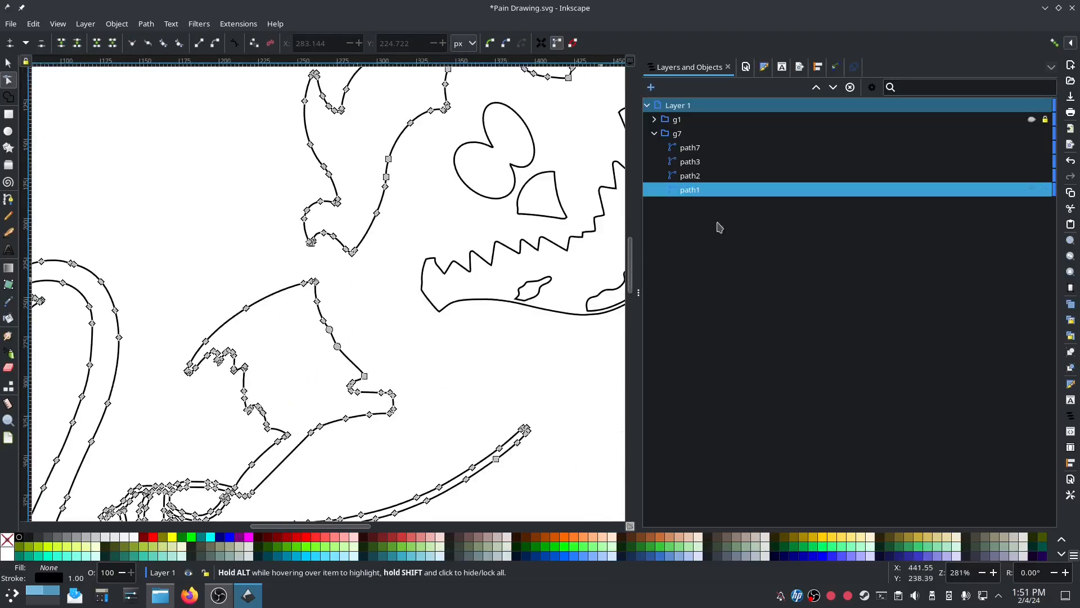
- Compare the traced outlines with the reference artwork by toggling the visibility of group g1
left_click(1031, 120)
left_click(1030, 120)
scroll(388, 352, "down", 3)
left_click(1032, 120)
left_click(1032, 121)
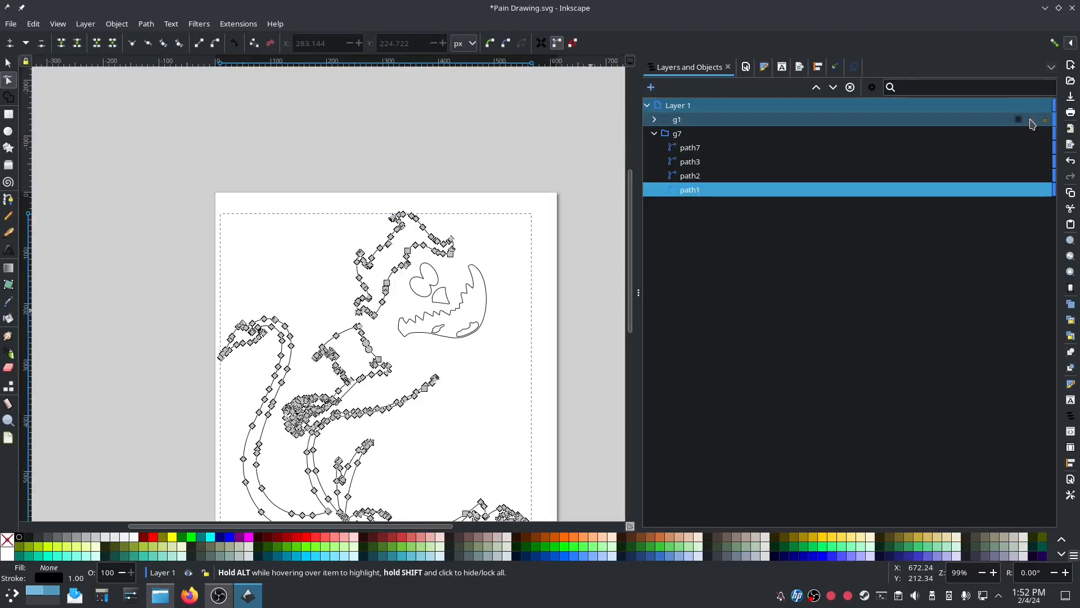
left_click_drag(343, 398, 375, 418)
scroll(334, 426, "up", 2)
left_click_drag(334, 426, 334, 366)
left_click(1034, 120)
left_click(1034, 120)
scroll(488, 341, "down", 1)
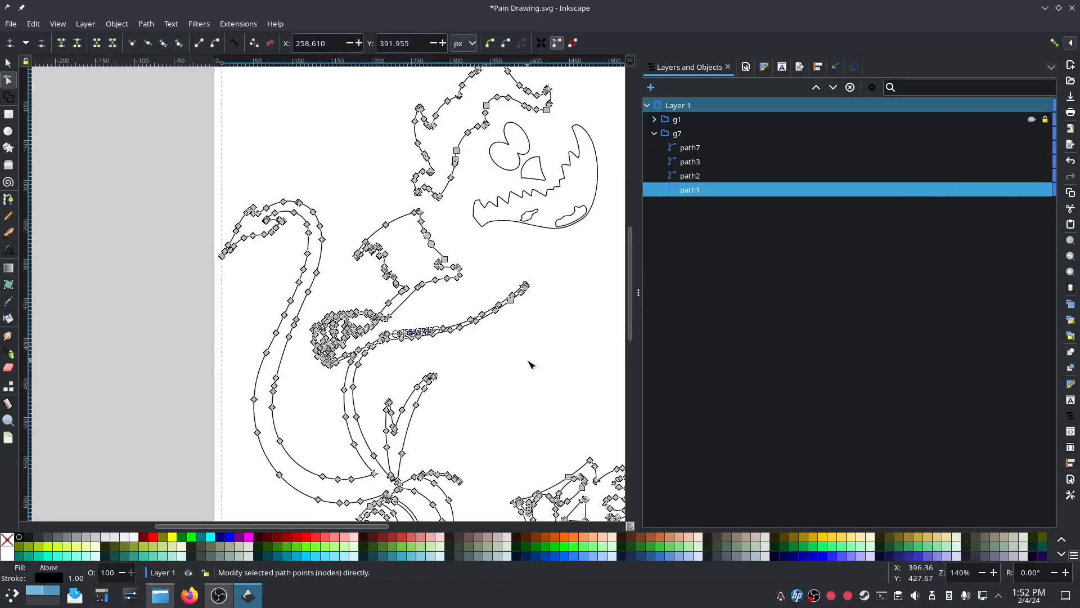
left_click(1032, 120)
left_click(1033, 120)
- Detach the torn sleeve from the forearm and join its open ends into a closed lower corner
scroll(411, 294, "up", 5)
scroll(413, 271, "up", 2)
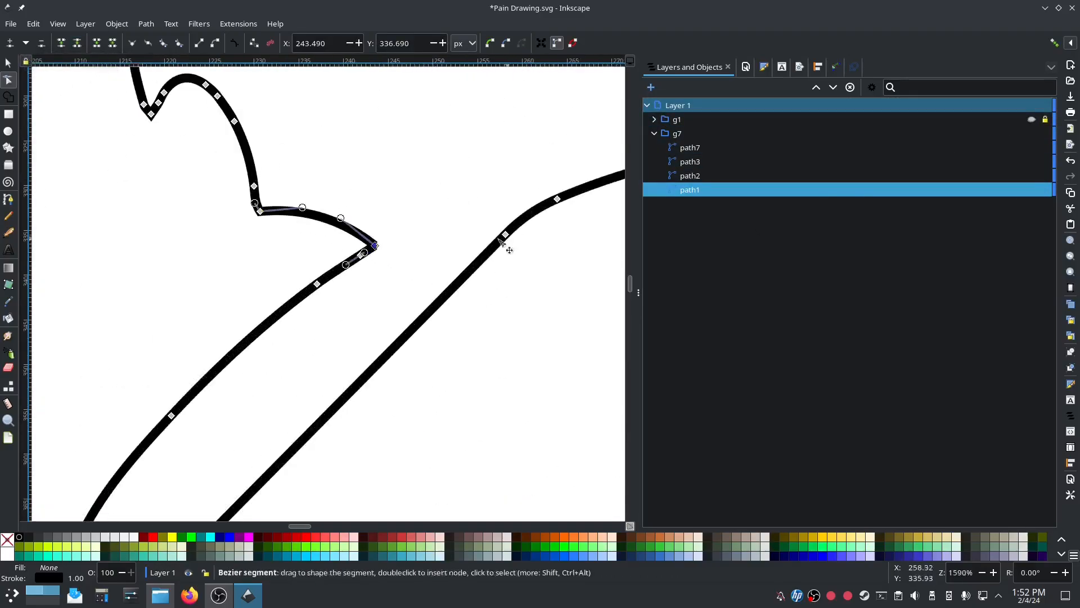
left_click_drag(361, 255, 298, 335)
left_click_drag(368, 284, 370, 316)
double_click(436, 304)
left_click_drag(381, 242, 436, 304)
key("shift+j")
- Delete the nodes of the fist and the forearm attached to it
left_click_drag(262, 270, 391, 425)
key("Delete")
scroll(396, 112, "down", 5)
left_click_drag(201, 156, 388, 307)
key("Delete")
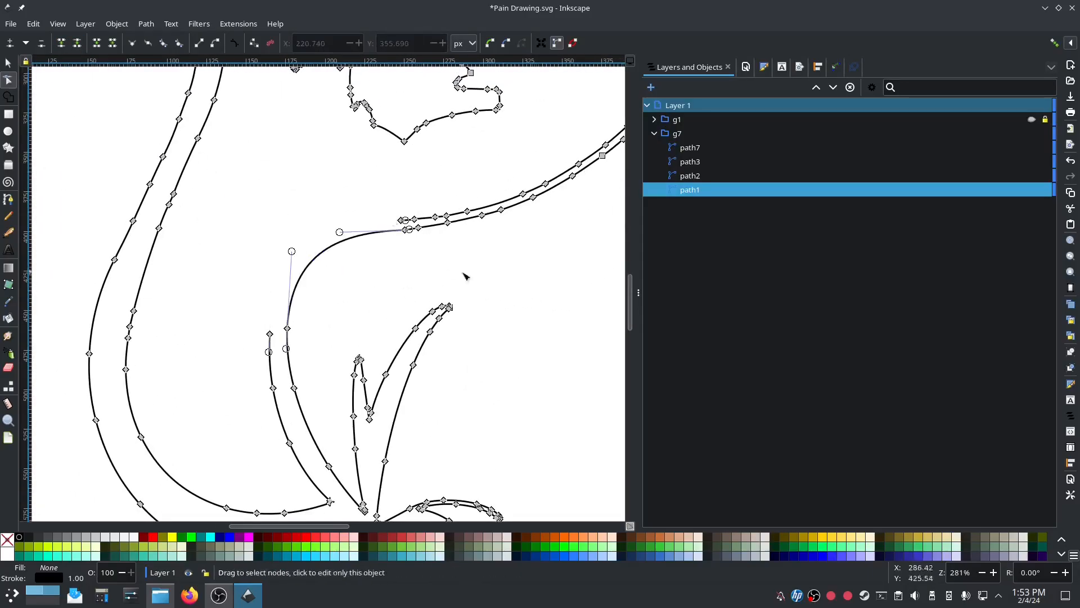
- Delete the remaining nodes of the long arm line, torso and leg between the tail and the shoes
left_click_drag(332, 281, 641, 113)
key("Delete")
left_click_drag(315, 321, 323, 193)
left_click_drag(242, 356, 878, 127)
key("Delete")
- Delete the redundant nodes around the tail's open upper end
scroll(334, 393, "up", 2)
left_click_drag(308, 414, 226, 303)
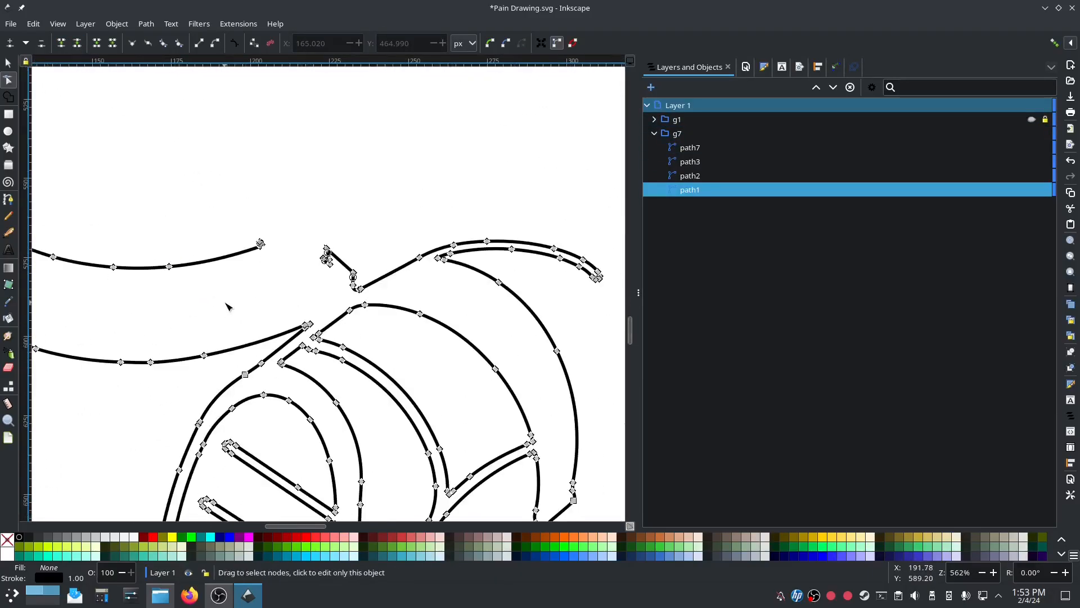
scroll(267, 254, "up", 6)
left_click_drag(194, 126, 251, 167)
key("Delete")
- Reshape the pointed tip where the tail's lower edge meets the left shoe by moving its node and adding another
scroll(357, 238, "down", 6)
scroll(353, 305, "up", 5)
left_click(558, 303)
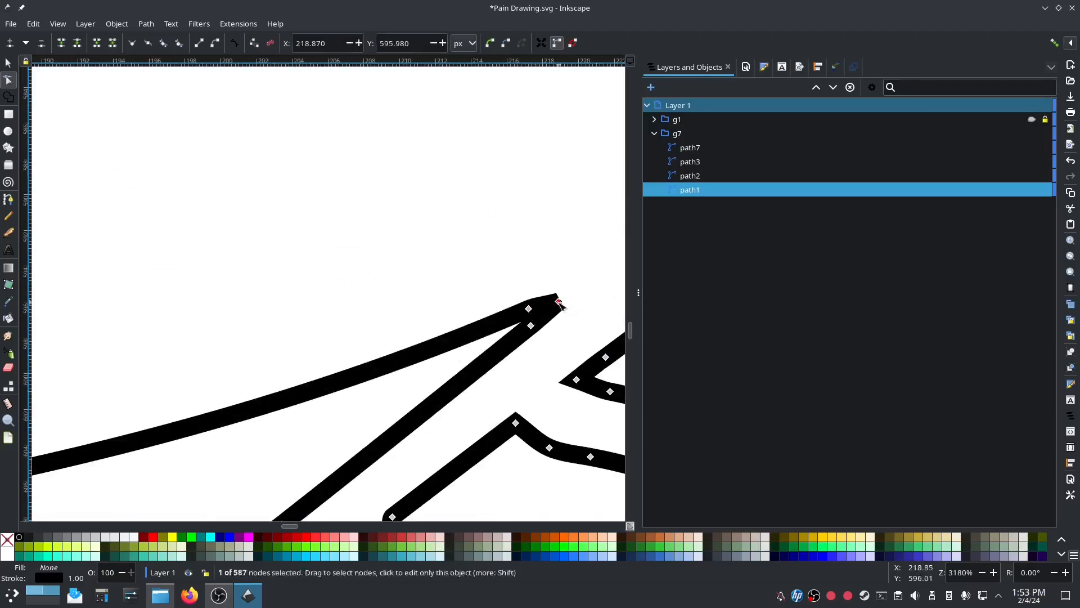
left_click_drag(529, 309, 548, 289)
double_click(539, 307)
- Check the ankle area against the g1 reference and delete the leftover line nodes above the left shoe
scroll(537, 380, "down", 3)
left_click(1032, 120)
left_click(1032, 120)
left_click_drag(360, 150, 506, 279)
key("Delete")
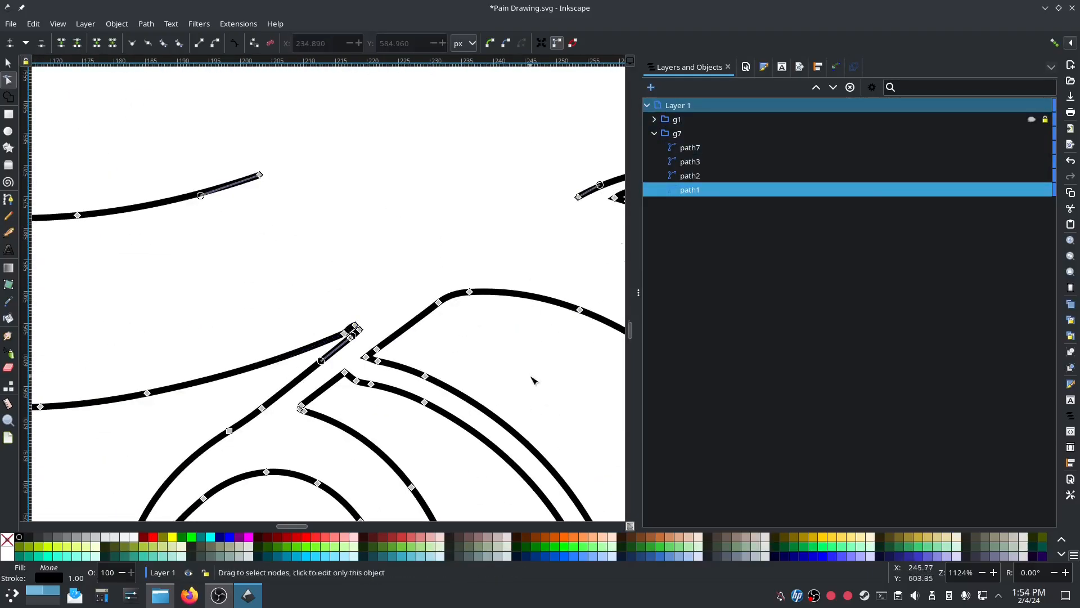
- Try to delete the curved cuff line nodes above the left shoe, checking against the g1 reference
scroll(534, 381, "down", 2)
left_click(1032, 120)
left_click(1032, 120)
left_click_drag(266, 162, 501, 226)
key("Delete")
left_click(1032, 119)
left_click(1032, 120)
left_click(1032, 120)
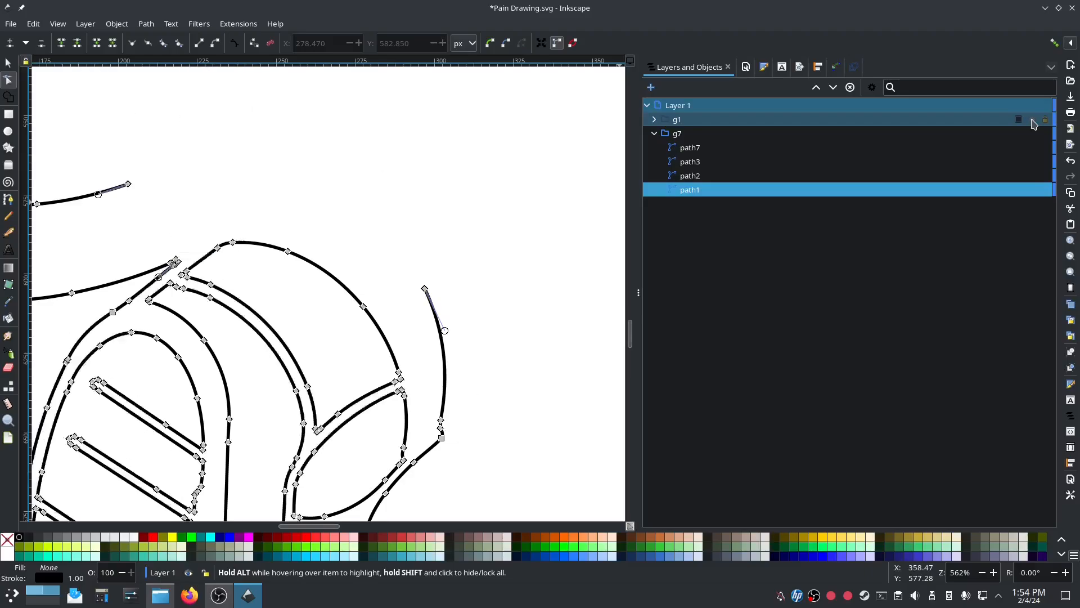
scroll(470, 289, "down", 3)
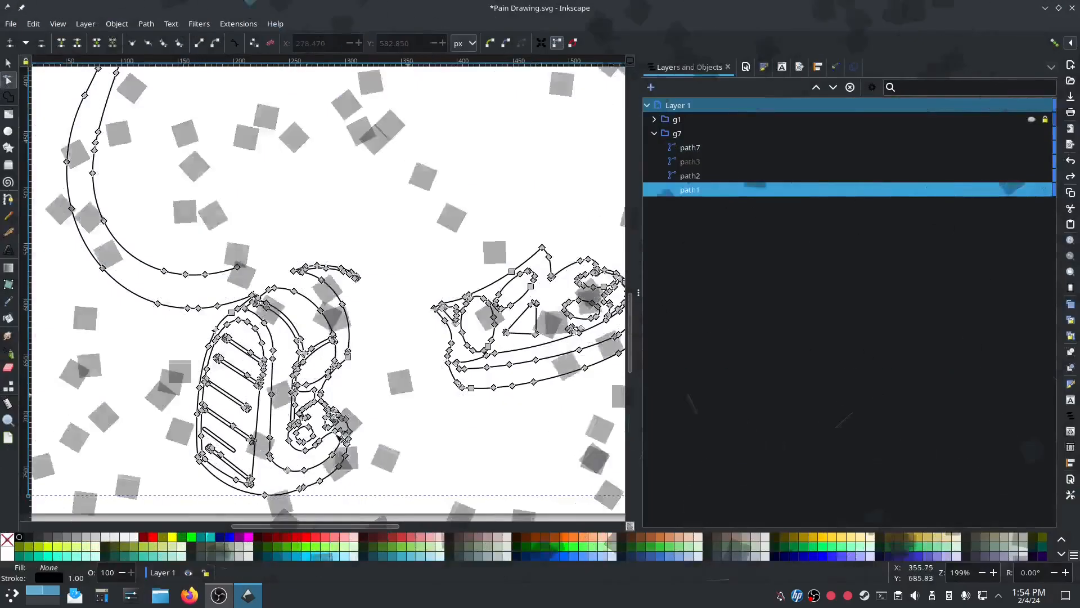
- Separate the cuff from the left shoe's inner line and move that line's corner node to about X 235.27, Y 587.95
scroll(400, 241, "up", 3)
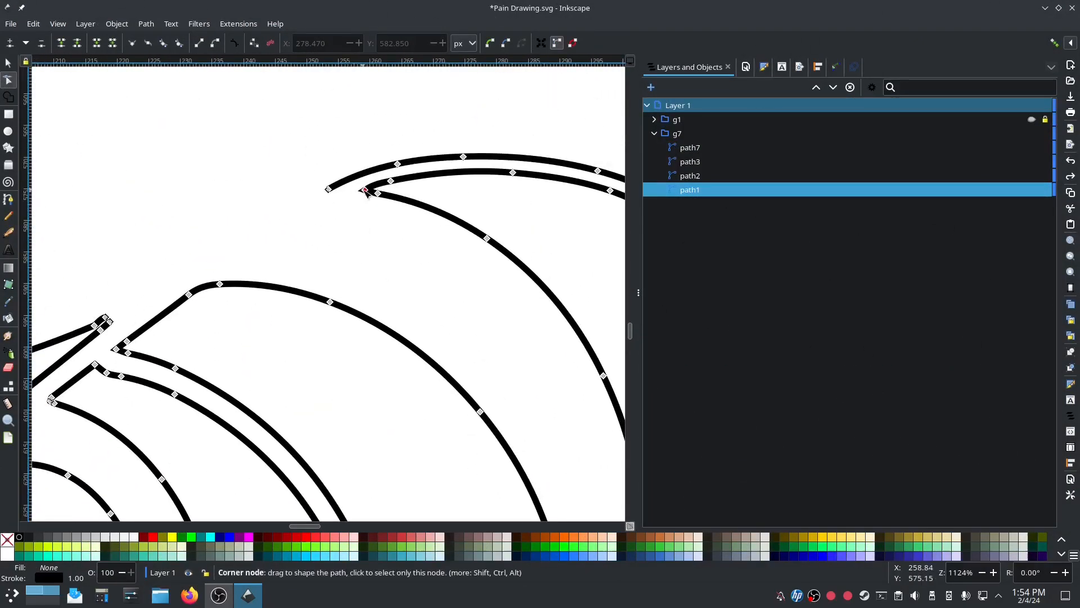
scroll(292, 361, "down", 4)
left_click_drag(368, 193, 250, 266)
left_click(1032, 120)
left_click(1032, 120)
scroll(277, 355, "up", 5)
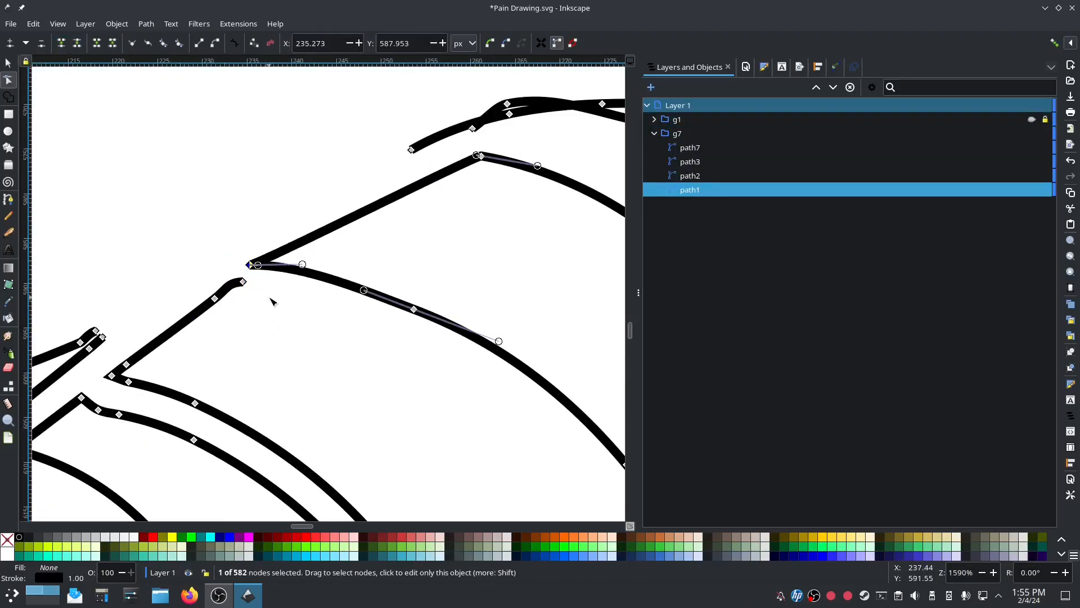
scroll(272, 302, "down", 10)
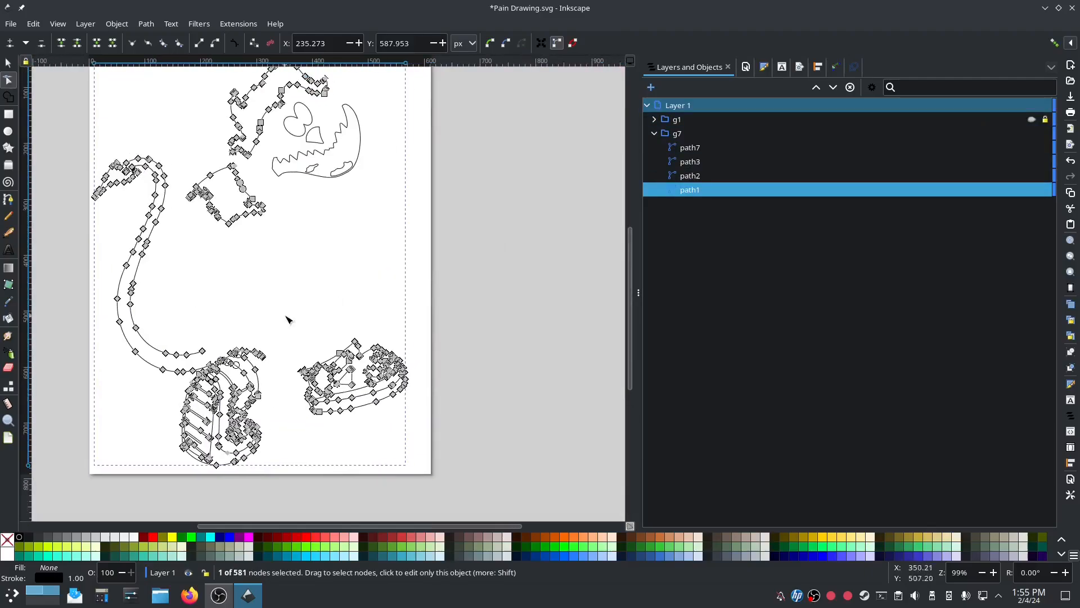
- Give the whole group g7 a flat black fill
left_click(677, 134)
left_click(765, 67)
left_click(670, 108)
left_click(652, 67)
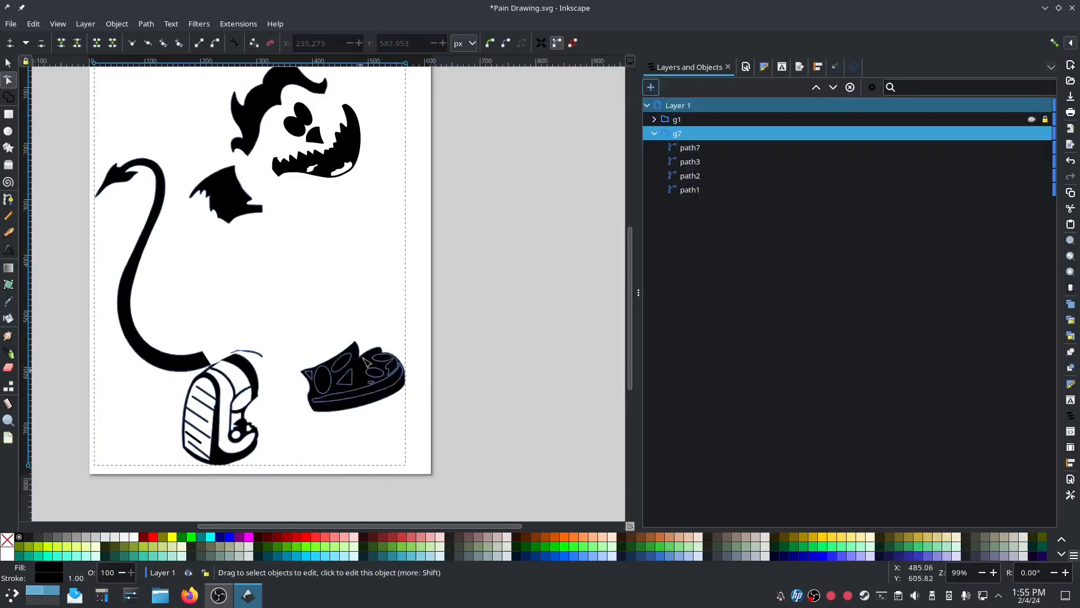
- Compare the filled shapes with the reference artwork by toggling the visibility of group g1
left_click(677, 119)
left_click(1032, 120)
left_click(1032, 120)
left_click(1032, 120)
left_click(1033, 120)
- Remove the fill from group g7 and give it a flat black stroke
left_click(833, 135)
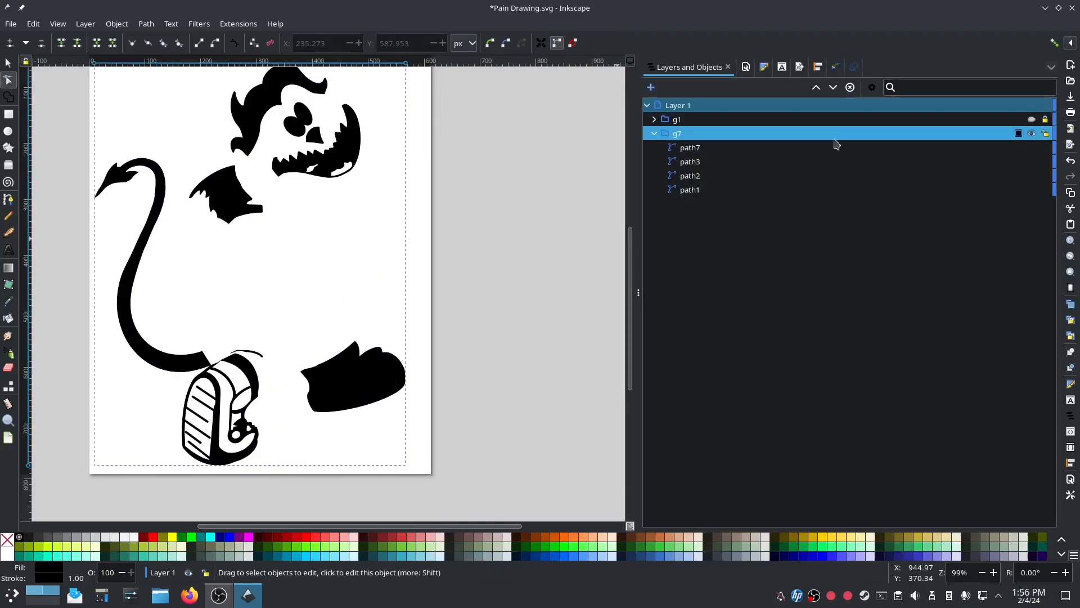
left_click(764, 66)
left_click(653, 108)
left_click(701, 88)
left_click(671, 109)
- Select the path containing the right shoe, give it a flat black fill and remove its stroke
scroll(360, 388, "up", 5)
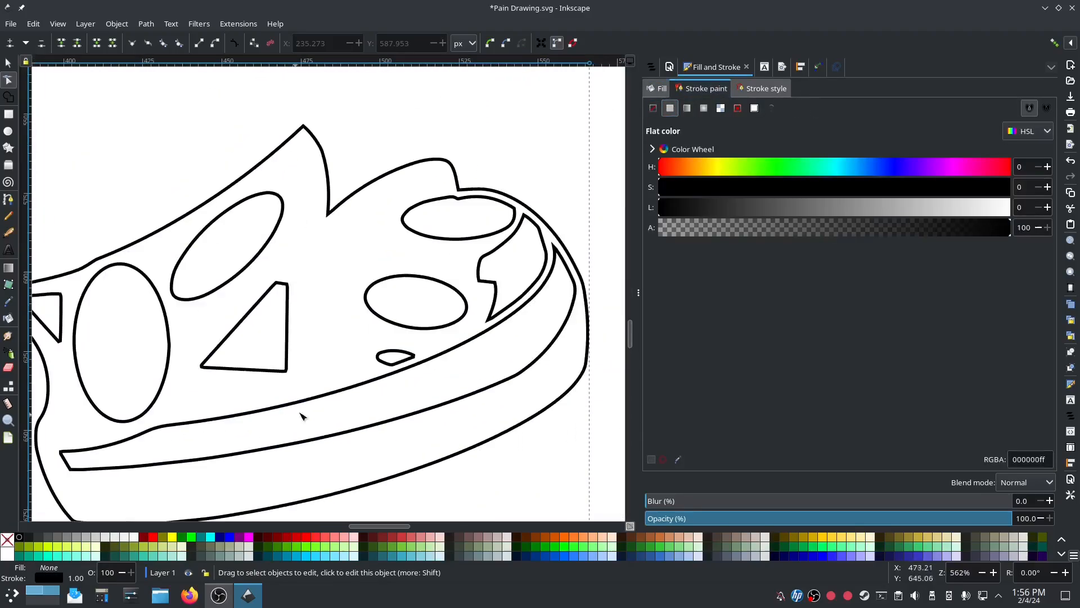
scroll(326, 360, "down", 1)
left_click(167, 288)
left_click(572, 358)
left_click(658, 89)
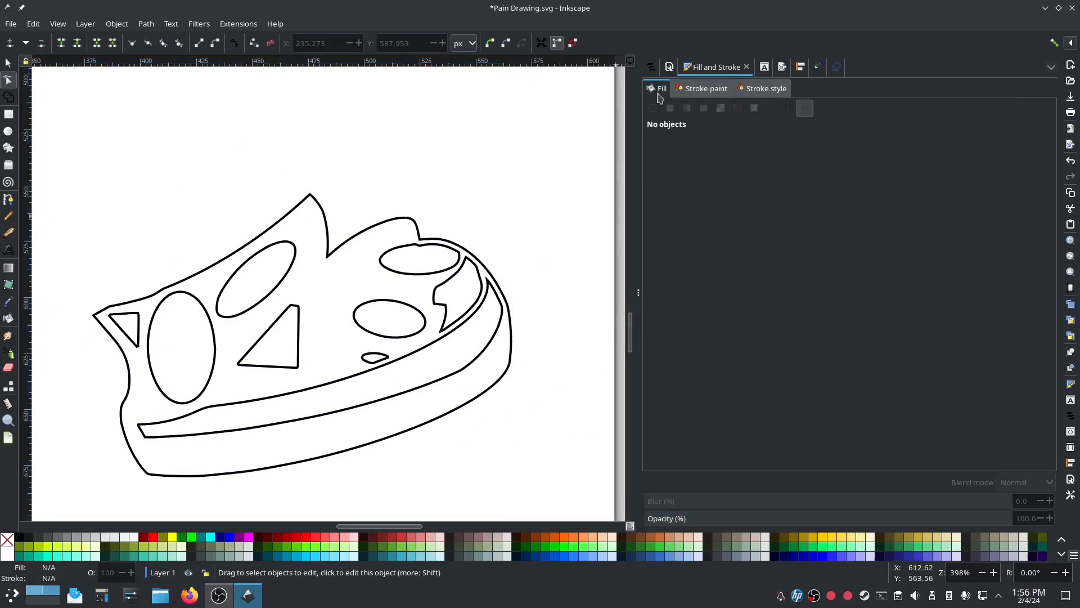
left_click(490, 273)
left_click(670, 109)
left_click(701, 89)
left_click(653, 109)
- Split the filled path into separate objects with Break Apart Fill Objects, using the Simple method
left_click(658, 89)
left_click(239, 24)
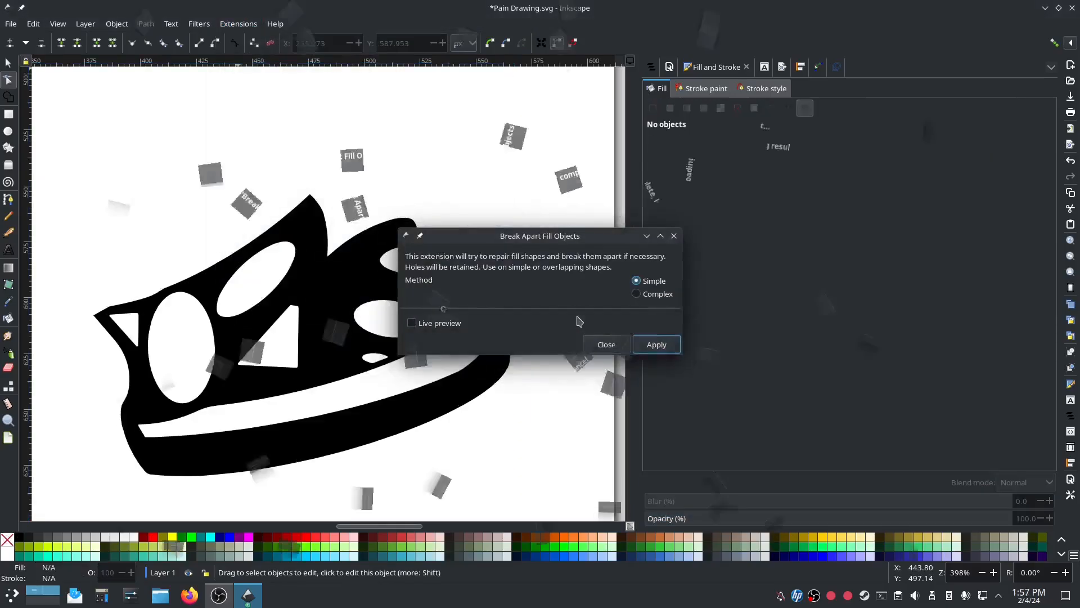
key("Escape")
- Give the face path (path2) a flat black fill and remove its stroke
key("5")
left_click(670, 109)
left_click(702, 88)
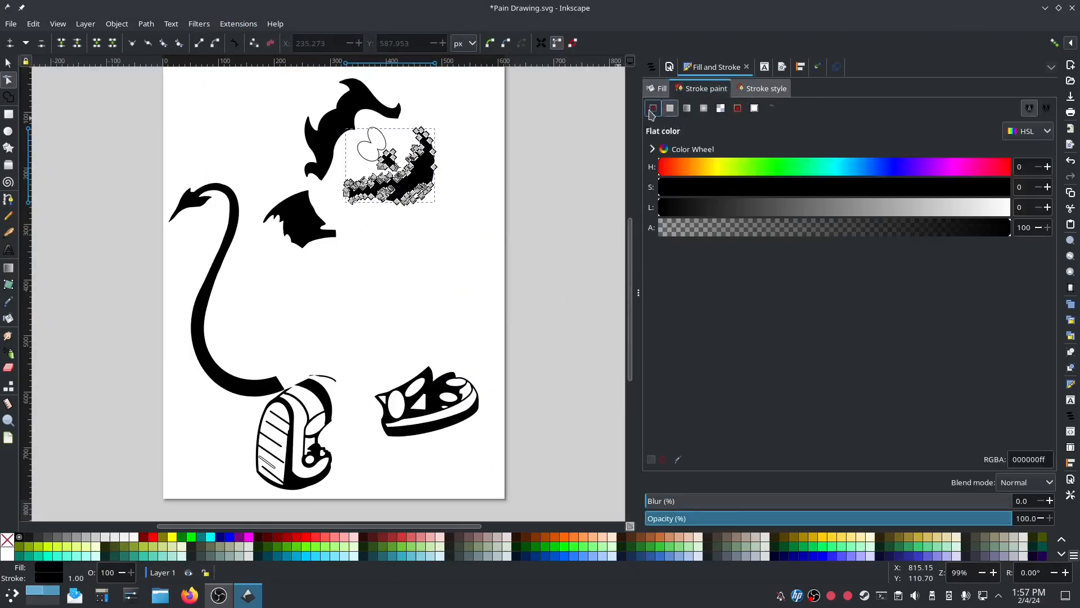
left_click(652, 108)
- Remove the fill from path2 and display the list of layers and objects
left_click(8, 64)
left_click(658, 88)
left_click(653, 109)
left_click(701, 88)
left_click(652, 67)
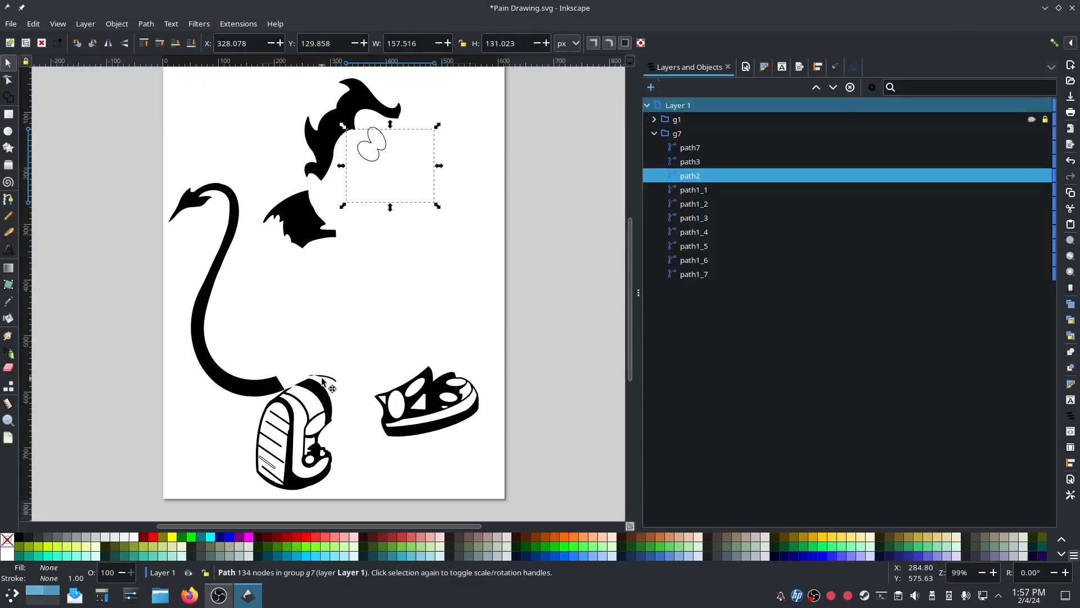
- Delete path1_2, the larger stray arc fragment above the left shoe
left_click(324, 379)
key("n")
left_click(329, 378)
left_click(333, 379)
scroll(343, 396, "up", 2)
left_click(155, 379)
scroll(162, 293, "down", 2)
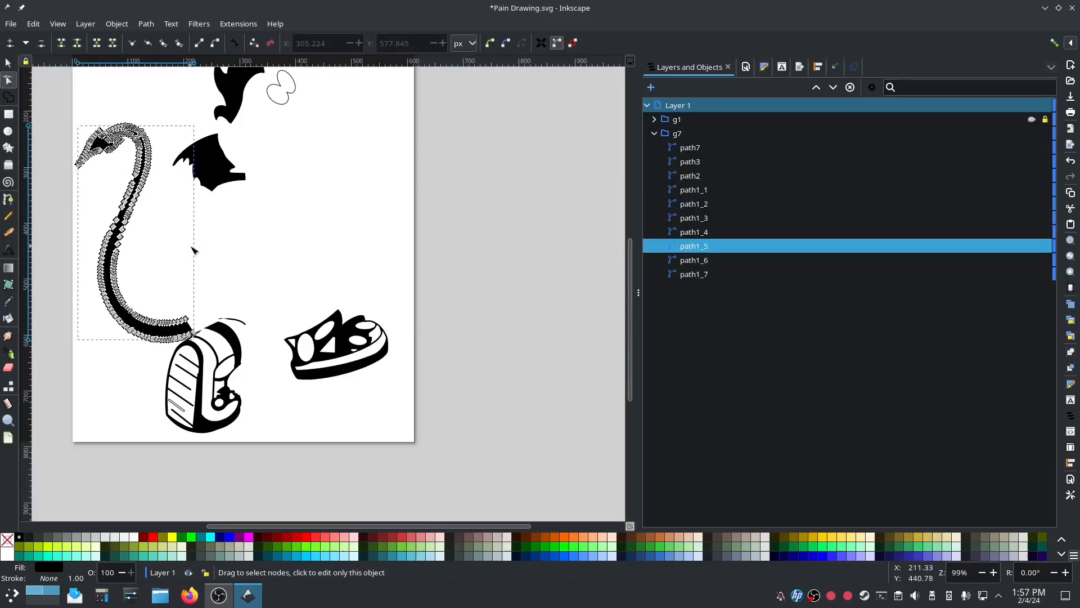
left_click(236, 322)
scroll(225, 326, "up", 5)
left_click(681, 121)
left_click(438, 301)
right_click(694, 204)
left_click(732, 286)
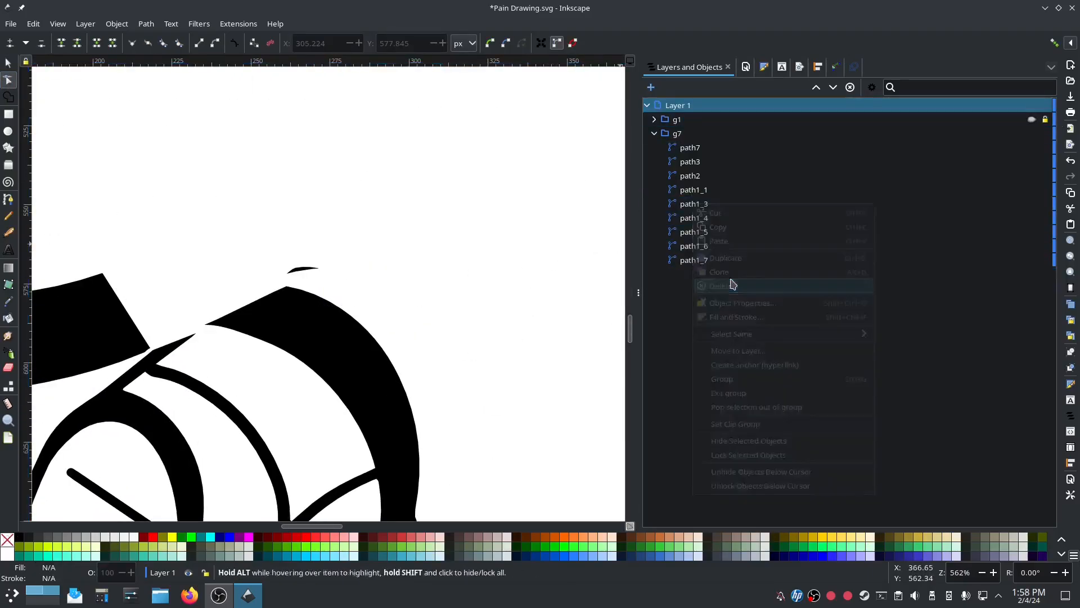
- Delete path1_1, the remaining small sliver above the left shoe's heel
left_click(304, 268)
right_click(694, 190)
left_click(732, 272)
- Show group g1 at 32% opacity and give the left shoe path1_7 no fill with a flat black stroke
left_click(289, 313)
left_click(1033, 120)
left_click(1033, 120)
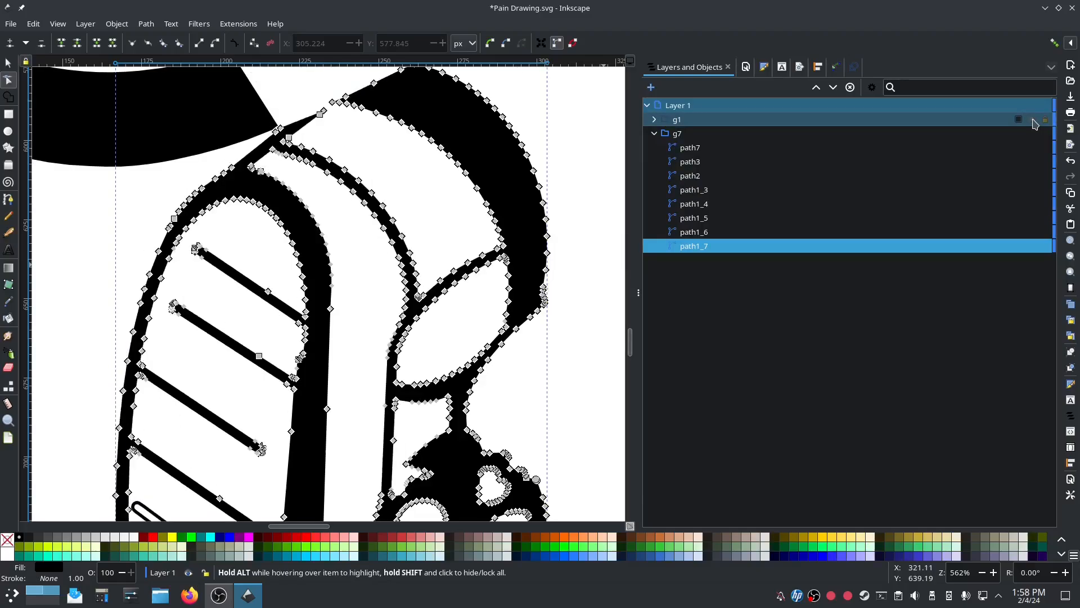
scroll(306, 91, "up", 1)
left_click(765, 66)
left_click(658, 87)
left_click(652, 107)
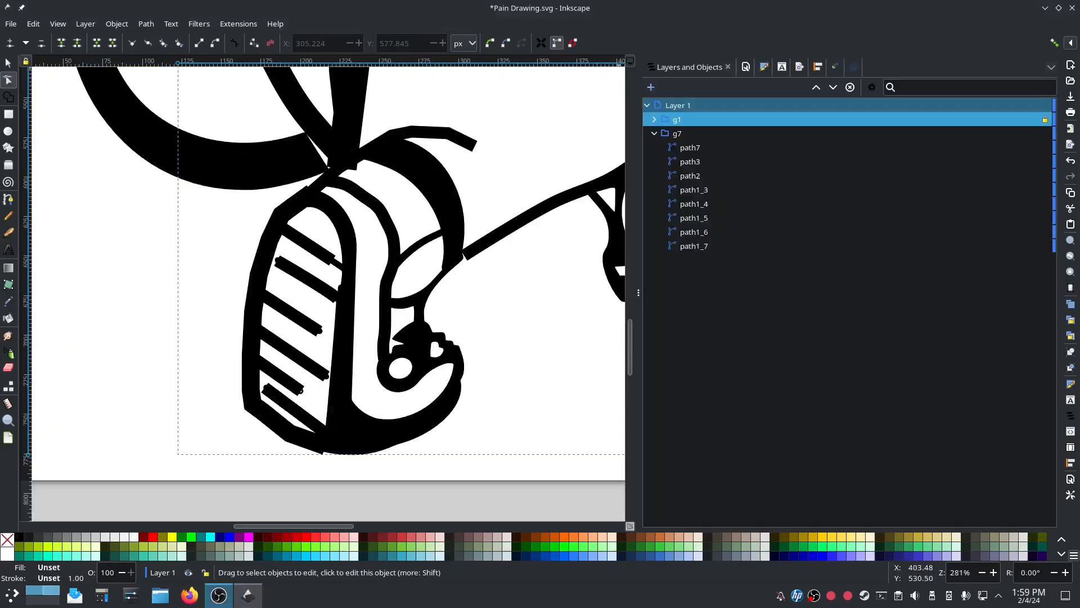
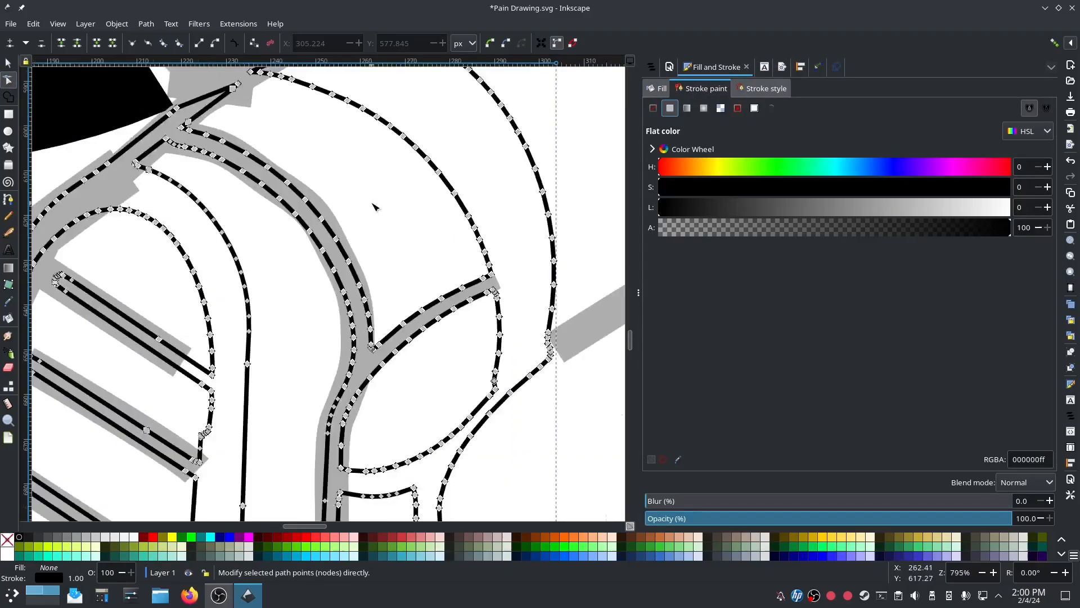
- Delete path7, the small rounded slot between the lower stripes of the left shoe's sole
scroll(394, 214, "left", 8)
scroll(475, 242, "down", 20)
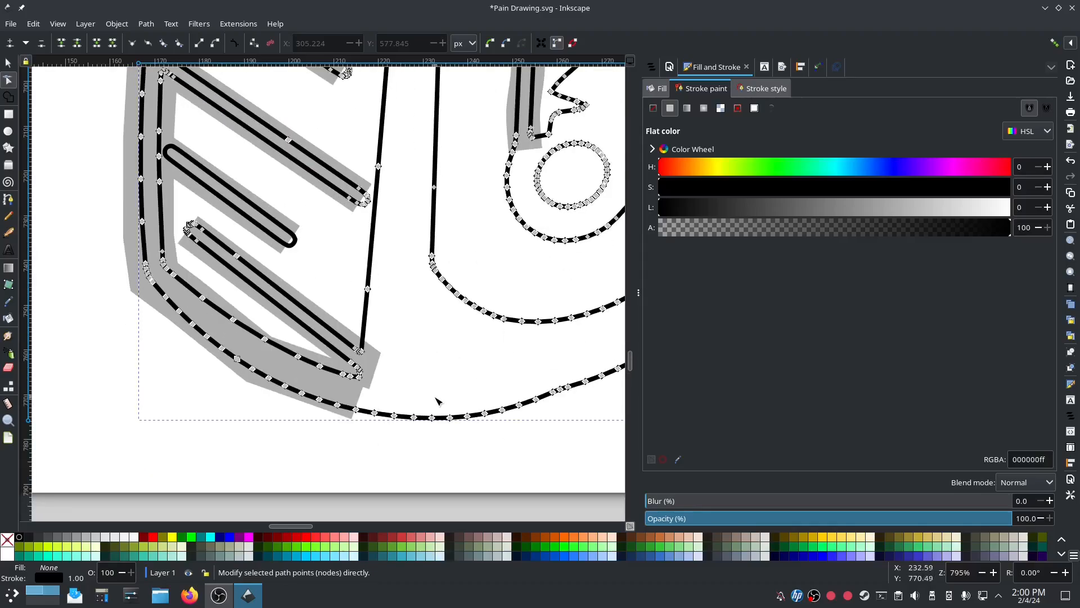
scroll(439, 400, "up", 3)
left_click(279, 295)
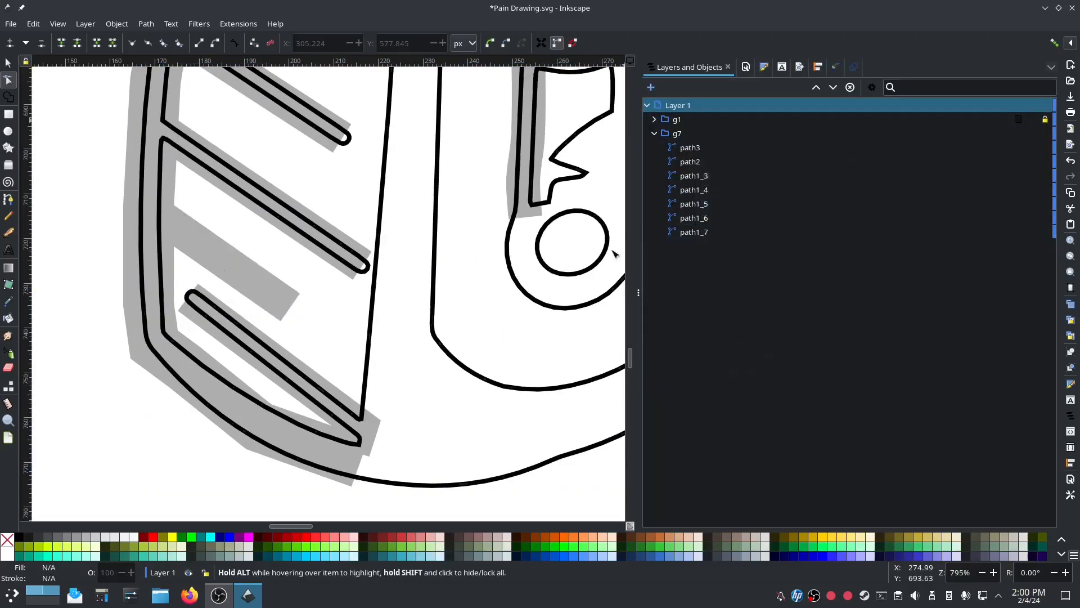
- Unlock group g1 and shift path35, the second stripe on the shoe's sole, about 6 px left and 3 px up
scroll(458, 277, "up", 8)
scroll(483, 248, "down", 4)
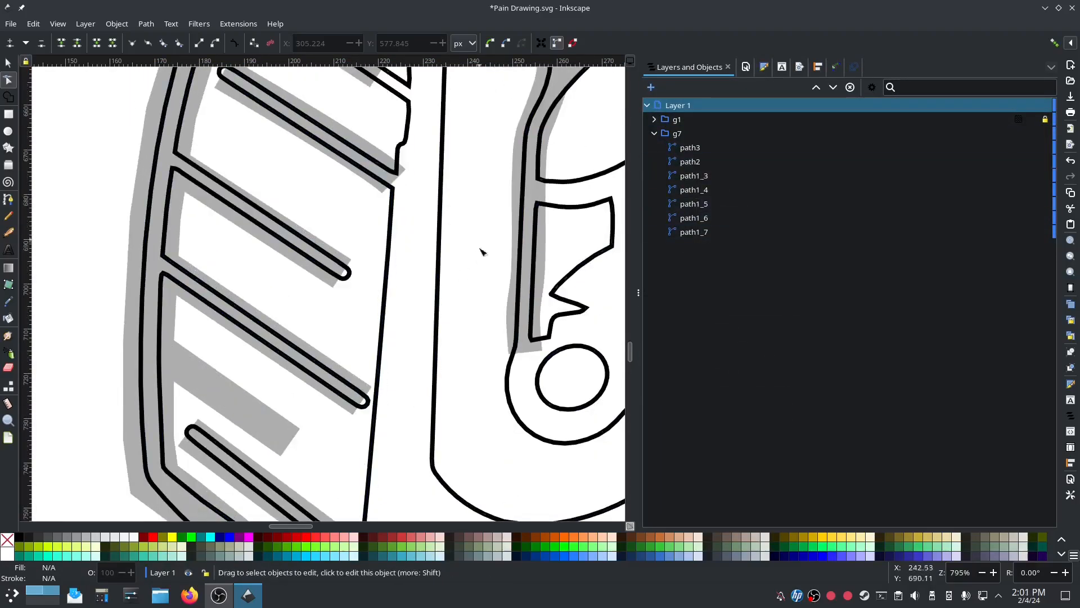
scroll(480, 277, "up", 8)
scroll(480, 276, "down", 5)
scroll(442, 305, "up", 4)
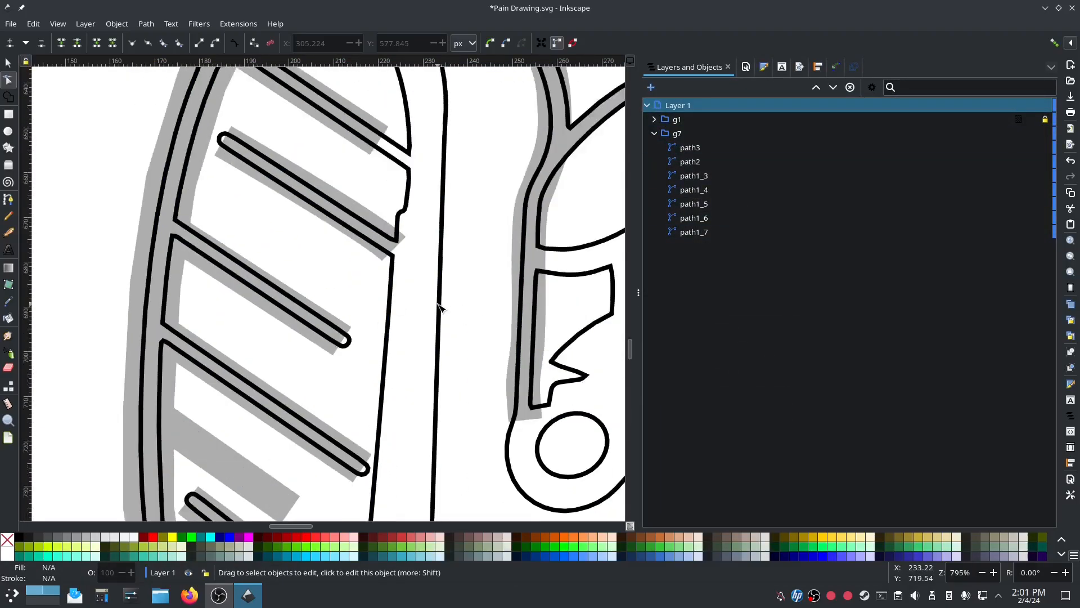
key("ctrl+a")
left_click(355, 275)
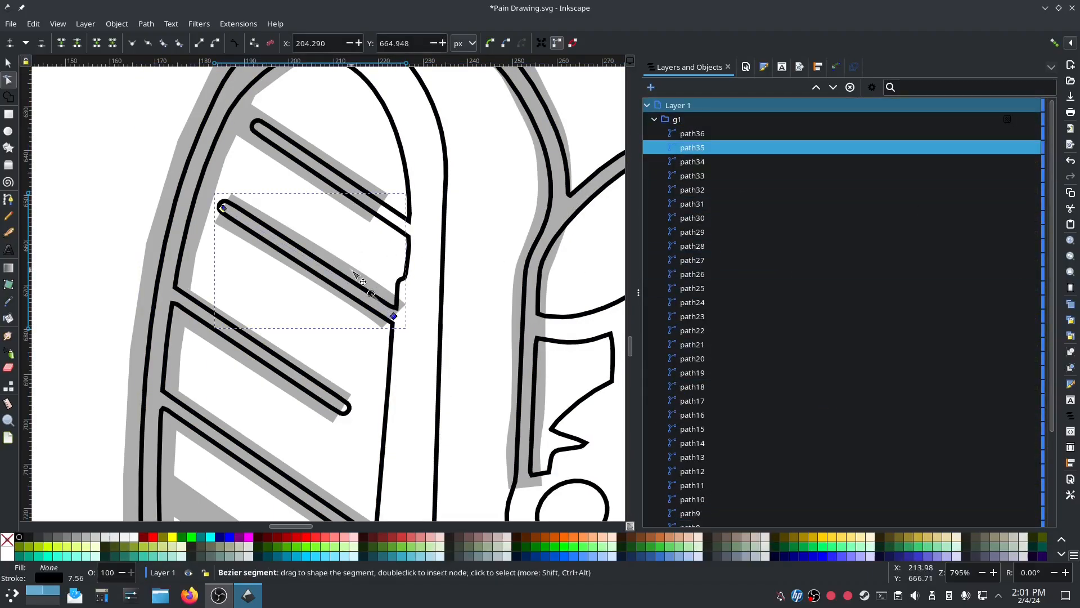
left_click(381, 302)
scroll(381, 301, "down", 3)
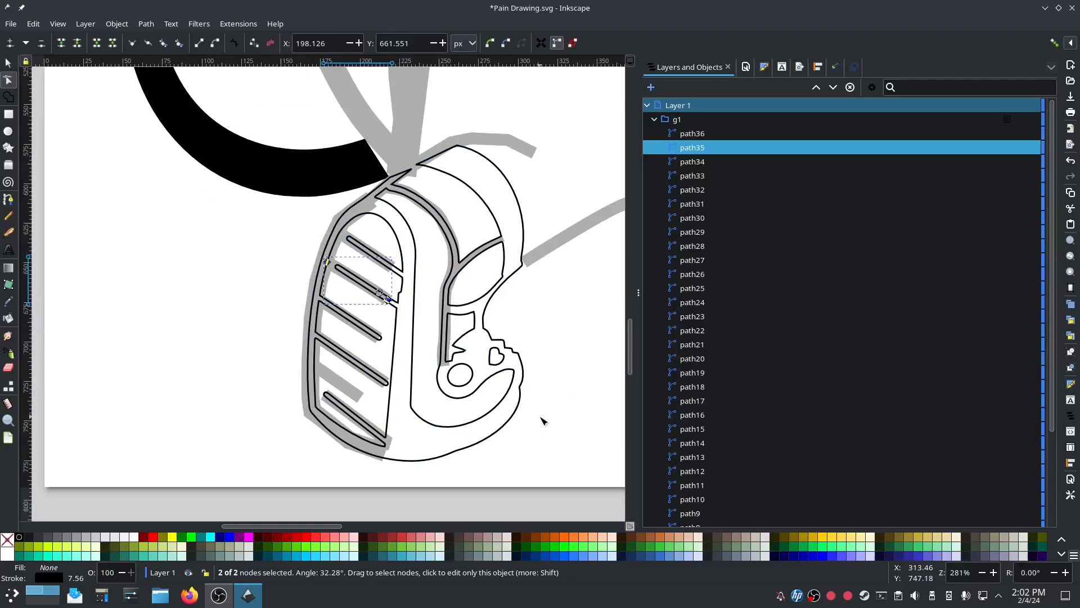
- Move the lower end node of path8 onto the left shoe's outer corner and lock group g1
left_click(562, 245)
left_click_drag(562, 246, 472, 345)
scroll(472, 393, "down", 2)
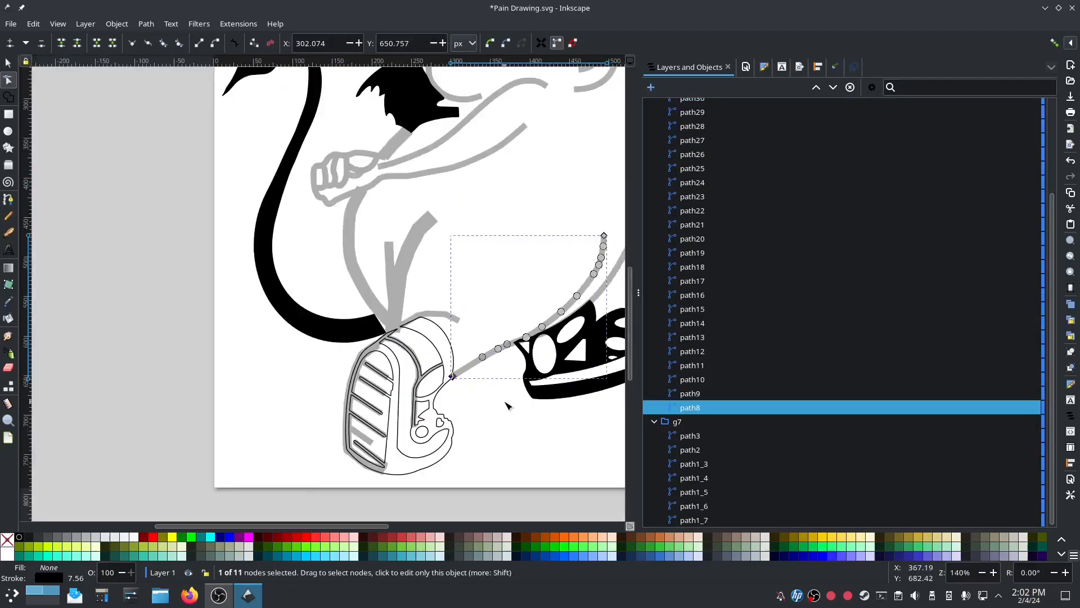
scroll(405, 370, "up", 5)
left_click_drag(598, 333, 499, 259)
scroll(788, 206, "up", 2)
left_click(788, 120)
left_click(1020, 120)
left_click(1021, 119)
left_click(1034, 119)
scroll(805, 276, "down", 1)
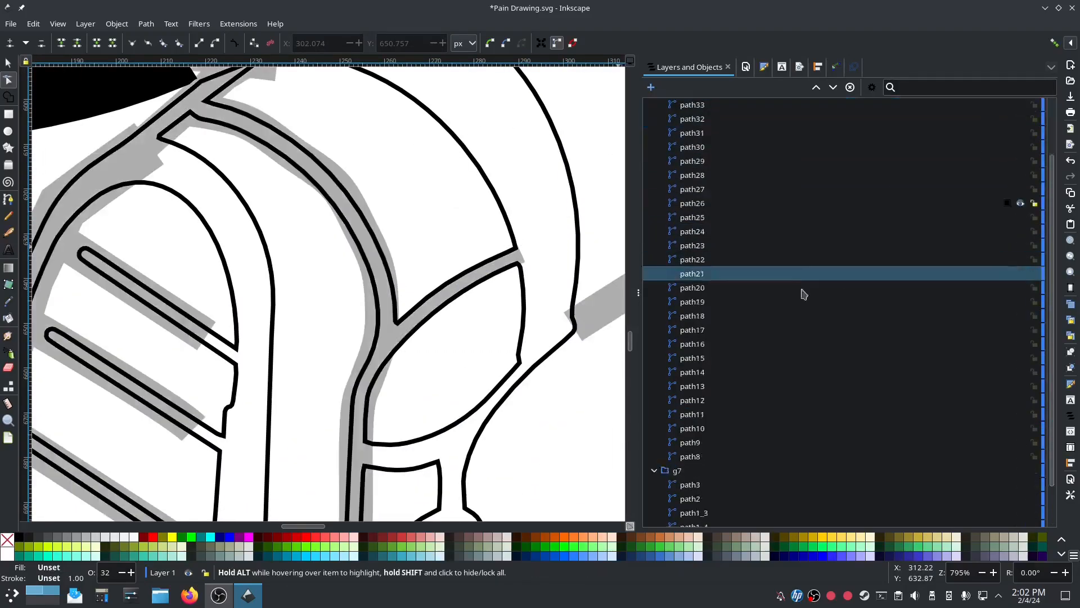
- Delete the pointed heel-tip nodes of path1_7 and close the upper heel piece at its corner
scroll(805, 294, "down", 1)
left_click(391, 276)
left_click_drag(492, 81, 446, 189)
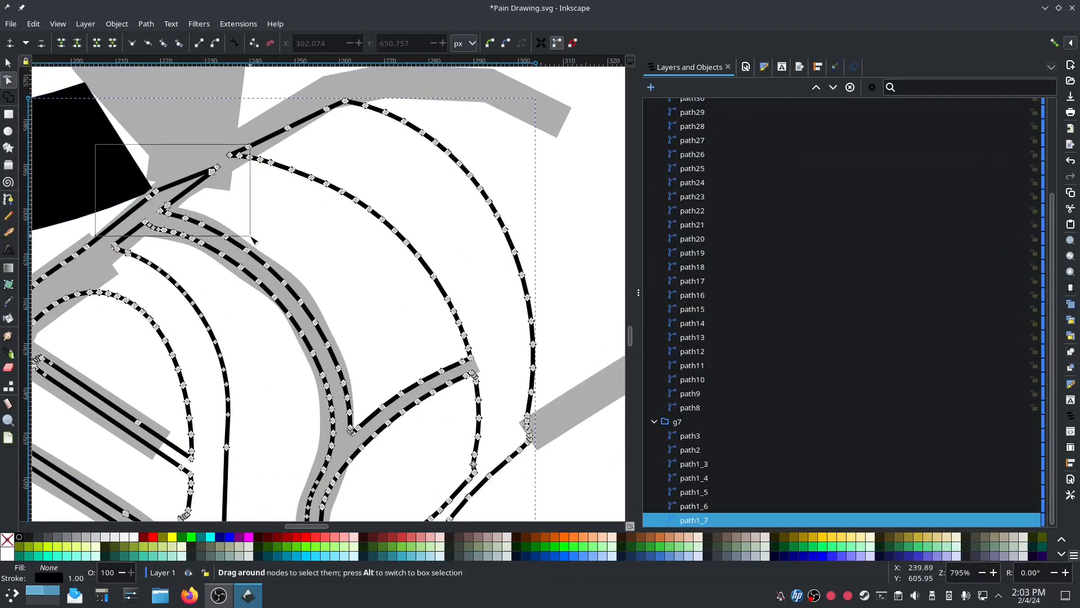
left_click_drag(223, 282, 274, 277)
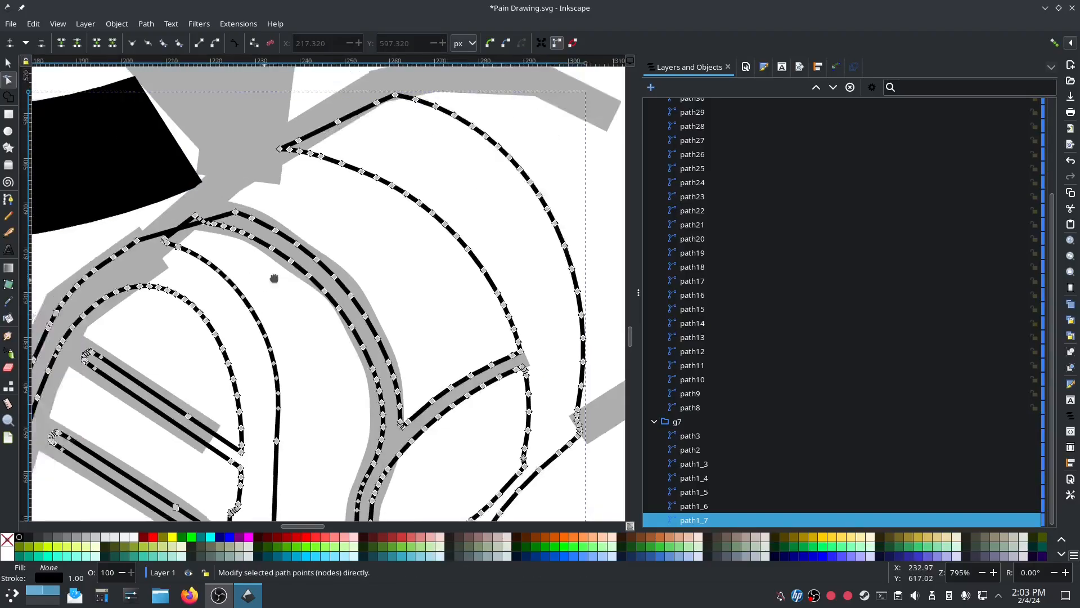
scroll(274, 278, "up", 2)
left_click_drag(153, 349, 302, 258)
scroll(302, 258, "down", 2)
left_click_drag(309, 197, 205, 211)
scroll(771, 141, "up", 2)
- Check the shape of path1_7 with a temporary flat black fill and return it to no fill
left_click(769, 105)
left_click(765, 67)
left_click(671, 106)
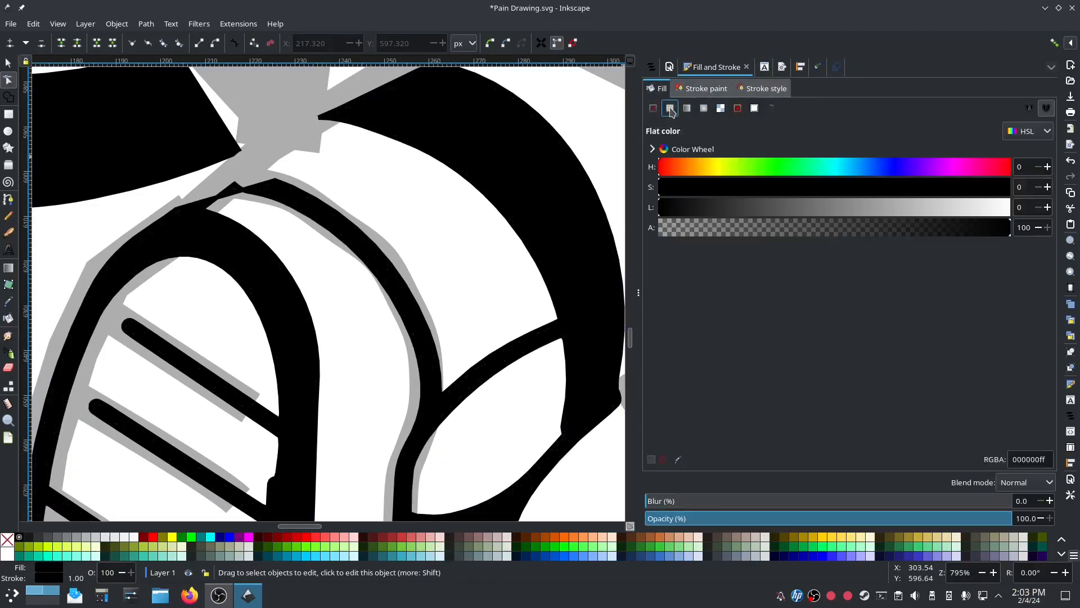
left_click(653, 107)
left_click(651, 67)
- Separate the sole's inner band from the outer rim near the heel and reposition its end nodes into a closed corner
left_click(211, 259)
scroll(205, 244, "up", 3)
left_click_drag(210, 248, 388, 220)
left_click(423, 138)
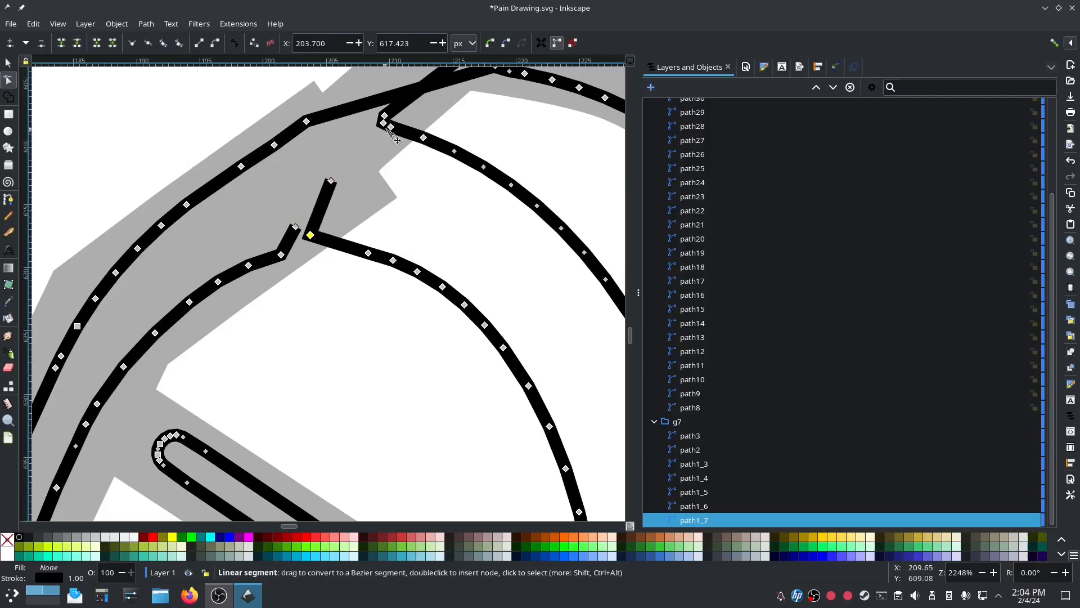
left_click_drag(431, 141, 362, 154)
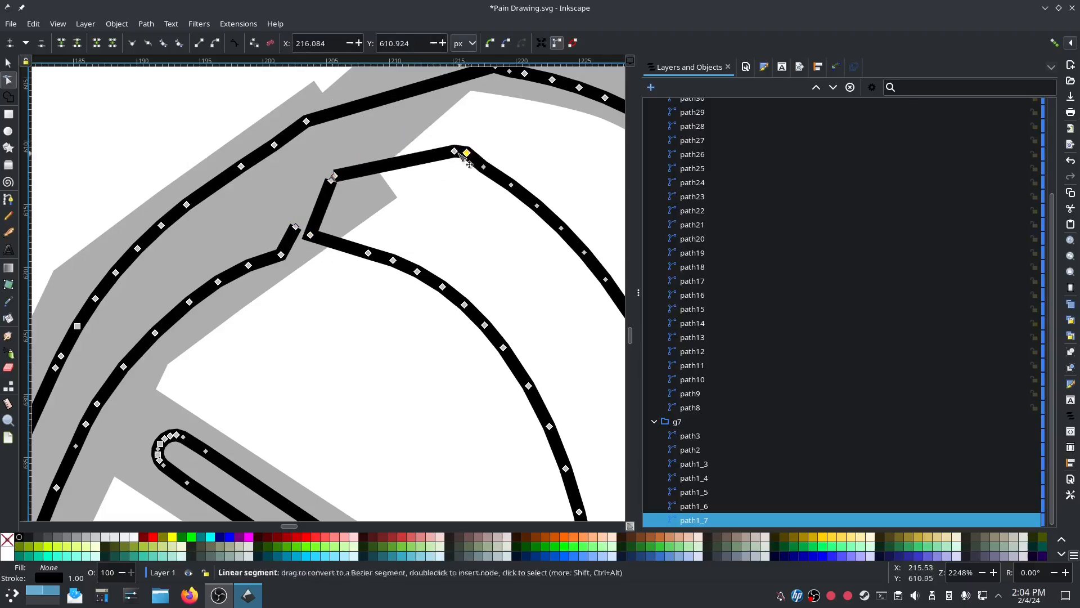
left_click_drag(465, 154, 430, 149)
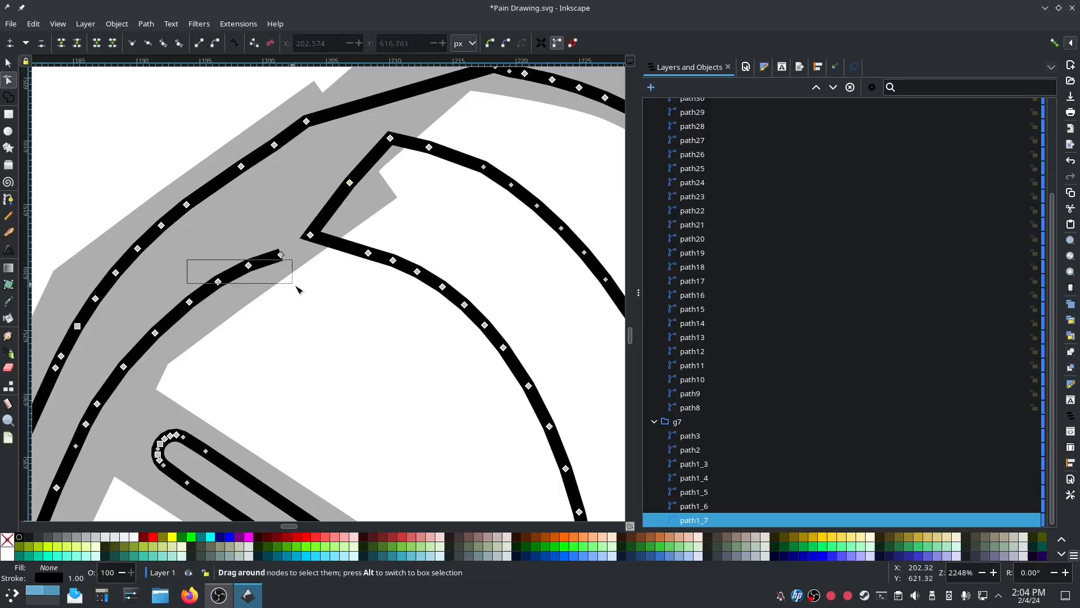
- Reshape the start of the curved strap's outer edge and delete the nodes at the start of its inner edge
left_click_drag(551, 123, 241, 241)
left_click_drag(275, 158, 145, 119)
left_click_drag(320, 174, 227, 144)
left_click_drag(147, 159, 366, 253)
key("Delete")
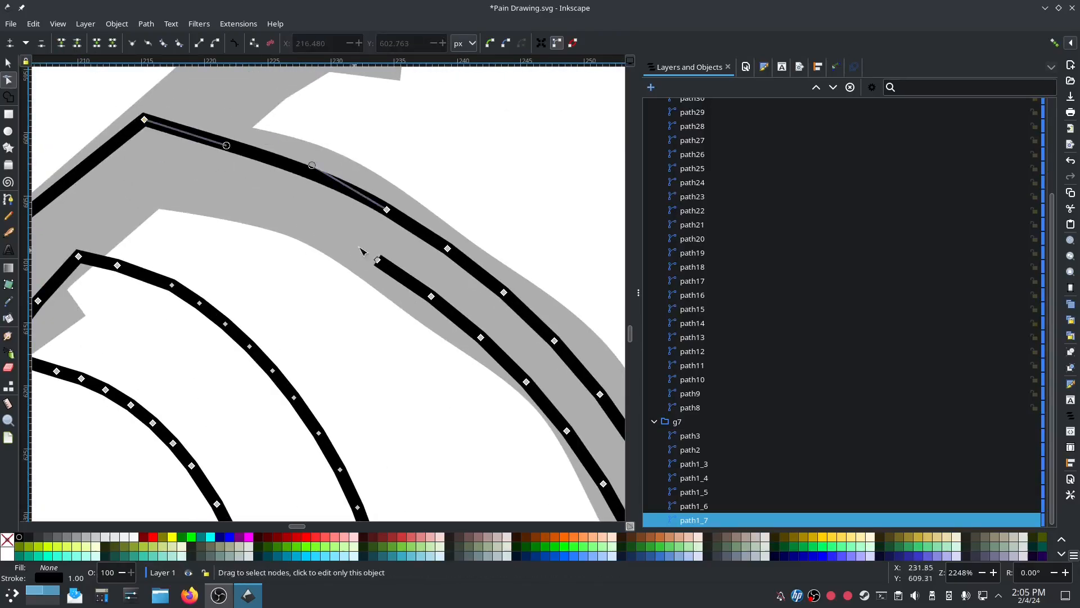
- Delete the intermediate nodes along the curved strap's outer and inner edges
left_click_drag(33, 425, 141, 220)
left_click_drag(143, 89, 394, 135)
key("Delete")
left_click_drag(253, 137, 388, 329)
key("Delete")
scroll(472, 225, "down", 3)
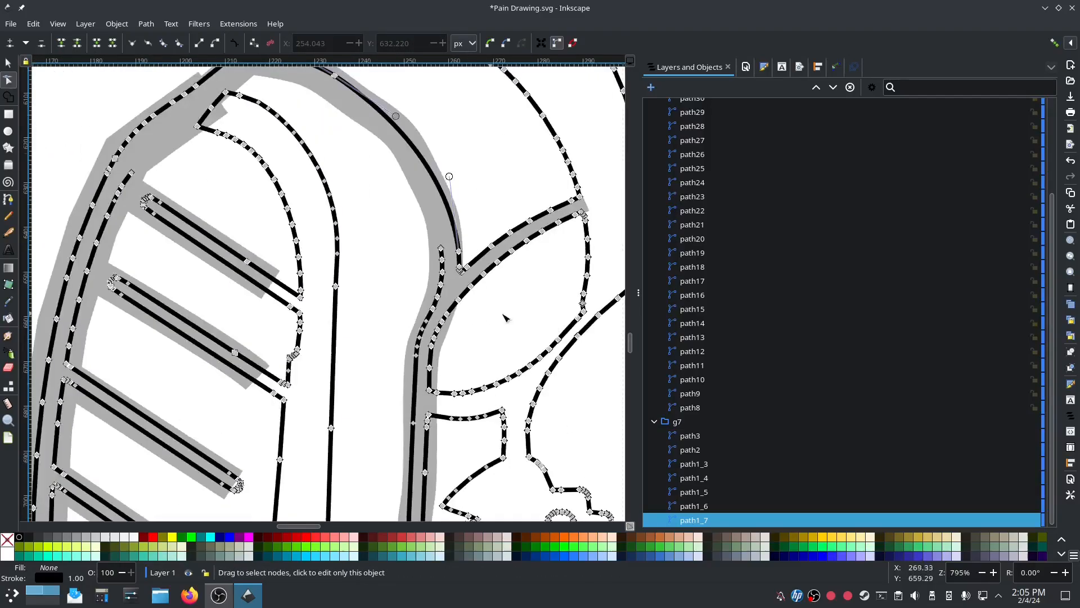
- Delete the remaining nodes of the curved strap and its side branch, leaving the heel piece's inner edge continuous
scroll(602, 220, "up", 6)
left_click_drag(368, 73, 323, 95)
left_click_drag(323, 94, 351, 255)
left_click_drag(335, 291, 344, 338)
key("Delete")
key("Delete")
scroll(450, 337, "down", 4)
left_click_drag(163, 85, 511, 401)
key("Delete")
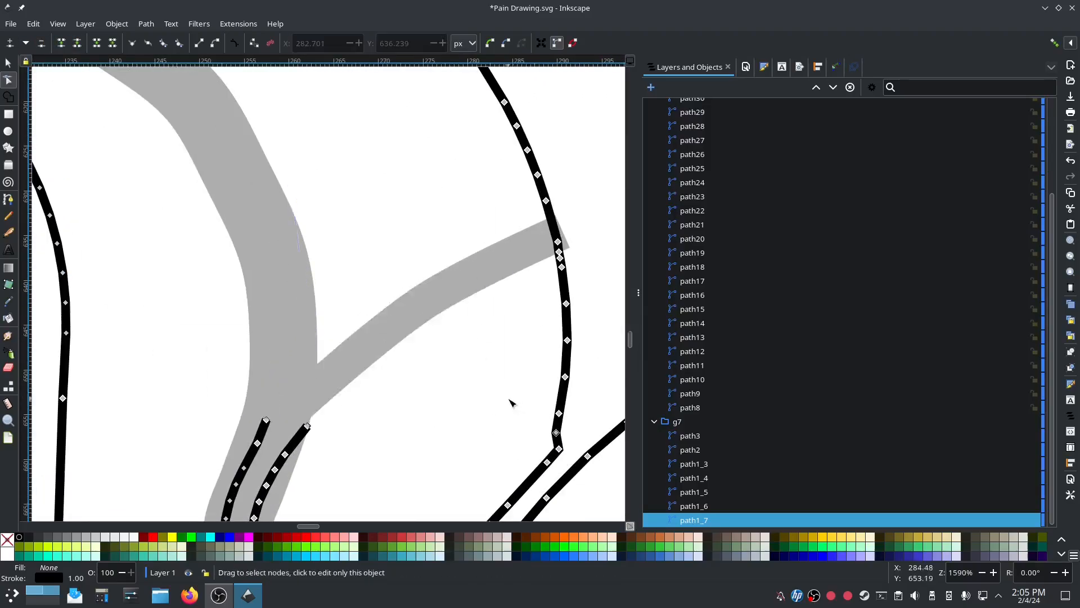
key("Delete")
- Adjust the open end nodes beside the vertical strap and connect the two adjoining outlines with a segment
left_click(455, 388)
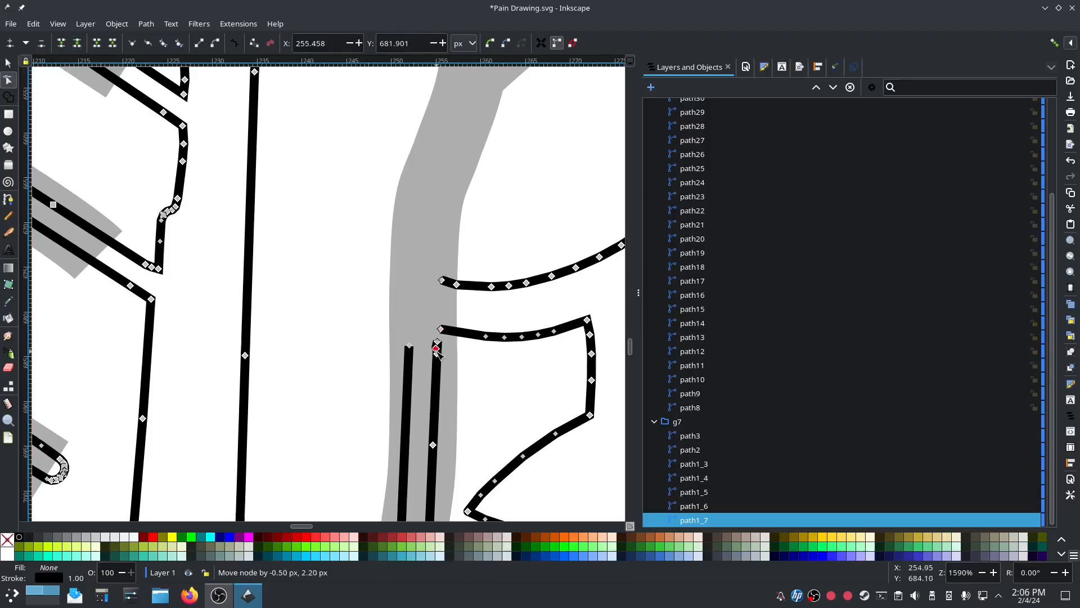
left_click_drag(431, 321, 450, 335)
left_click(62, 43)
scroll(490, 369, "down", 4)
scroll(534, 394, "up", 4)
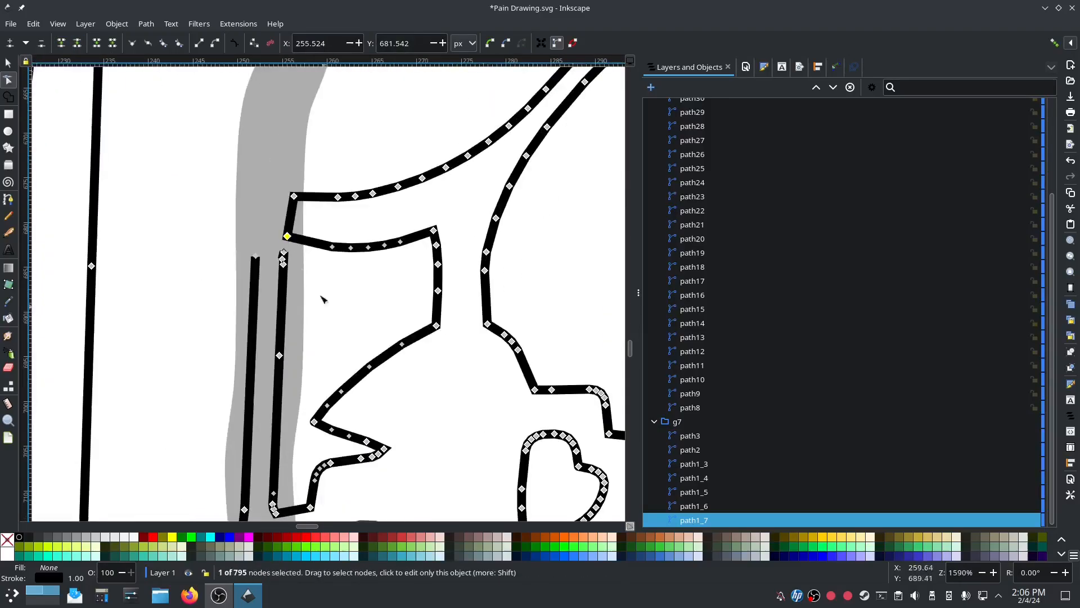
- Delete the remaining vertical strap lines and close the outline above the round eyelet
left_click_drag(298, 244, 219, 271)
key("Delete")
left_click_drag(266, 352, 295, 372)
key("Delete")
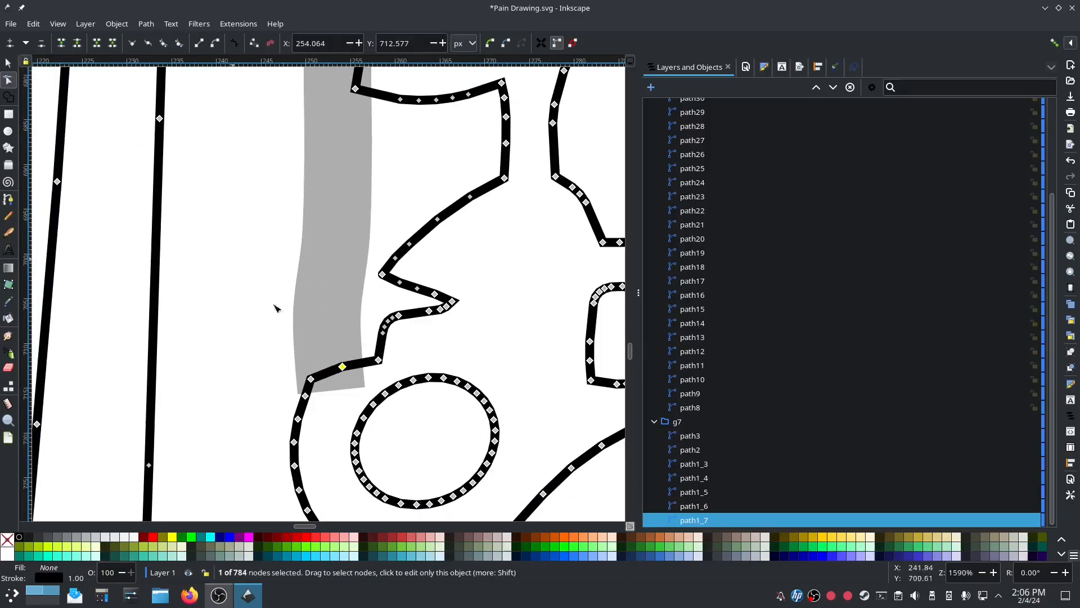
left_click_drag(379, 360, 361, 350)
scroll(360, 338, "down", 6)
scroll(403, 245, "up", 3)
left_click_drag(403, 233, 422, 257)
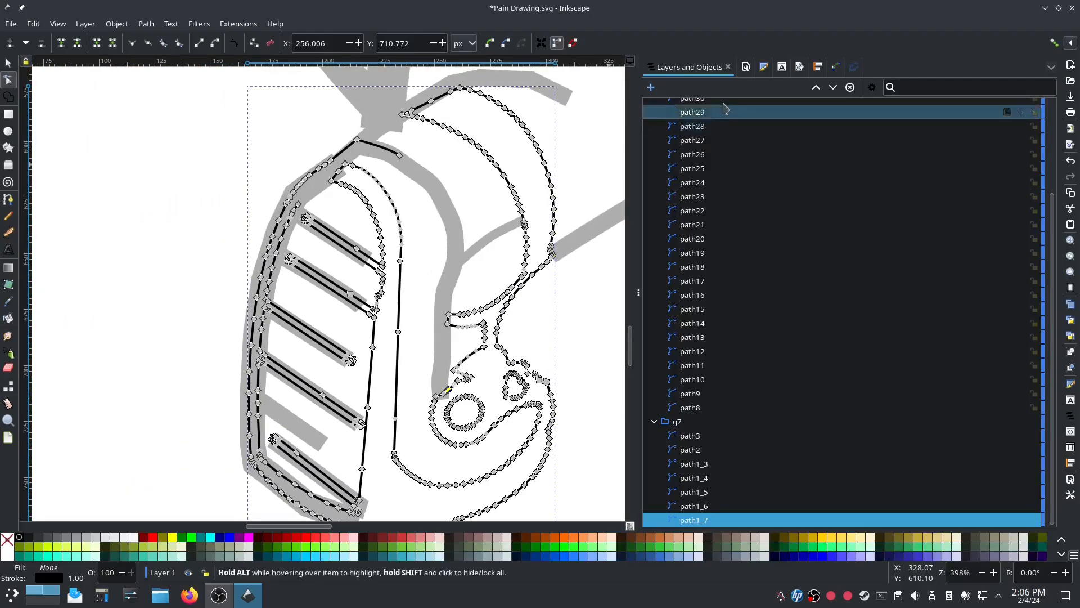
- Preview the trimmed shoe outline with a flat black fill and set the fill back to none
key("ctrl+shift+f")
left_click(671, 110)
left_click(654, 111)
- Delete the leftover strap stub at the top of the sole, checking the result with a temporary black fill
scroll(343, 142, "up", 4)
scroll(332, 361, "down", 2)
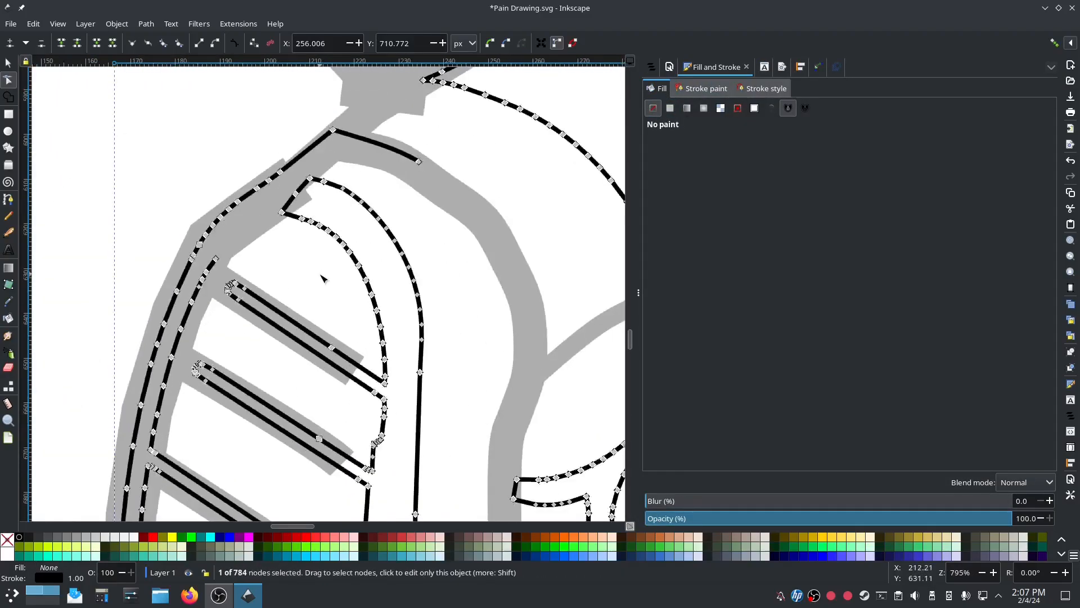
left_click_drag(202, 203, 307, 272)
key("Delete")
scroll(347, 206, "down", 2)
left_click(670, 109)
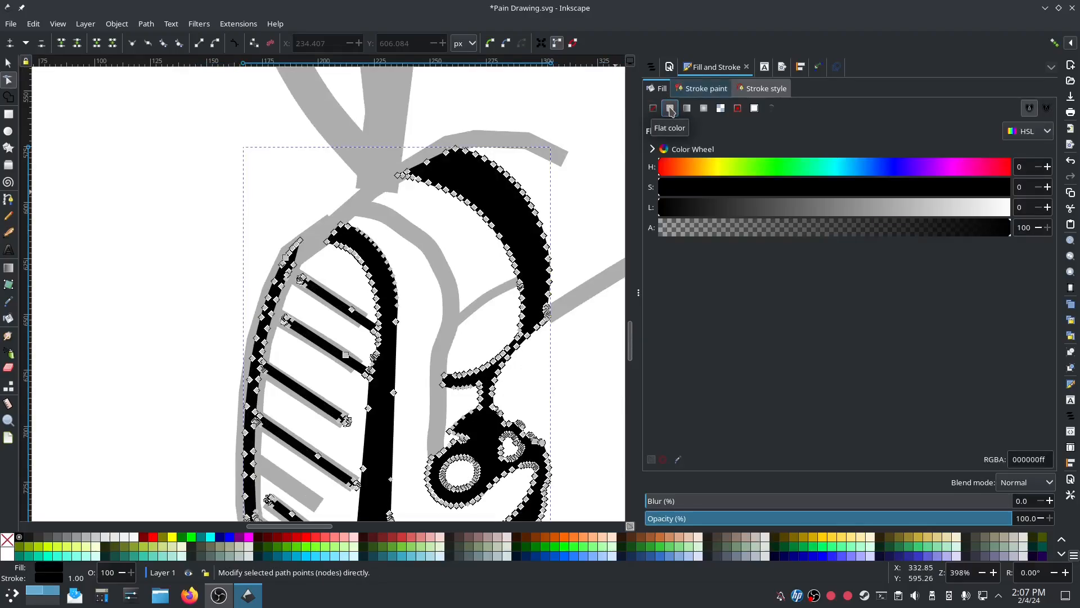
left_click(653, 109)
- Delete the nodes of the uppermost stripe on the left shoe's sole
scroll(366, 335, "up", 4)
left_click_drag(99, 85, 194, 152)
key("Delete")
key("Delete")
- Delete the second sole stripe's nodes and straighten the segment of the band where it was attached
left_click_drag(407, 317, 424, 316)
scroll(424, 316, "down", 2)
scroll(307, 413, "up", 2)
key("Delete")
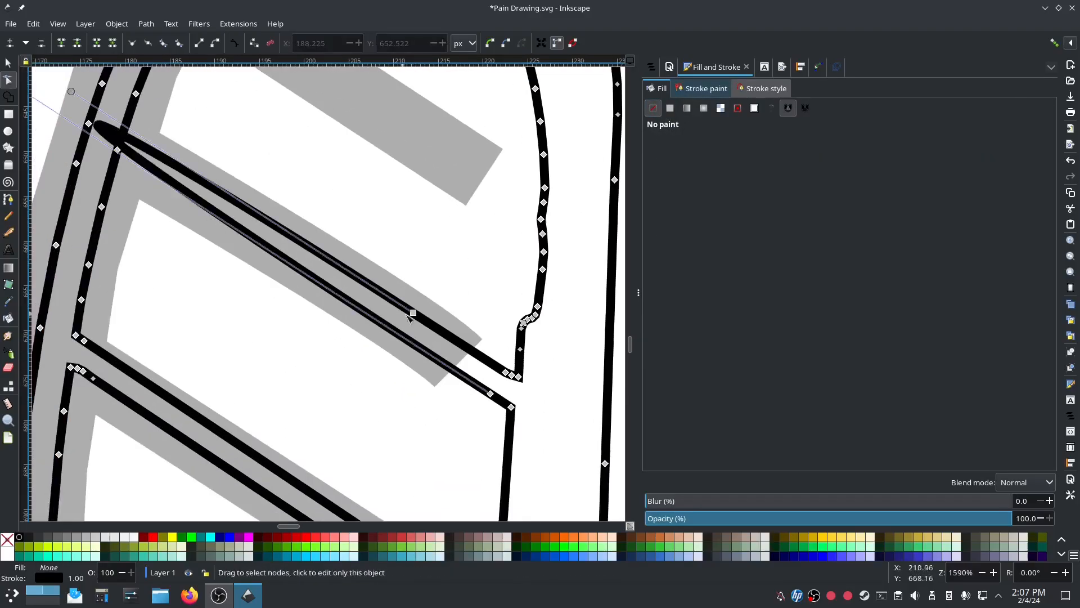
left_click(413, 313)
key("Delete")
left_click(511, 407, "shift")
left_click(199, 44)
- Delete the third sole stripe's nodes and make the adjoining rim nodes corners to straighten the gap
scroll(478, 265, "down", 2)
left_click_drag(490, 465, 424, 374)
key("Delete")
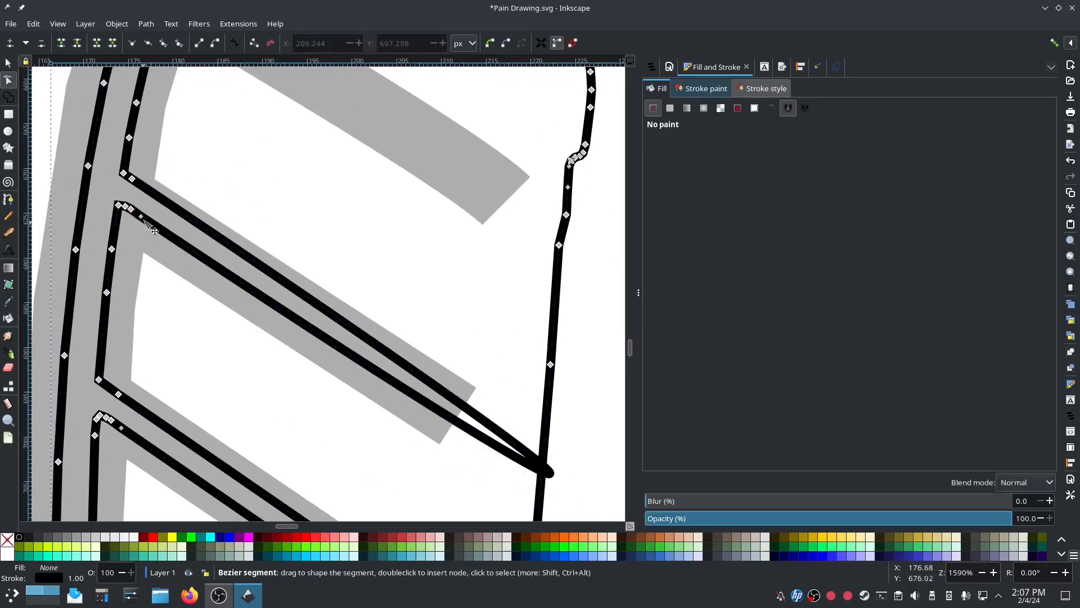
scroll(140, 205, "up", 2)
left_click_drag(174, 458, 133, 363)
key("Delete")
left_click(119, 408)
key("Delete")
scroll(316, 299, "down", 5)
left_click_drag(193, 216, 263, 335)
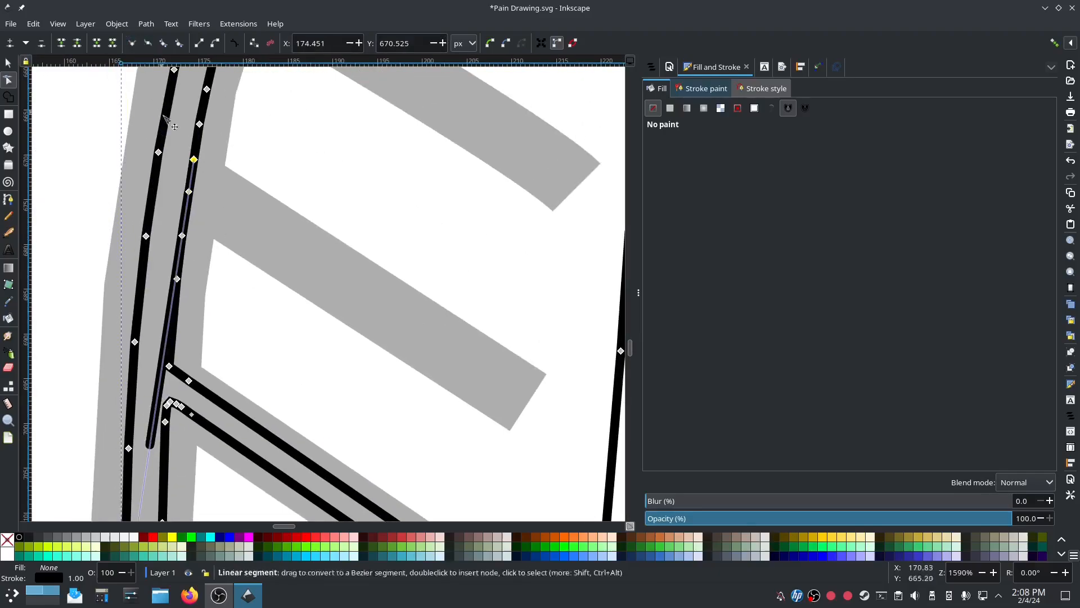
left_click(132, 48)
- Delete the fourth sole stripe's nodes and convert the adjoining rim nodes to corner nodes
scroll(366, 315, "down", 7)
left_click_drag(501, 408, 577, 484)
key("Delete")
key("Delete")
left_click_drag(152, 172, 233, 258)
key("Delete")
left_click(135, 47)
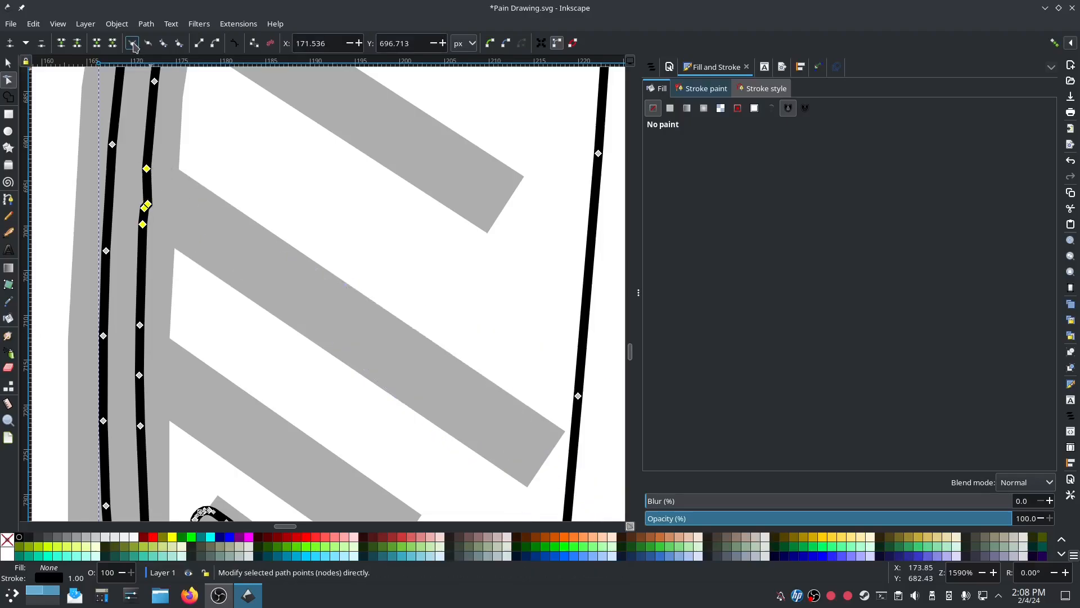
- Delete the lowest sole stripe's nodes and make the segments between its attachment points straight
scroll(199, 290, "down", 4)
left_click_drag(172, 216, 315, 339)
key("Delete")
scroll(366, 335, "down", 2)
left_click_drag(438, 330, 453, 349)
key("Delete")
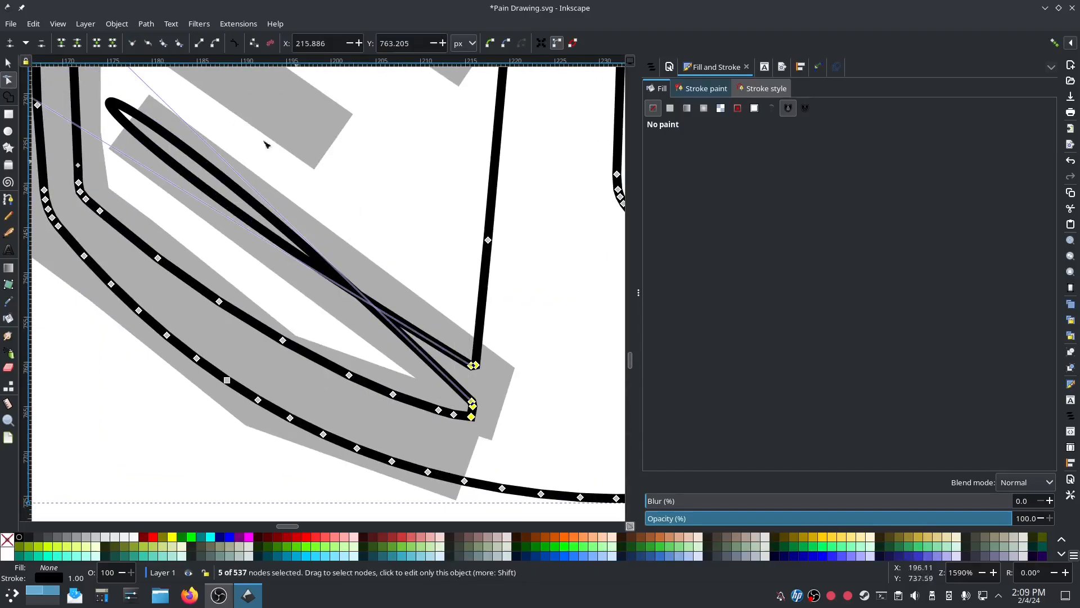
left_click(199, 44)
- Join the open end nodes of the trimmed shoe outline and give the shape a flat colour fill
scroll(514, 439, "down", 4)
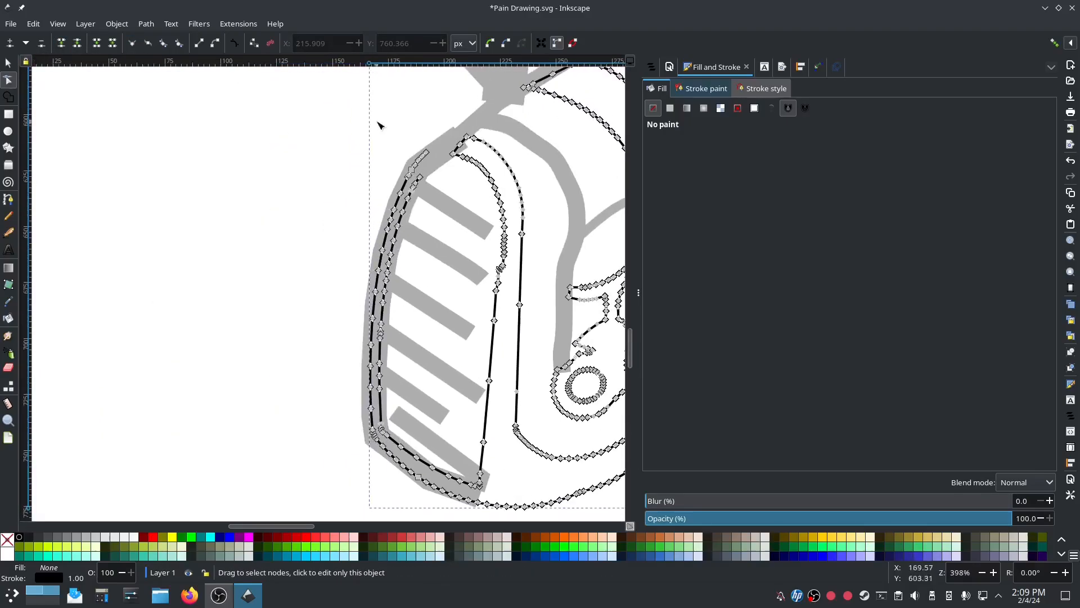
scroll(444, 508, "up", 4)
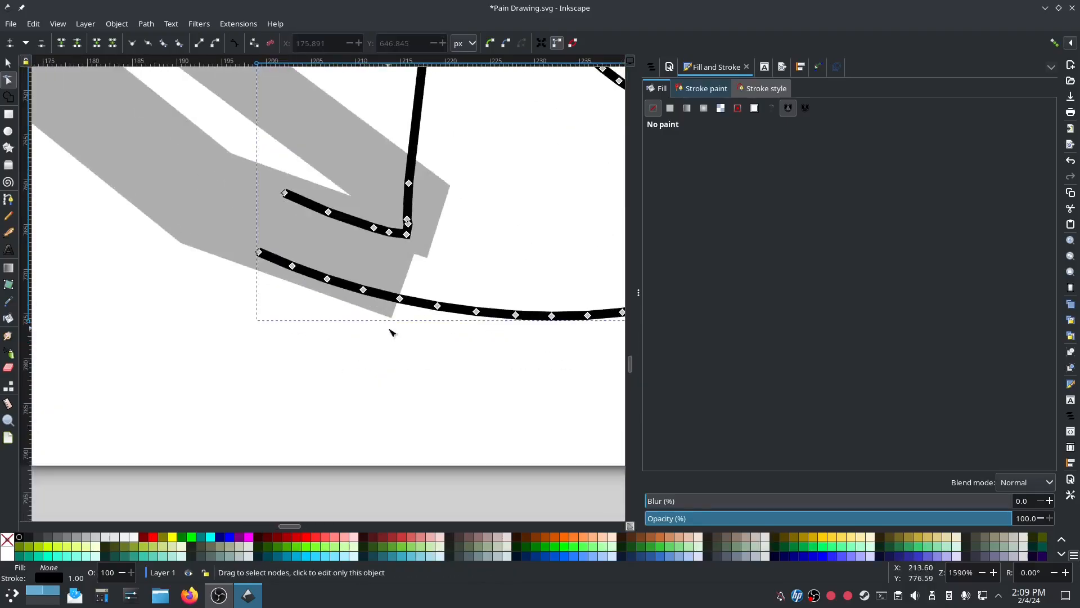
left_click(61, 45)
scroll(306, 307, "down", 7)
left_click(365, 337)
left_click(671, 109)
- Select group g7 in the document's object list
scroll(435, 344, "down", 4)
left_click(651, 67)
left_click(698, 422)
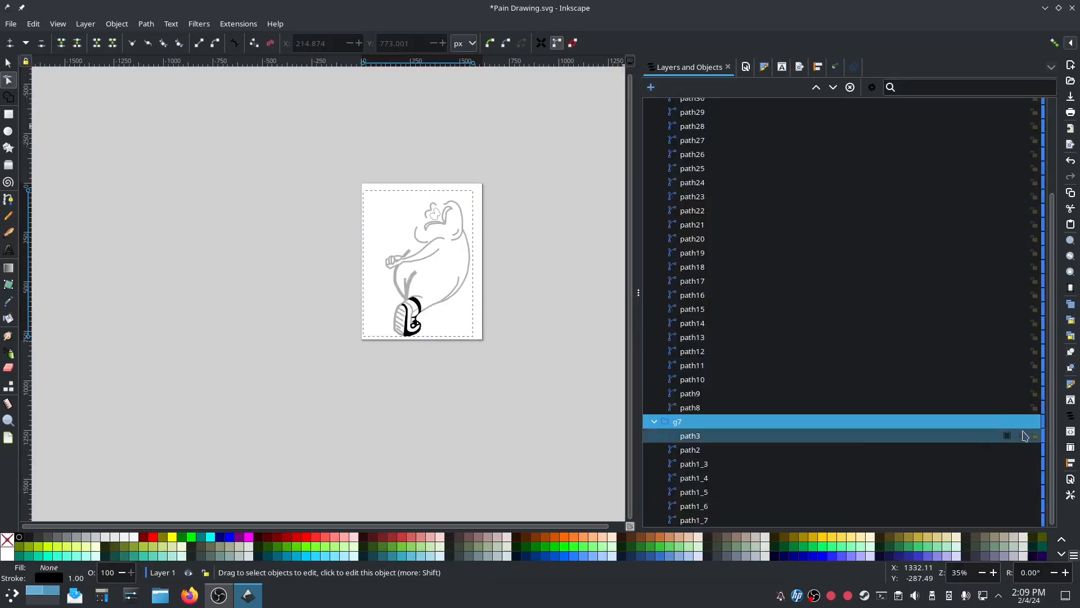
scroll(451, 429, "up", 3)
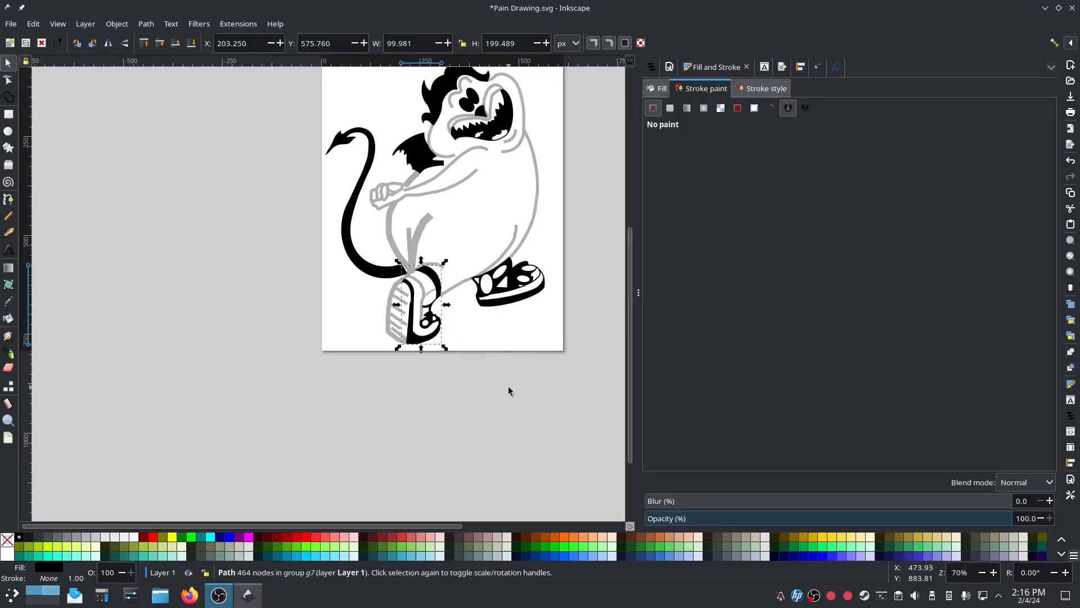
- Simplify the black tail path to reduce its nodes
scroll(451, 307, "up", 3)
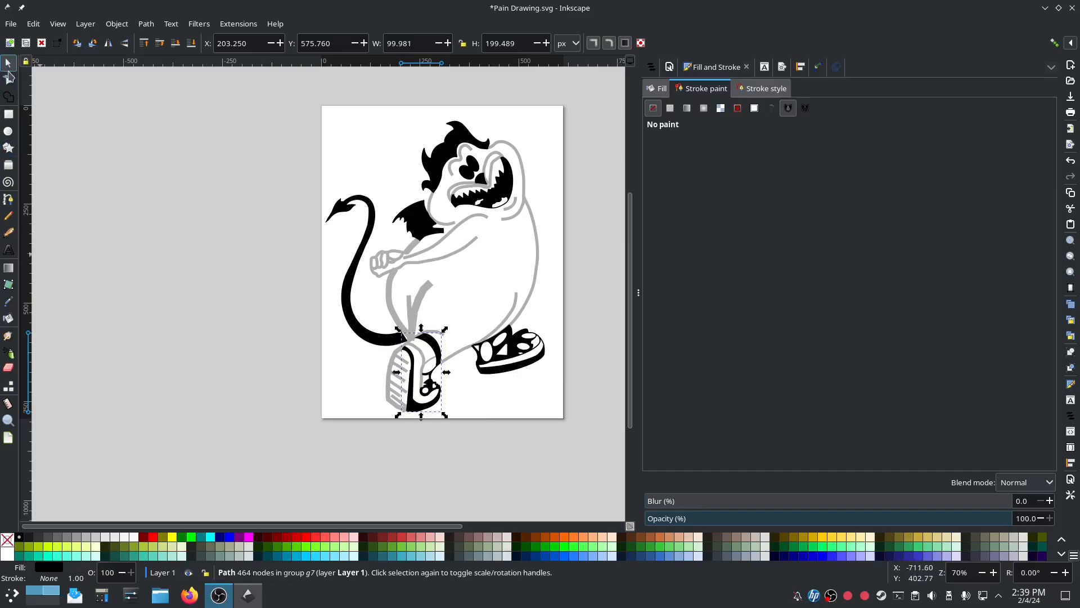
left_click(8, 82)
left_click(369, 341)
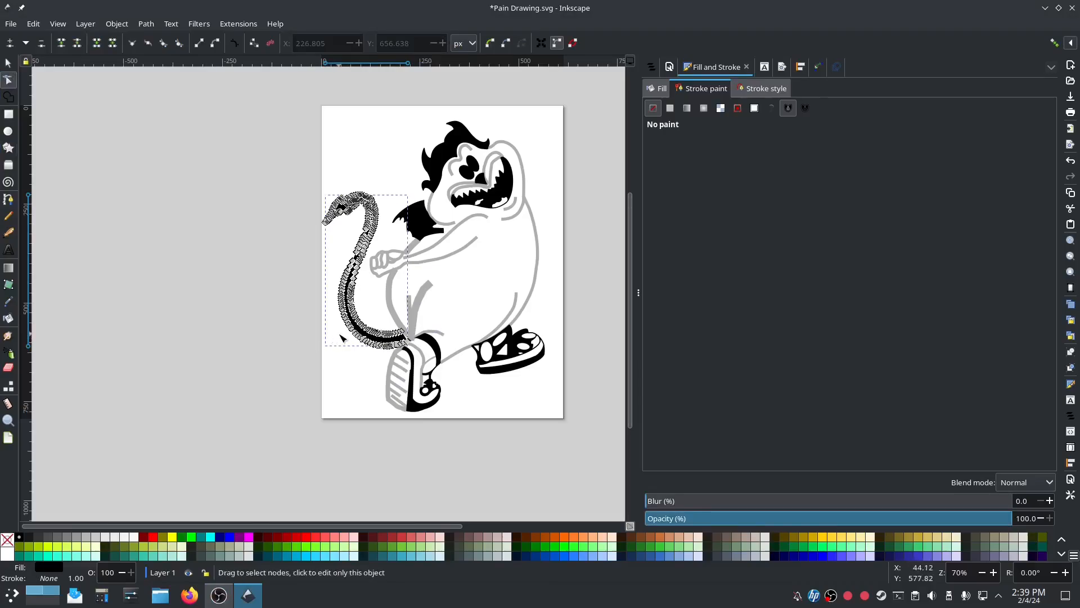
scroll(341, 338, "up", 3)
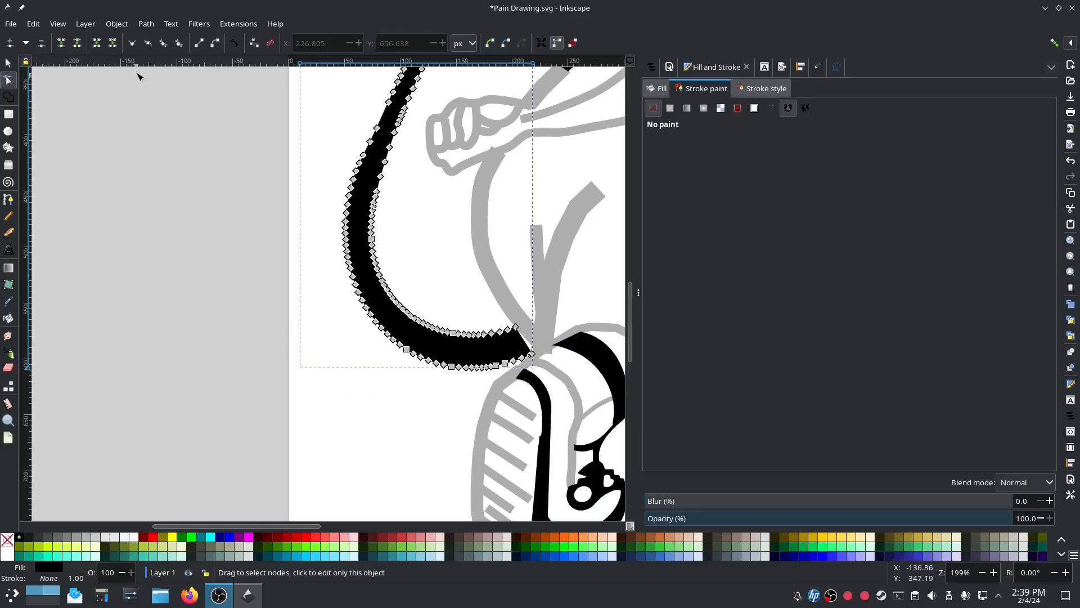
left_click(146, 26)
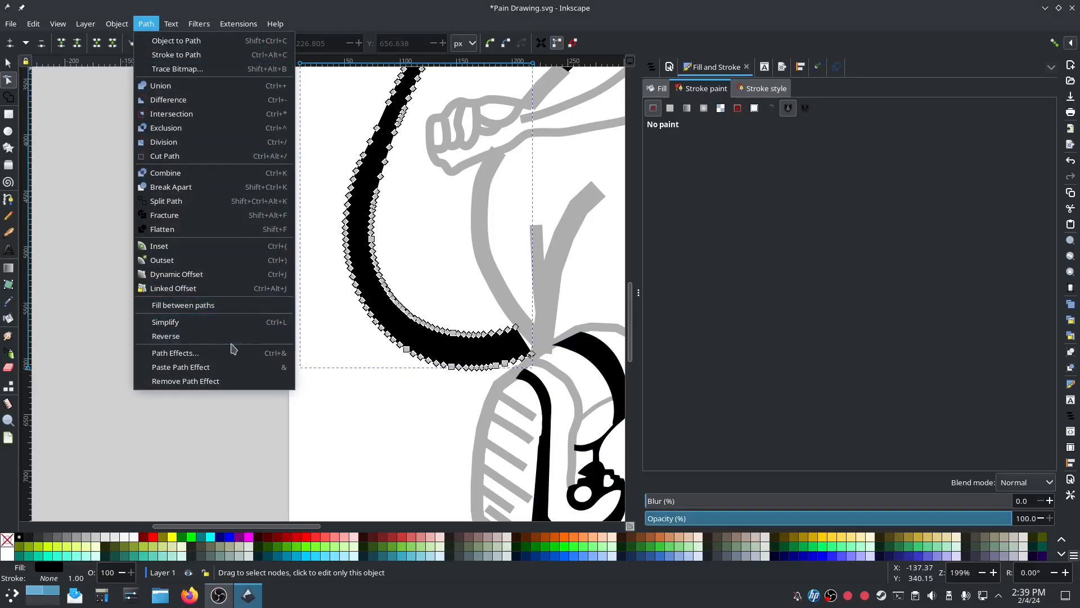
left_click(211, 322)
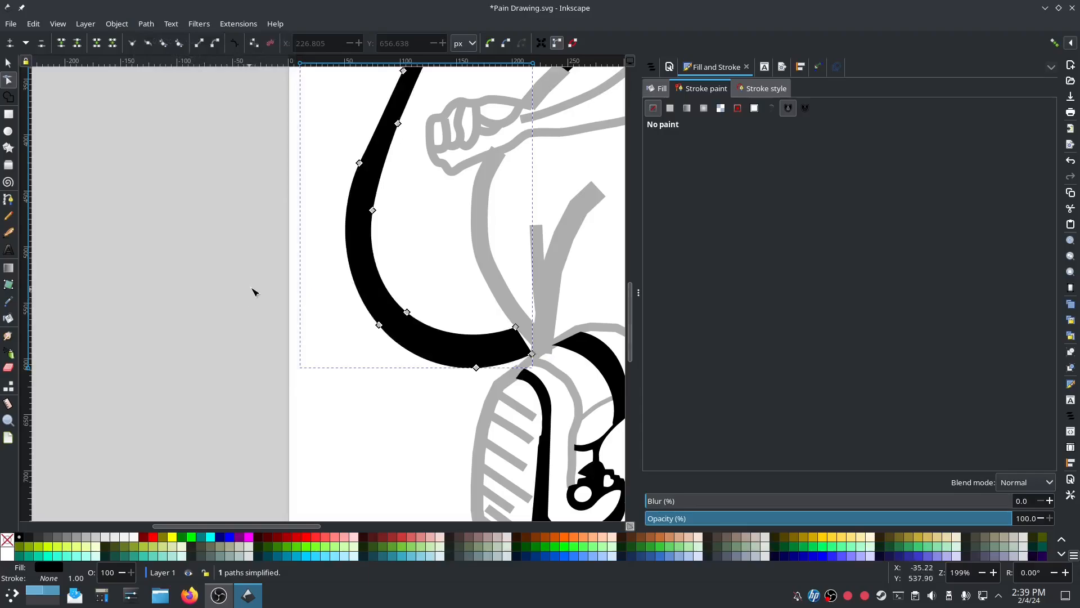
- Delete the outermost node at the tail's base and move its end corners to X 223.210, Y 593.370 and X 206.900, Y 569.577
scroll(513, 351, "up", 2)
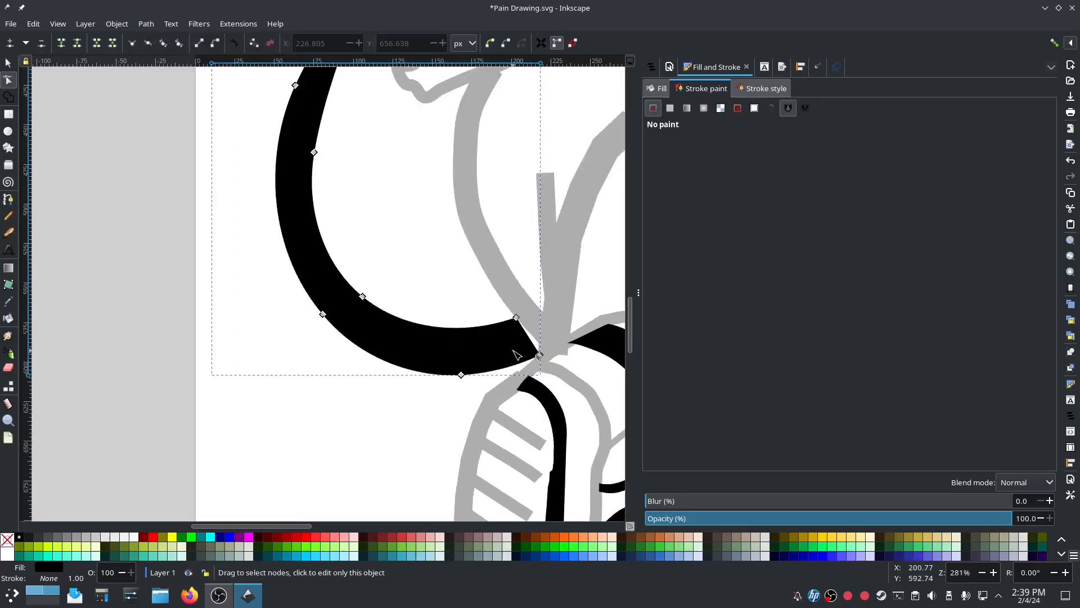
left_click_drag(518, 304, 523, 301)
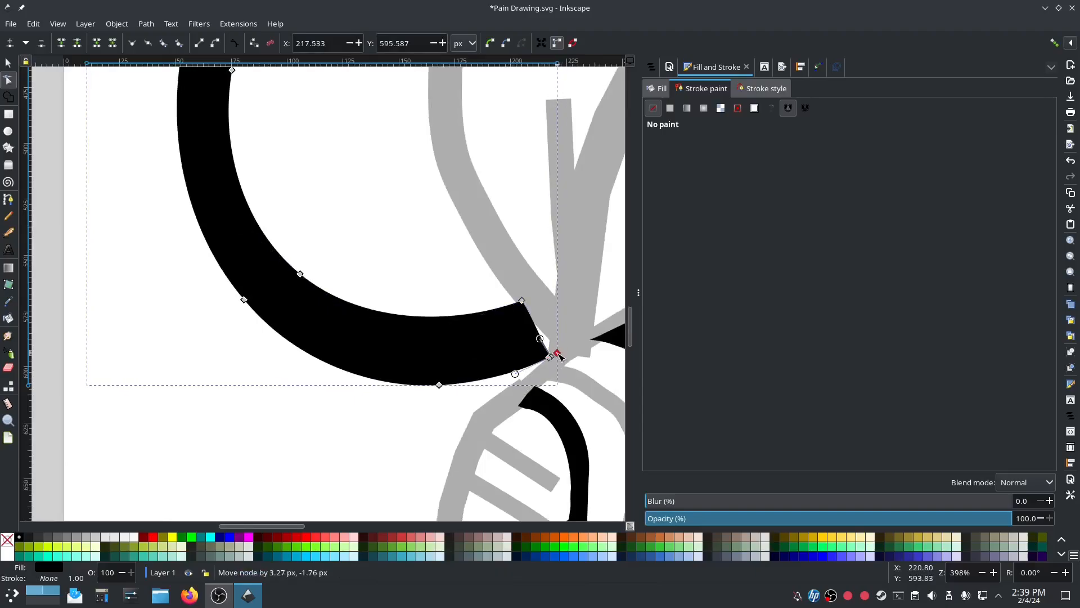
scroll(557, 353, "up", 4)
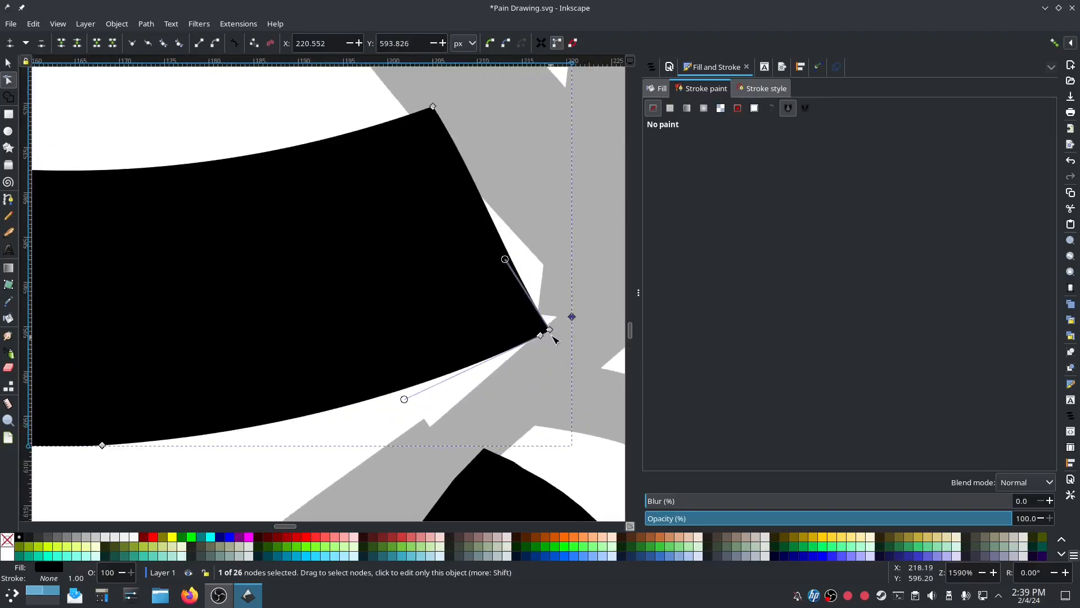
left_click(574, 318)
key("Delete")
left_click(550, 331)
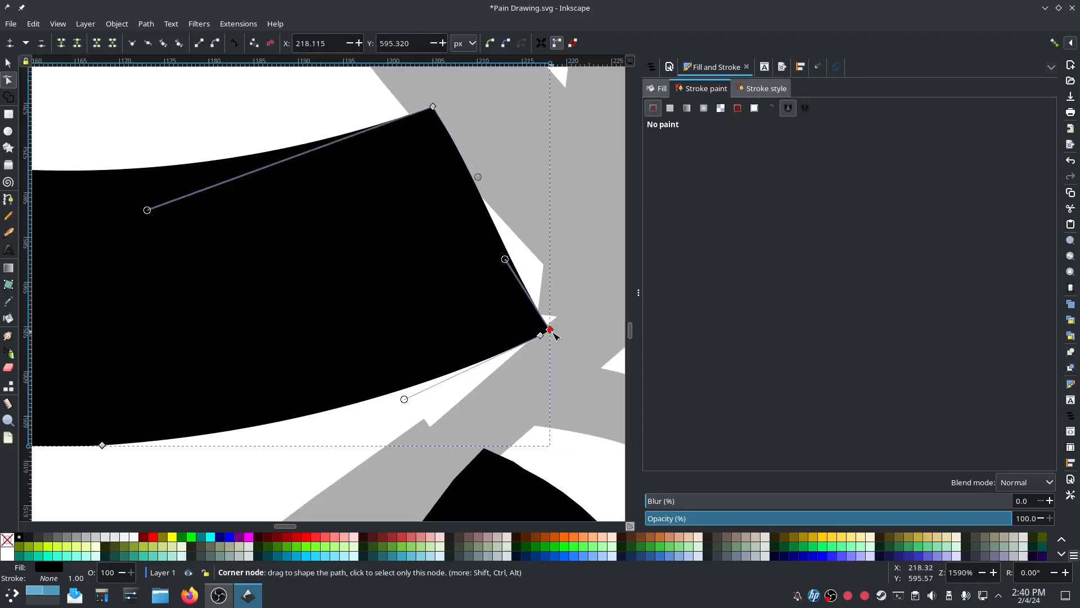
left_click_drag(550, 330, 600, 315)
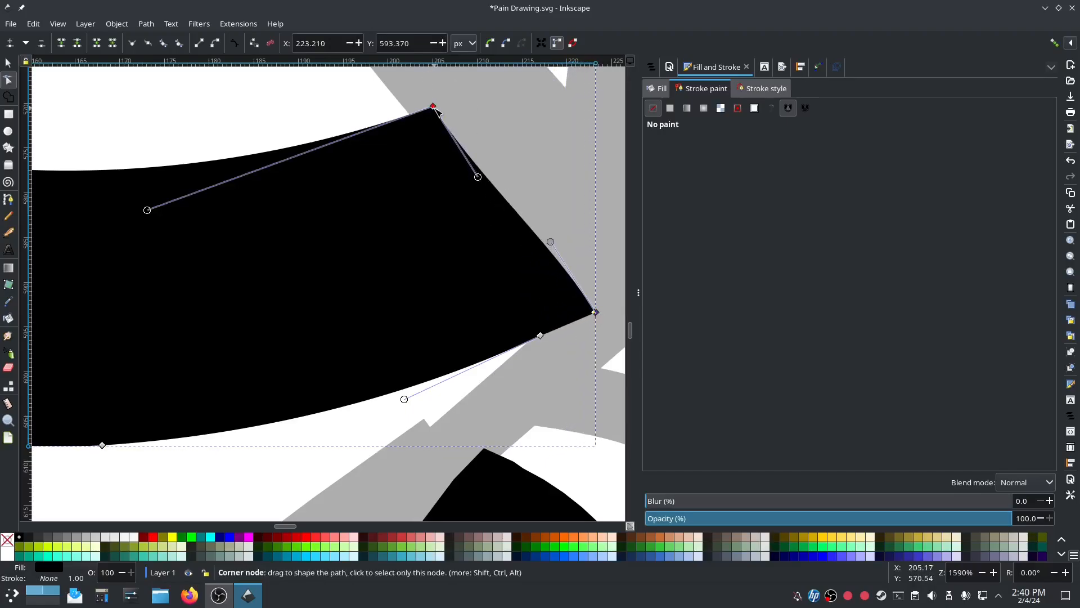
left_click_drag(432, 107, 450, 99)
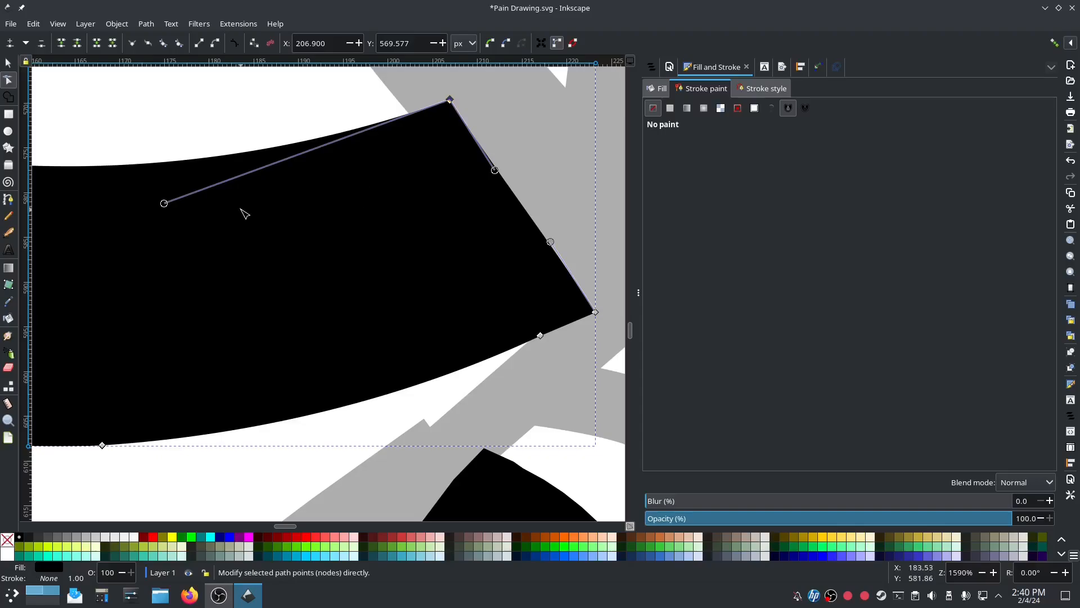
scroll(287, 242, "down", 3)
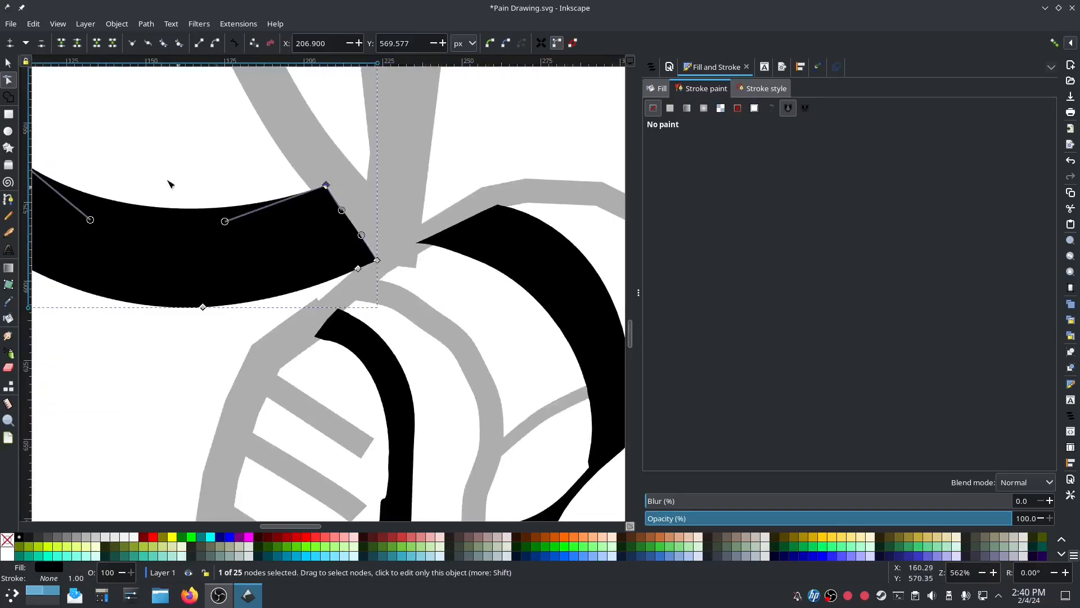
- Reshape the lower barb of the tail's arrowhead by moving its edge nodes closer to the tip and making the inner node a corner
scroll(177, 191, "up", 10)
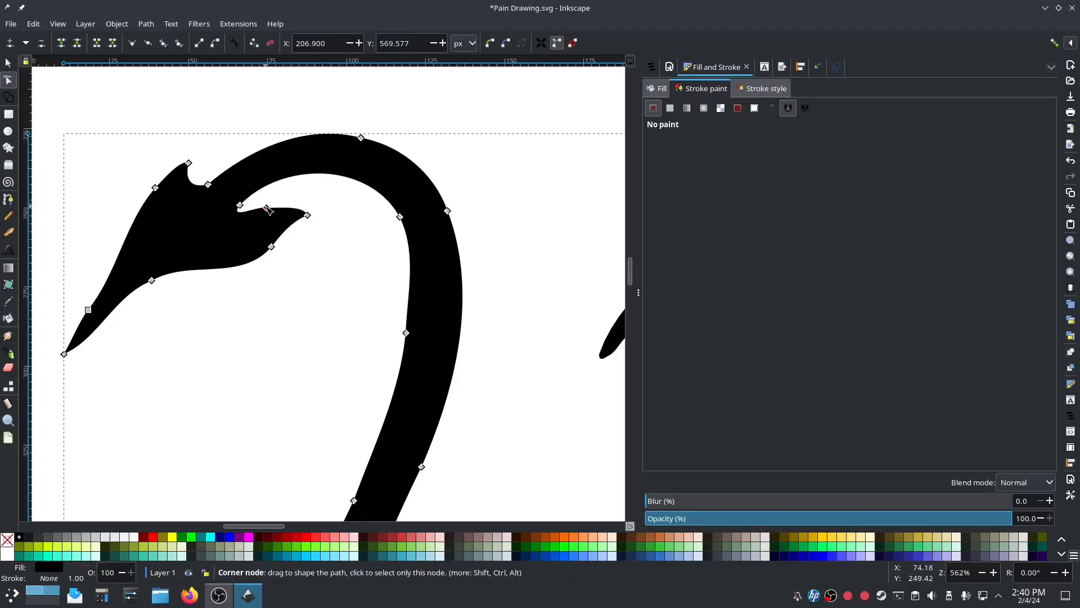
left_click_drag(273, 247, 253, 264)
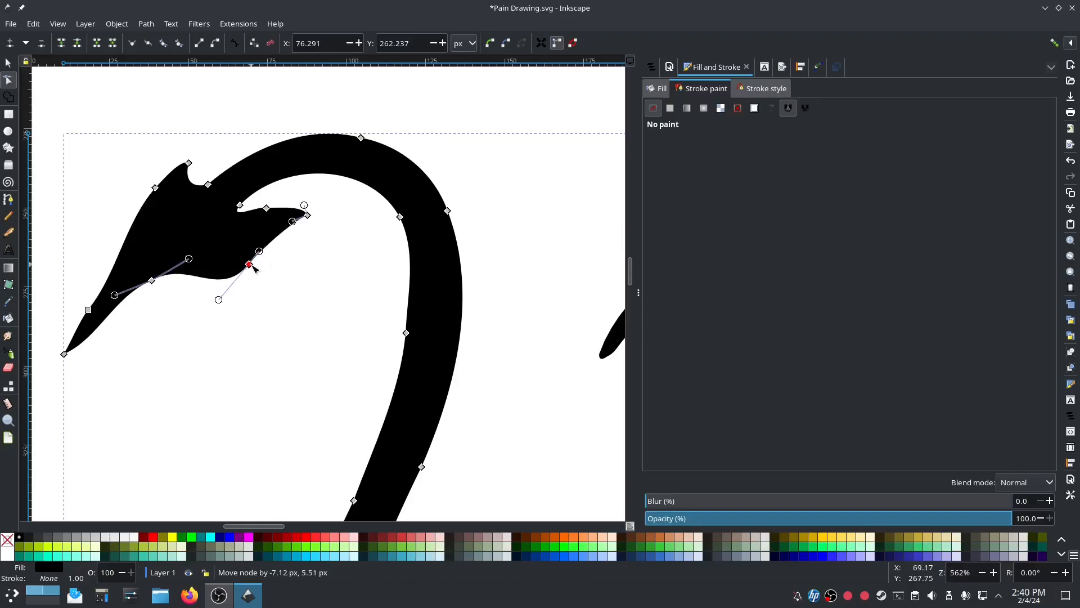
left_click_drag(268, 207, 247, 240)
left_click(133, 44)
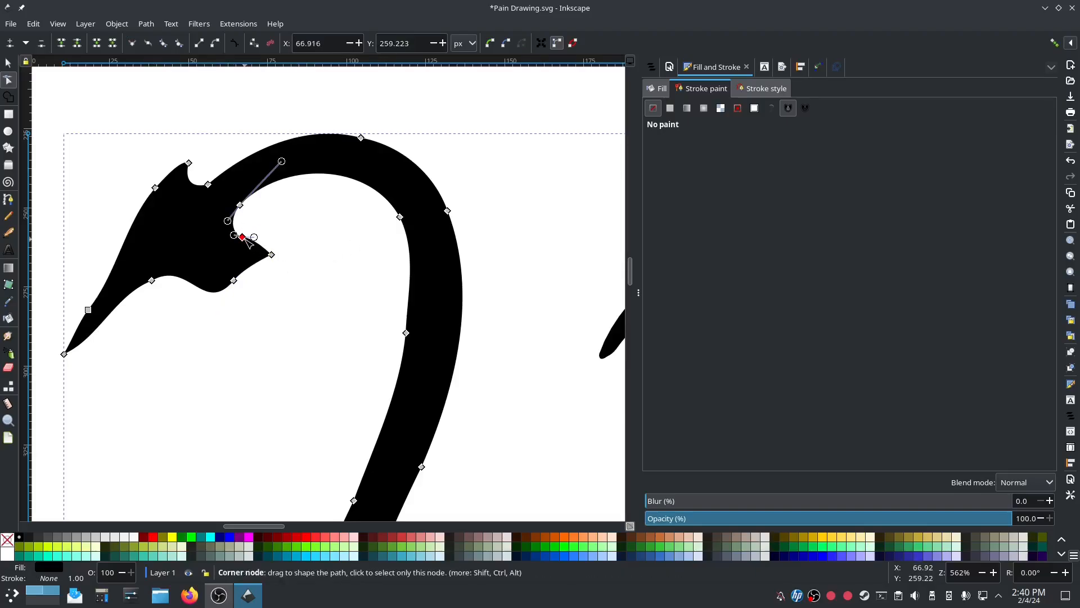
left_click_drag(244, 208, 261, 197)
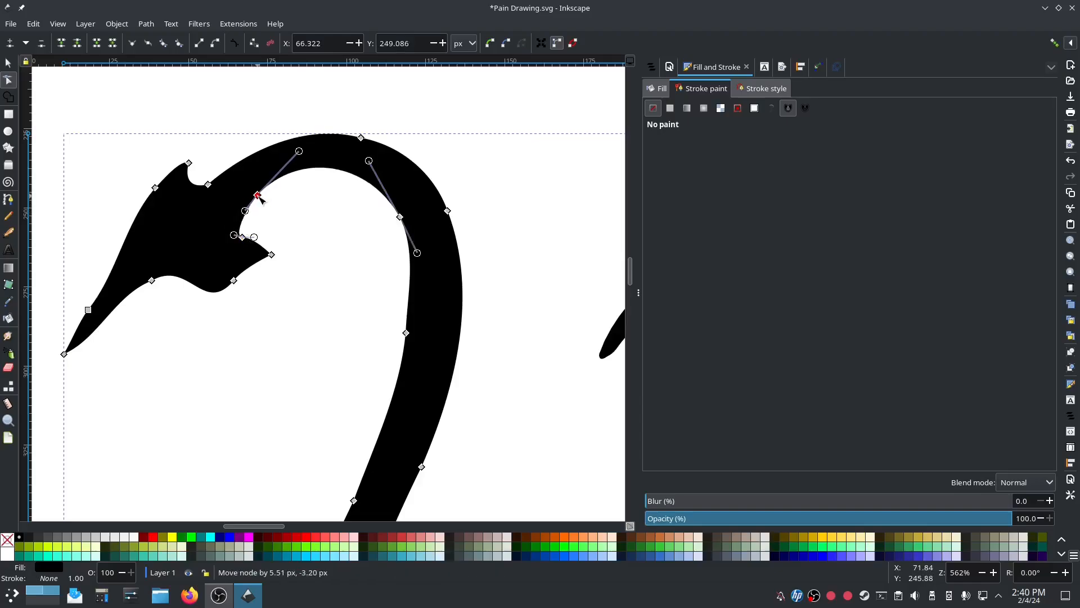
left_click_drag(244, 239, 235, 286)
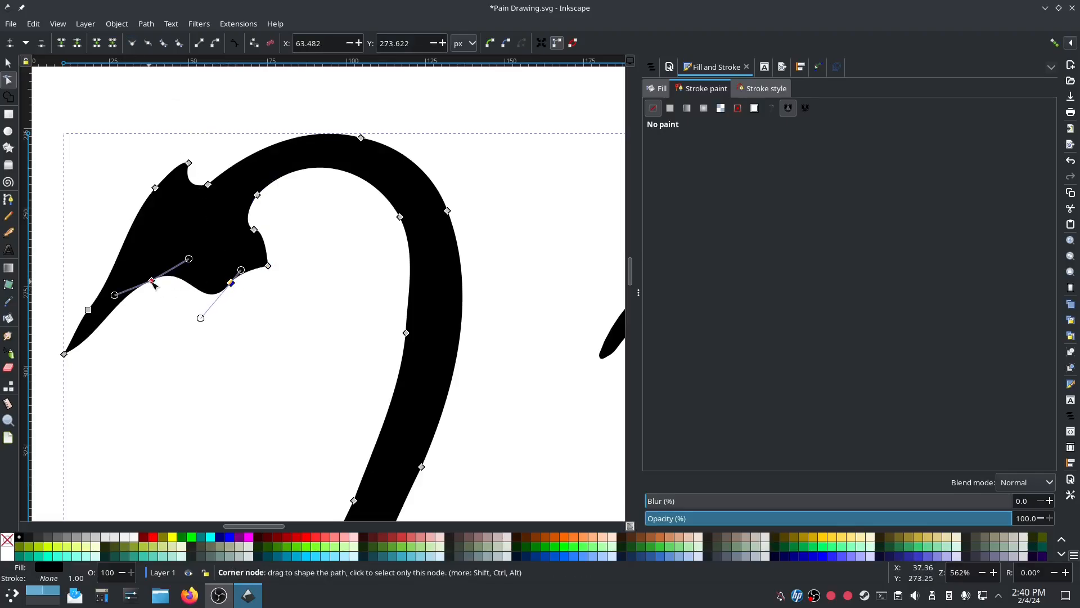
left_click_drag(152, 280, 154, 302)
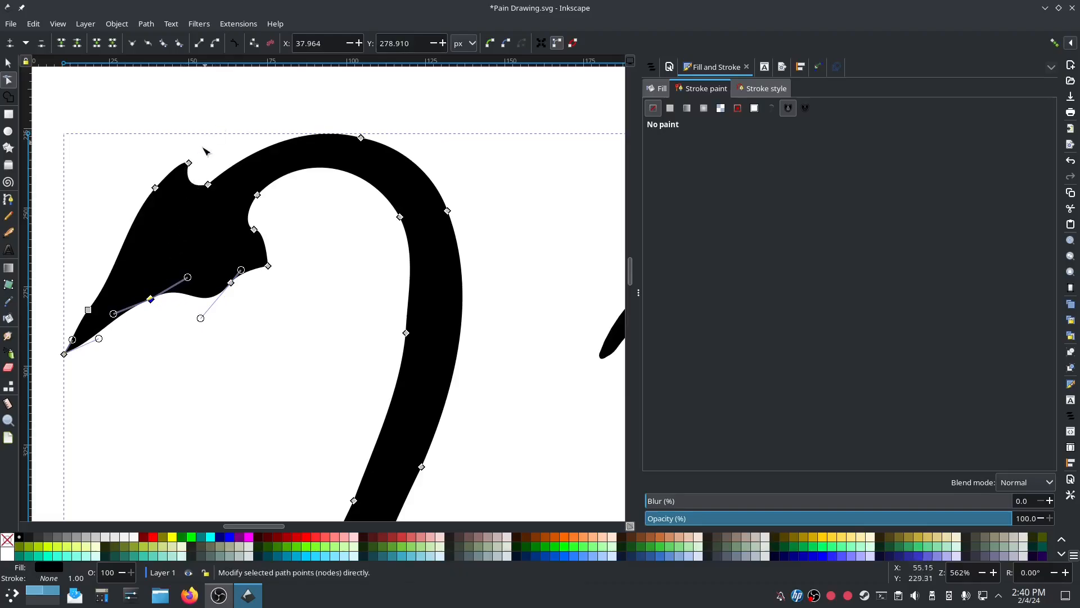
- Reshape the upper barb of the tail's arrowhead, moving its outer edge node to X 30.054, Y 250.266
left_click_drag(155, 187, 144, 209)
left_click_drag(189, 163, 219, 178)
left_click(254, 230)
left_click_drag(250, 225, 264, 241)
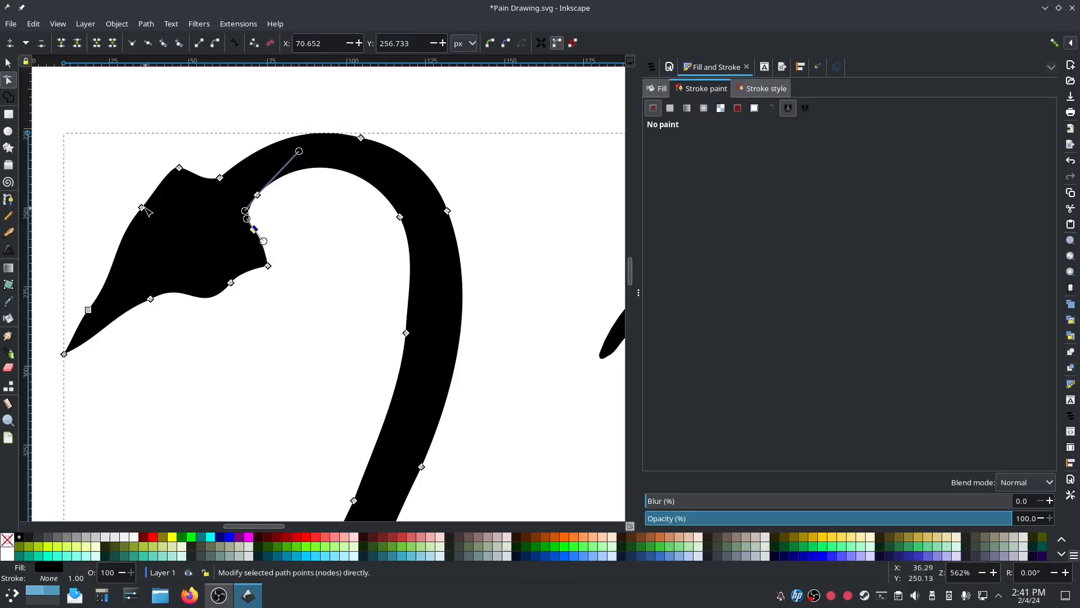
left_click_drag(142, 207, 126, 209)
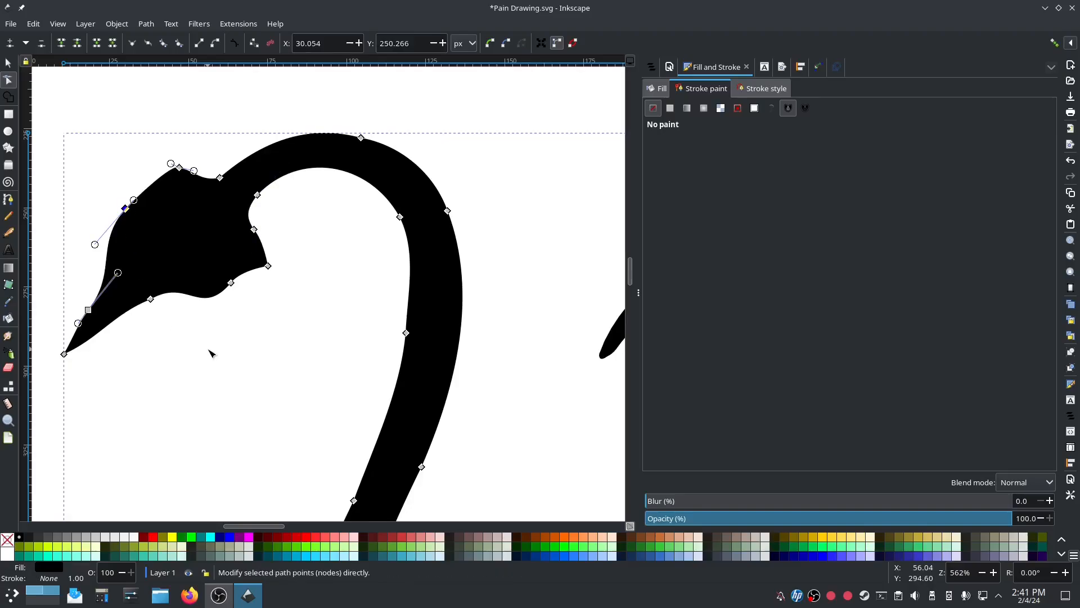
- Remove the tail's fill and give it a flat black stroke
left_click(659, 88)
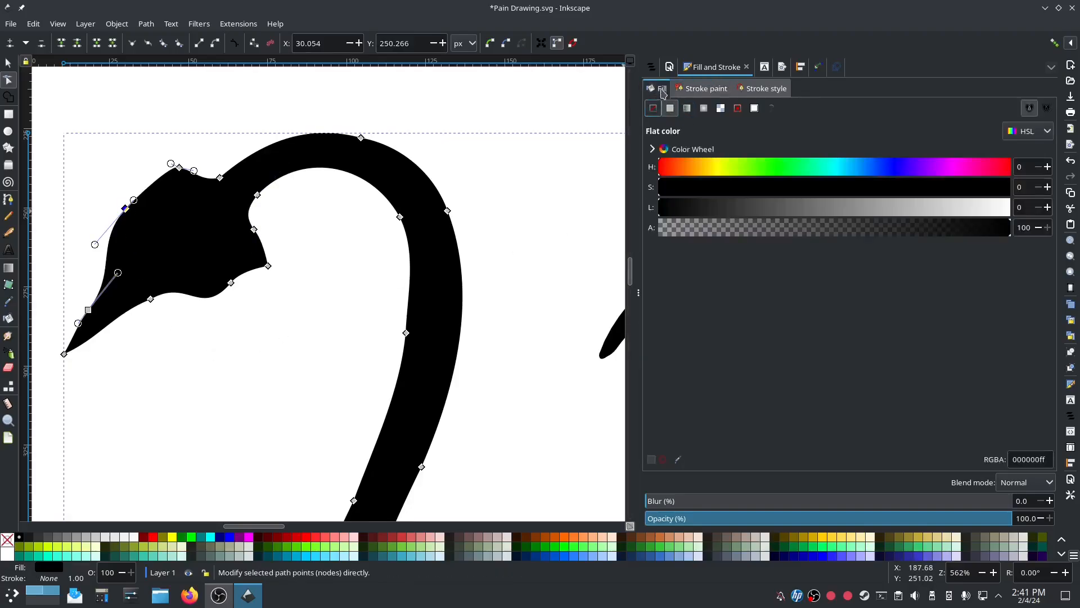
left_click(653, 108)
left_click(684, 89)
left_click(670, 108)
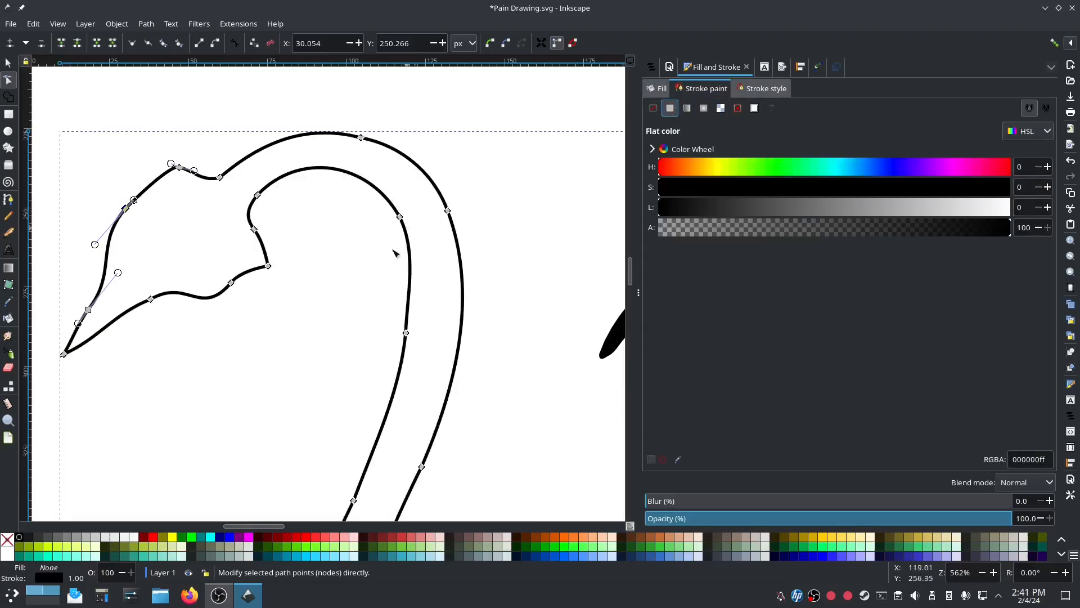
- Break the tail outline at the arrowhead's tip and move the loose end node to X 10.342, Y 297.475
left_click_drag(120, 353, 338, 257)
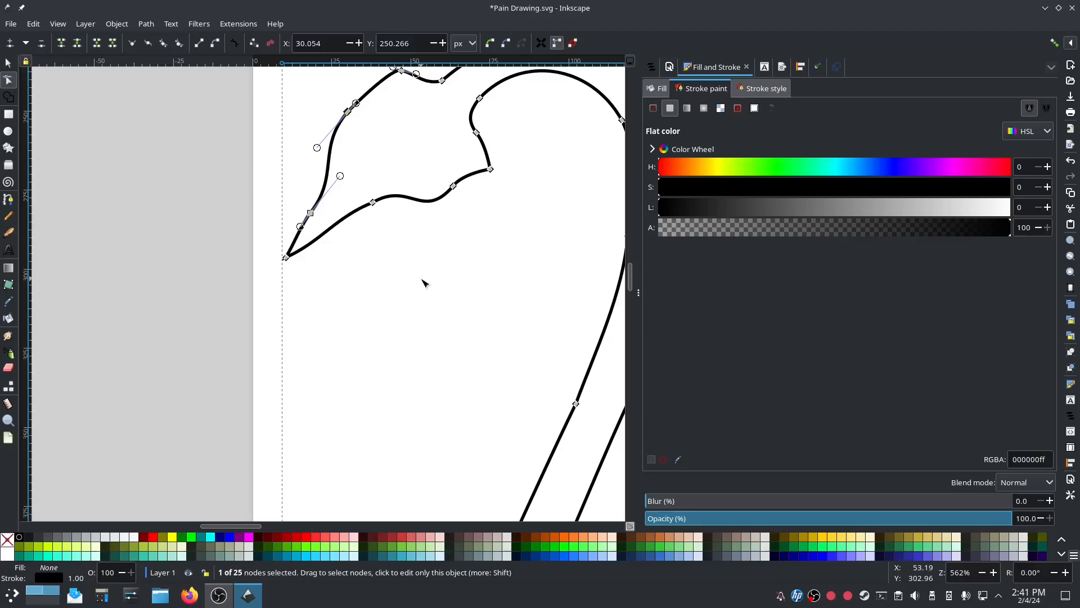
left_click_drag(516, 331, 420, 324)
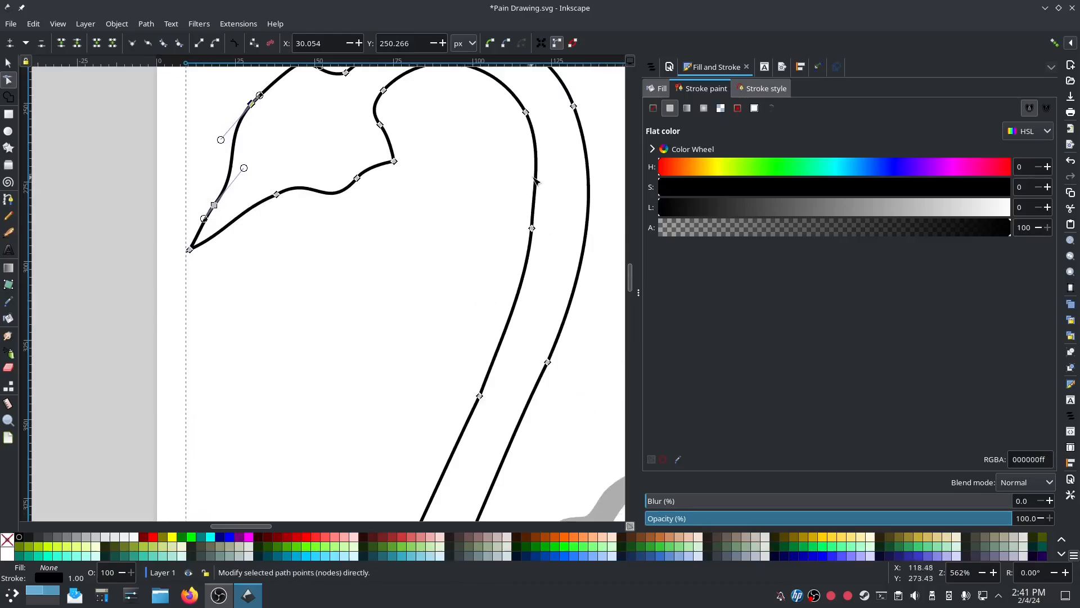
left_click(190, 251)
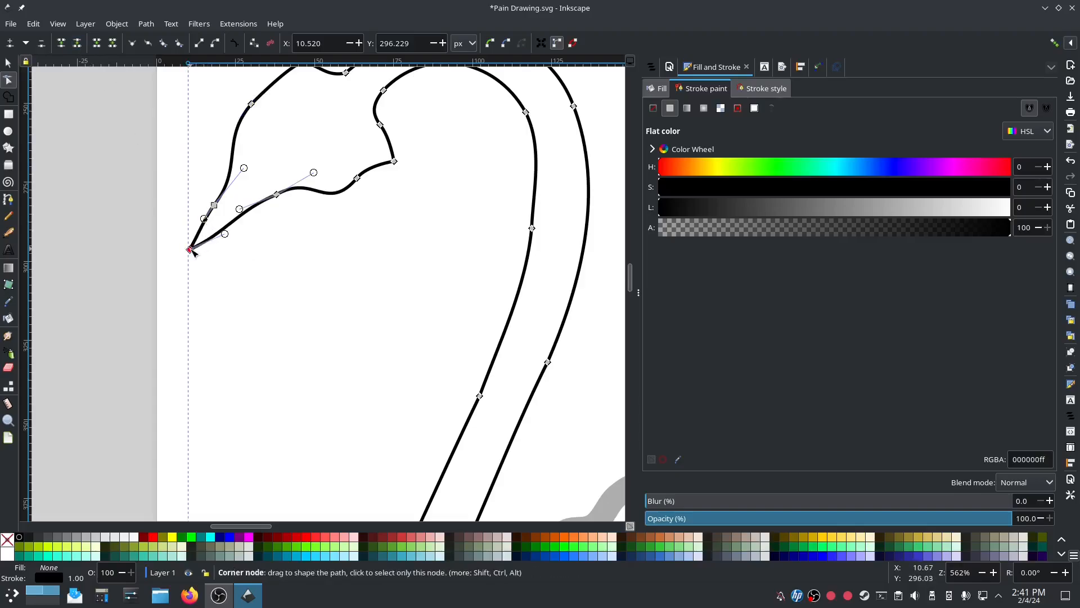
left_click_drag(191, 250, 189, 254)
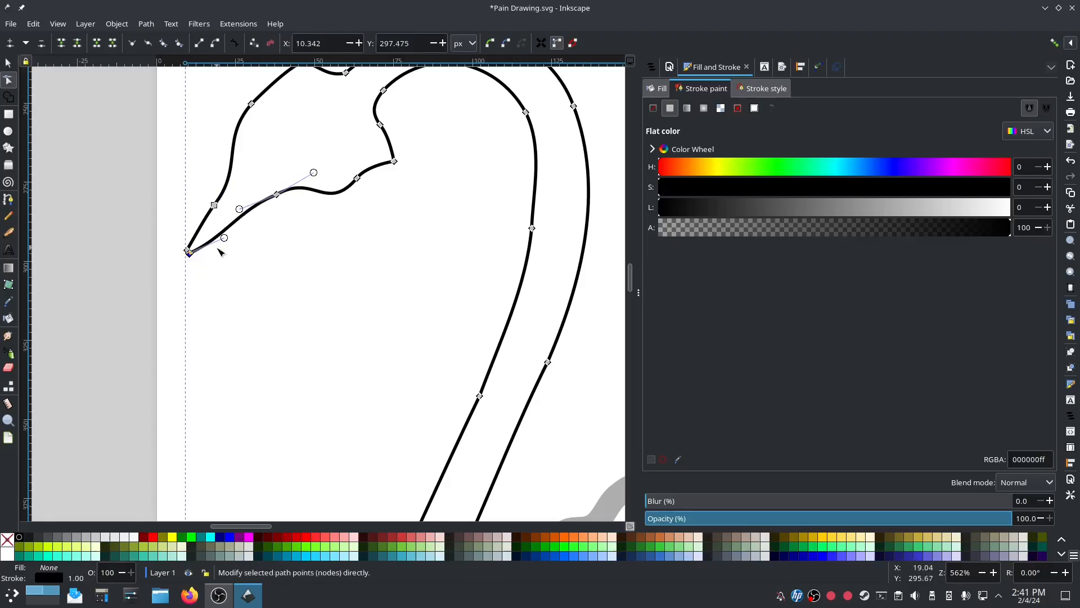
scroll(312, 298, "down", 2)
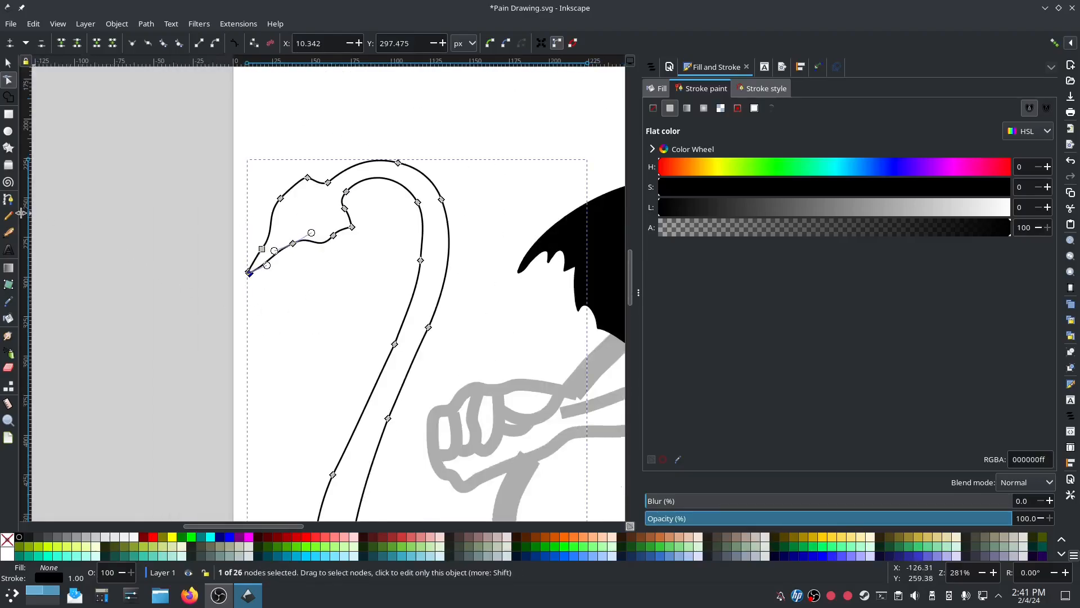
left_click(422, 242)
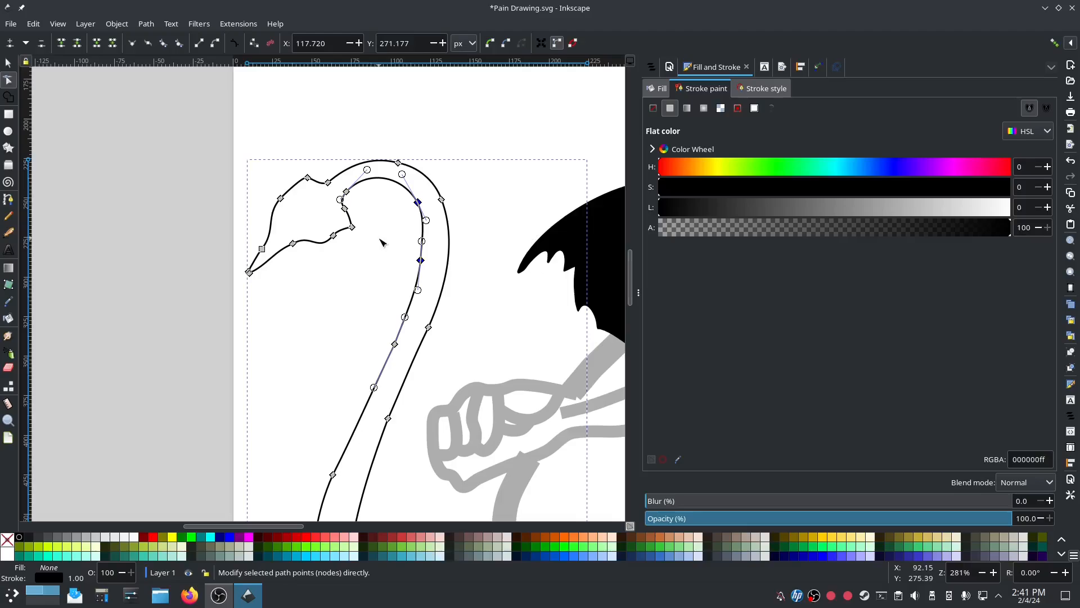
left_click(9, 200)
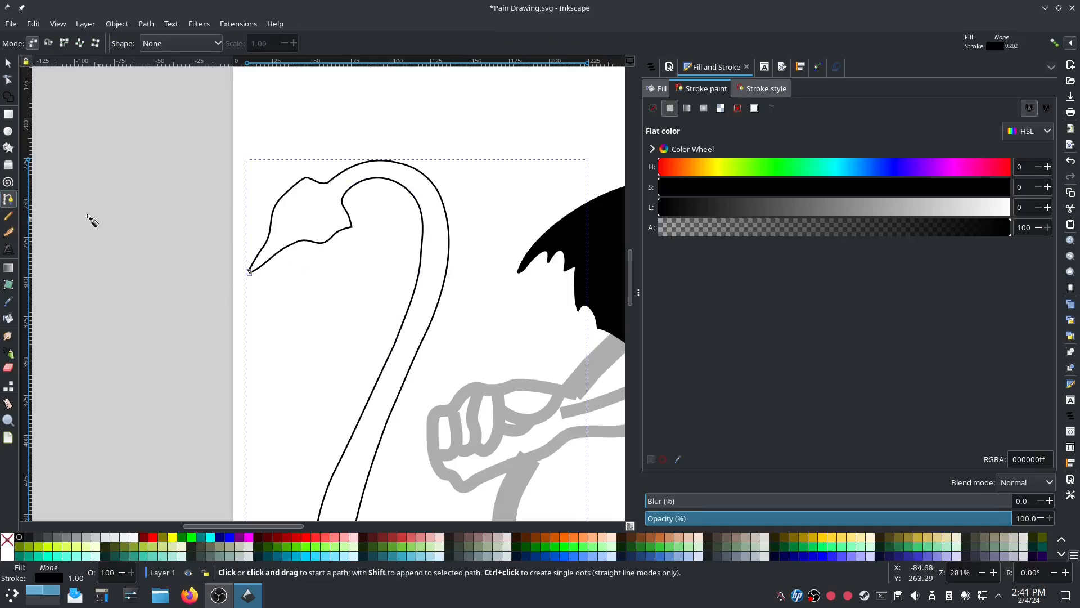
left_click(9, 216)
left_click(312, 242)
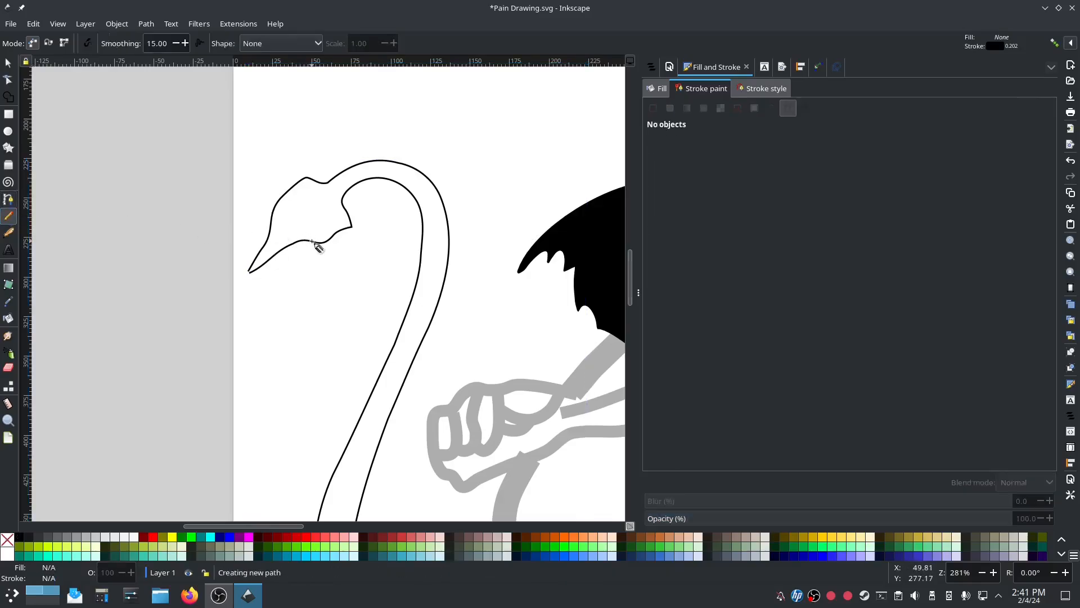
left_click(8, 62)
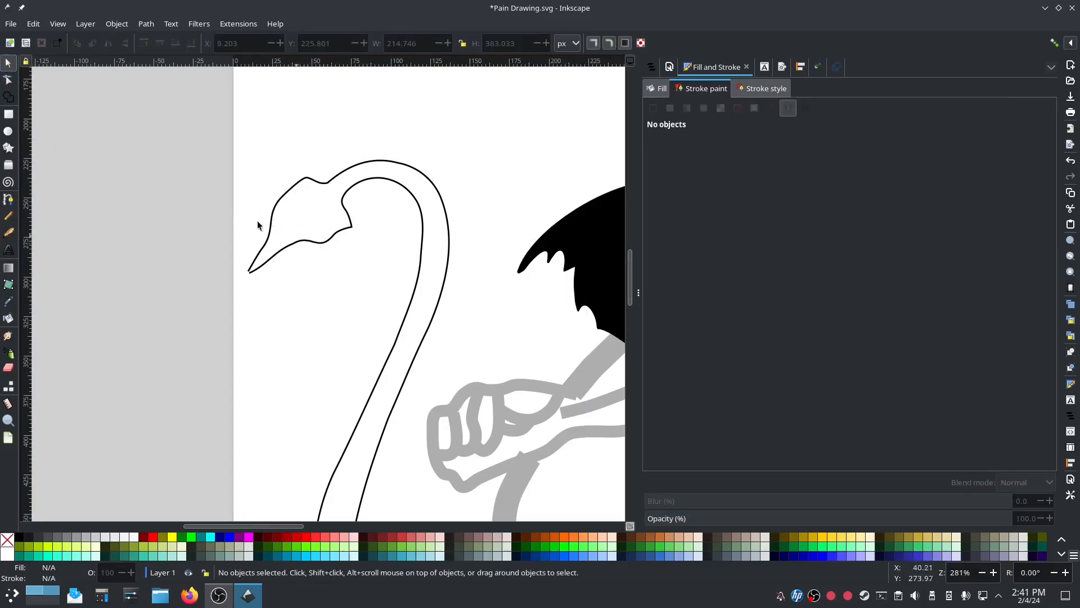
- Place the tail outline path in its own group, then select the path inside that group for node editing
left_click(9, 80)
left_click(317, 242)
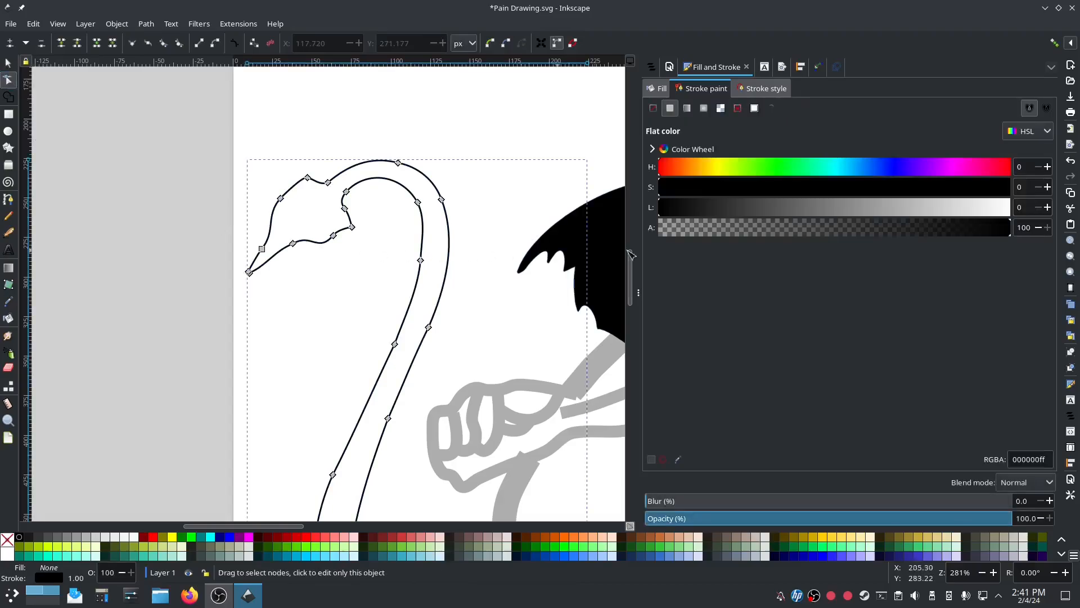
left_click(652, 67)
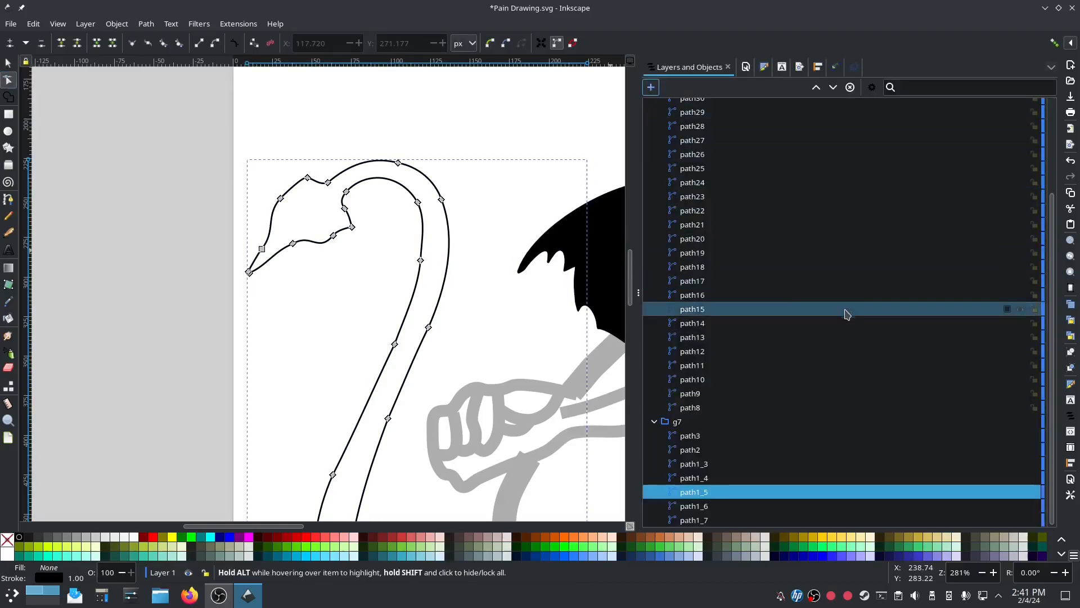
right_click(711, 493)
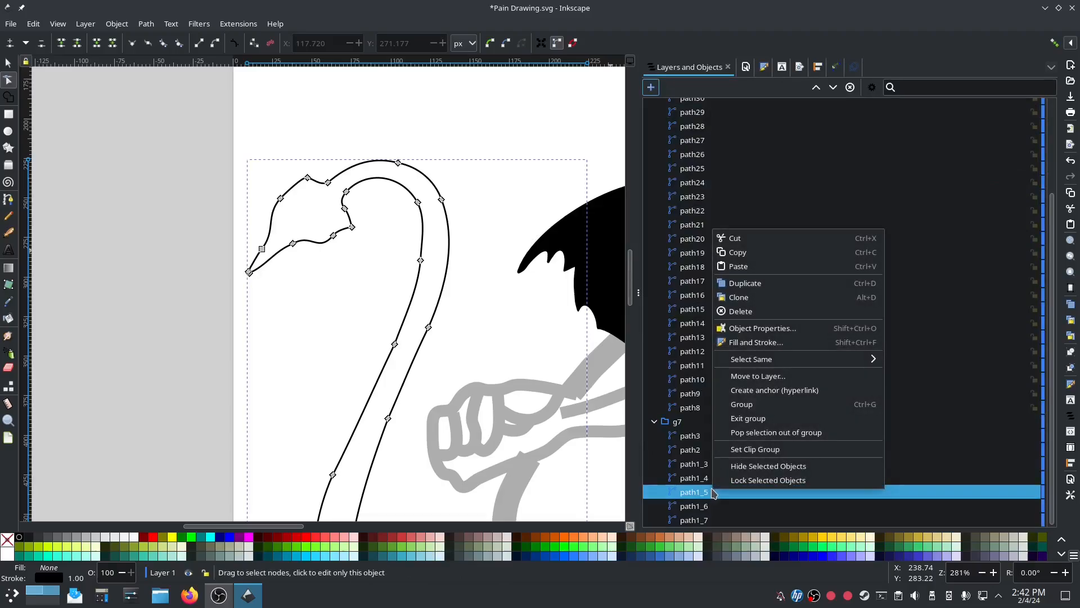
left_click(751, 400)
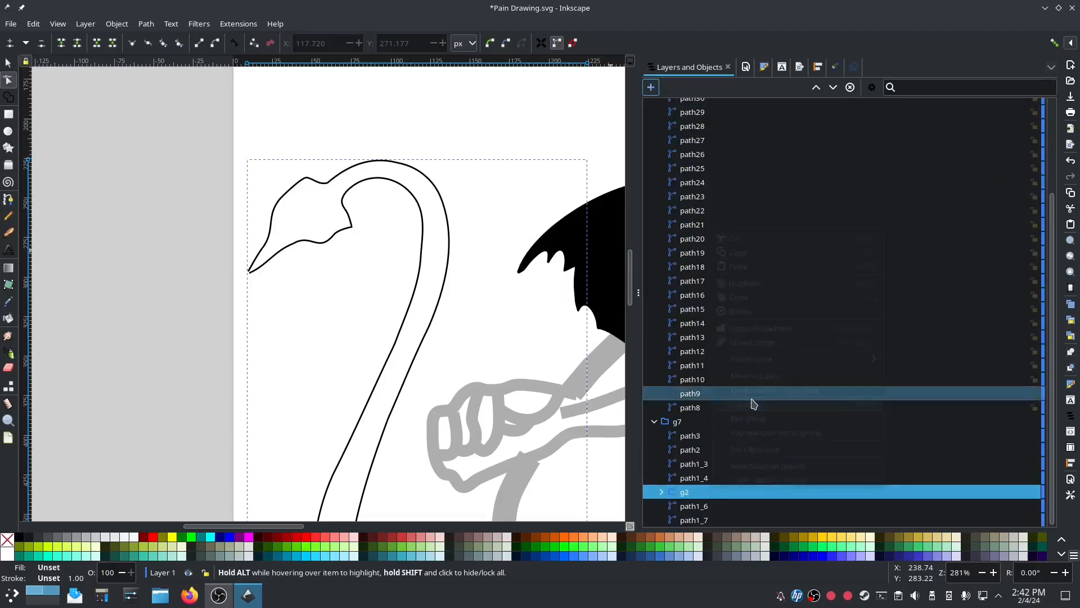
double_click(684, 491)
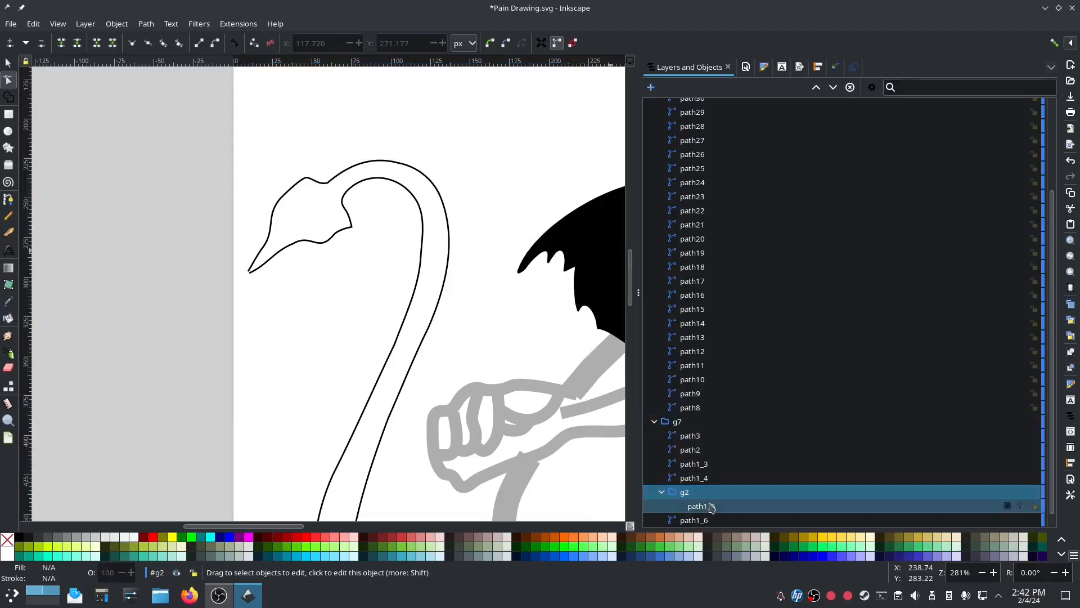
scroll(708, 500, "down", 1)
left_click(710, 495)
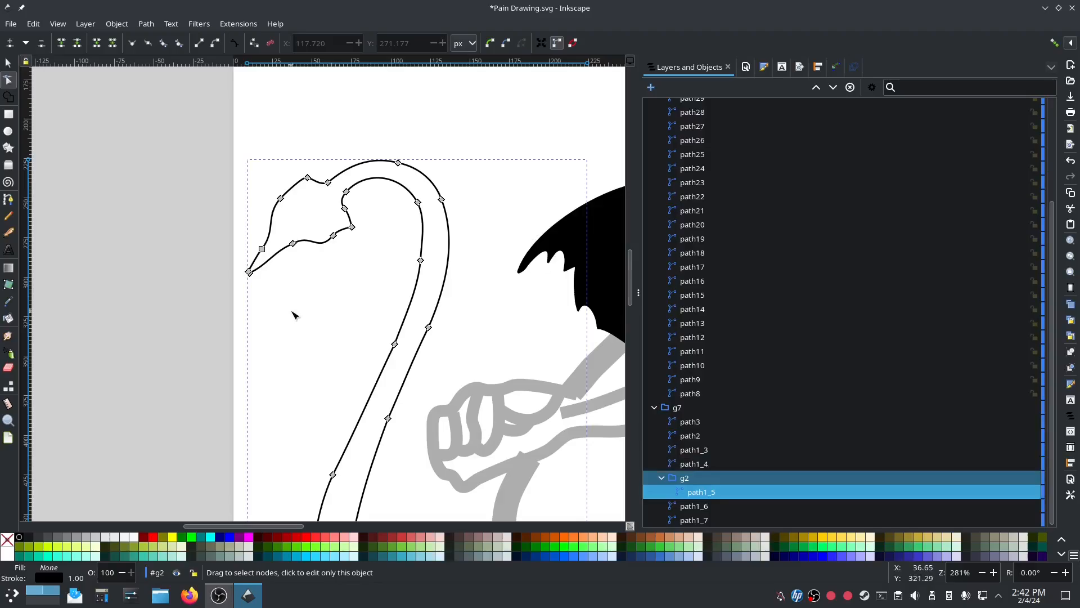
- Open the tail's base by breaking its straight end segment at a new node and deleting both loose end nodes
scroll(295, 315, "down", 5)
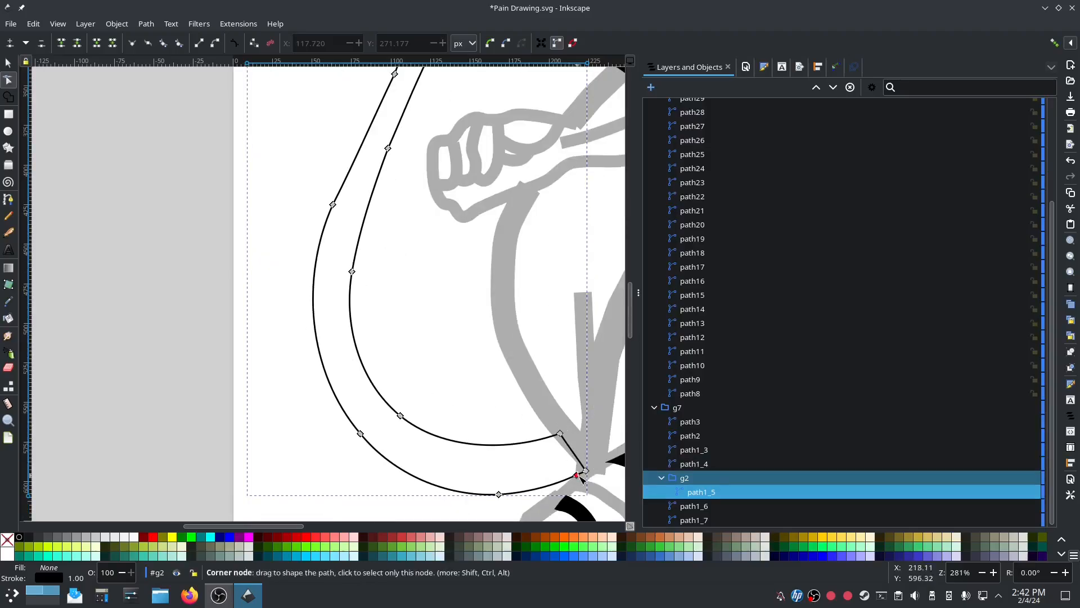
scroll(568, 459, "up", 4)
left_click_drag(566, 464, 388, 346)
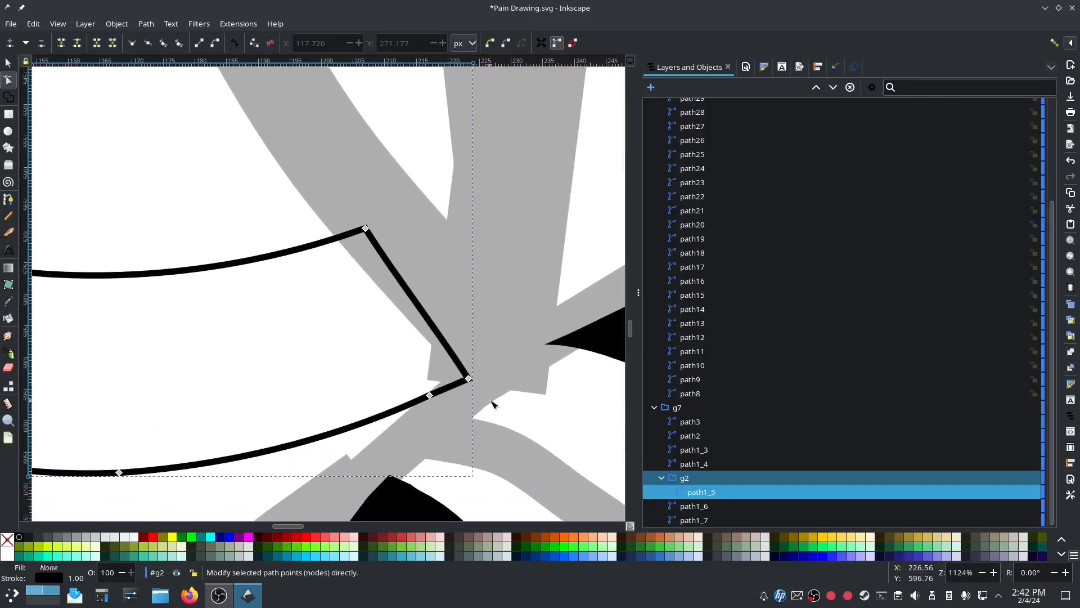
double_click(426, 315)
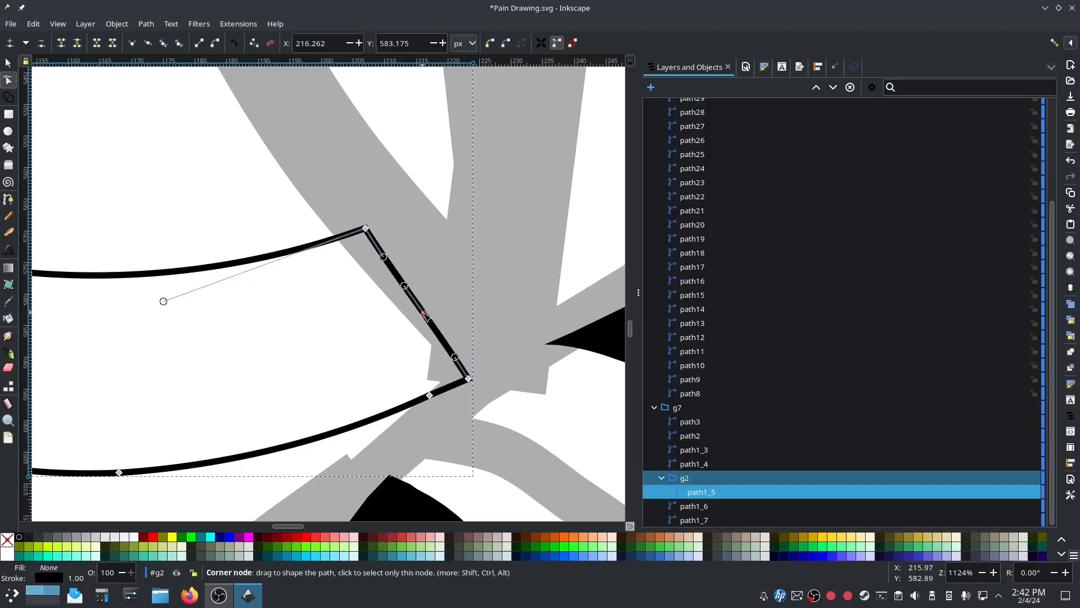
key("shift+b")
left_click_drag(425, 316, 387, 259)
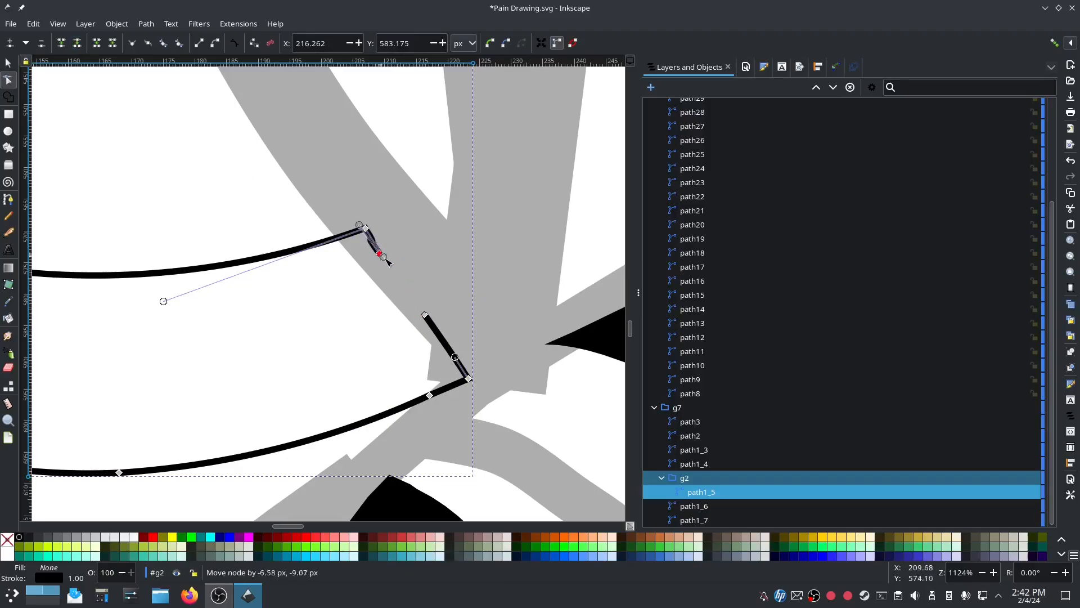
left_click_drag(425, 315, 443, 338)
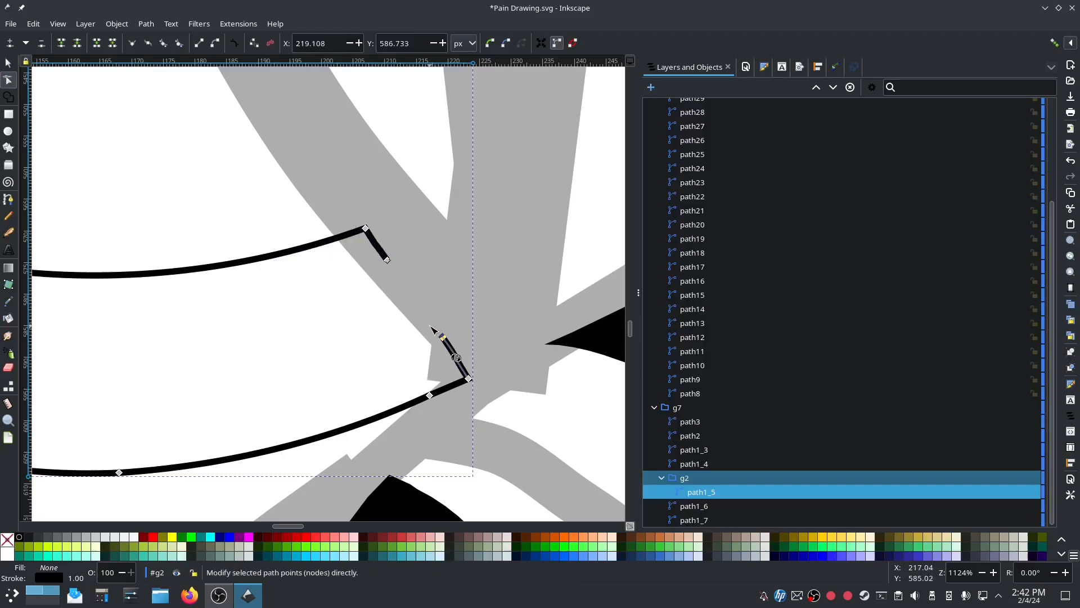
key("Delete")
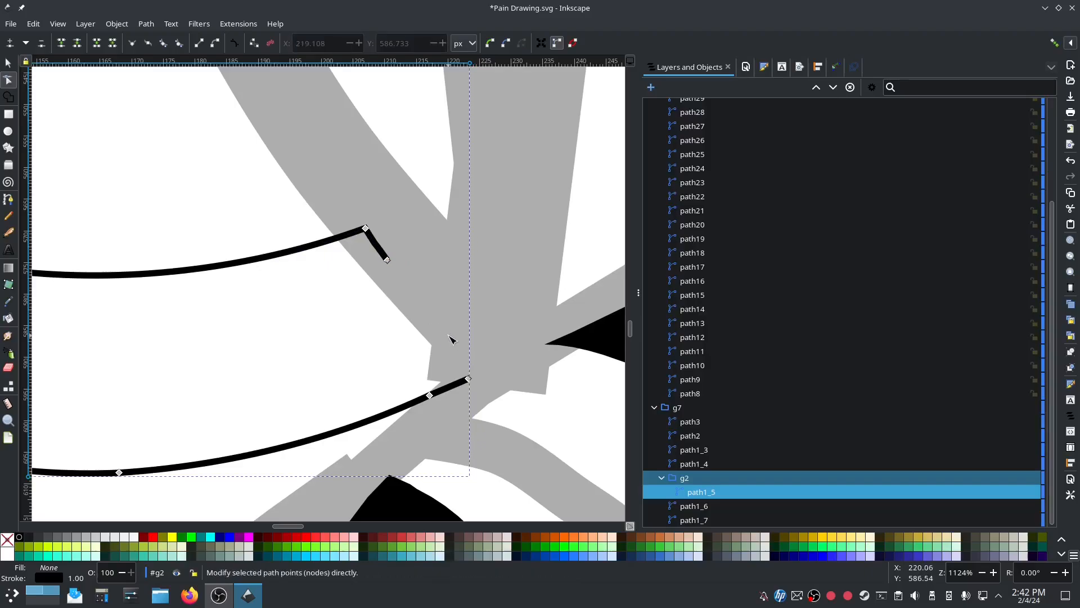
left_click(387, 259)
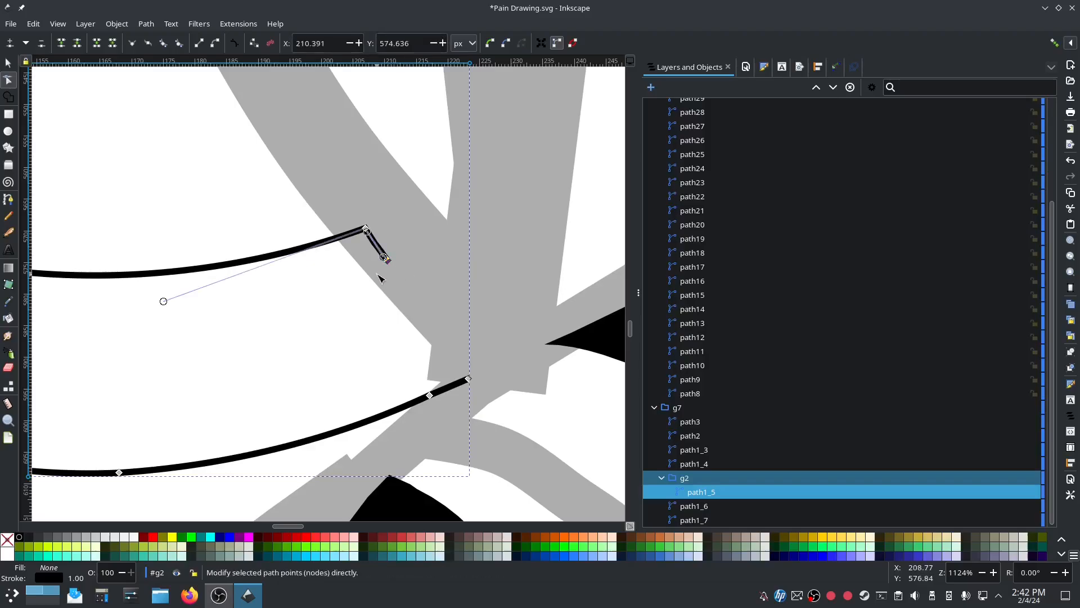
key("Delete")
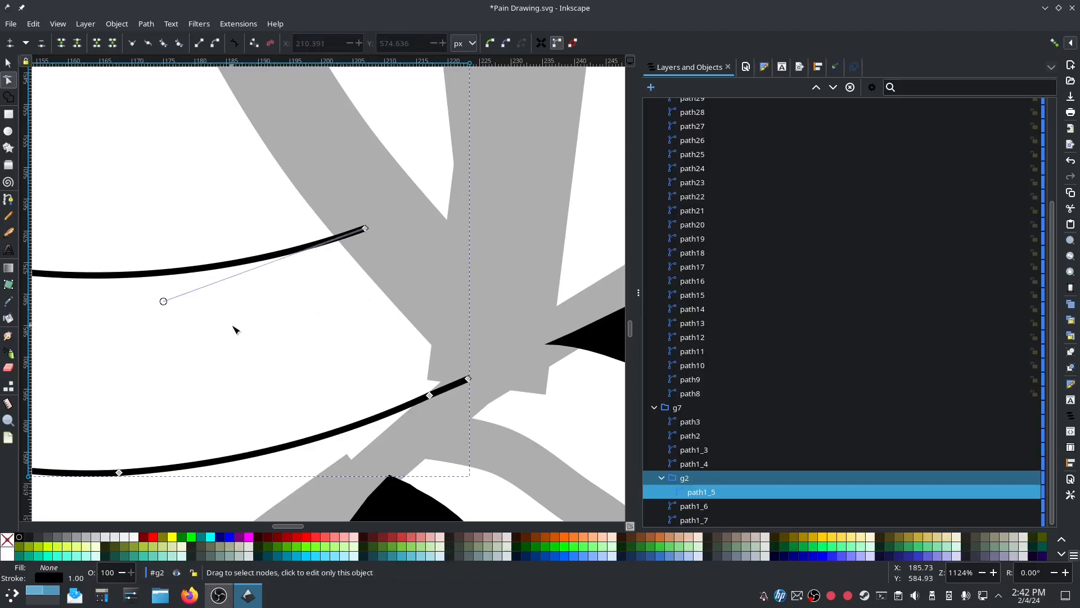
- Break the opened tail outline apart into separate paths for its two edges
scroll(250, 331, "down", 2, "ctrl")
left_click_drag(249, 330, 511, 304)
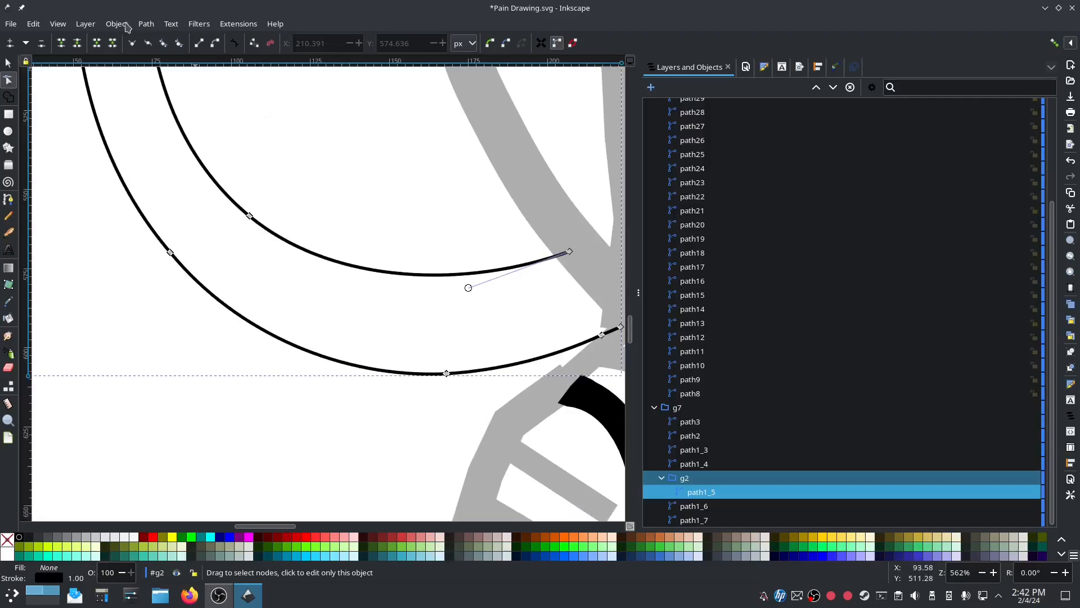
left_click(148, 25)
left_click(152, 189)
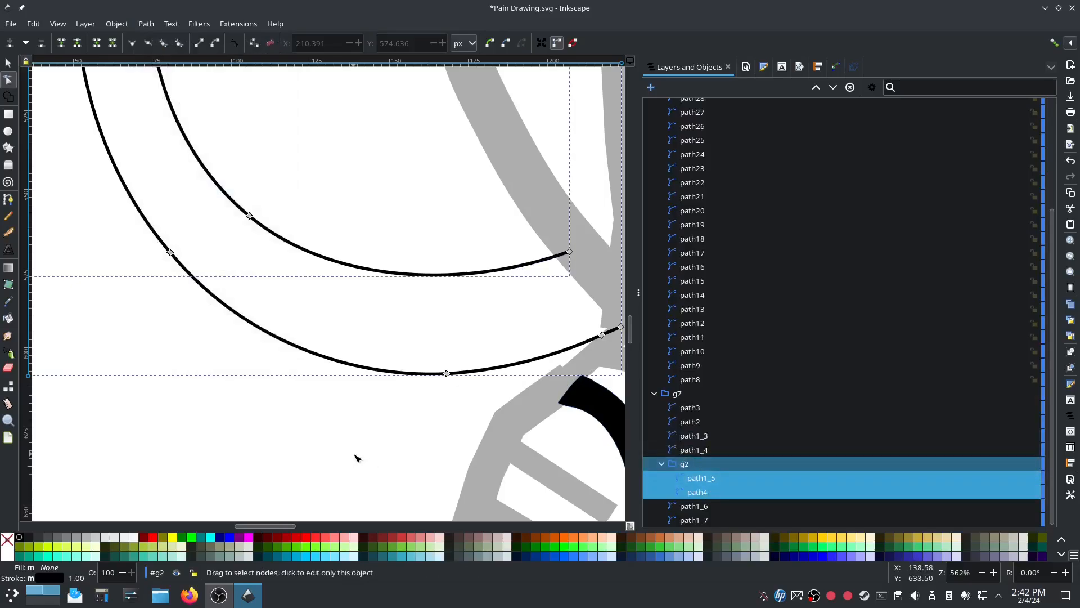
- Reverse the direction of the tail edge path that ends at the upper side of the base
left_click(344, 420)
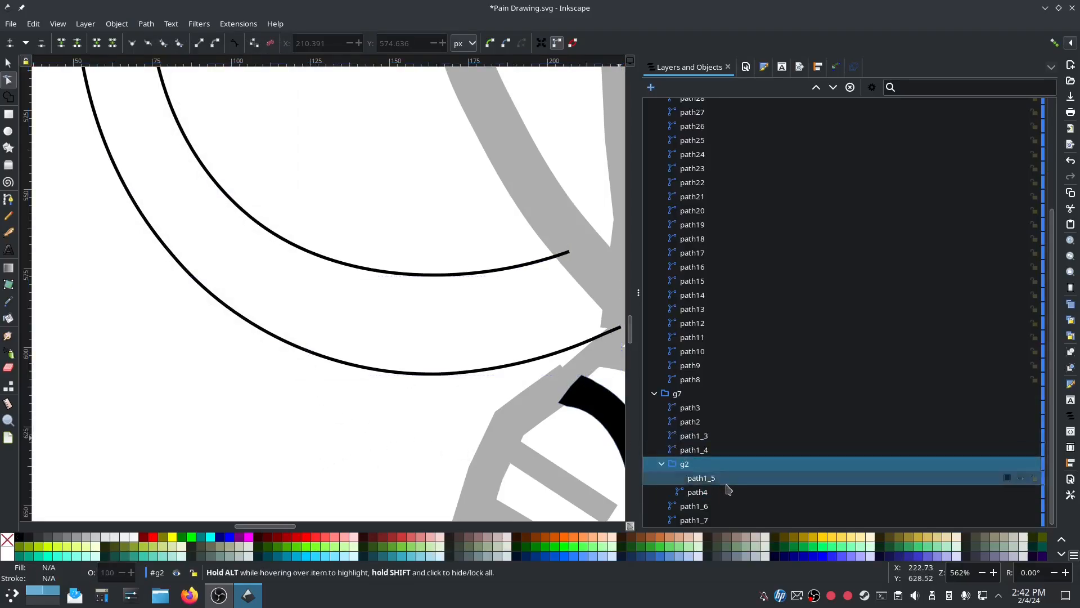
left_click(705, 493)
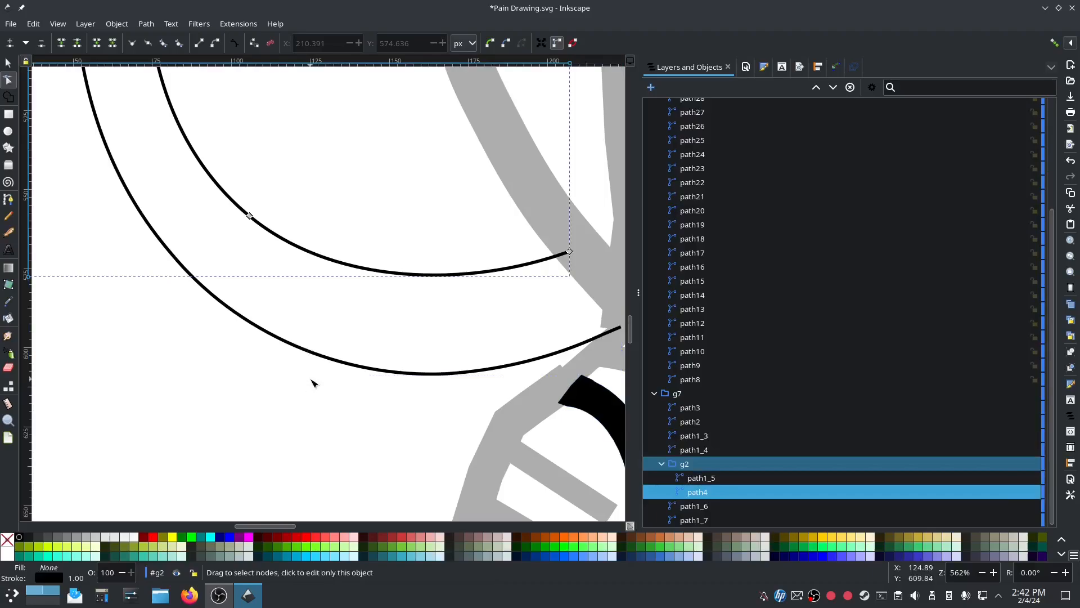
scroll(170, 377, "down", 2)
left_click_drag(195, 384, 440, 387)
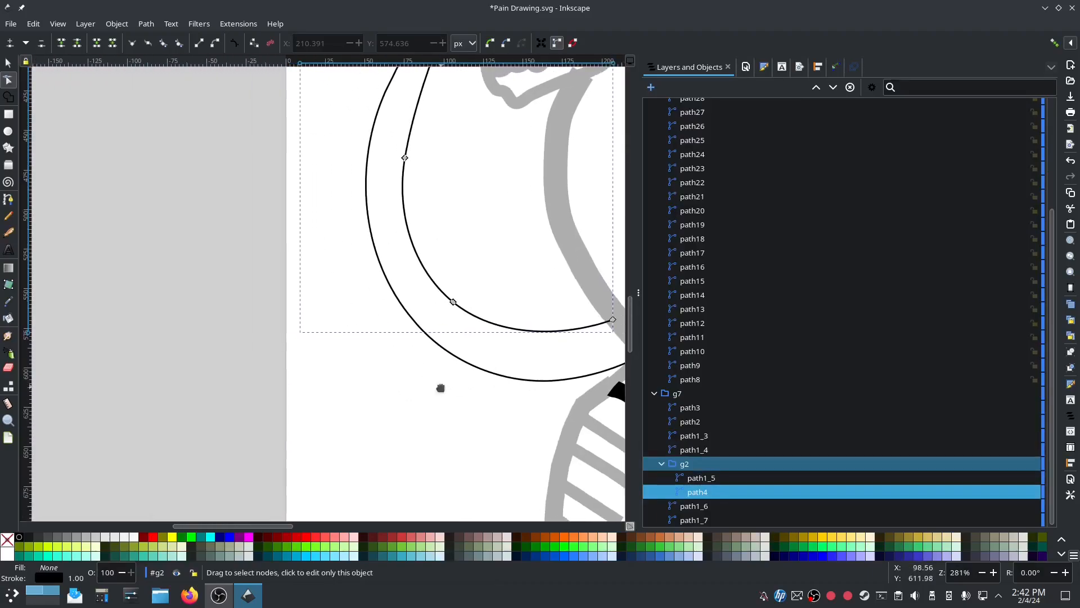
left_click_drag(291, 289, 184, 386)
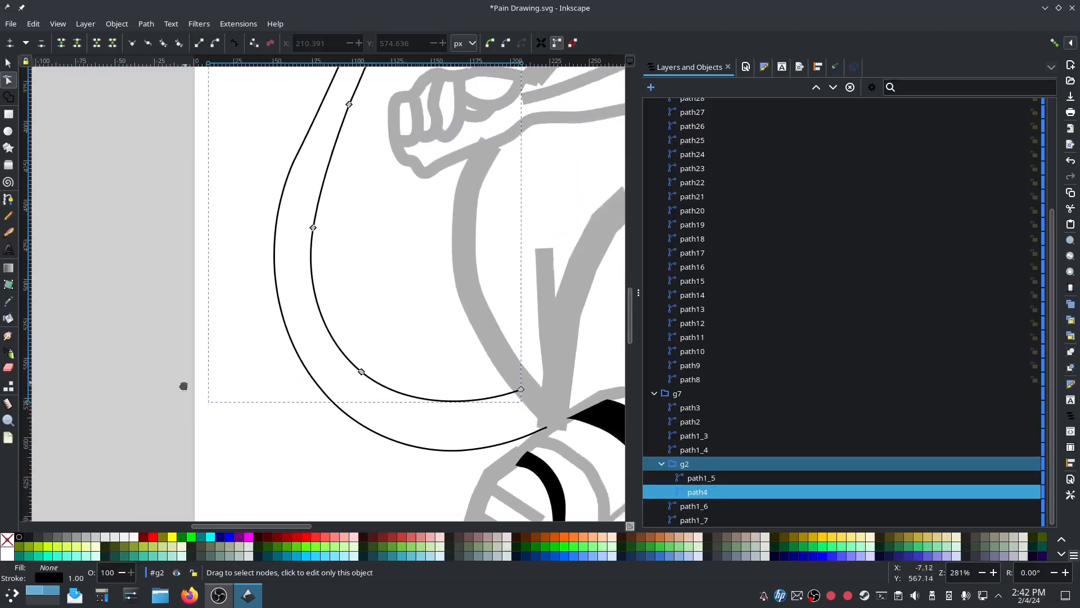
left_click(146, 25)
left_click(177, 338)
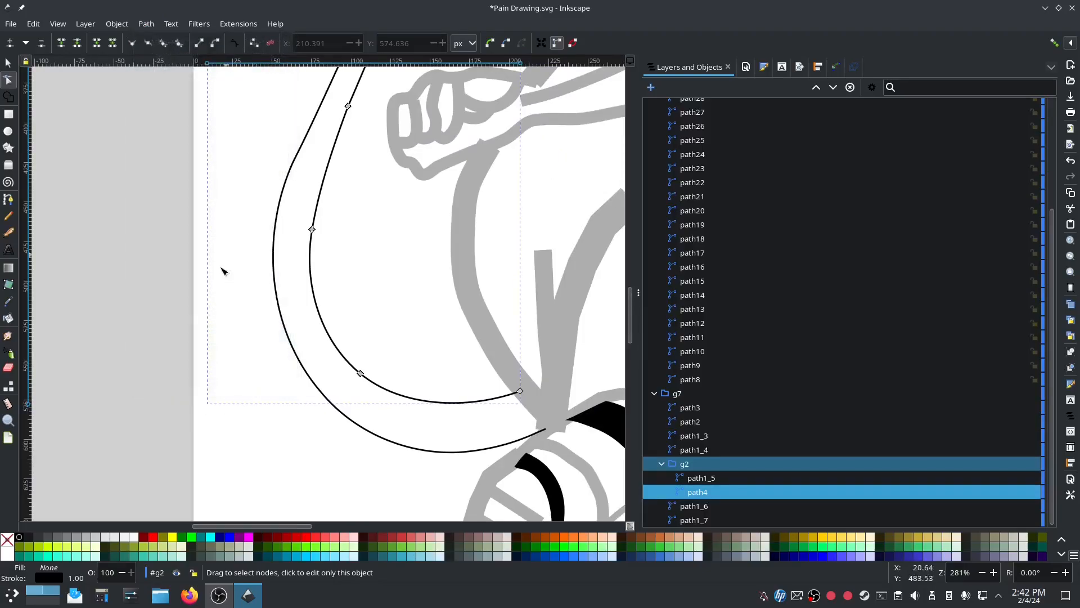
left_click_drag(221, 268, 197, 458)
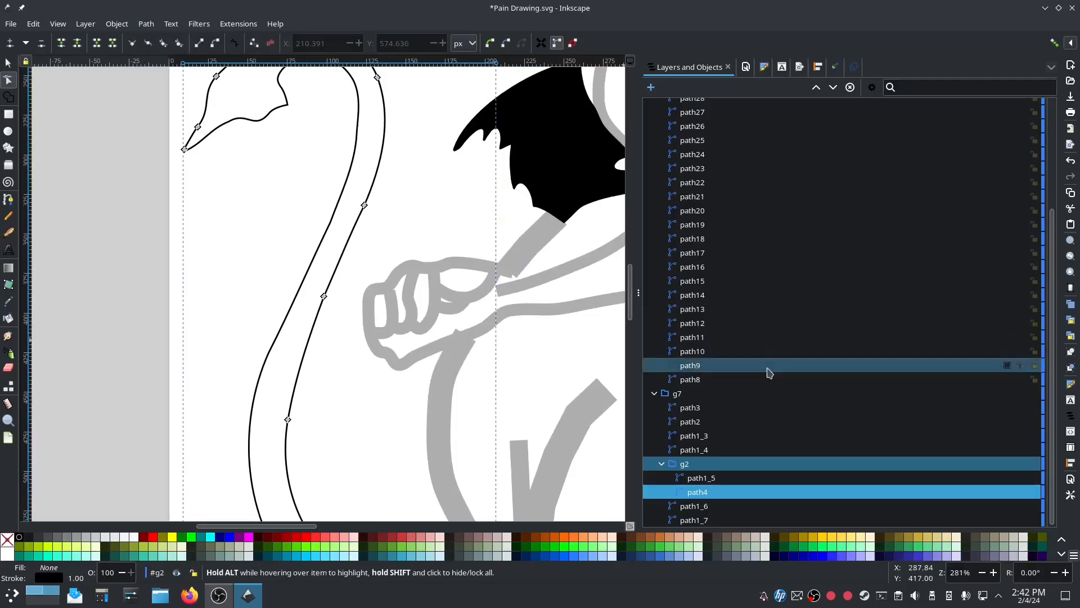
- Draw straight Pencil lines across both tail edges near the arrowhead's tip, just behind the arrowhead, and at the far side of the top bend
left_click(721, 464)
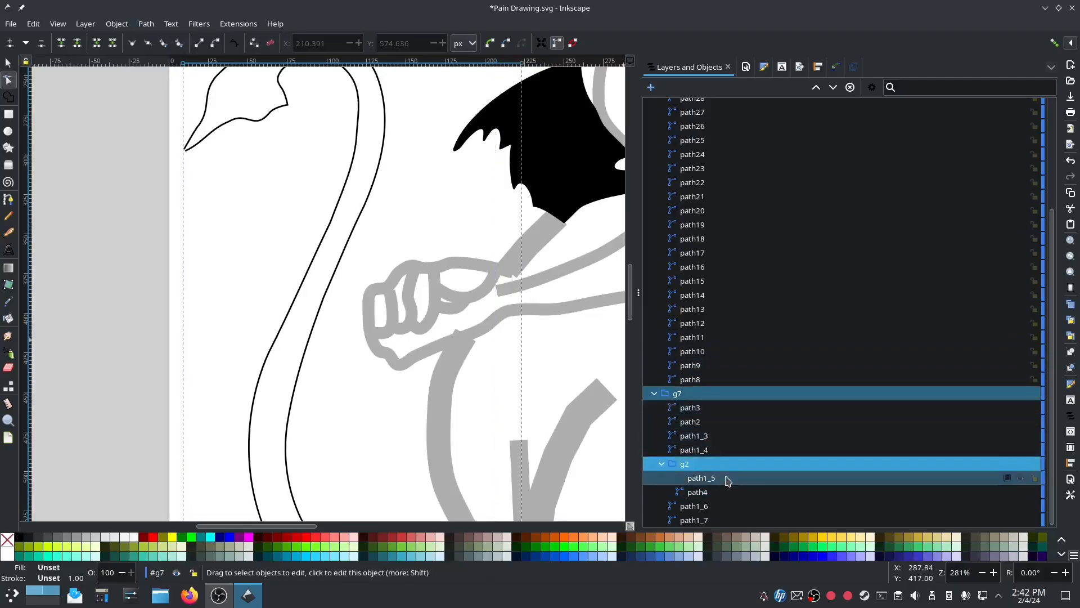
left_click(9, 218)
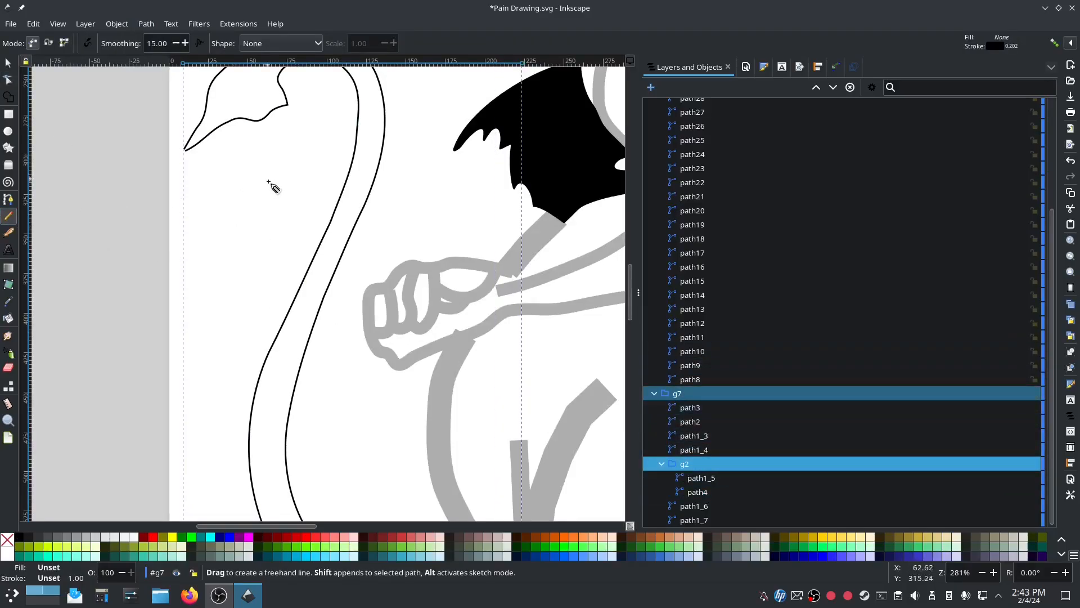
scroll(276, 202, "up", 5)
left_click(244, 242)
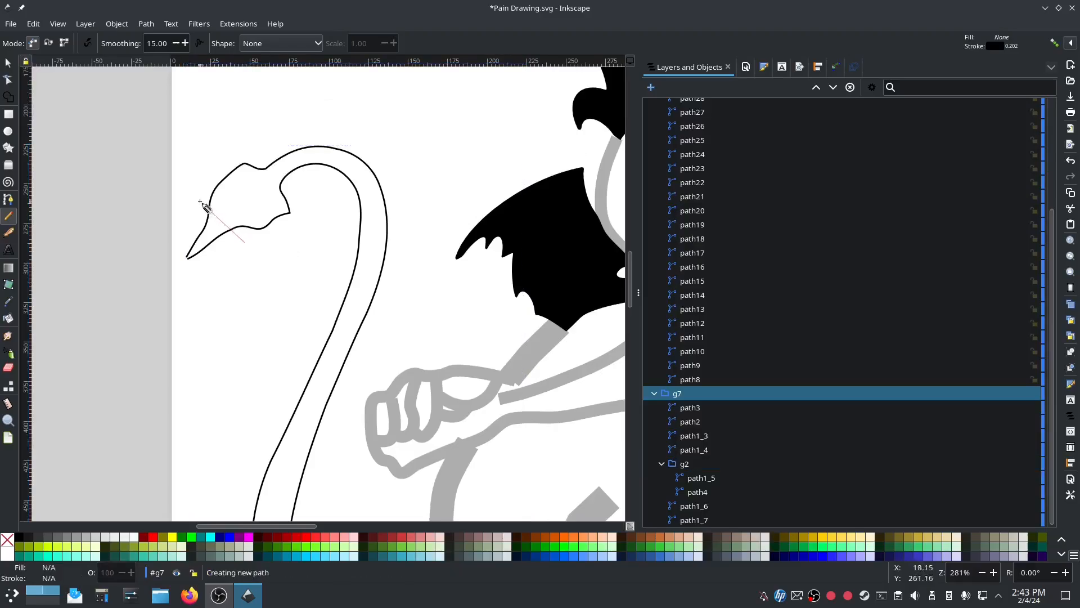
left_click(197, 196)
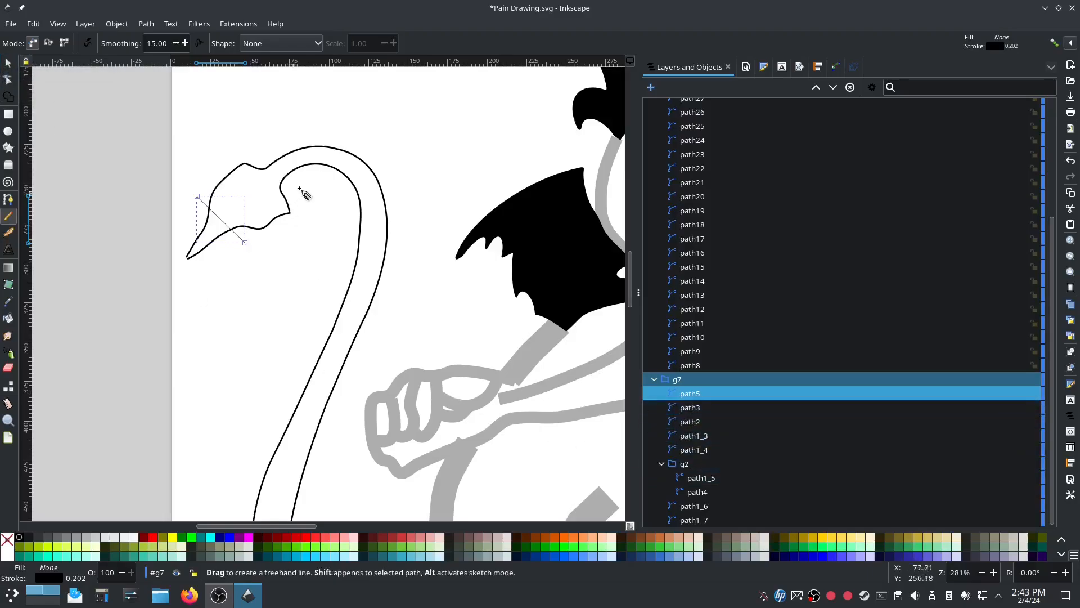
left_click_drag(306, 181, 294, 136)
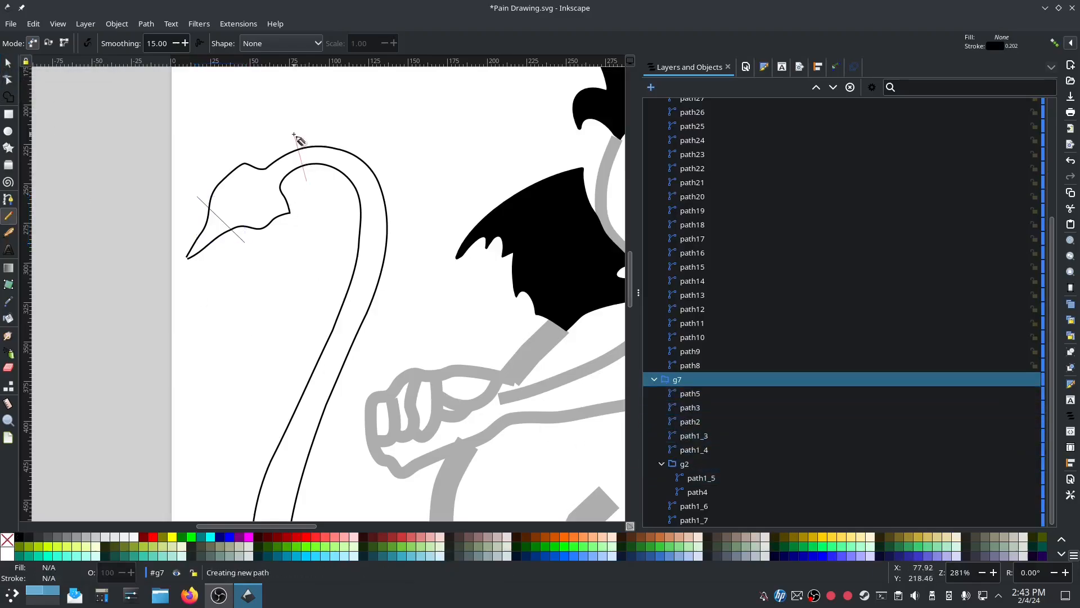
left_click(346, 218)
left_click(404, 209)
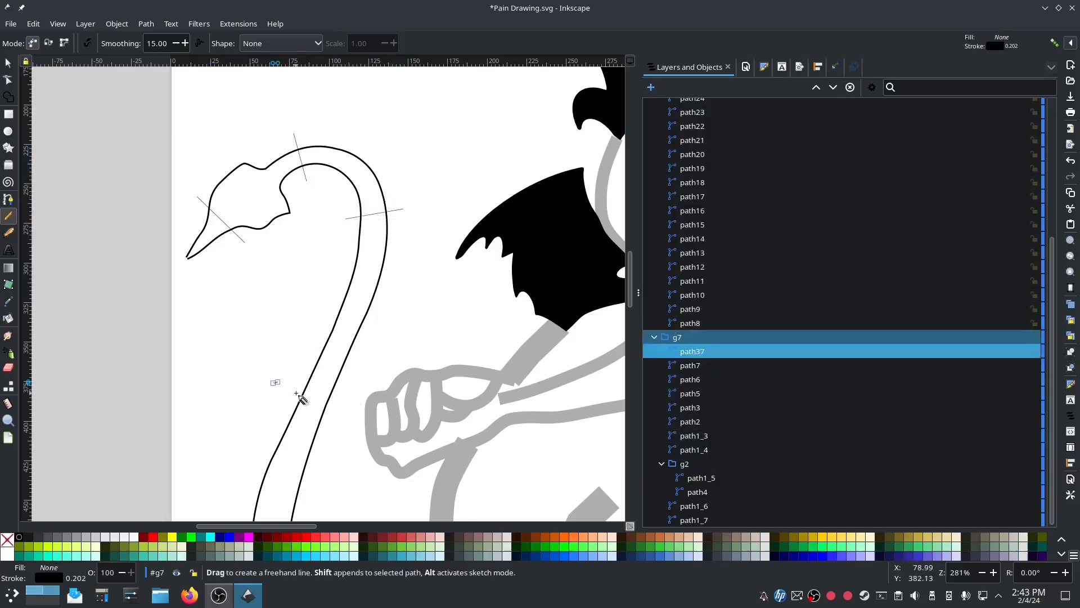
- Draw two more straight lines across both tail edges, one midway down the tail and one at the start of the lower bend
left_click(285, 391)
left_click(345, 421)
scroll(326, 445, "down", 8)
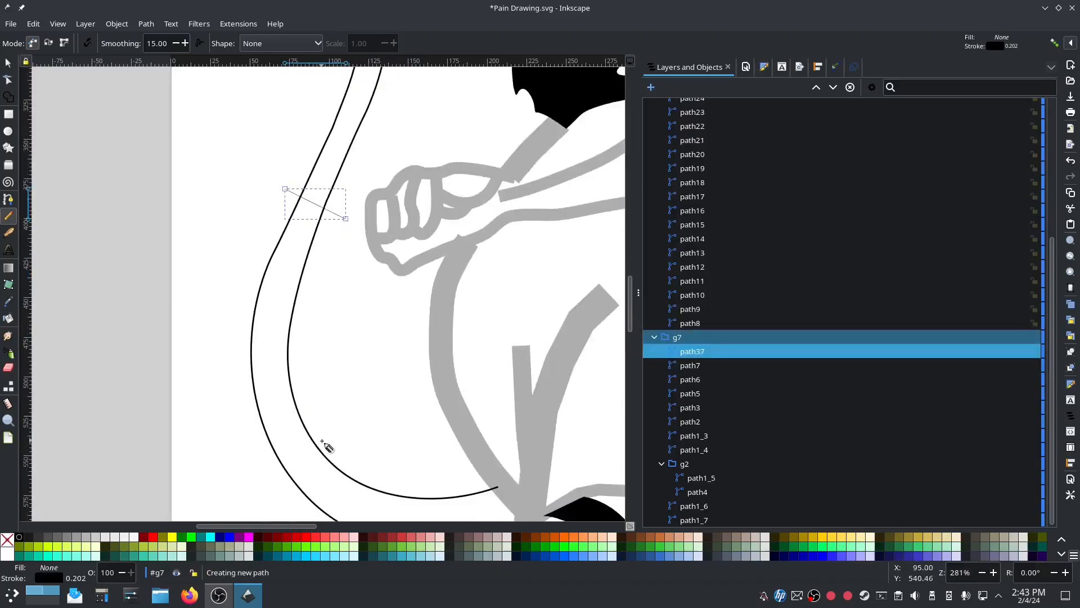
left_click(248, 443)
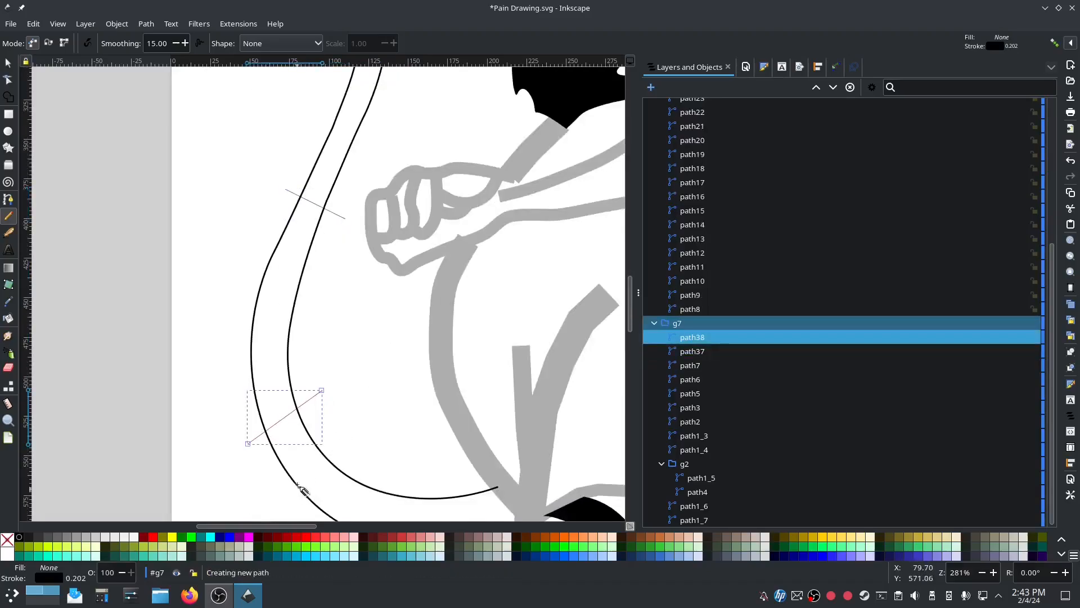
- Draw a straight line across both tail edges near the base, undoing the short stub drawn first
scroll(303, 491, "down", 3)
left_click_drag(492, 459, 484, 448)
left_click(463, 410)
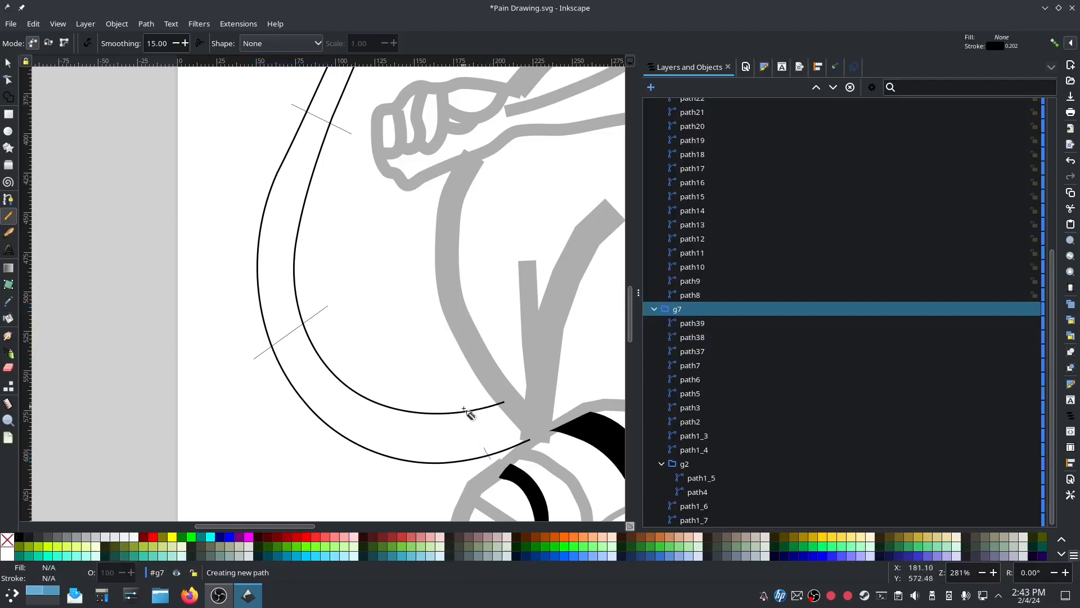
key("ctrl+z")
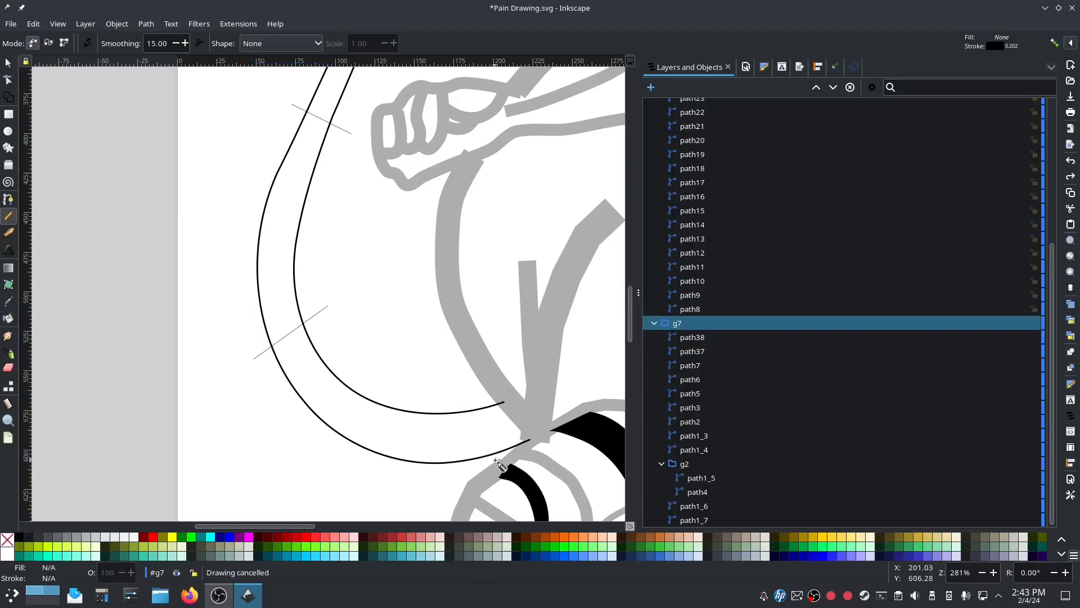
left_click(471, 403)
- Draw a straight line across the back of the arrowhead, from beside its lower barb to above the upper edge
scroll(383, 381, "up", 10)
scroll(383, 381, "left", 4)
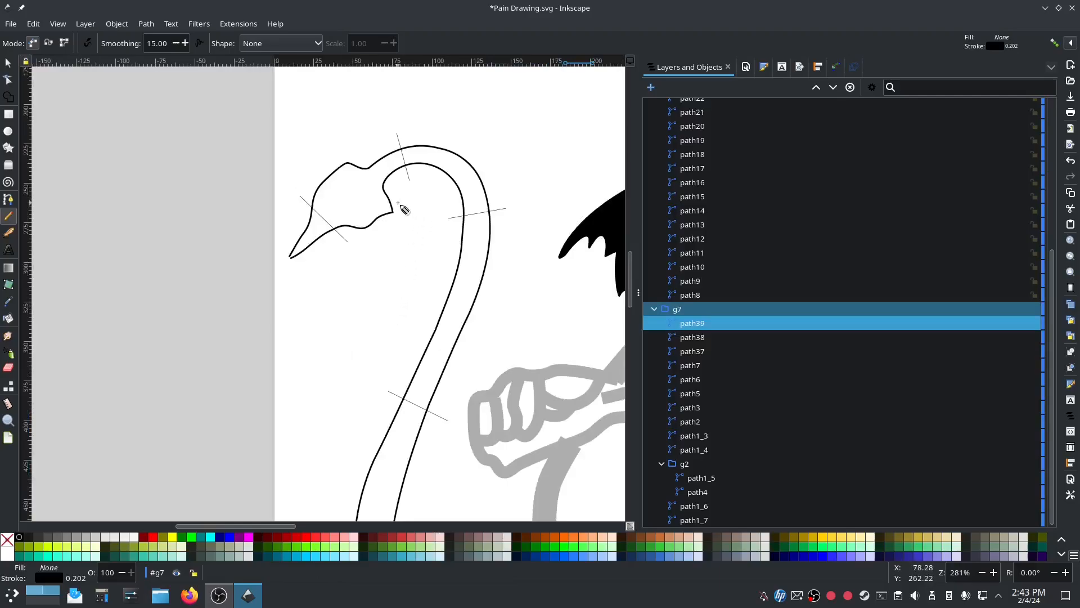
left_click(397, 204)
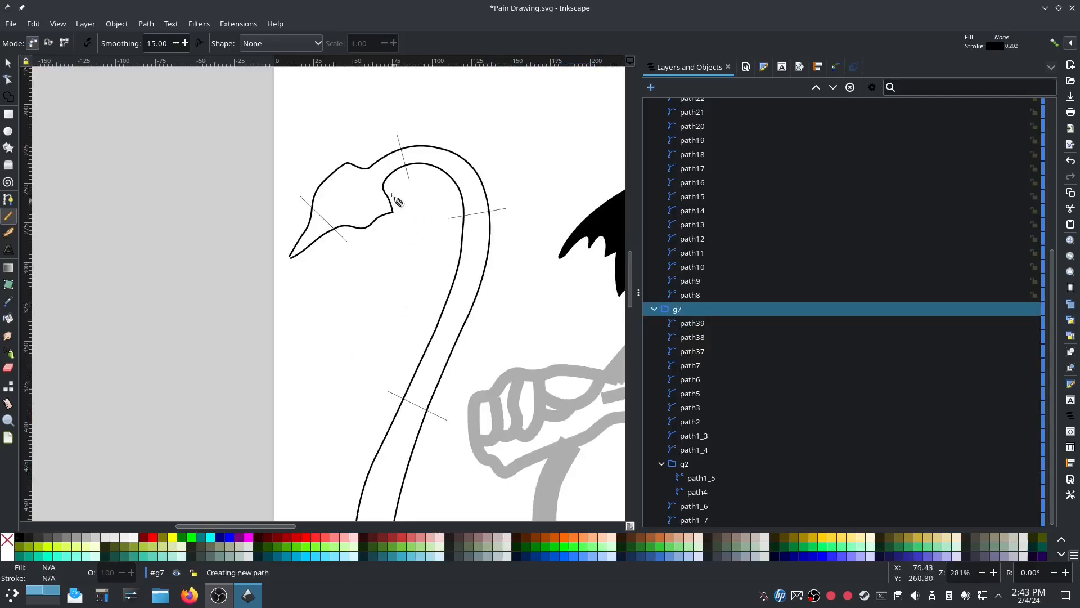
left_click(353, 158)
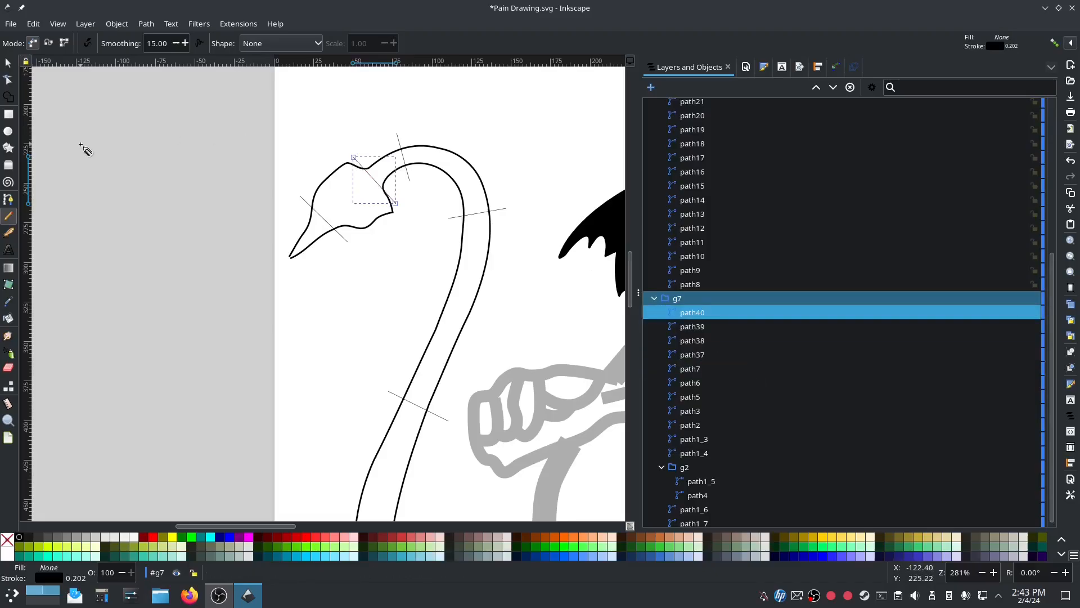
- Move the seven cross lines into group g2 and combine them with the two tail edges into a single path
left_click(8, 62)
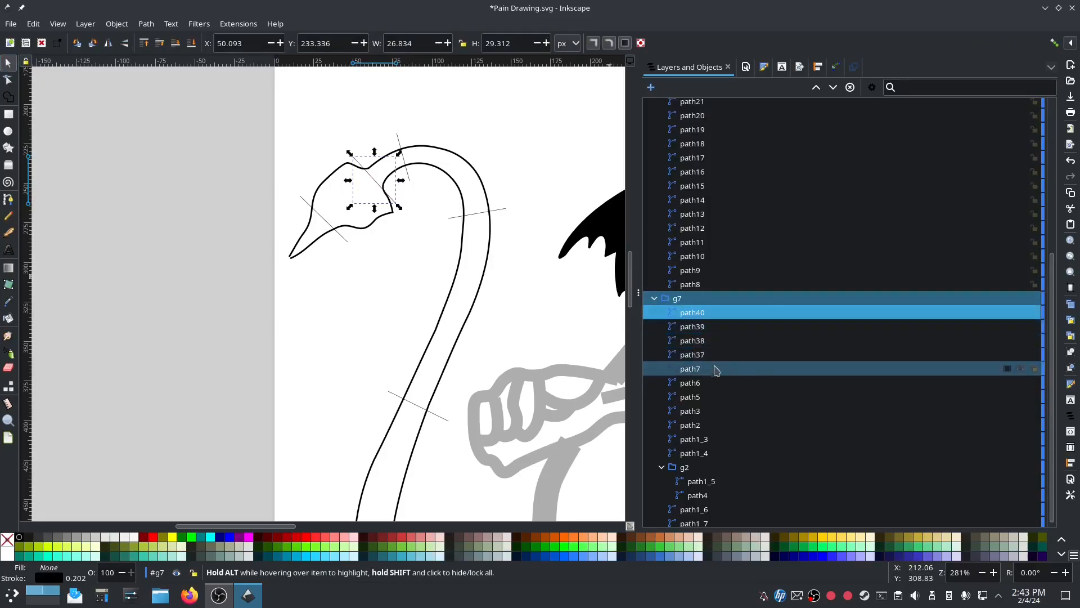
left_click(711, 397)
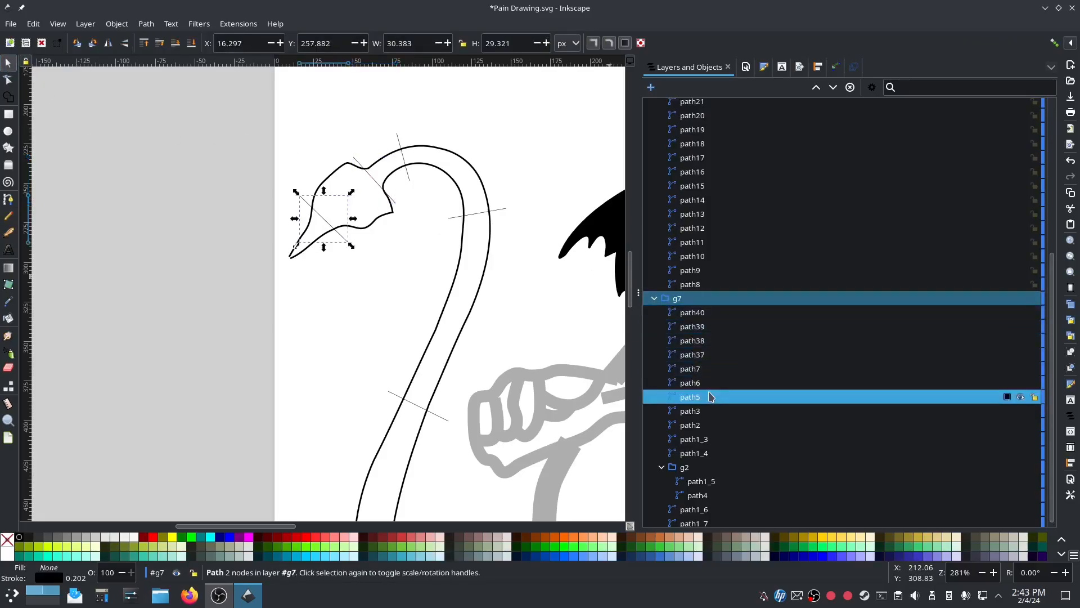
left_click(693, 312, "shift")
left_click_drag(694, 313, 724, 474)
left_click(713, 495)
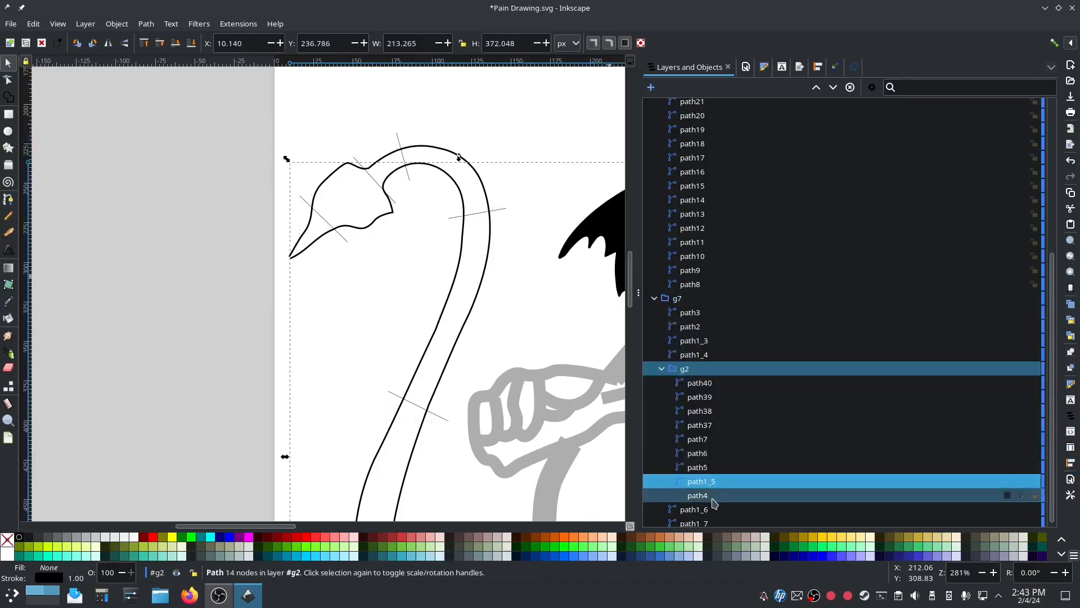
left_click(708, 387, "shift")
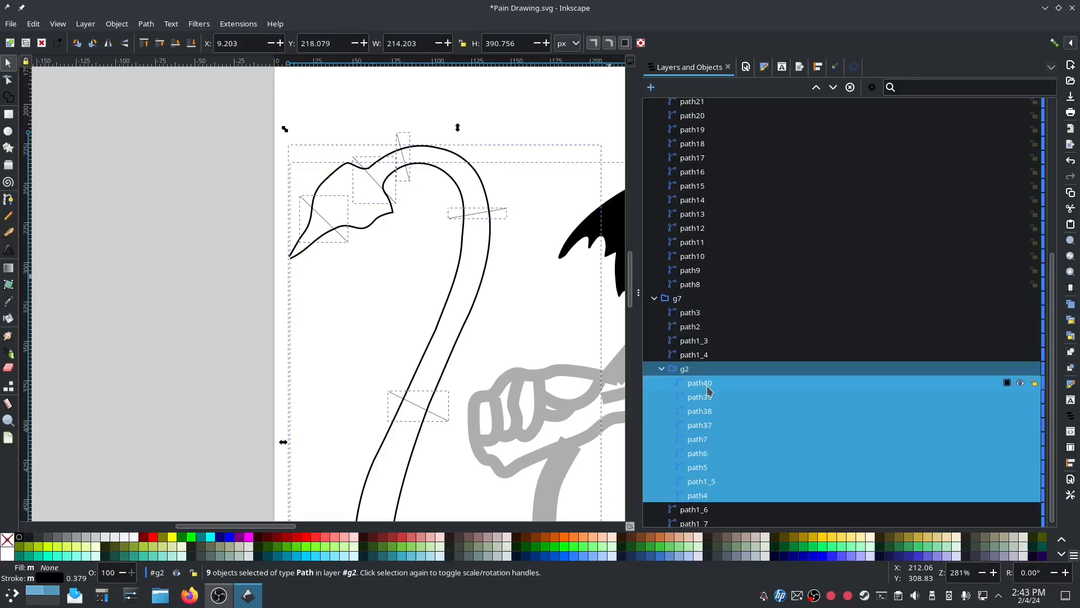
key("ctrl+k")
left_click(238, 24)
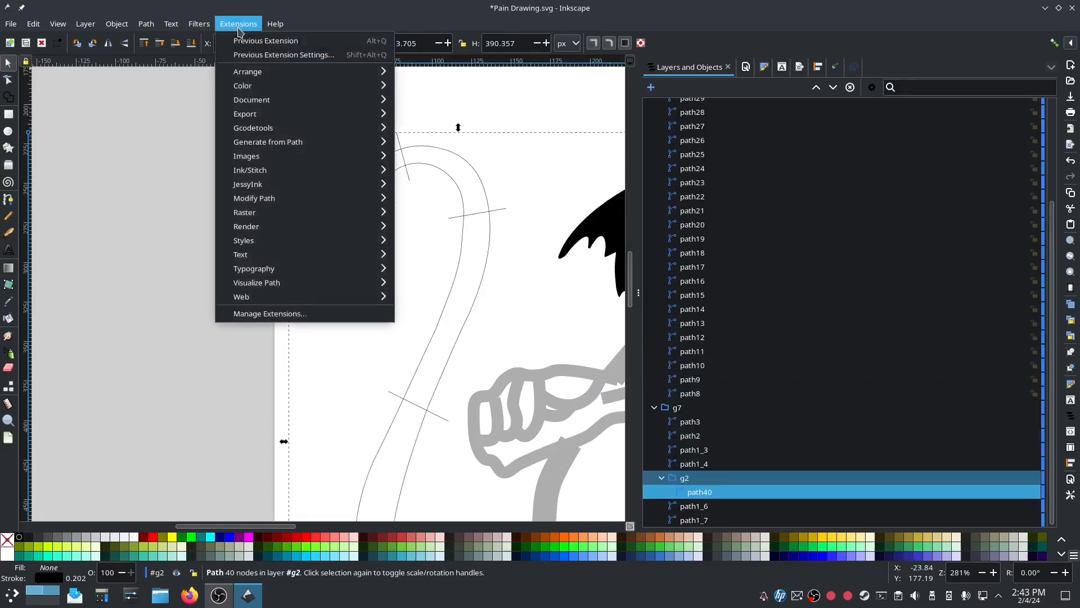
mouse_move(277, 170)
left_click(477, 275)
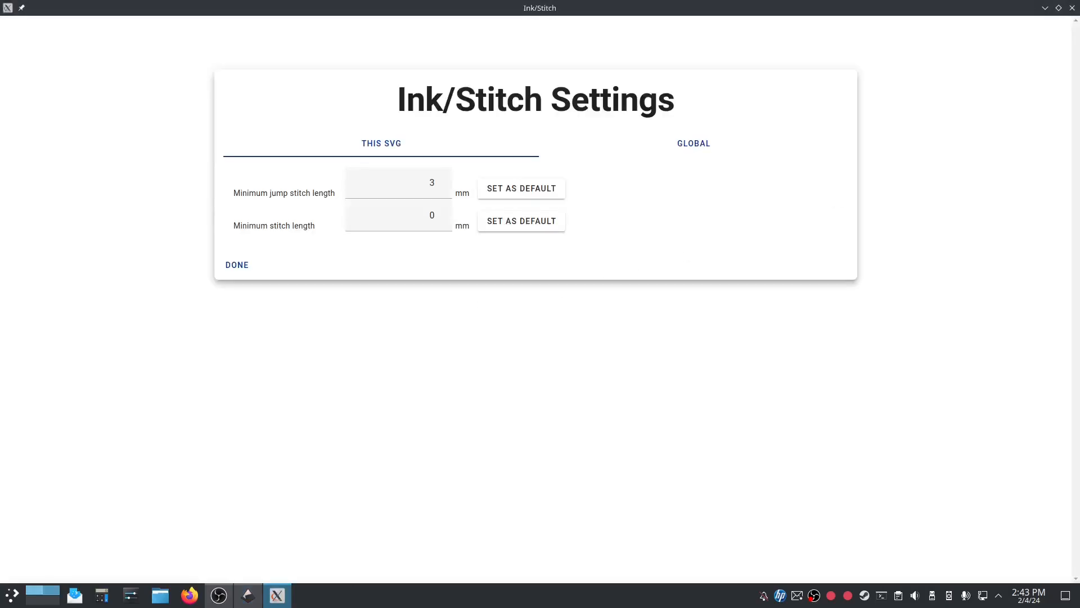
left_click(1072, 8)
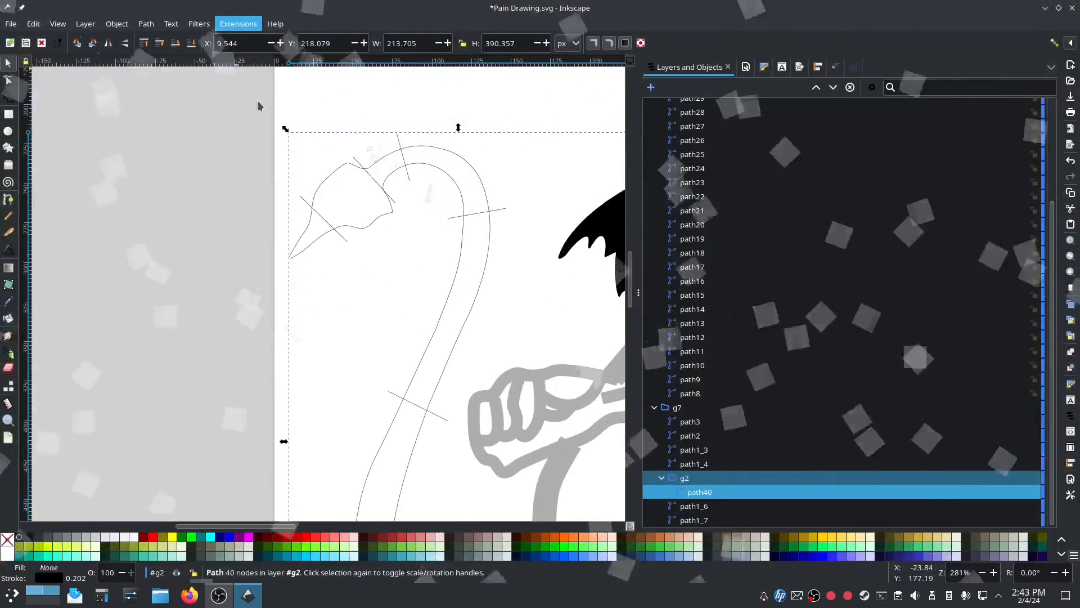
- Set the combined tail path to a custom satin column in the Ink/Stitch Params, check its stitch preview and apply
left_click(239, 24)
mouse_move(242, 176)
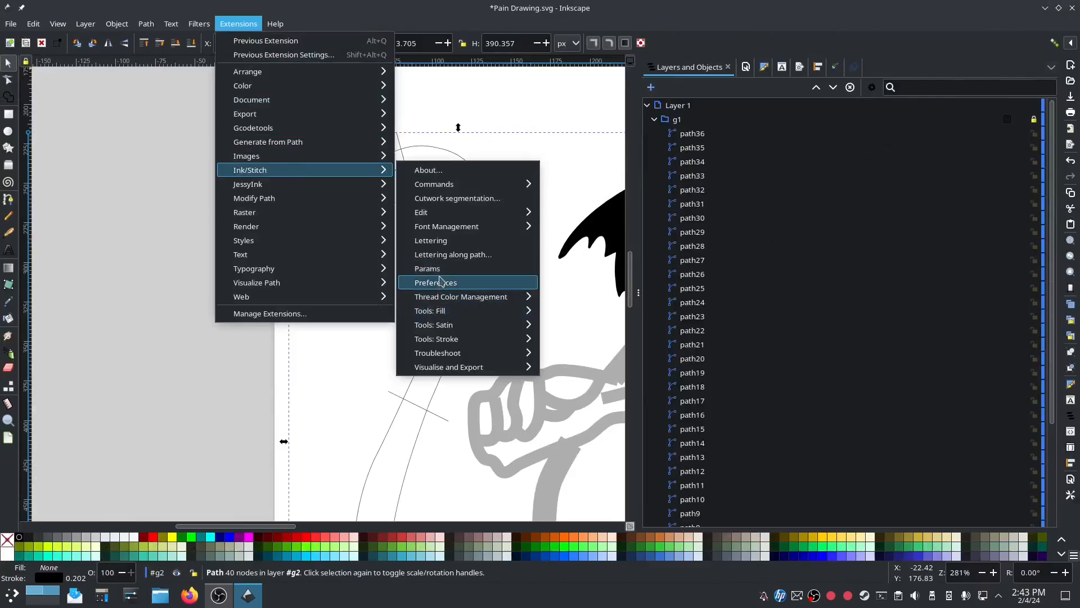
left_click(477, 277)
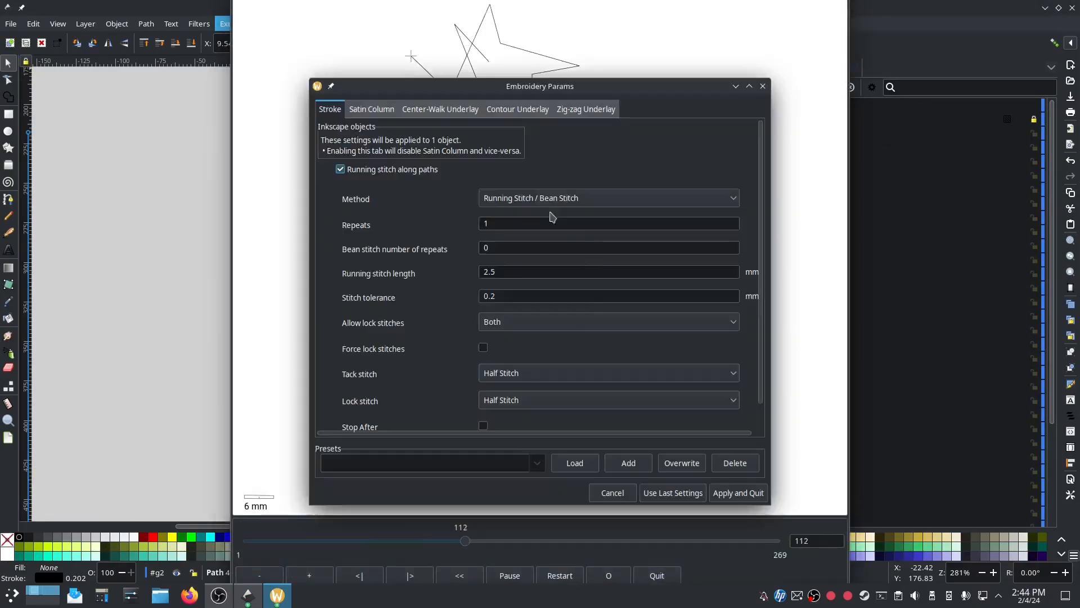
left_click_drag(390, 112, 187, 99)
left_click(140, 166)
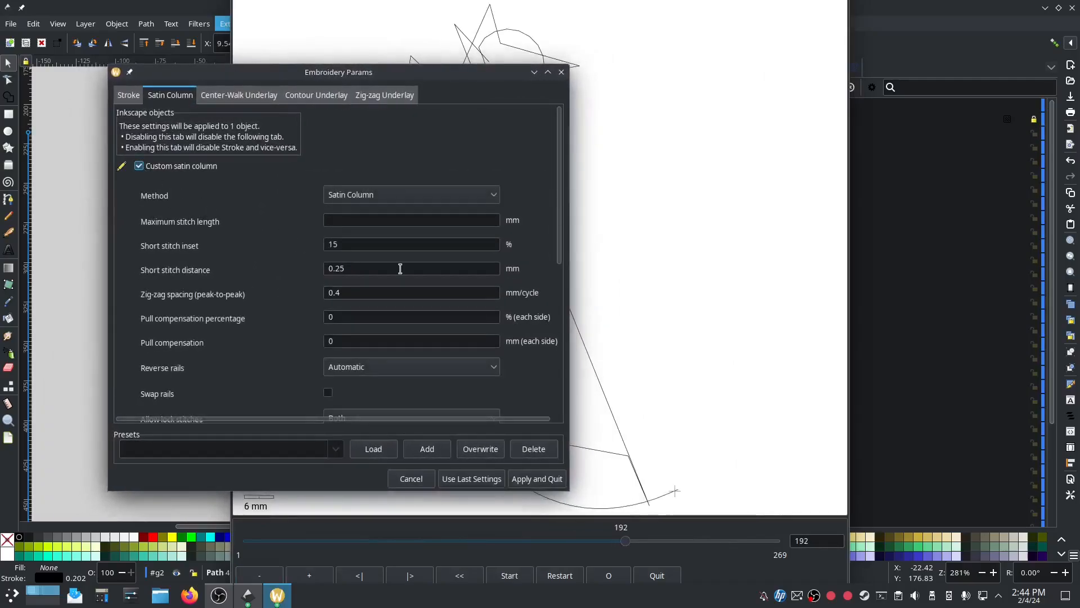
left_click(746, 398)
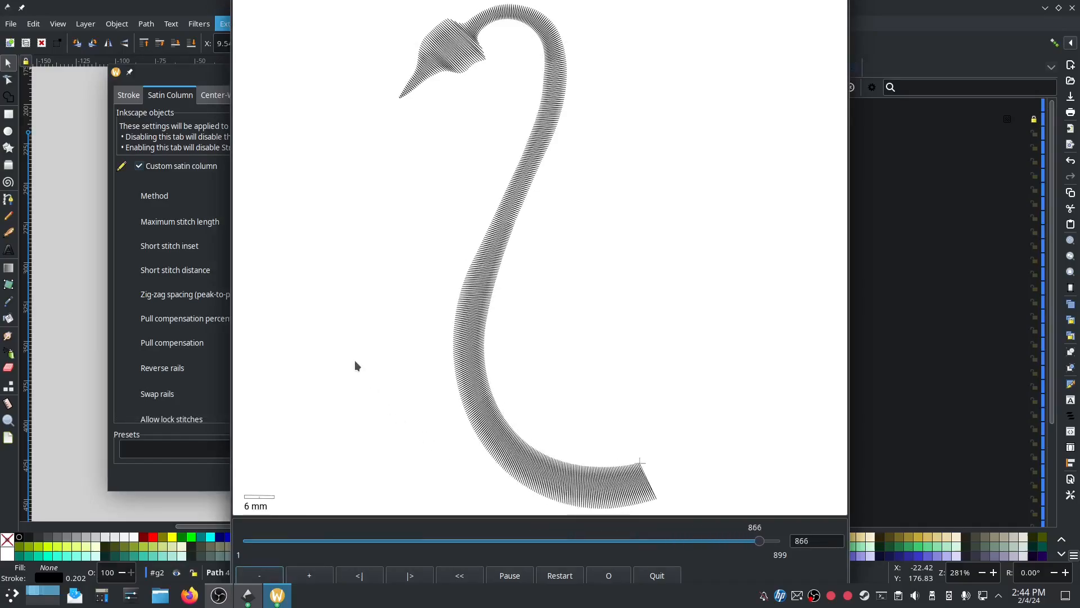
left_click(141, 489)
left_click(537, 479)
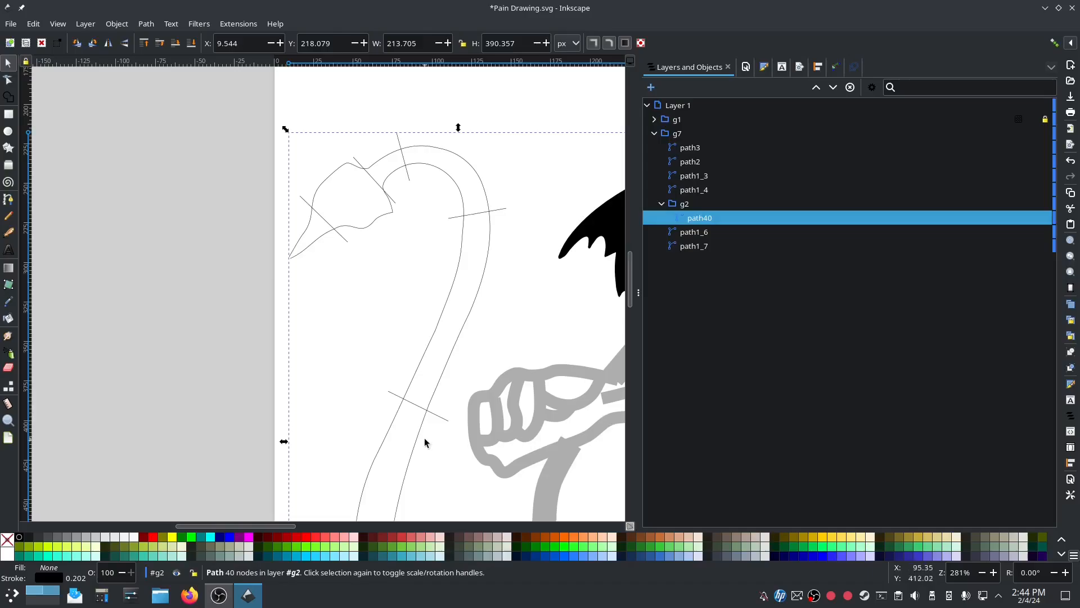
- Try to take the tail path out of group g2 by popping the selection out, and put g2 back into g7
scroll(427, 433, "down", 2)
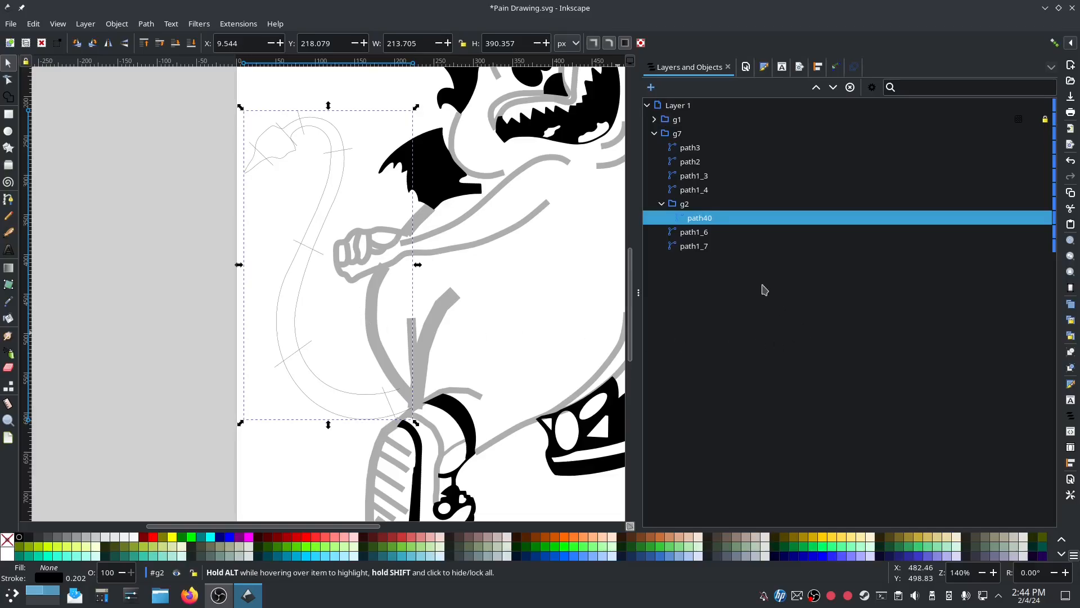
right_click(711, 219)
left_click(753, 410)
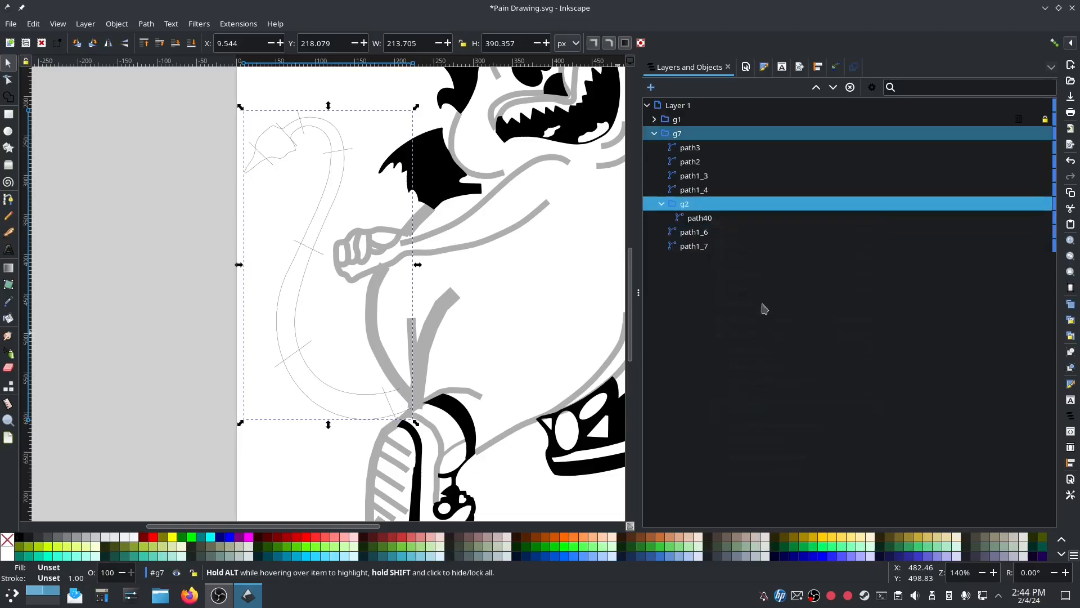
right_click(703, 219)
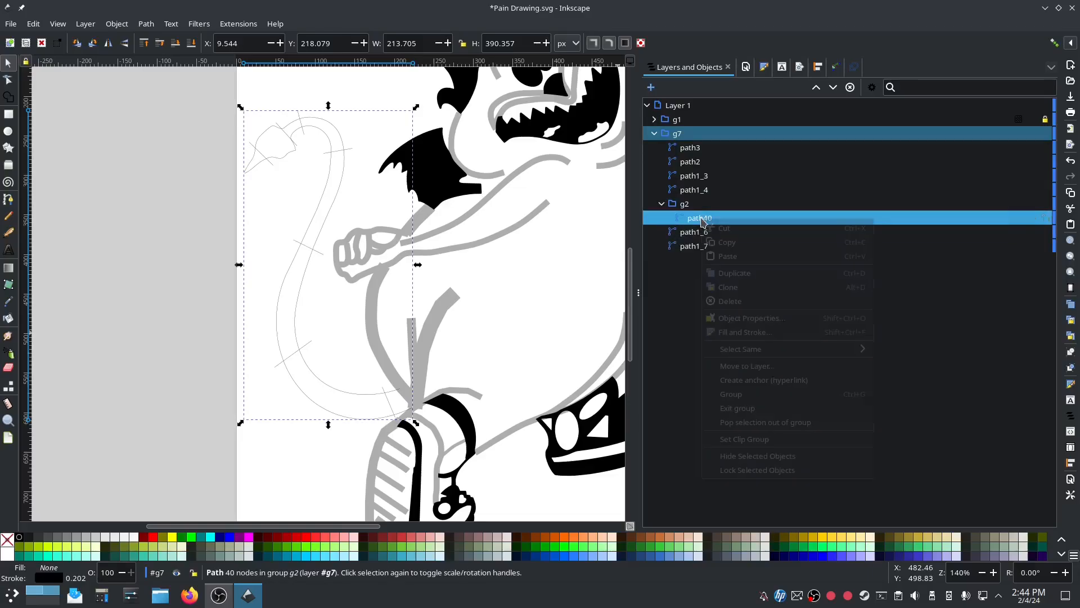
left_click(738, 409)
right_click(696, 216)
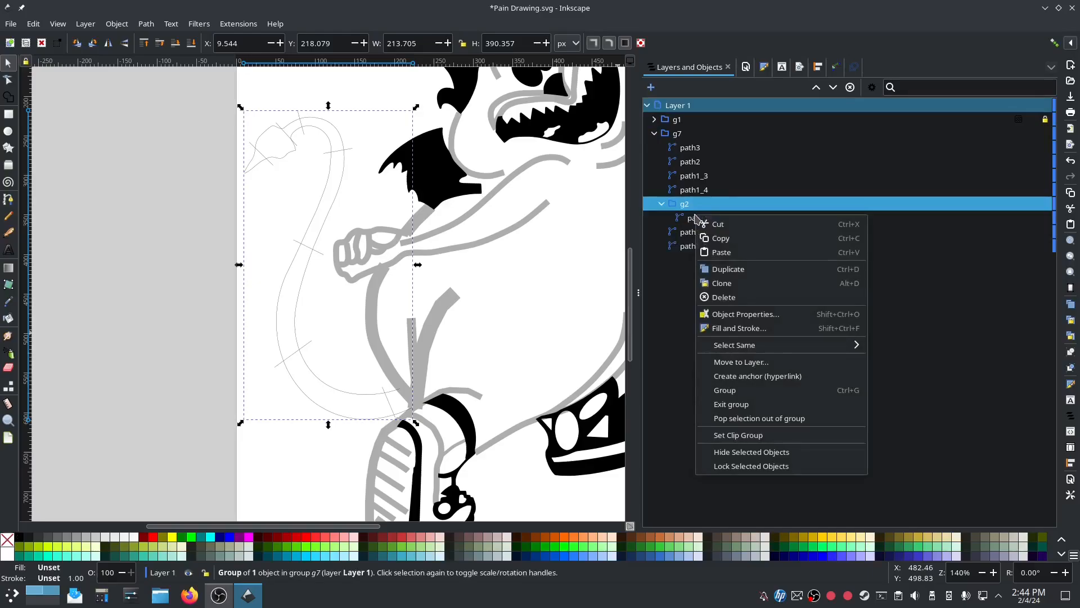
left_click(759, 418)
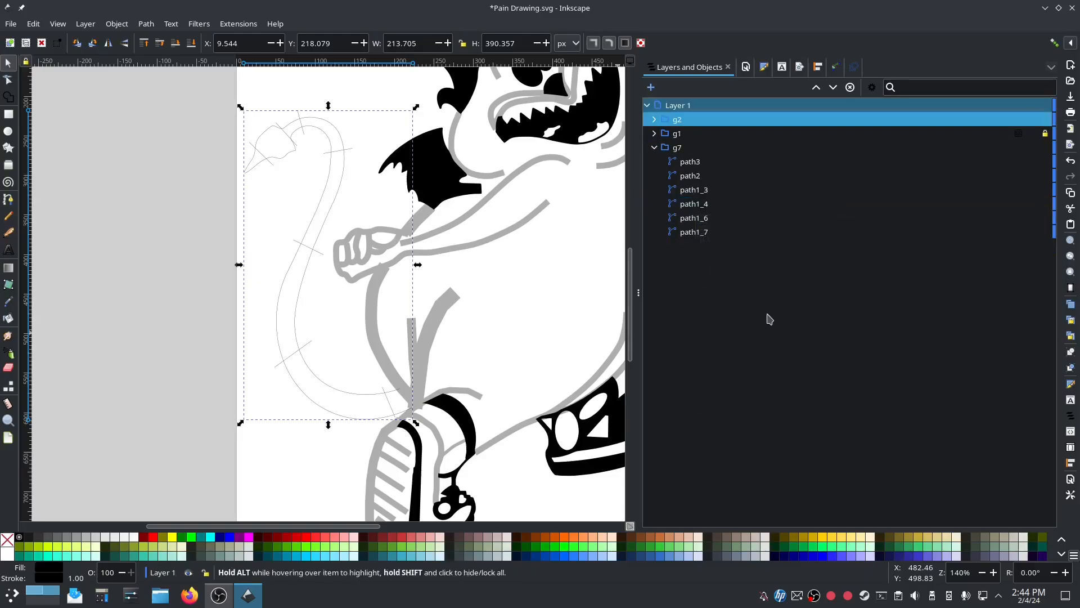
left_click_drag(675, 122, 692, 149)
- Examine which part of the drawing each path in group g7 represents
left_click(712, 190)
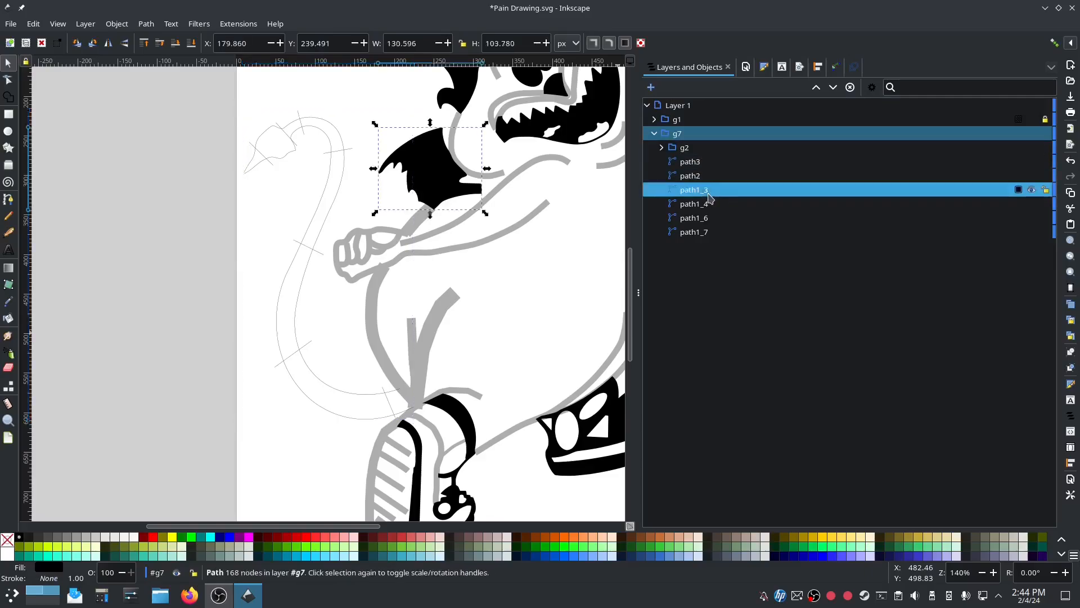
left_click(700, 162)
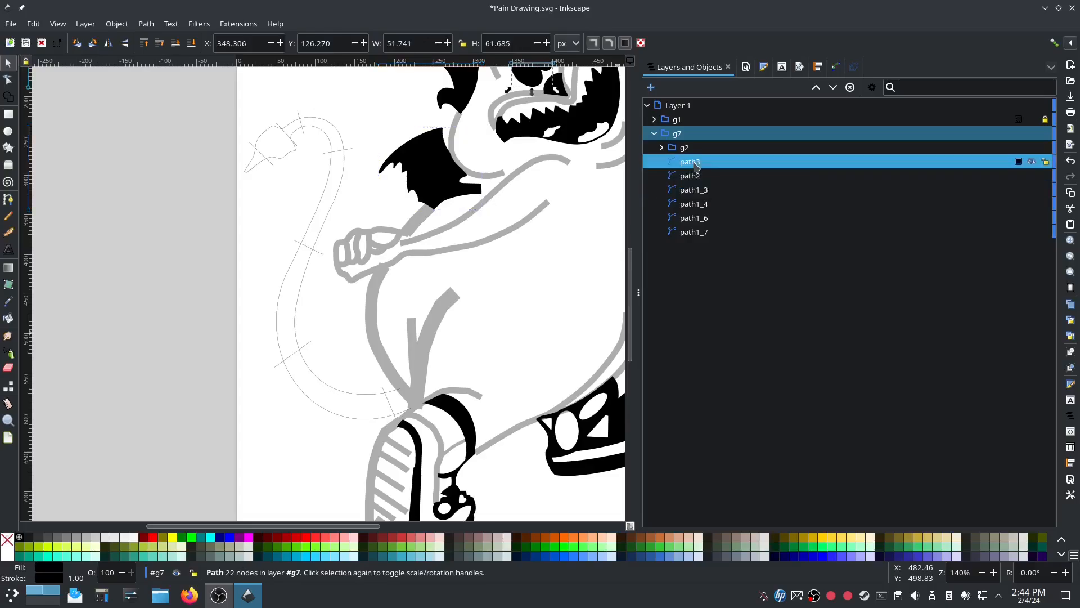
left_click(701, 177)
left_click(702, 190)
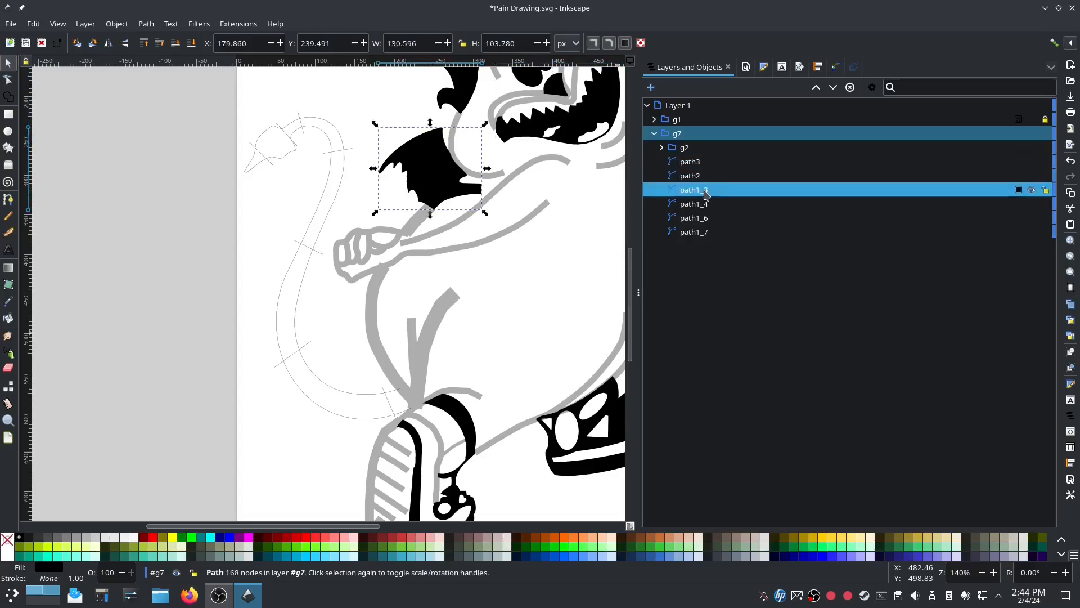
left_click(702, 204)
left_click(701, 162)
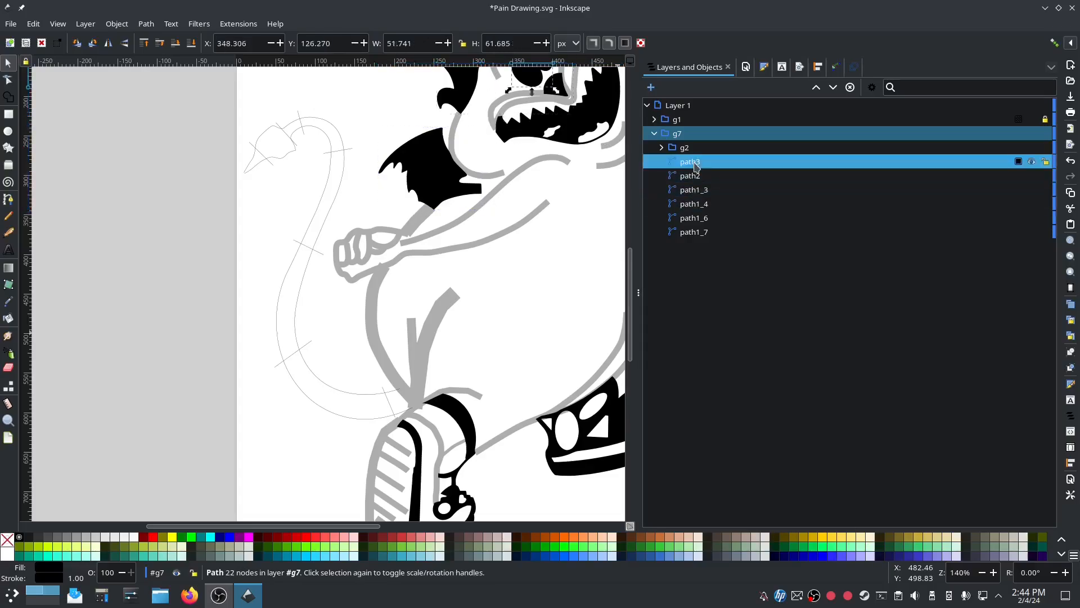
left_click(702, 233)
left_click(703, 218)
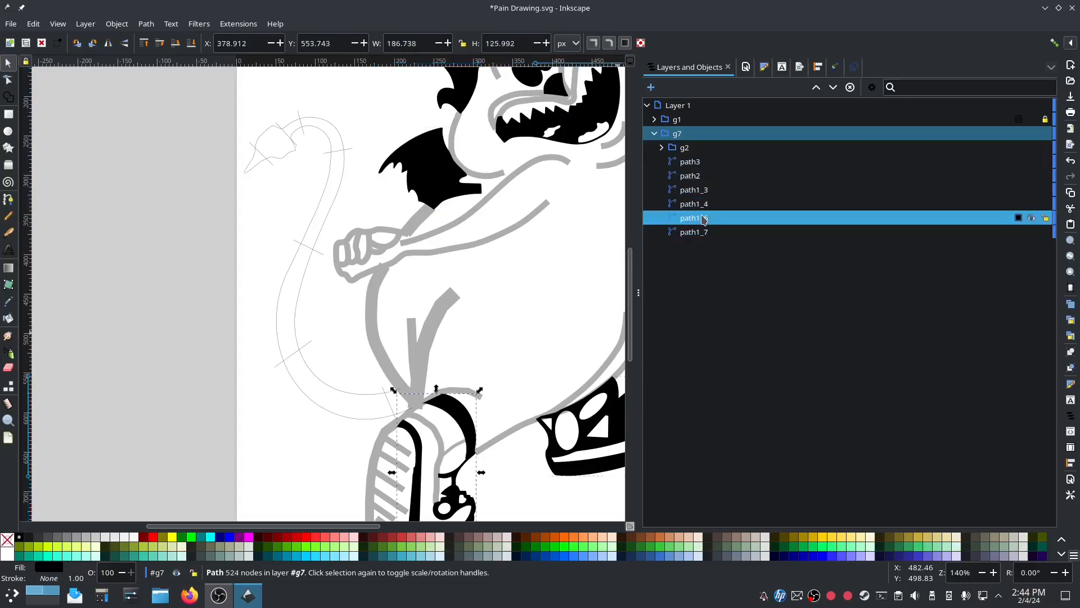
left_click(702, 204)
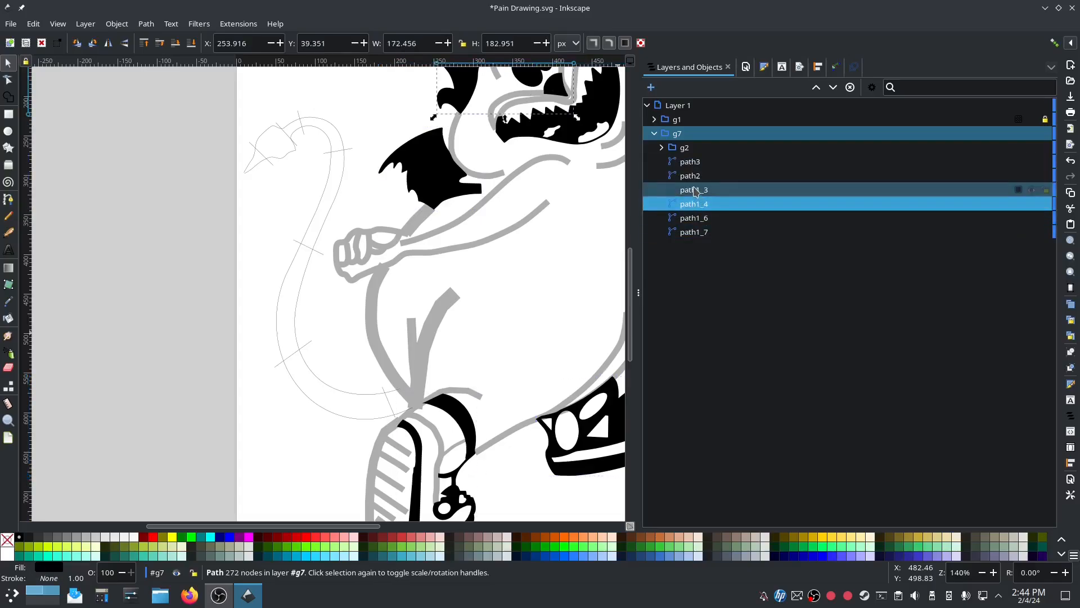
left_click(696, 191)
left_click(691, 176)
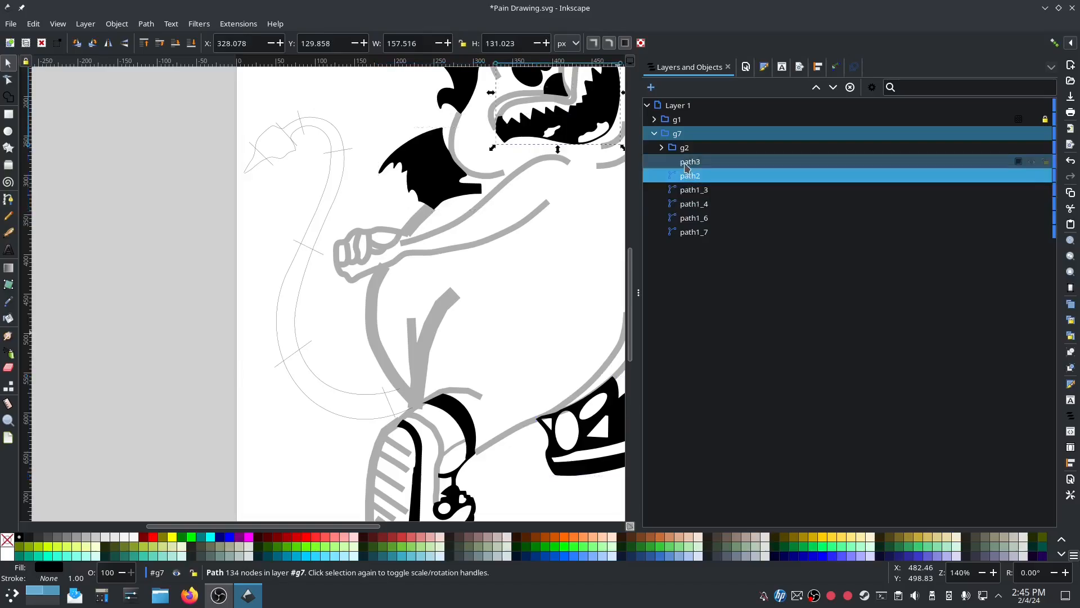
left_click(688, 163)
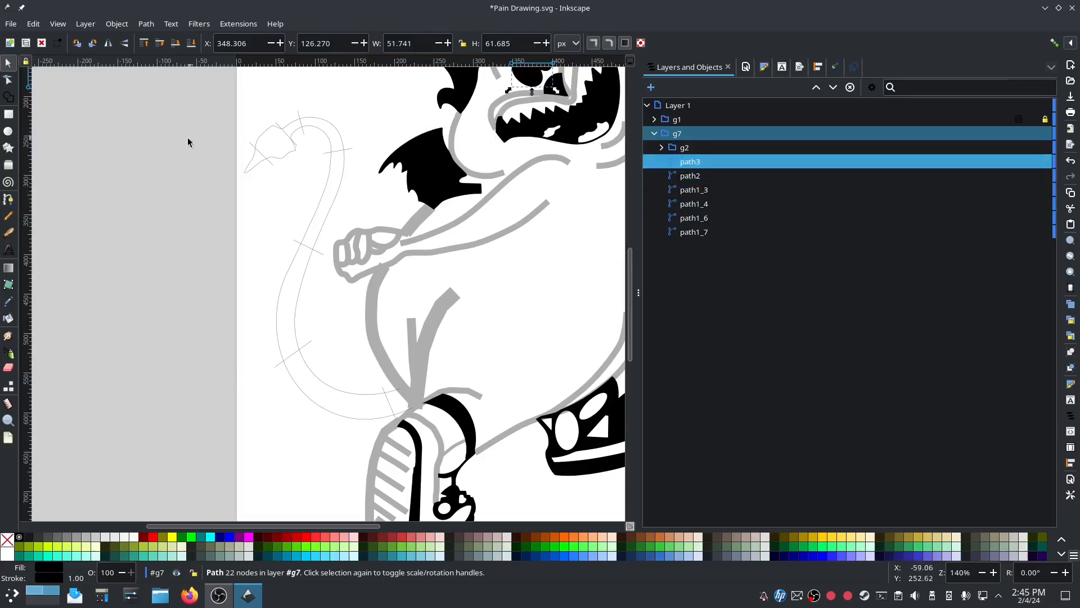
- Move the tail's satin path out of group g2 to the top of group g1 and unlock g1
left_click(8, 79)
left_click(337, 203)
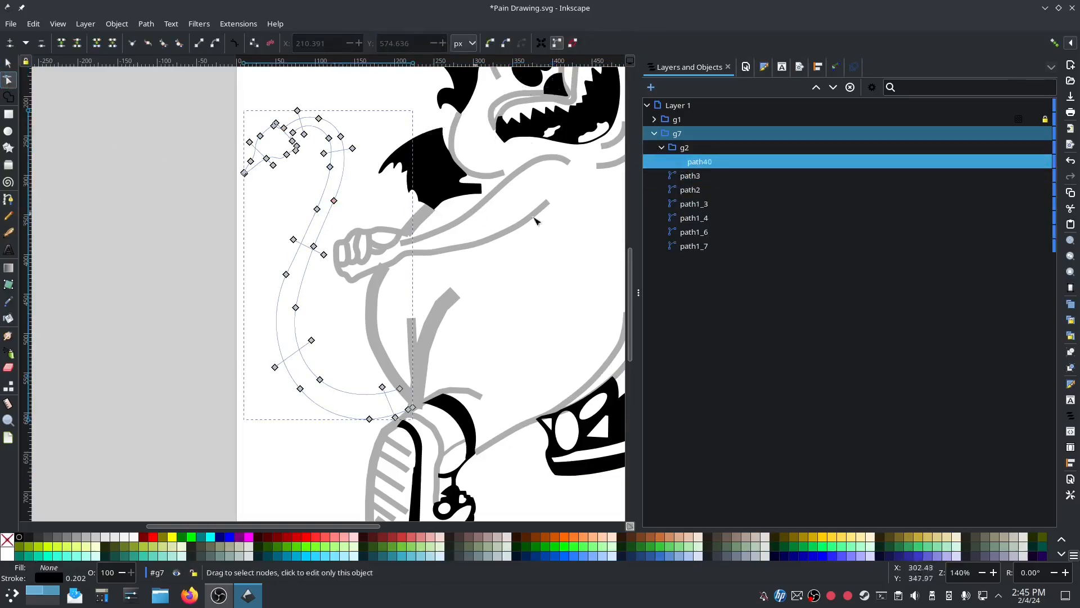
left_click_drag(703, 164, 730, 125)
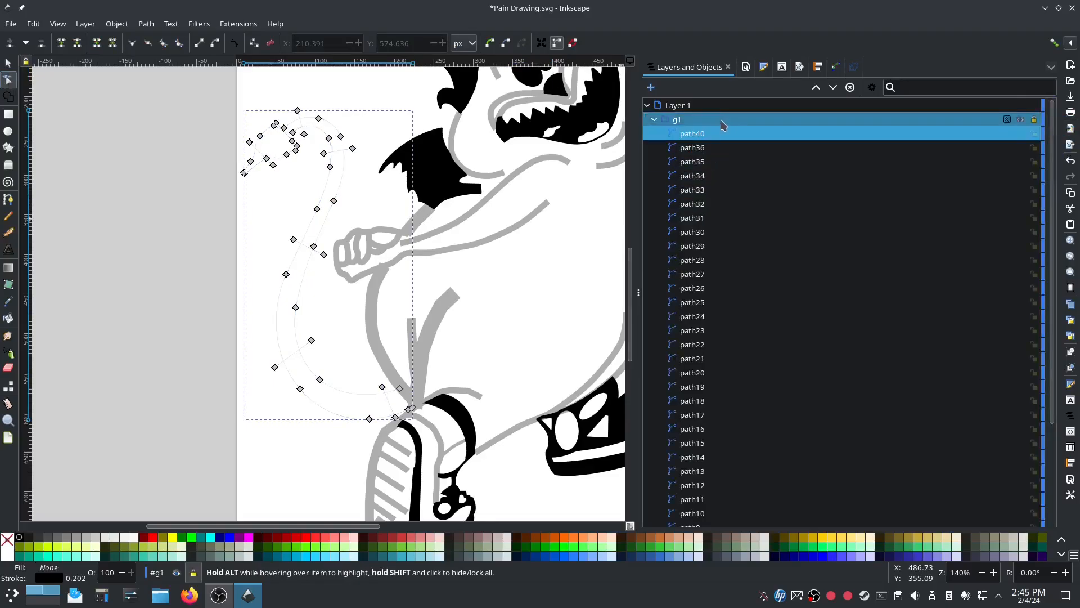
left_click(1034, 120)
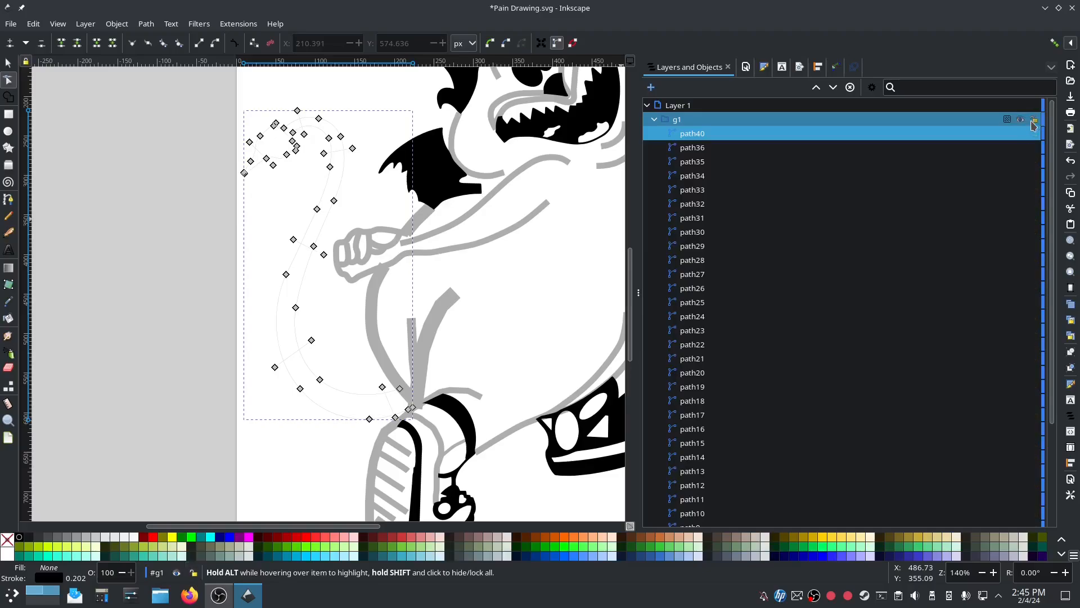
left_click(697, 148)
left_click(698, 134)
left_click(8, 63)
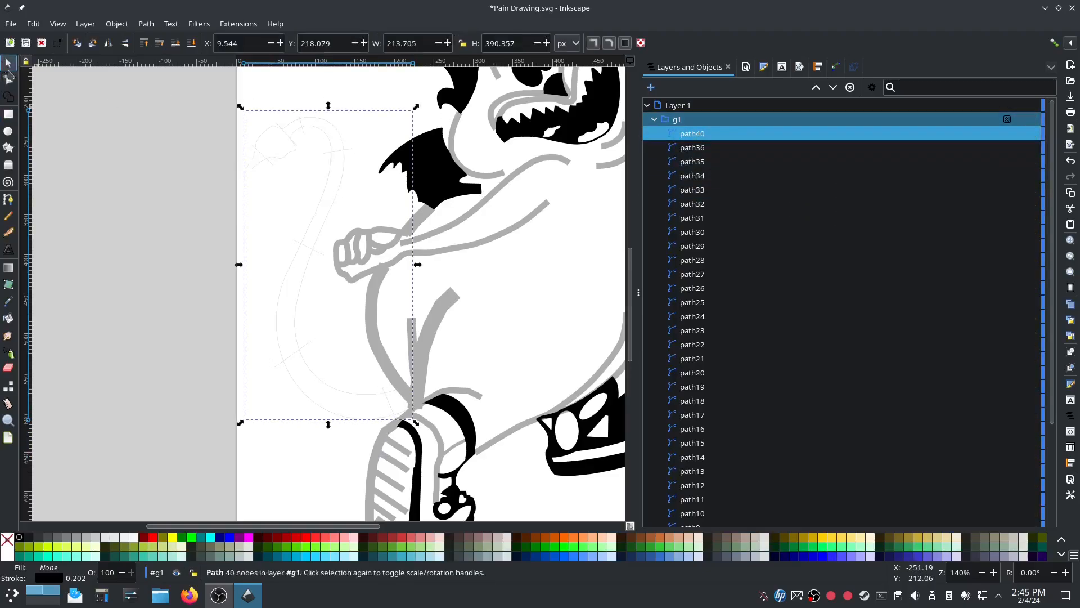
- Hide and show group g7 repeatedly to check which shapes of the drawing belong to it
scroll(120, 257, "down", 3, "ctrl")
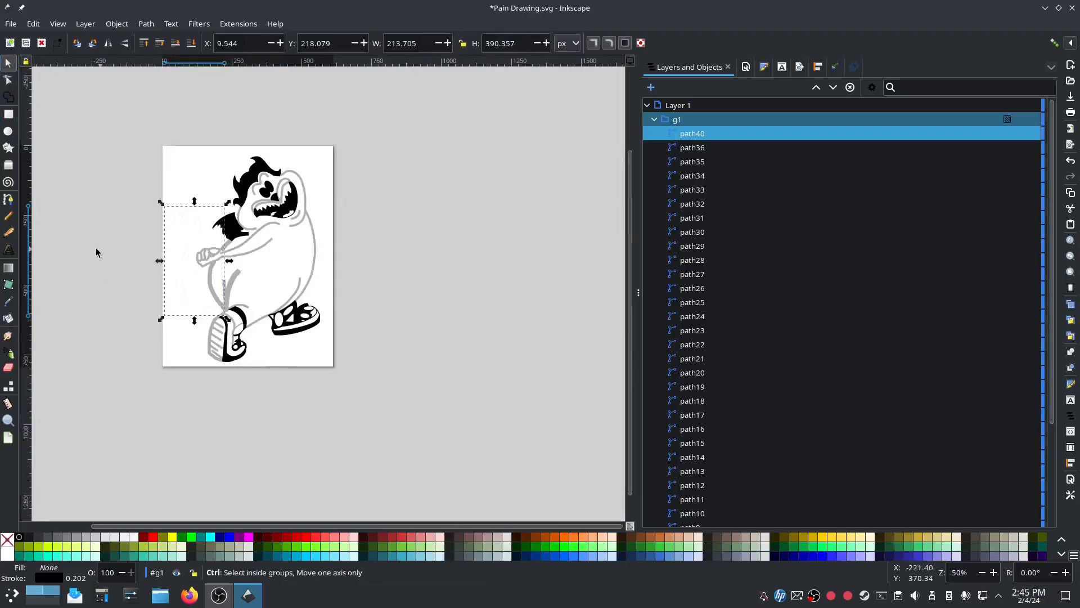
scroll(89, 248, "up", 2, "ctrl")
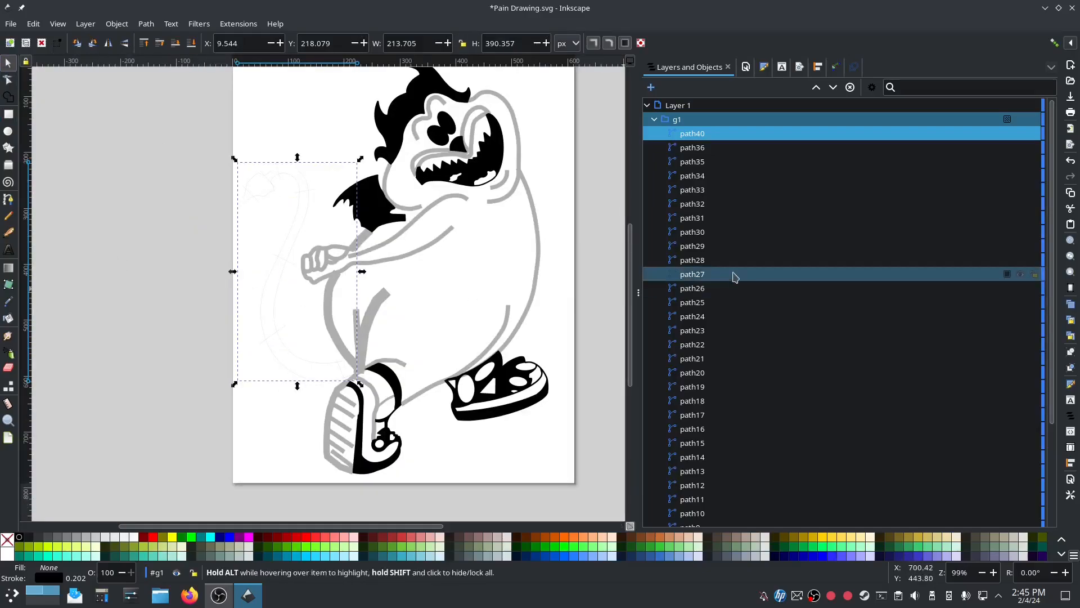
scroll(734, 273, "down", 5)
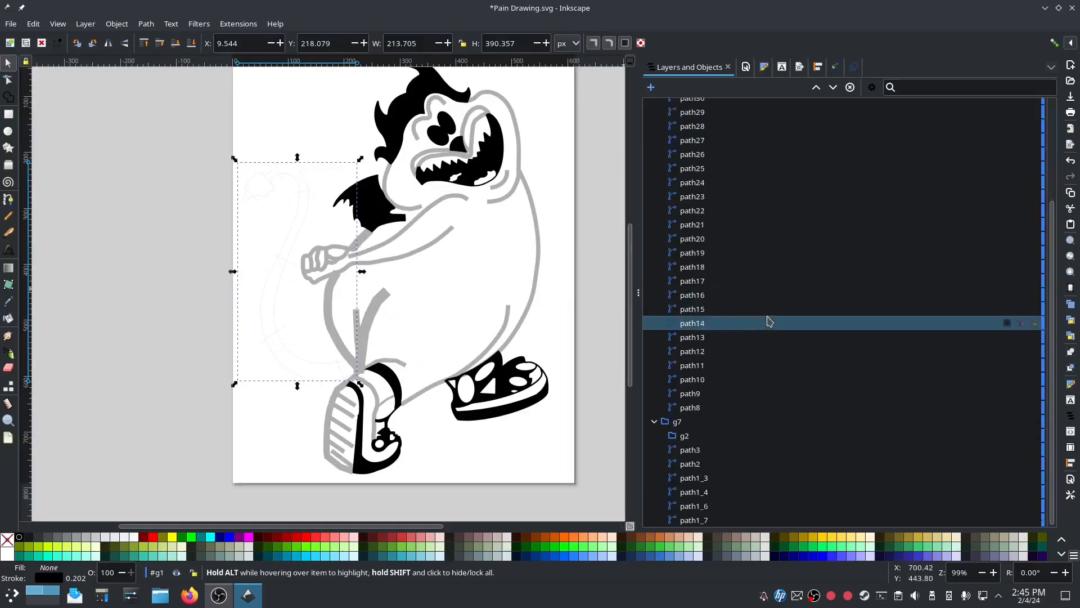
left_click(703, 422)
left_click(1022, 422)
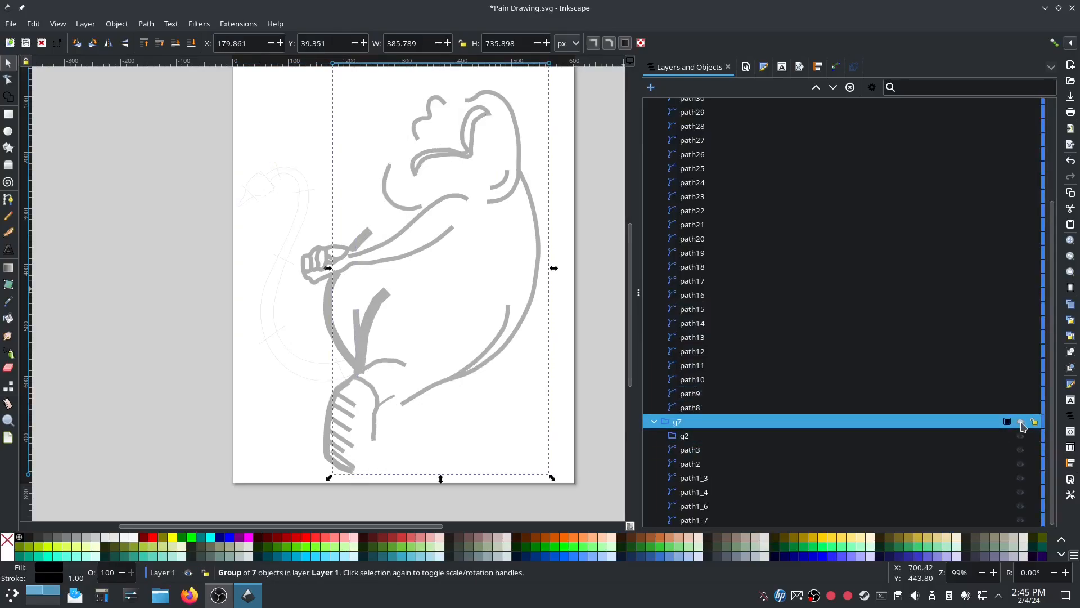
left_click(1021, 422)
left_click(1021, 422)
left_click(1021, 422)
left_click(1021, 422)
left_click(1021, 422)
left_click(1022, 422)
left_click(1022, 422)
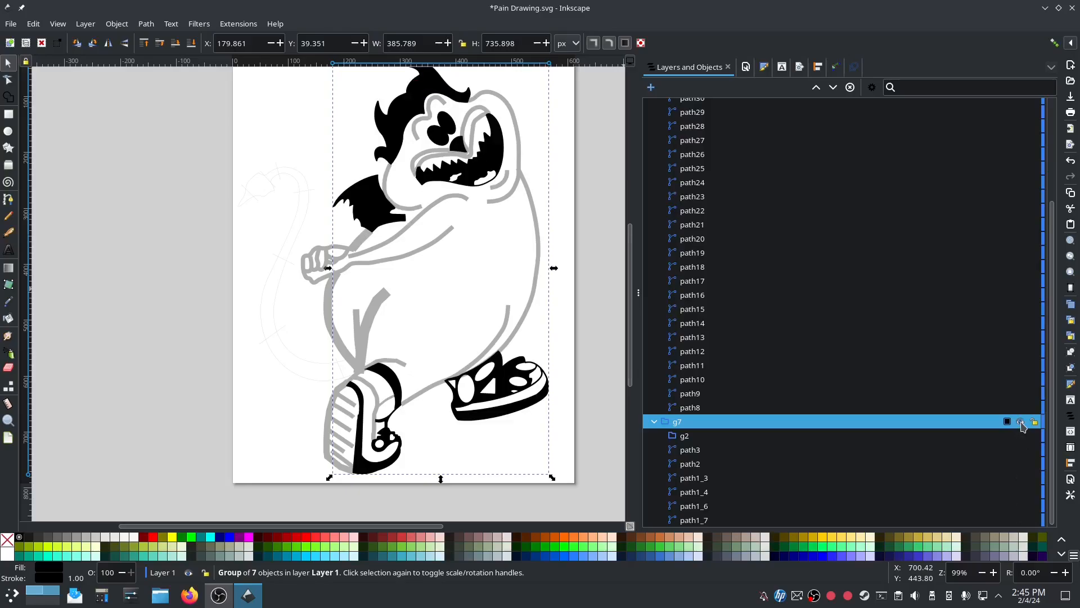
scroll(906, 356, "up", 5)
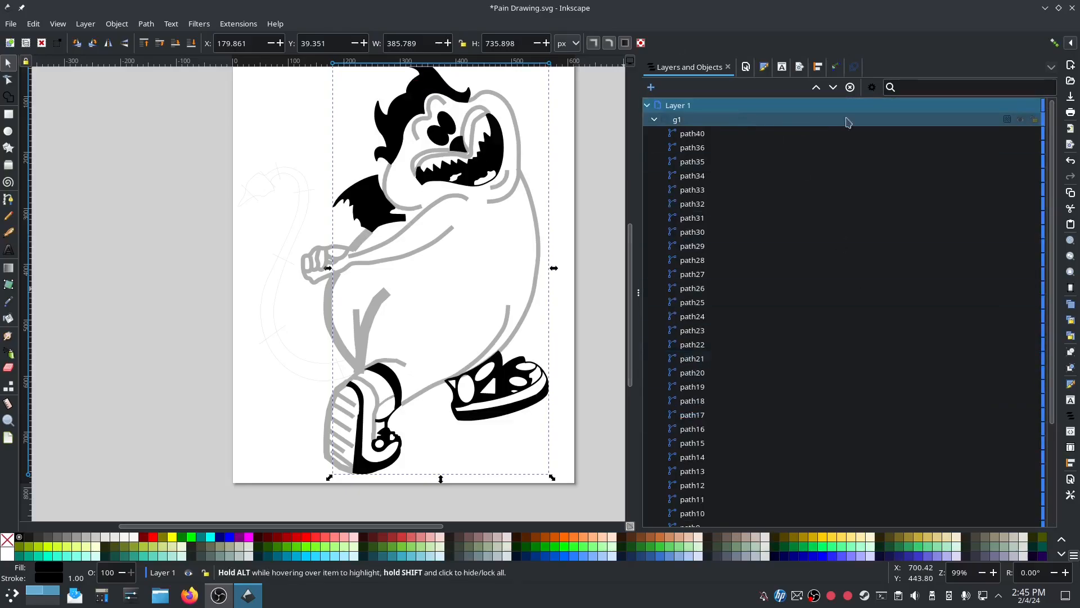
- Hide and show group g1 repeatedly to check which shapes of the drawing belong to it
left_click(1021, 121)
left_click(1021, 121)
left_click(1021, 121)
left_click(1021, 121)
- Convert the stroke paths path36 through path8 in group g1 to satin columns with Convert Line to Satin
left_click(694, 138)
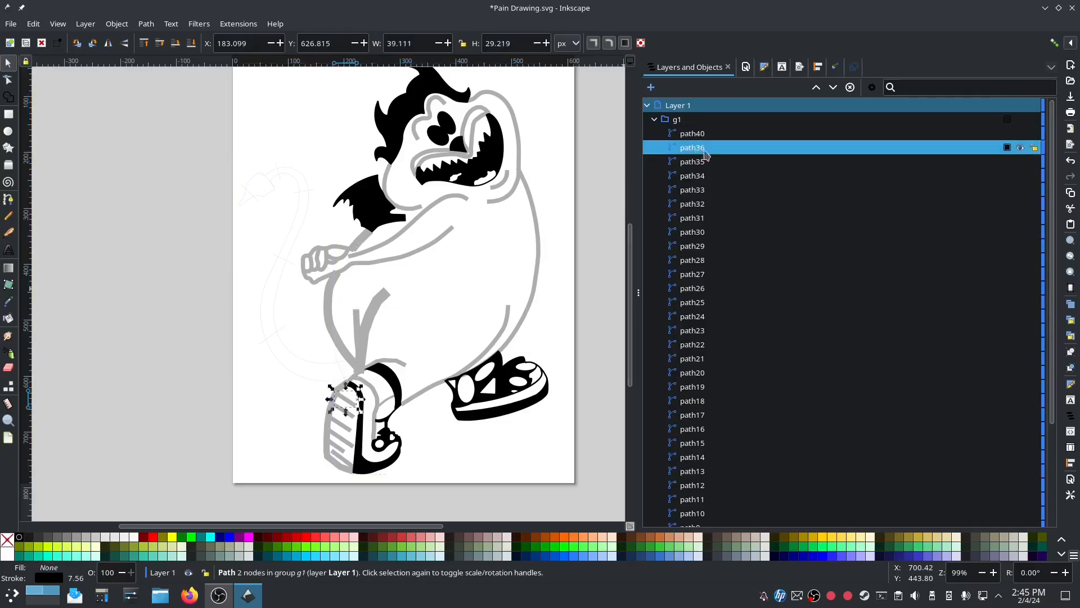
left_click(701, 149)
scroll(771, 331, "down", 4)
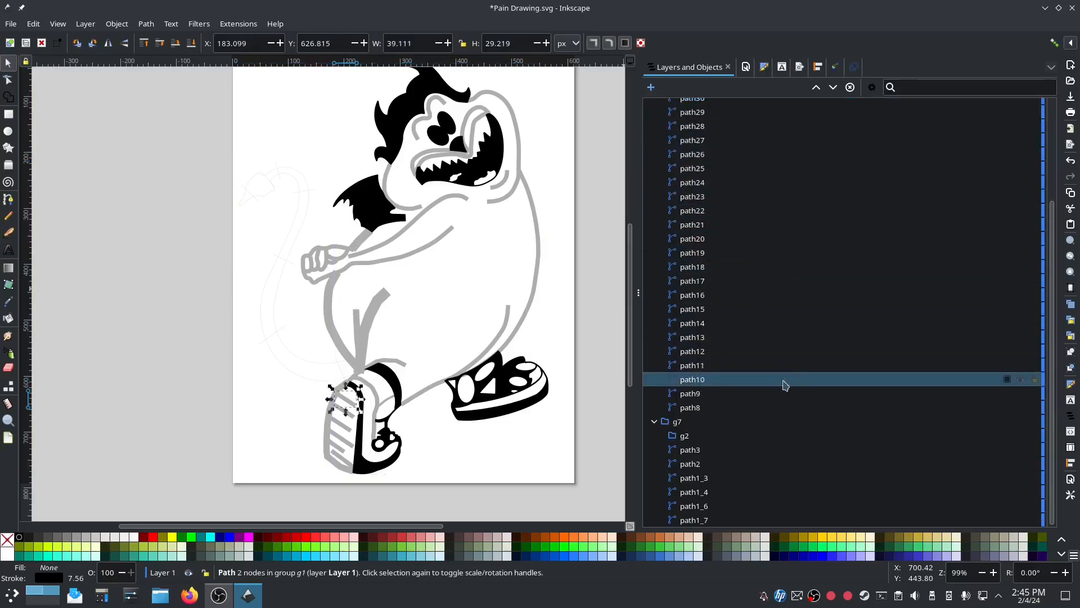
left_click(723, 407, "shift")
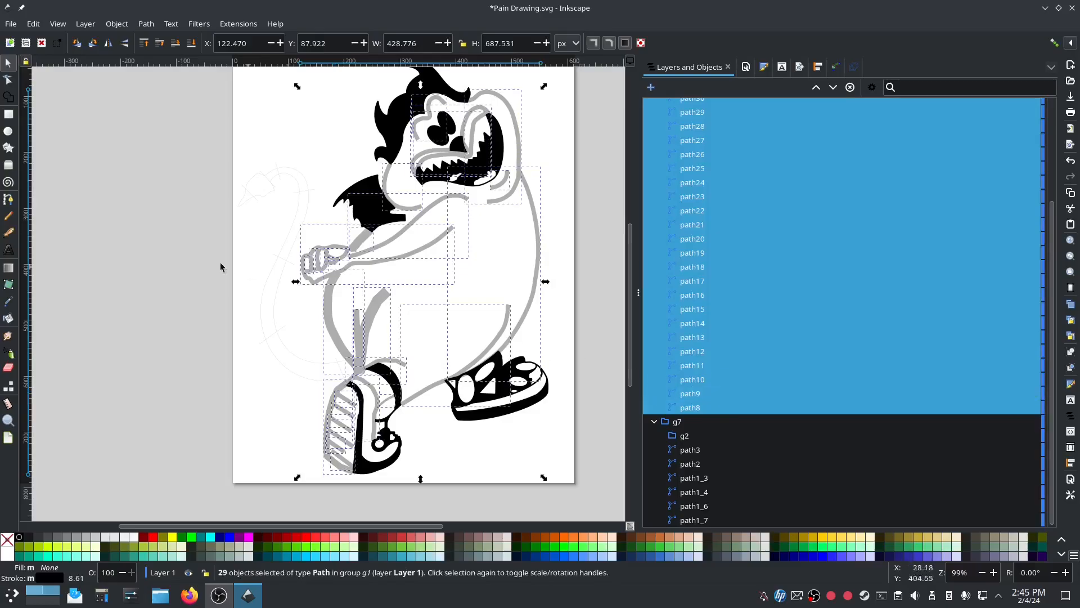
left_click(246, 25)
mouse_move(272, 170)
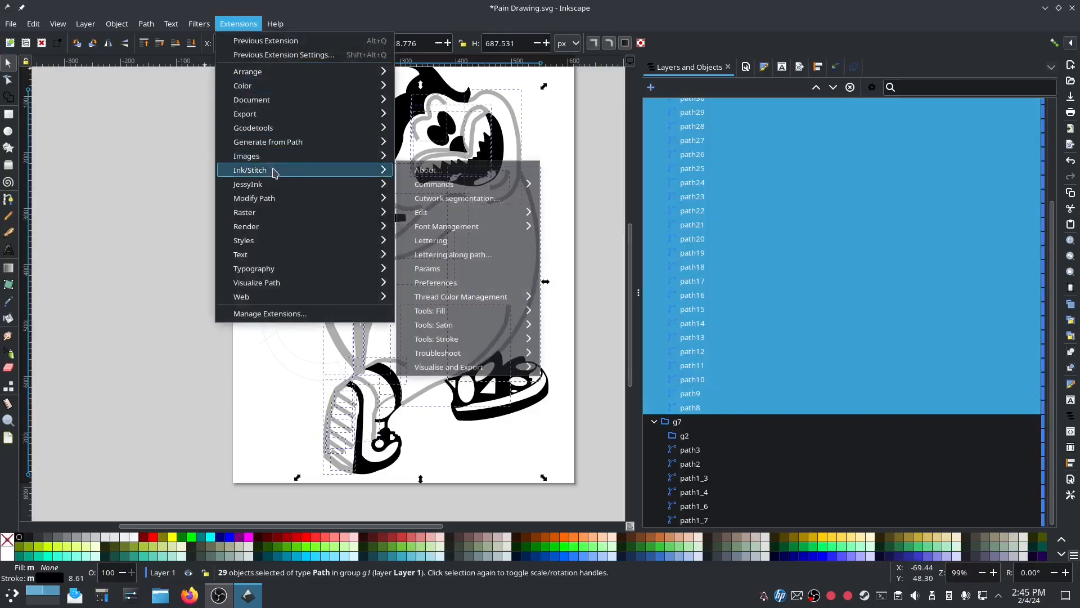
mouse_move(467, 326)
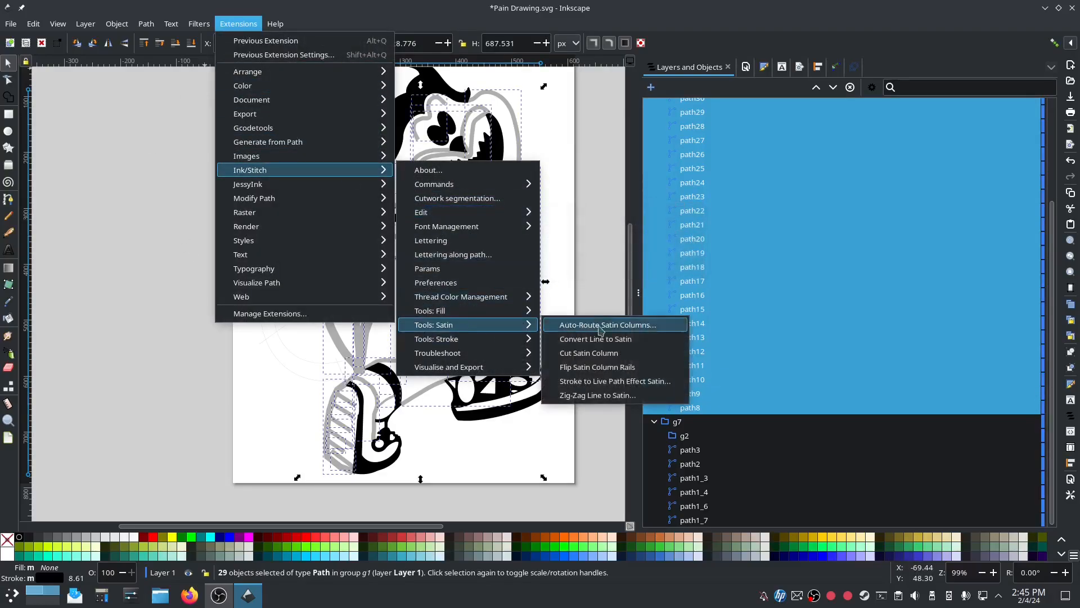
left_click(626, 340)
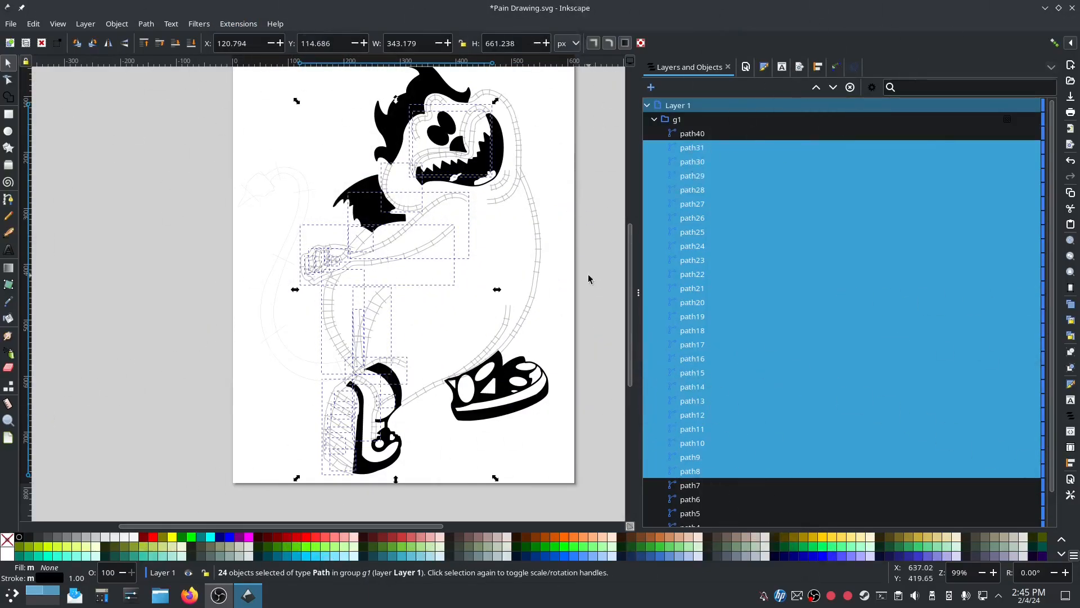
- Auto-route all satin columns in group g1, including the tail path40, without trimming jump stitches or preserving the column order
left_click(692, 133, "shift")
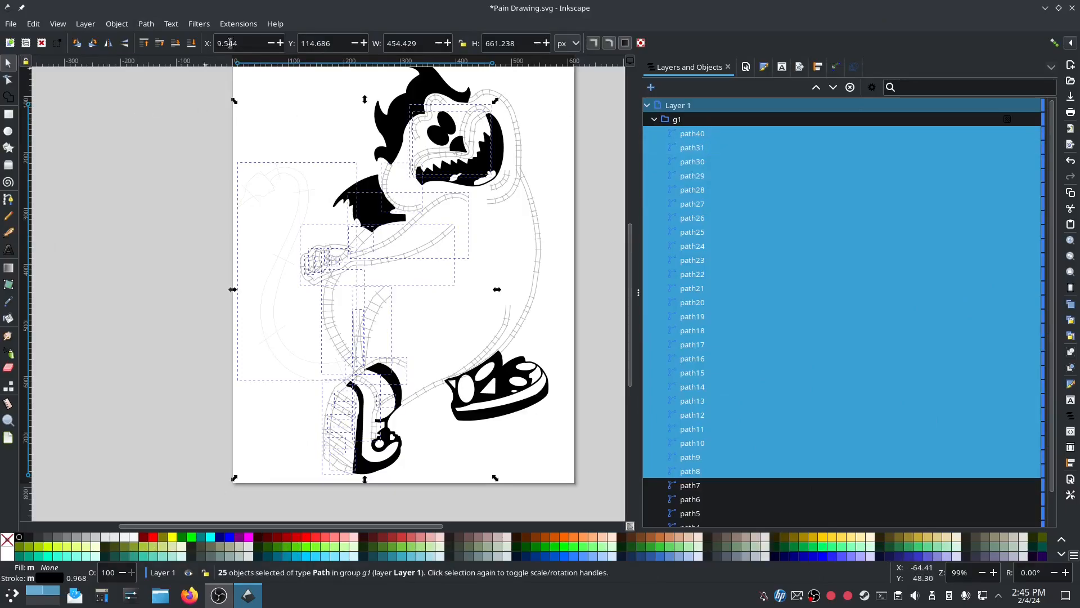
left_click(235, 23)
mouse_move(250, 170)
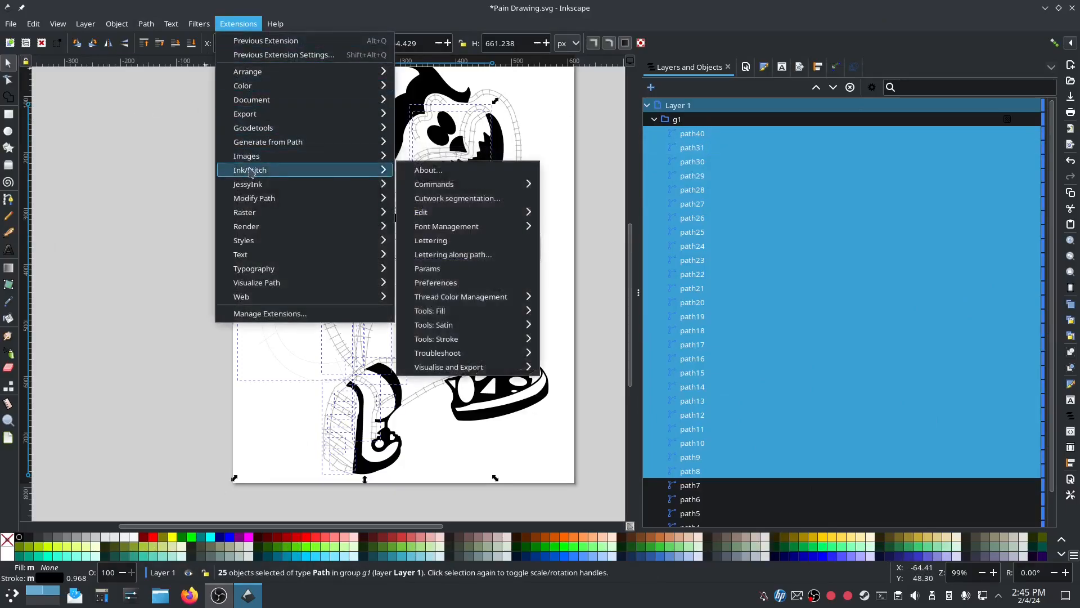
mouse_move(450, 326)
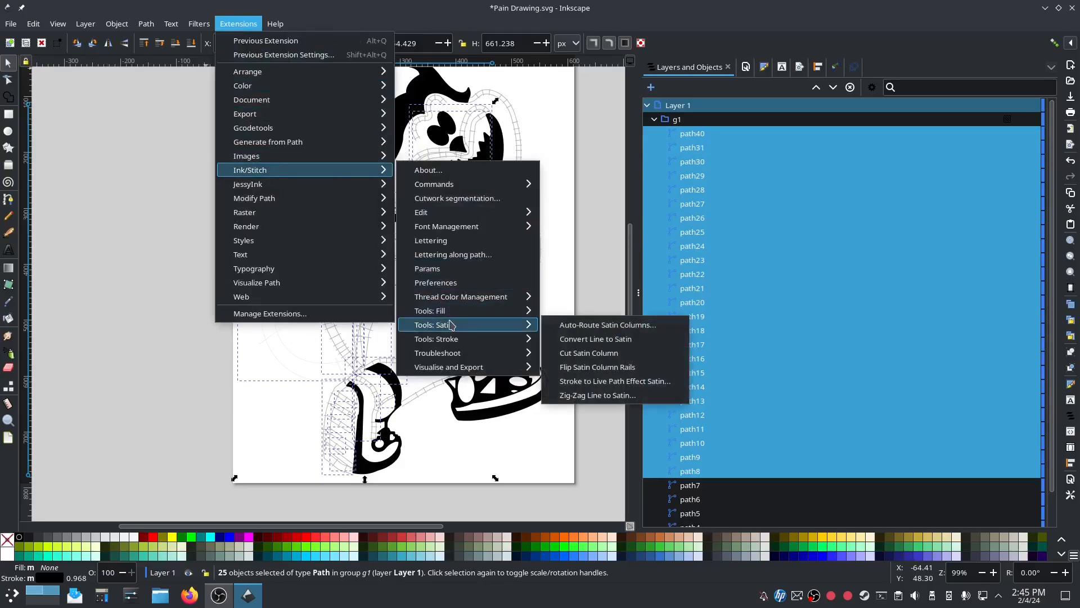
left_click(598, 326)
left_click(591, 340)
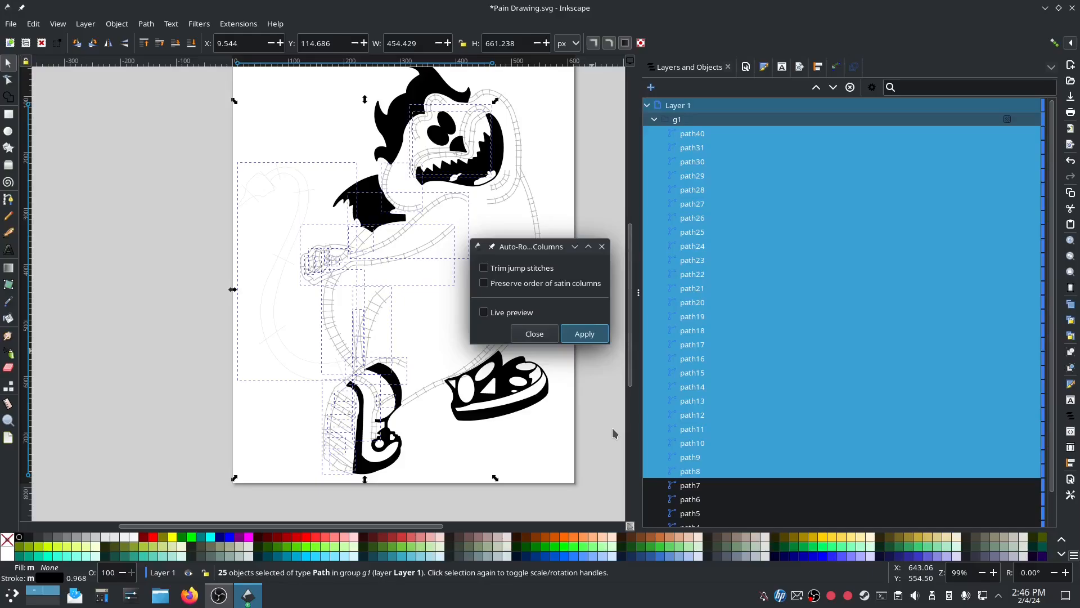
left_click(532, 334)
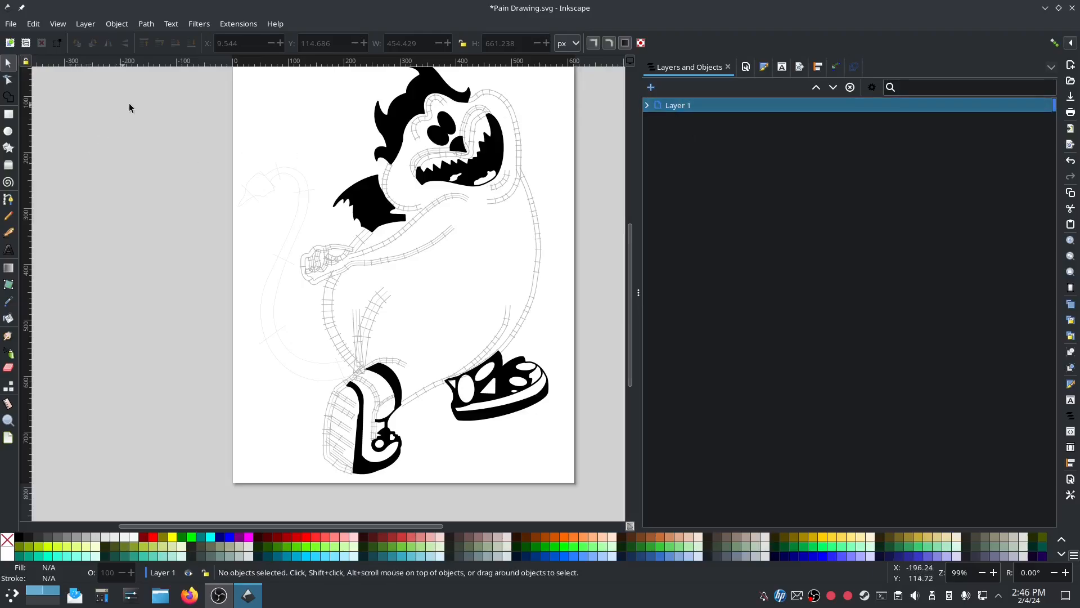
- Run Ink/Stitch's Troubleshoot Objects on the drawing with a 5.00 mm pointer size and 2.00 mm font size
left_click(238, 23)
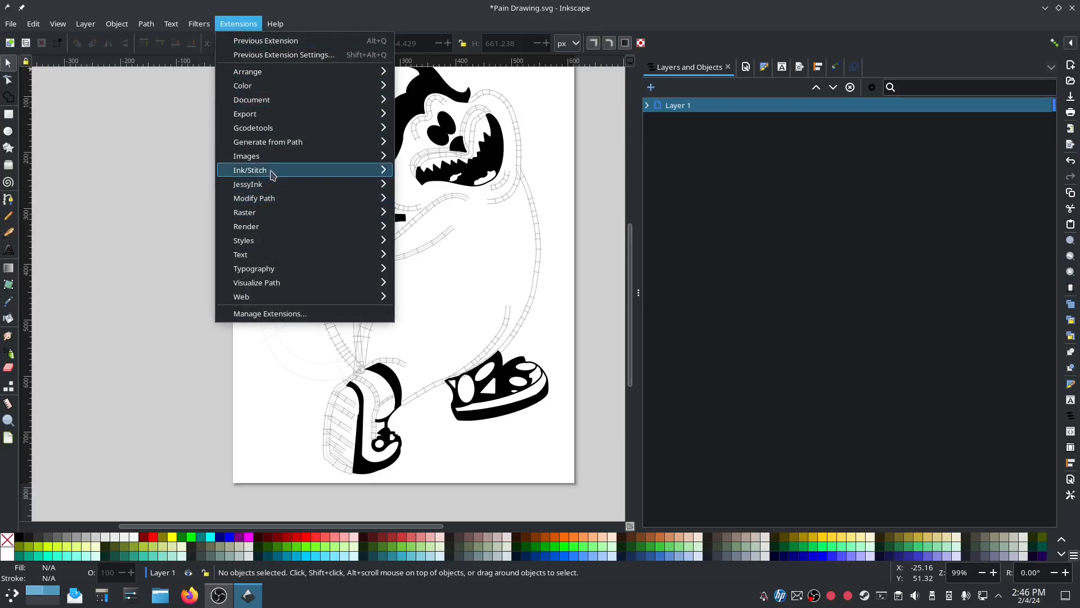
mouse_move(272, 175)
mouse_move(476, 358)
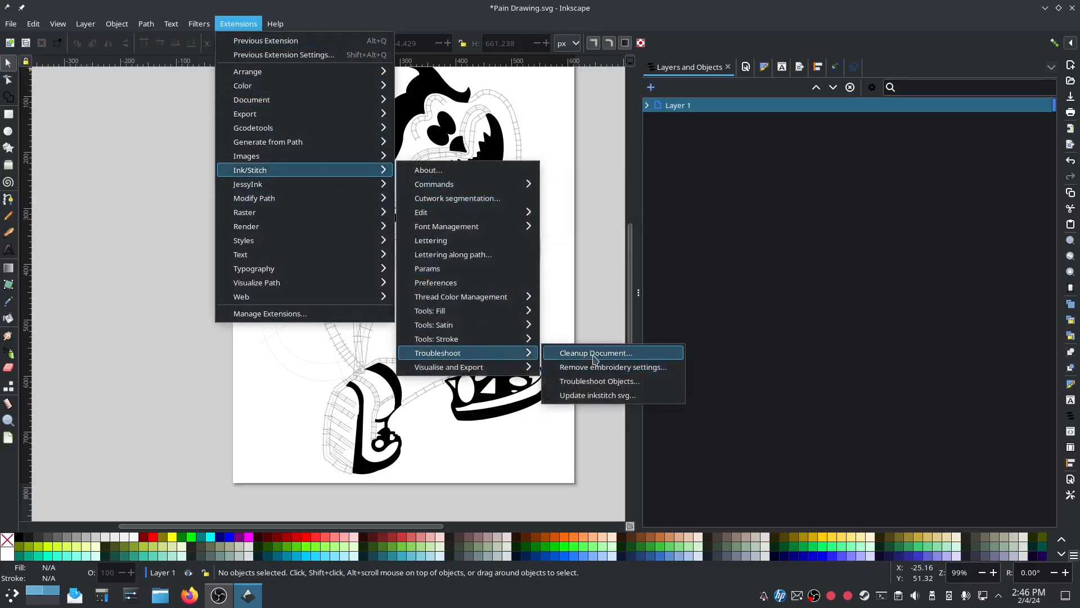
left_click(603, 383)
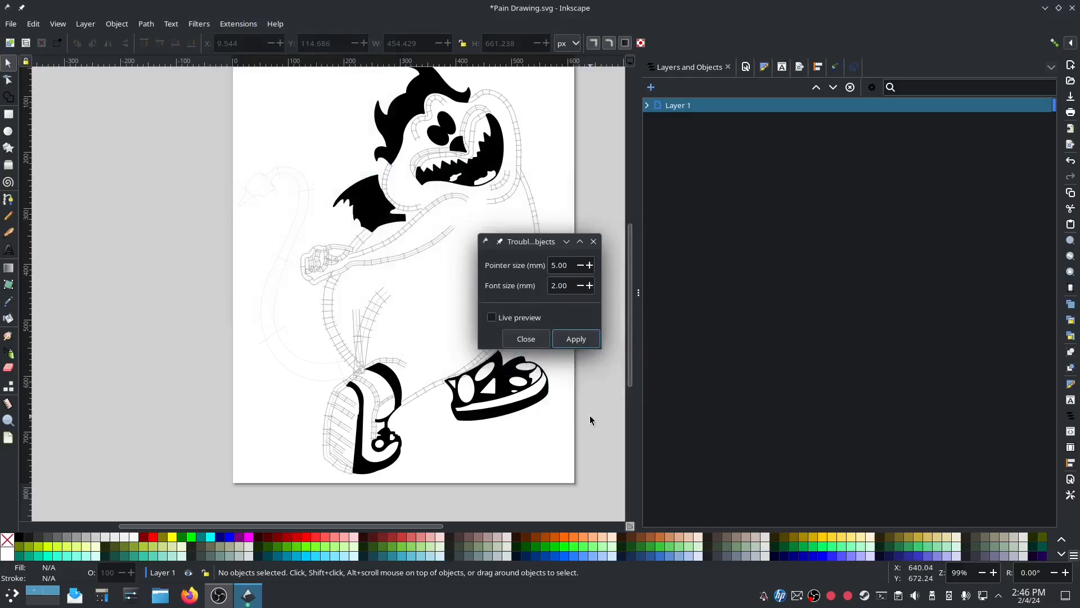
left_click(577, 340)
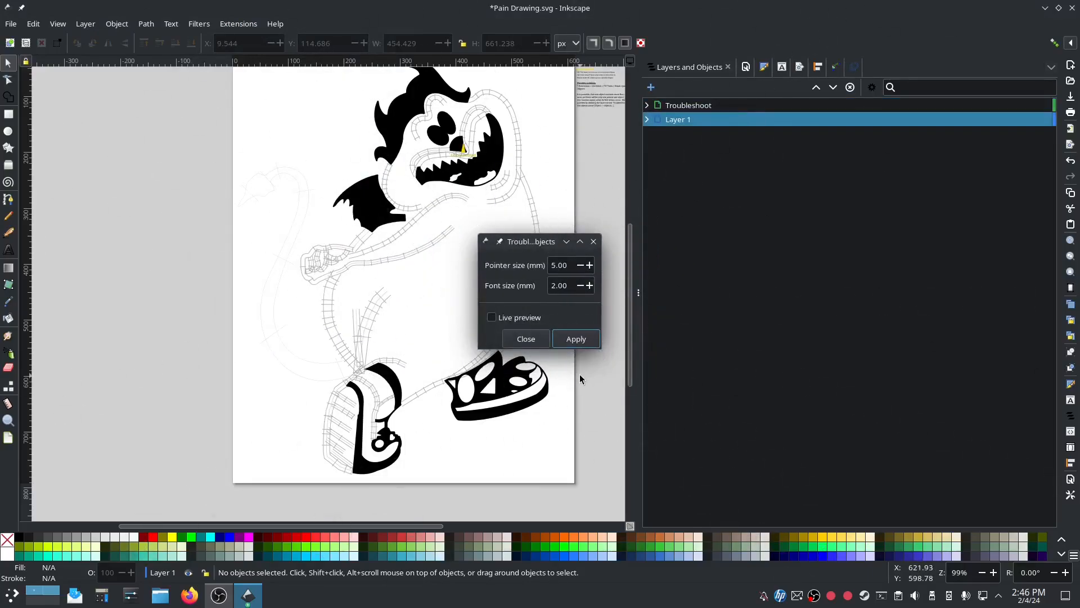
left_click(527, 339)
- Examine the troubleshoot report beside the page and the shape marked by the warning pointer at the nose
scroll(606, 134, "up", 3)
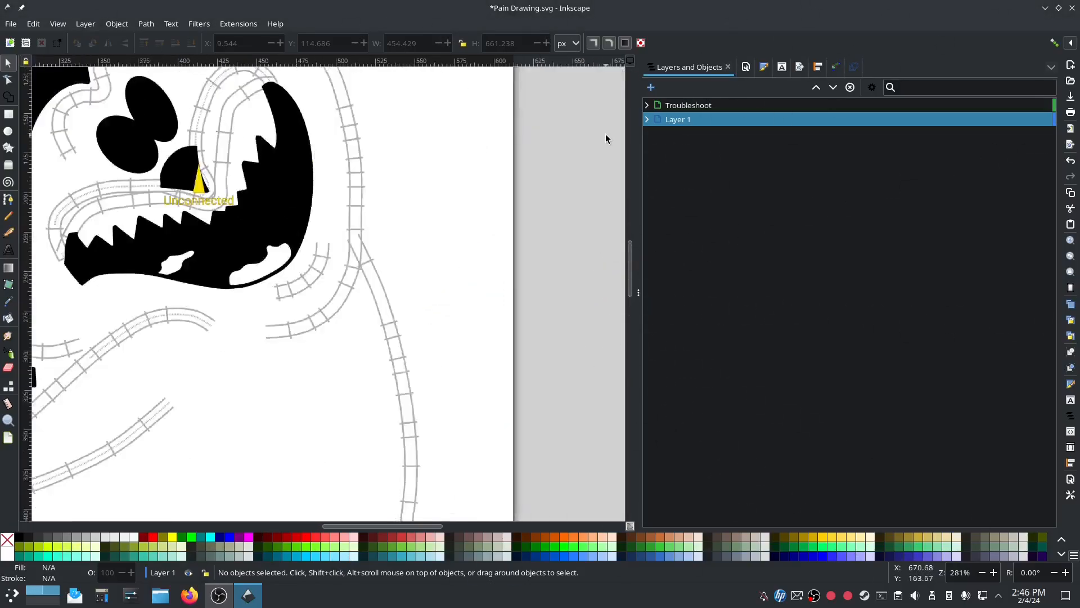
scroll(606, 134, "up", 2)
left_click_drag(532, 147, 452, 479)
left_click_drag(480, 356, 461, 480)
scroll(481, 407, "down", 3)
scroll(453, 369, "down", 3)
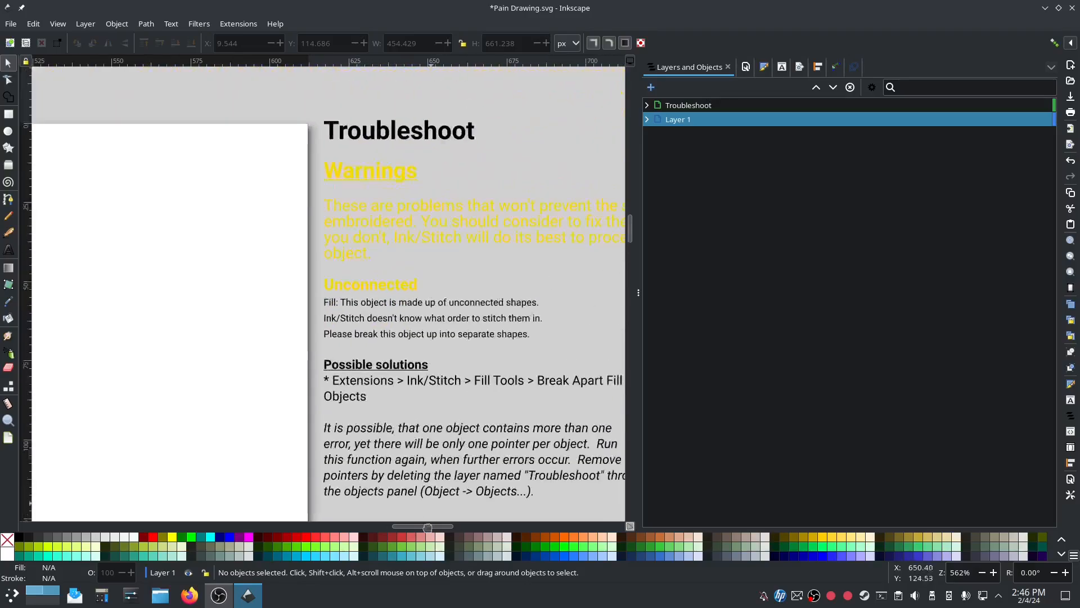
left_click_drag(275, 466, 591, 191)
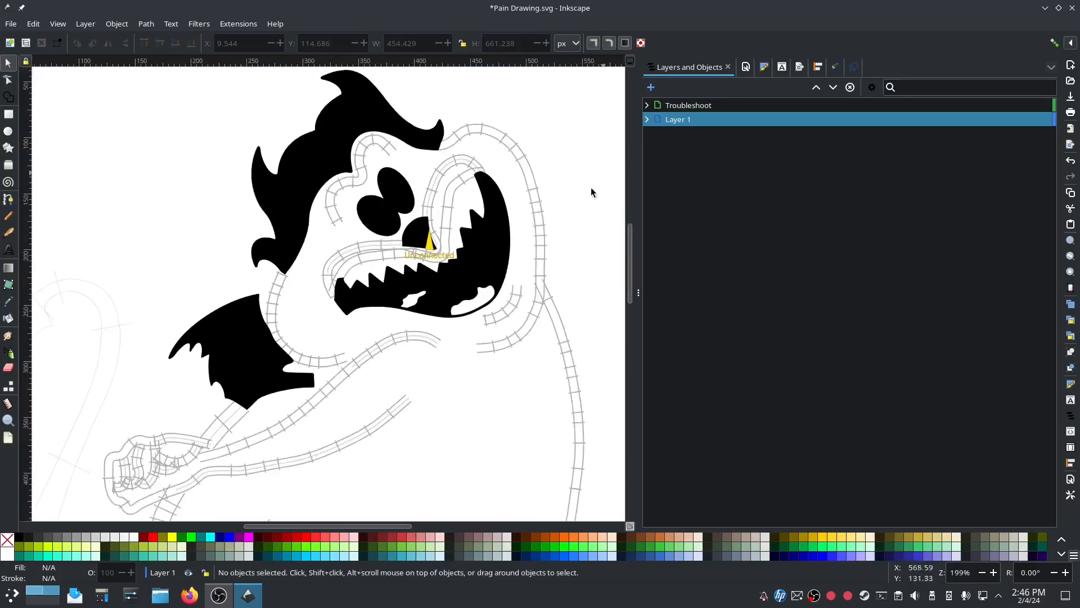
scroll(429, 241, "up", 6)
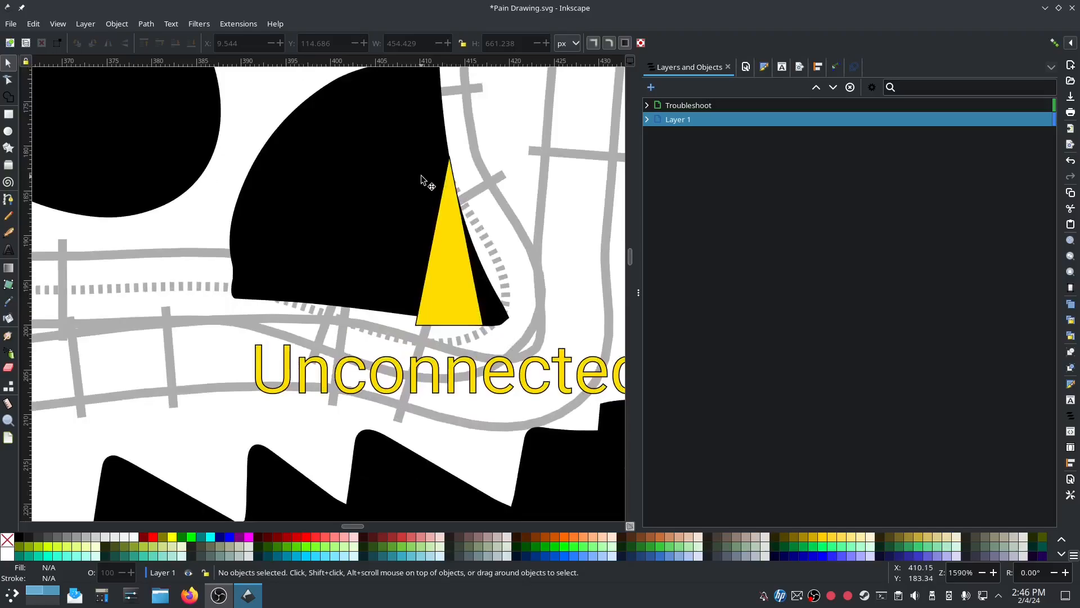
scroll(422, 186, "down", 6)
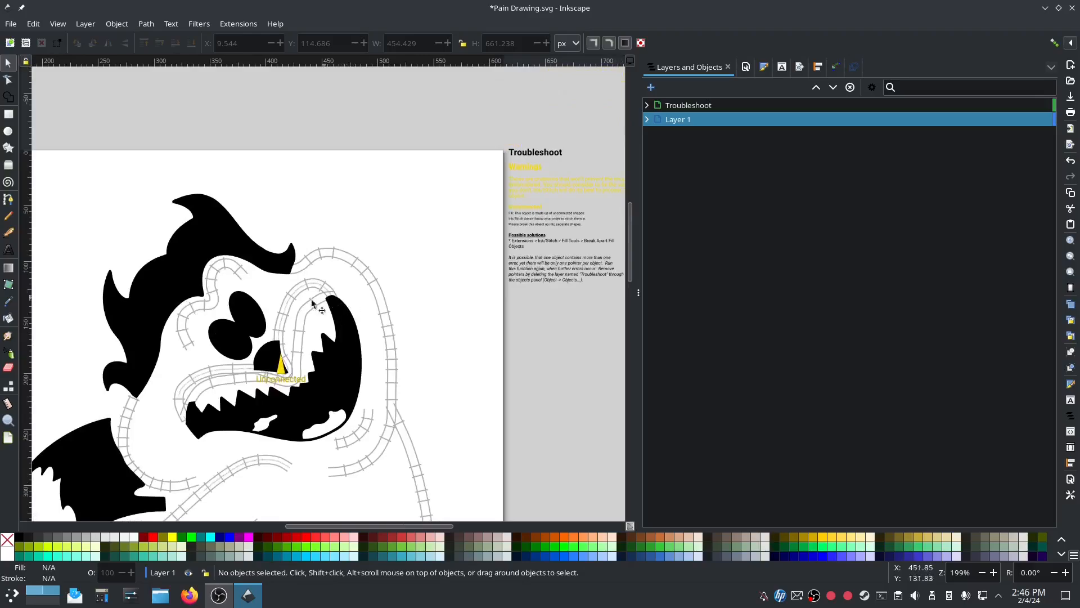
- Delete the Troubleshoot layer with its warning pointer and report text
left_click(282, 363)
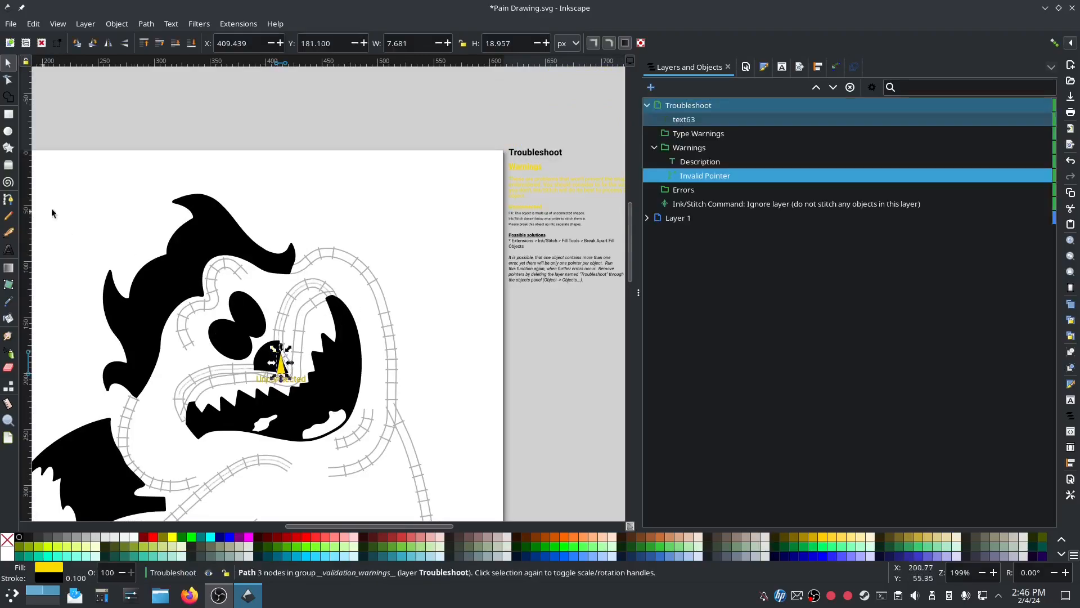
left_click(688, 107)
right_click(688, 108)
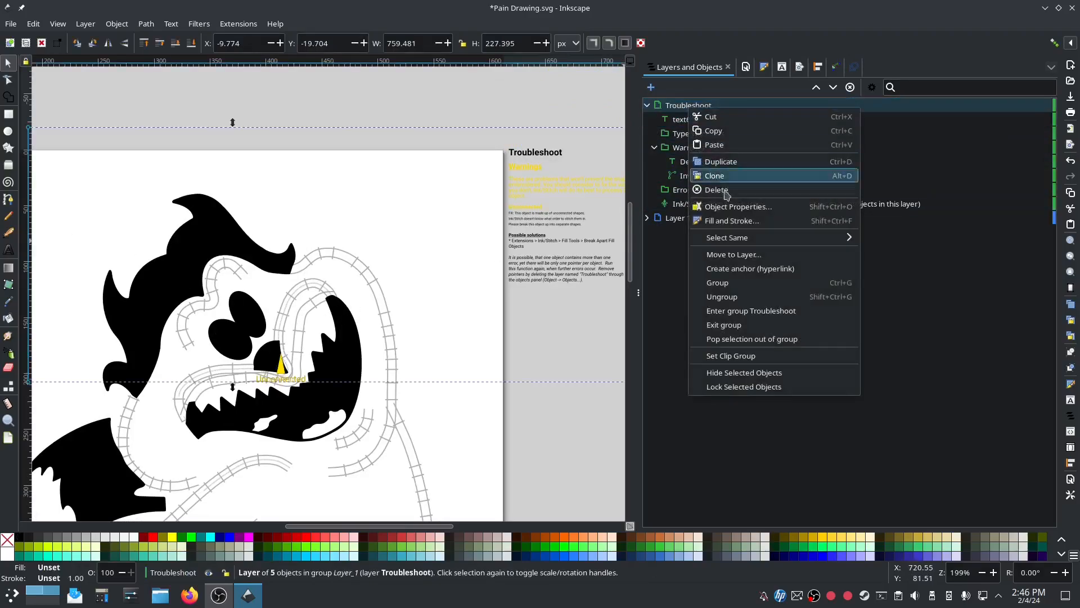
left_click(731, 192)
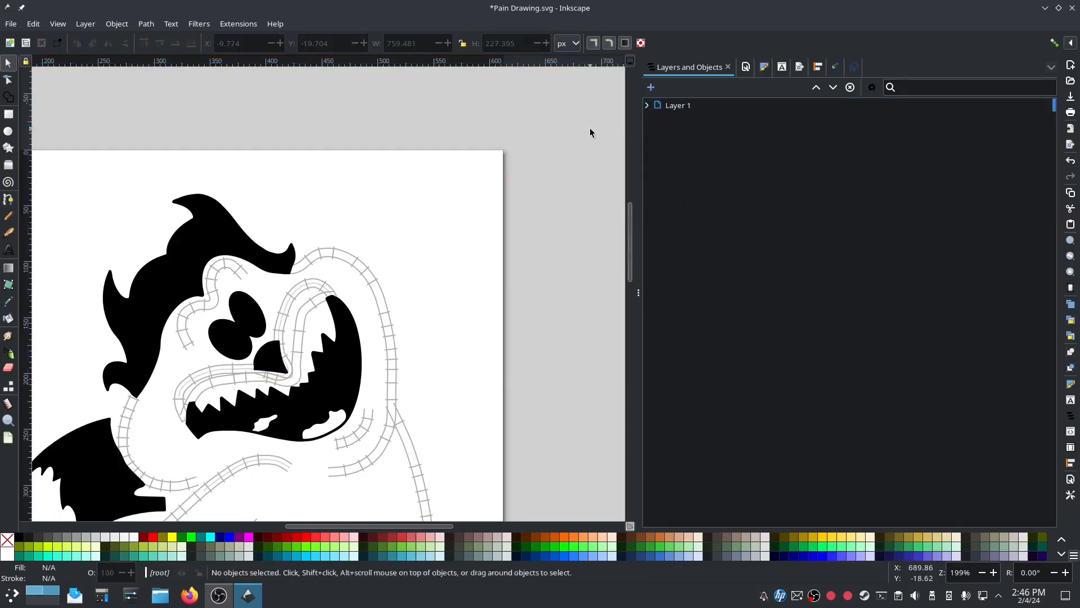
- Break apart the black fill path2 in group g7, which contains the nose, using the Simple method
left_click(274, 358)
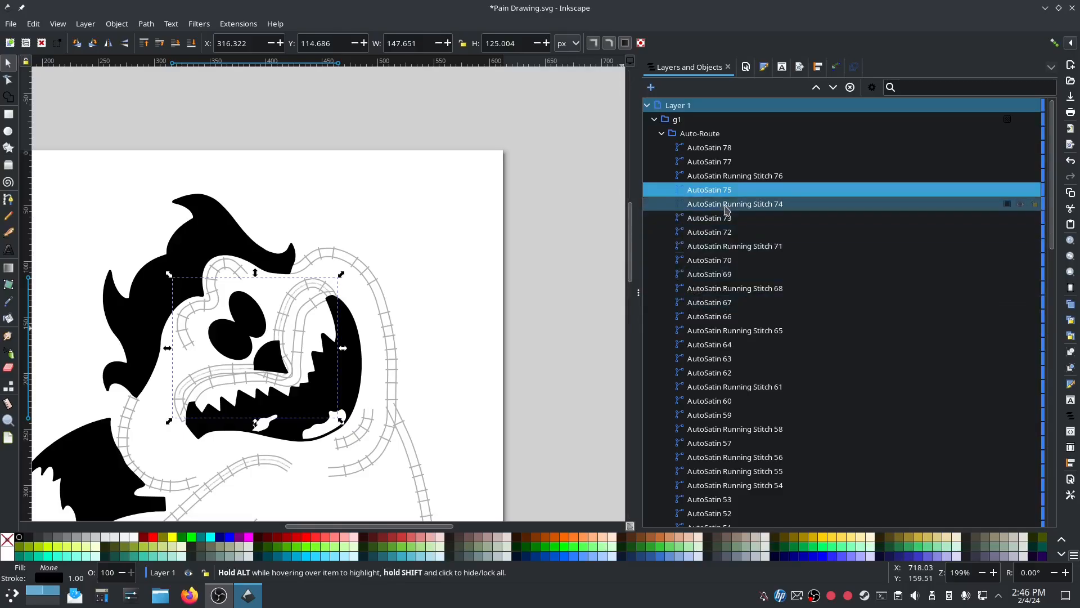
scroll(275, 358, "up", 4)
left_click(281, 307)
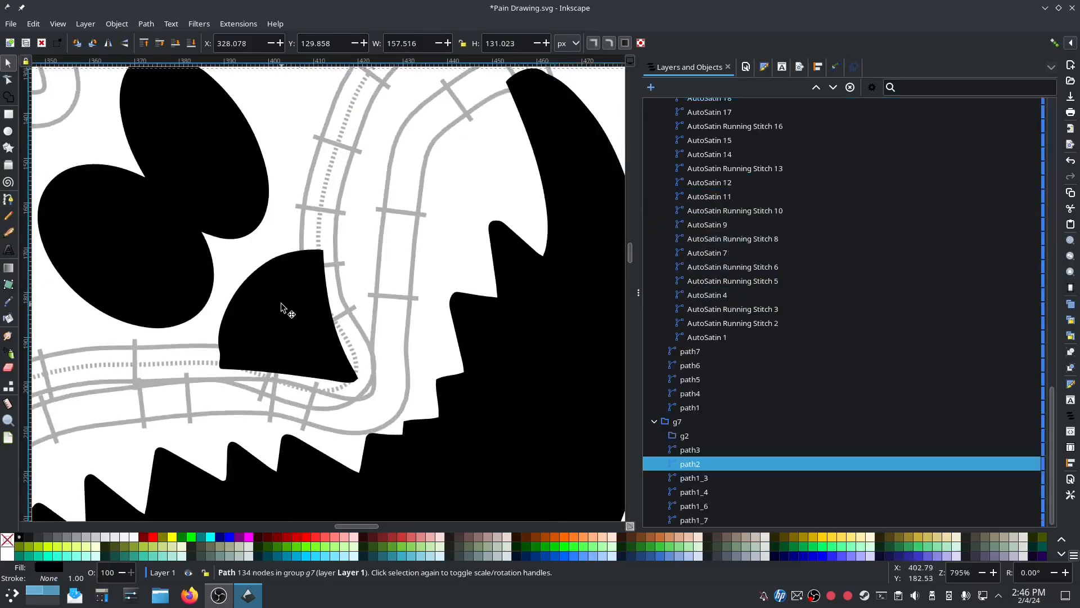
left_click(464, 198)
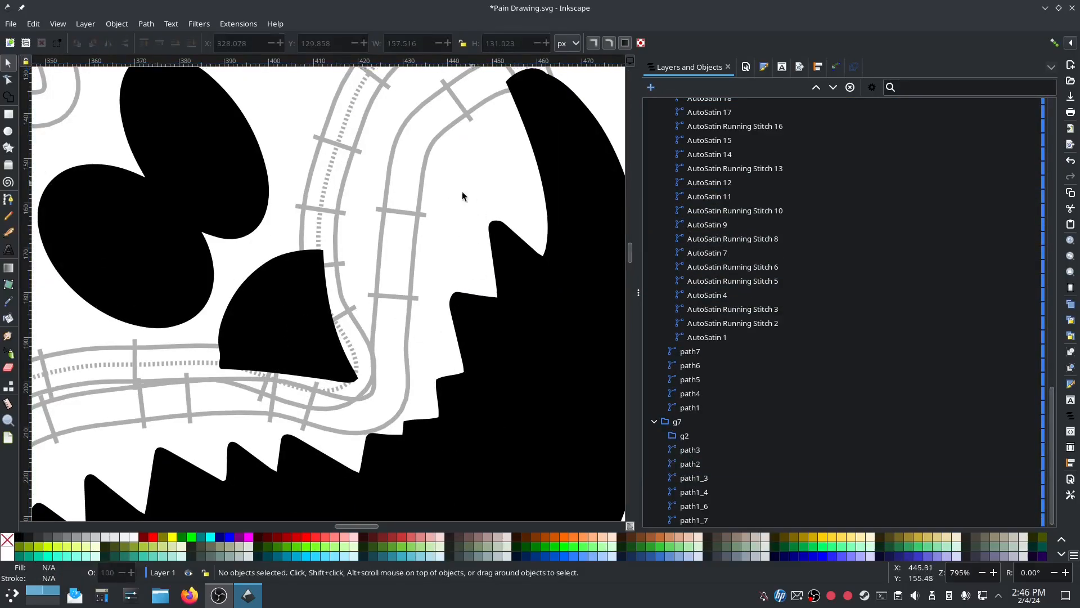
left_click(280, 323)
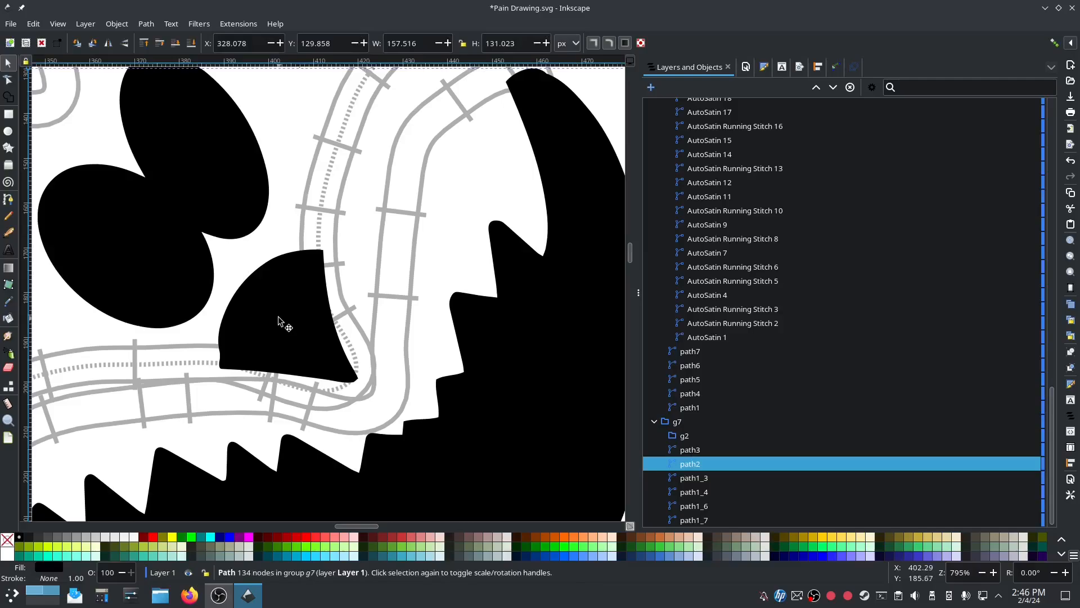
left_click(239, 25)
mouse_move(275, 169)
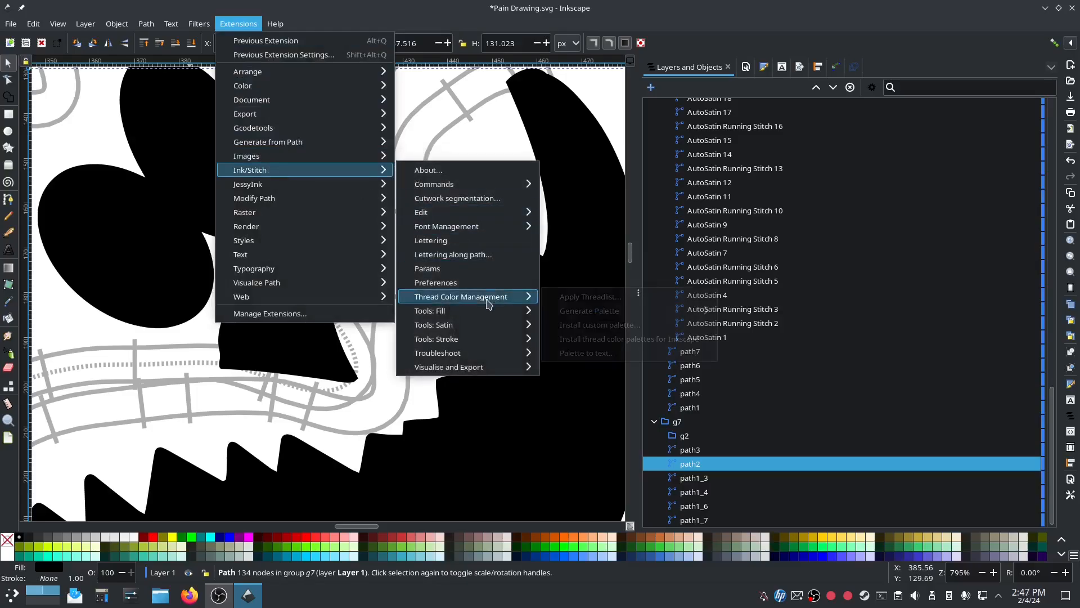
mouse_move(482, 326)
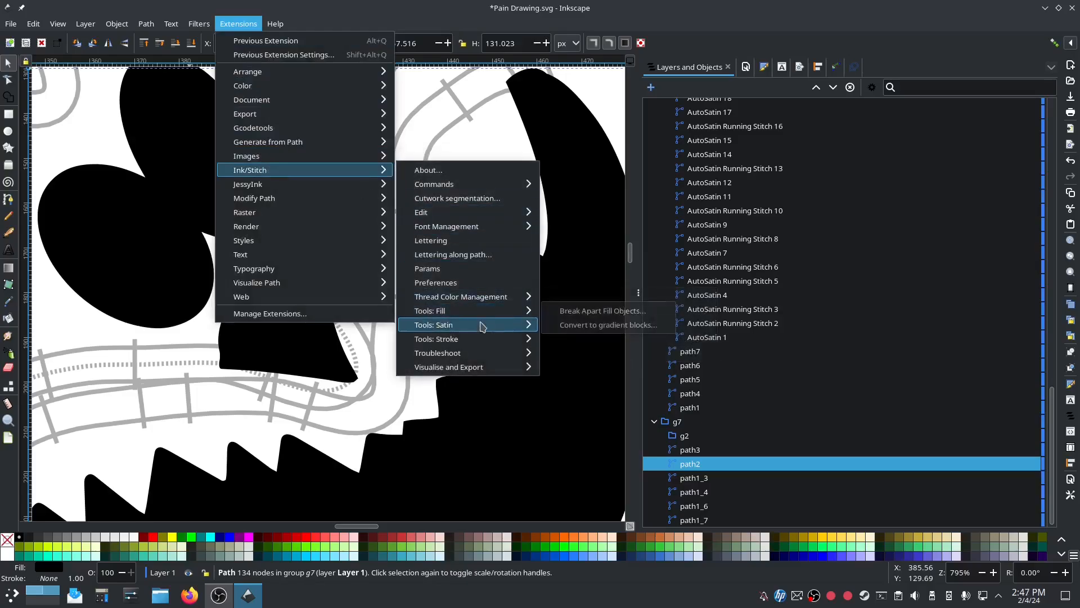
left_click(603, 314)
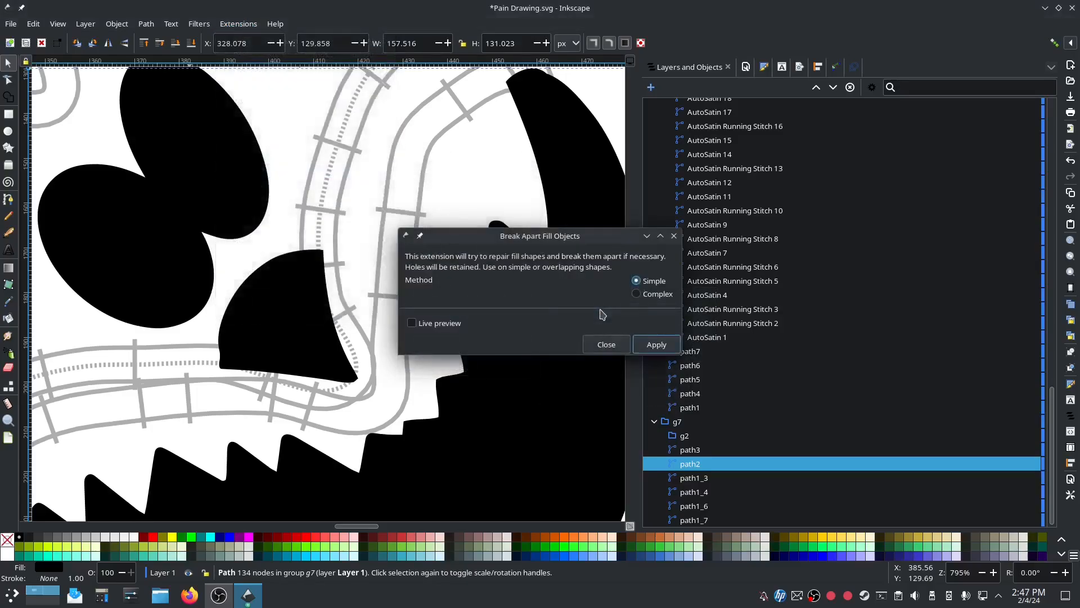
left_click(606, 344)
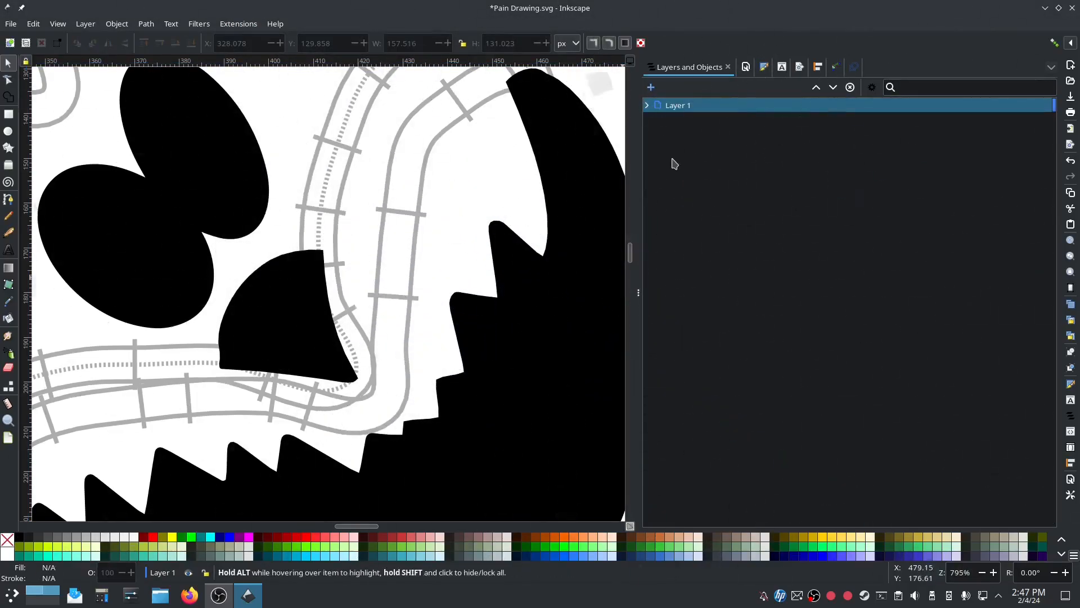
- Run Troubleshoot Objects again to recheck the drawing after breaking apart the nose's fill path
scroll(465, 269, "down", 4)
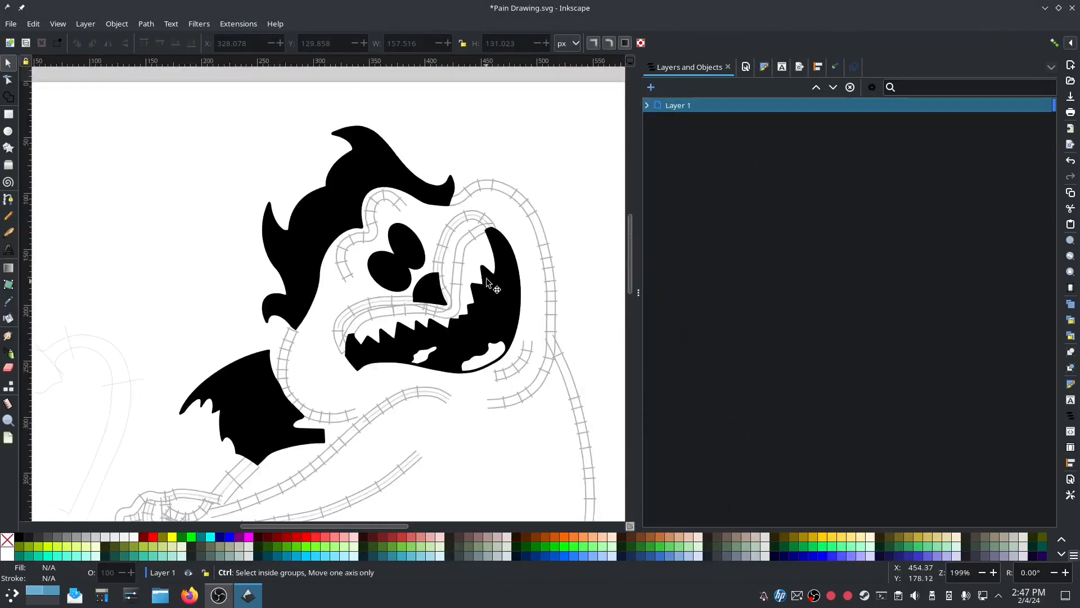
left_click(237, 23)
mouse_move(262, 174)
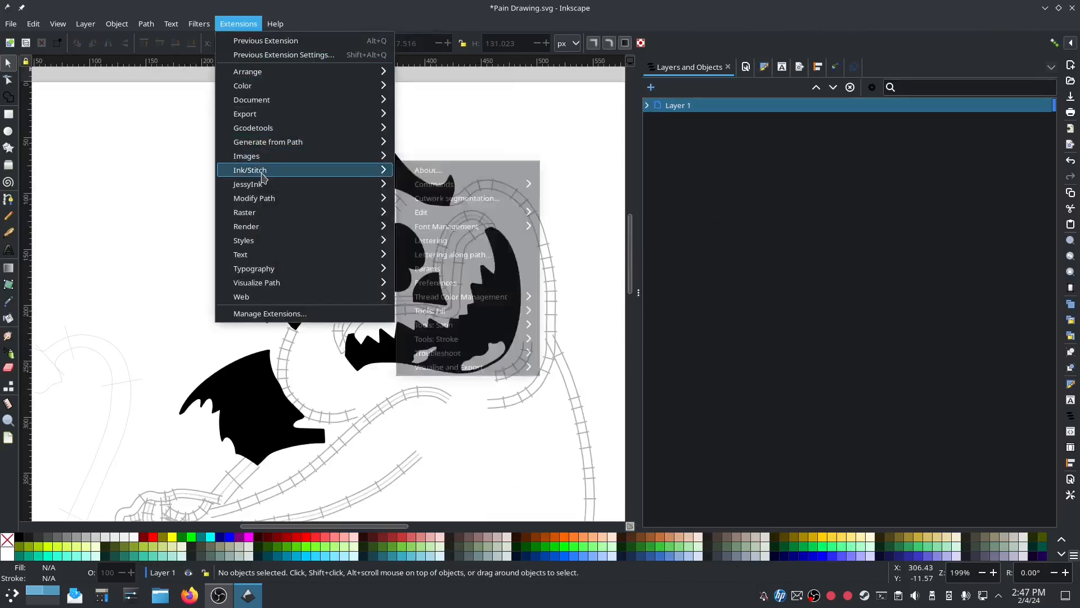
mouse_move(479, 233)
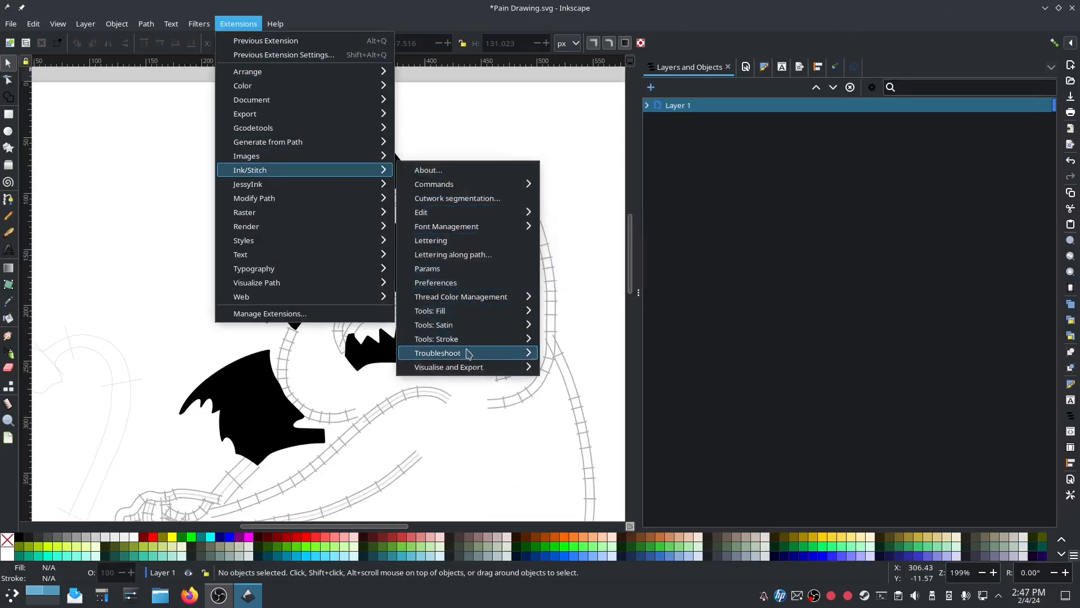
mouse_move(469, 355)
left_click(582, 385)
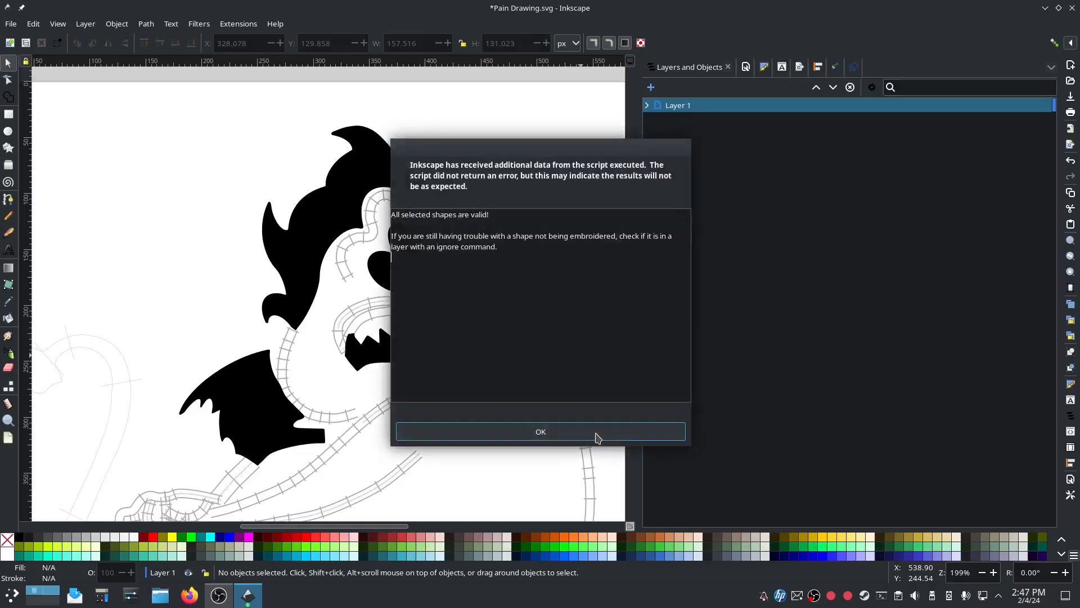
- Dismiss the troubleshoot report and open the Simulator / Realistic Preview on the whole drawing, closing it after a brief look
left_click(545, 434)
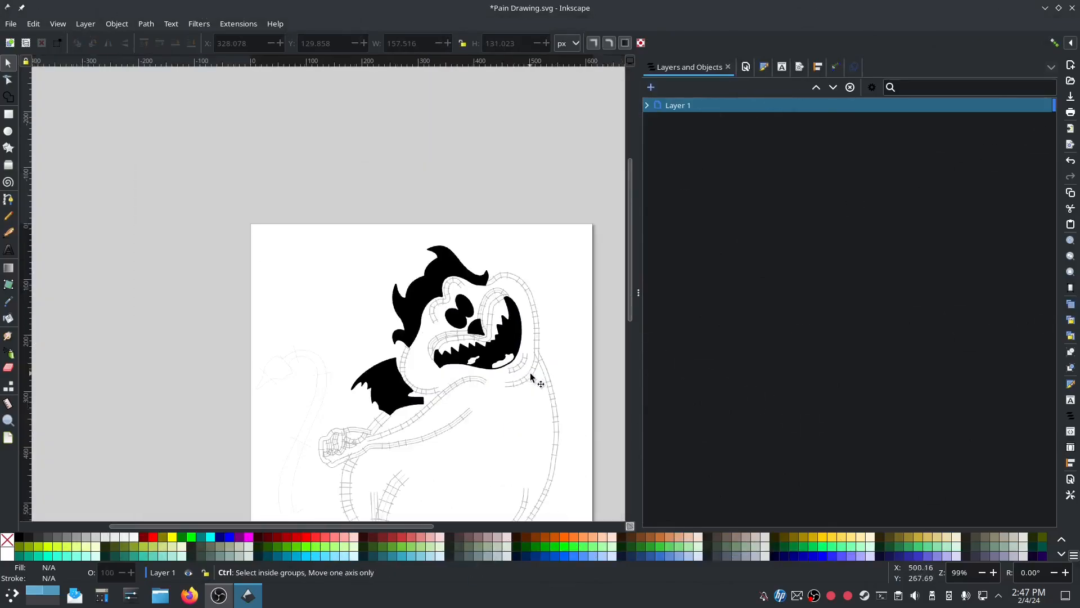
scroll(529, 371, "down", 2, "ctrl")
left_click_drag(538, 390, 472, 284)
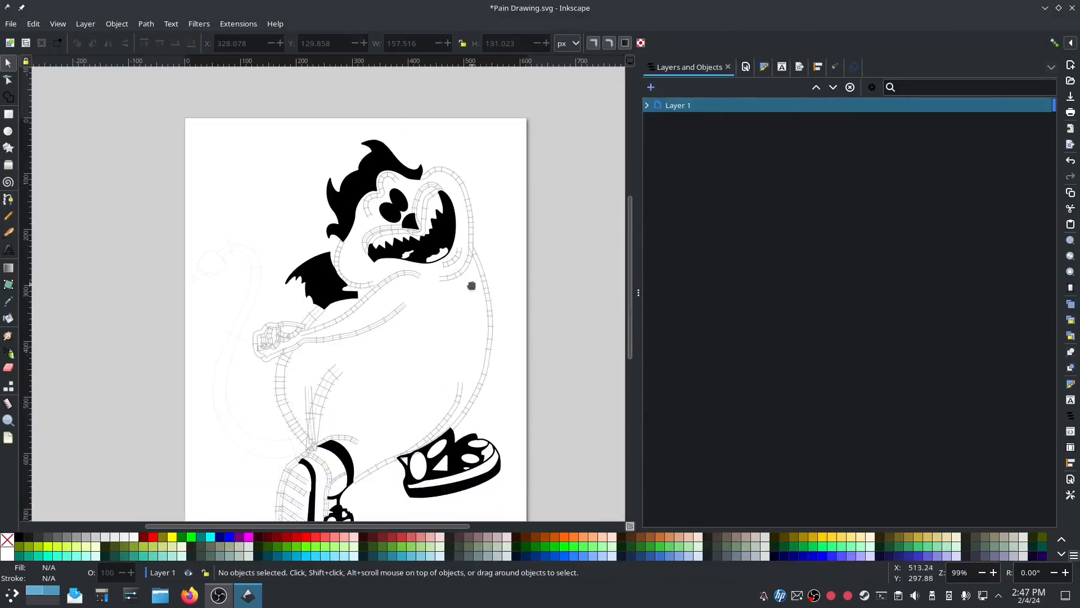
left_click(238, 23)
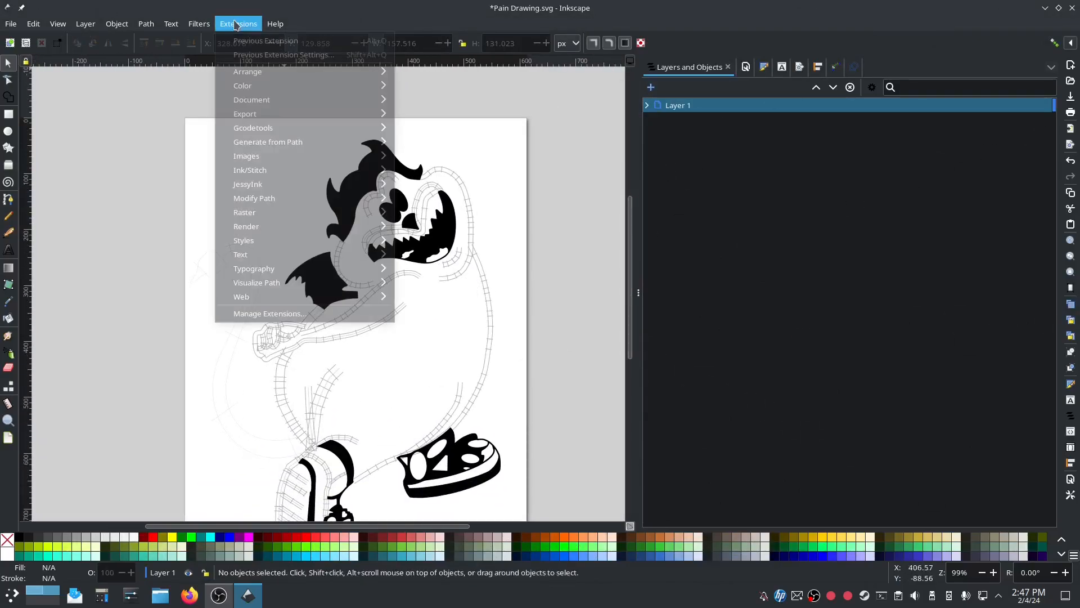
mouse_move(304, 169)
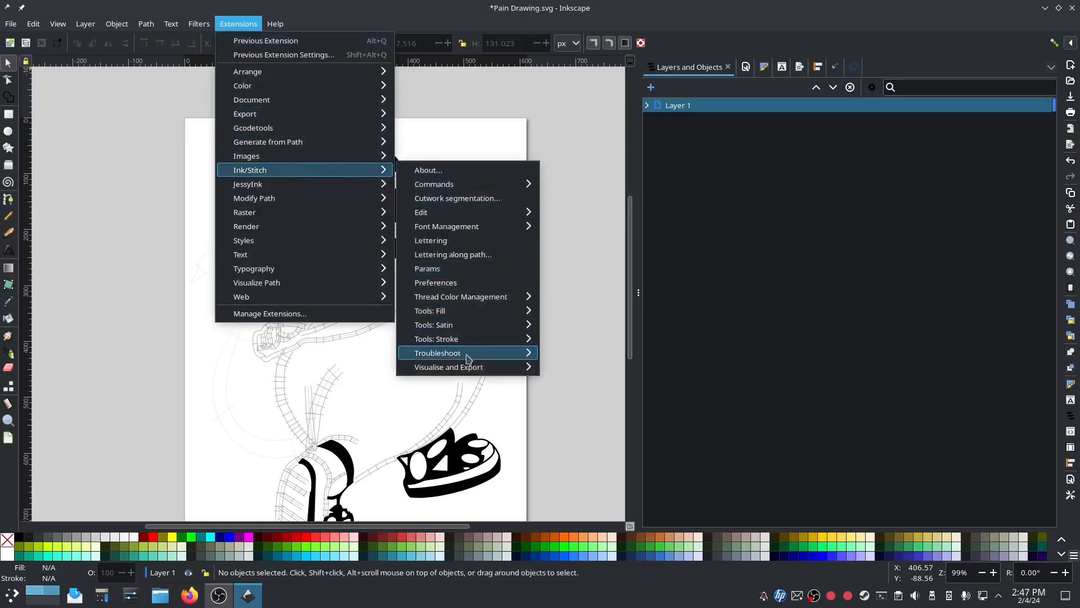
mouse_move(464, 371)
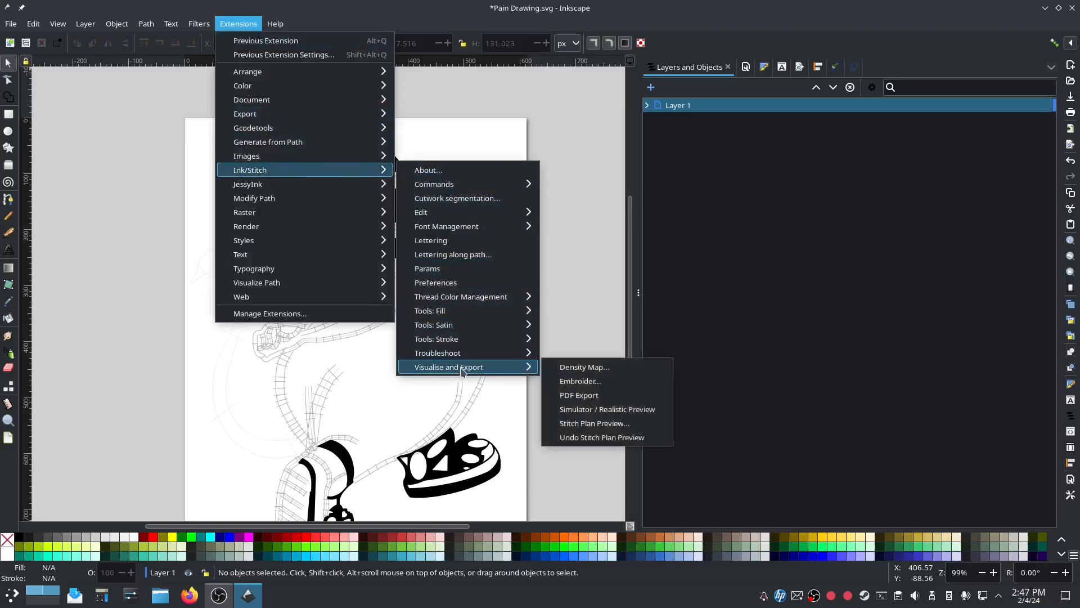
left_click(619, 409)
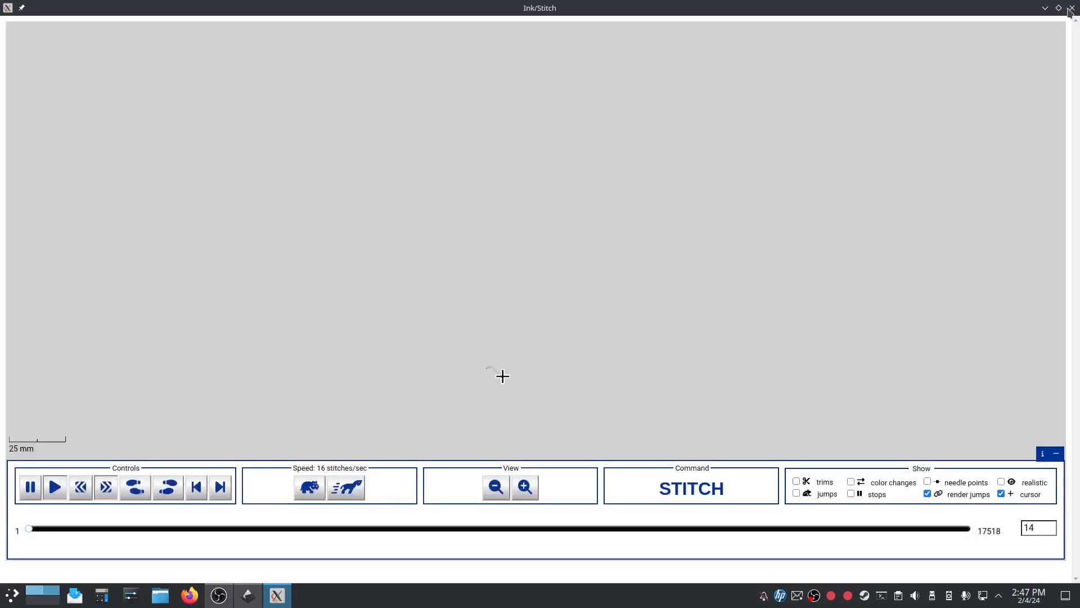
left_click(1073, 8)
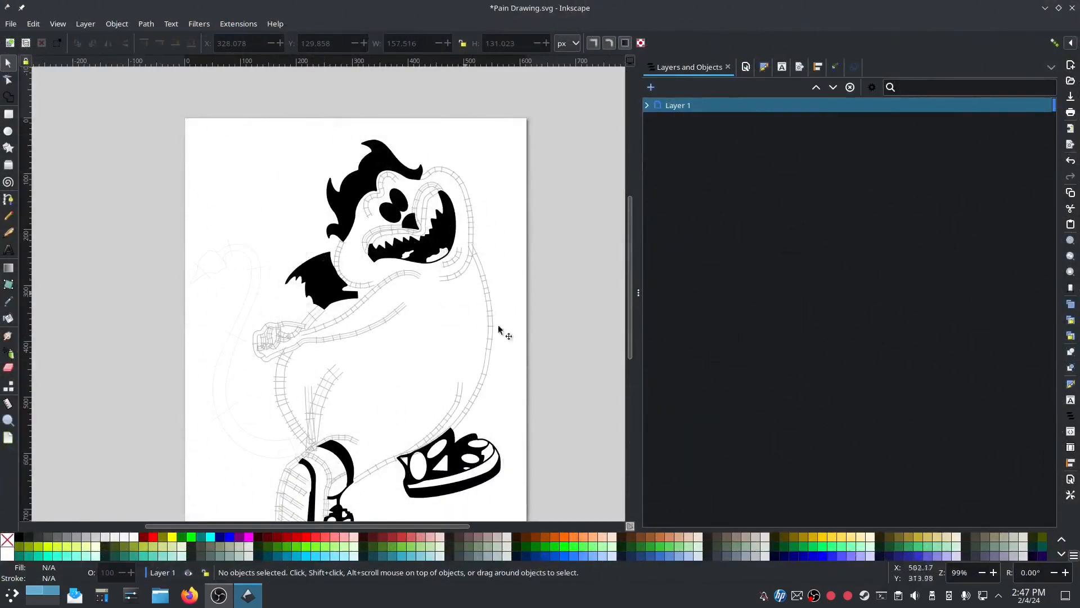
- Set the opacity of group g1, which holds the satin outlines, to 100%
left_click(647, 106)
left_click(675, 122)
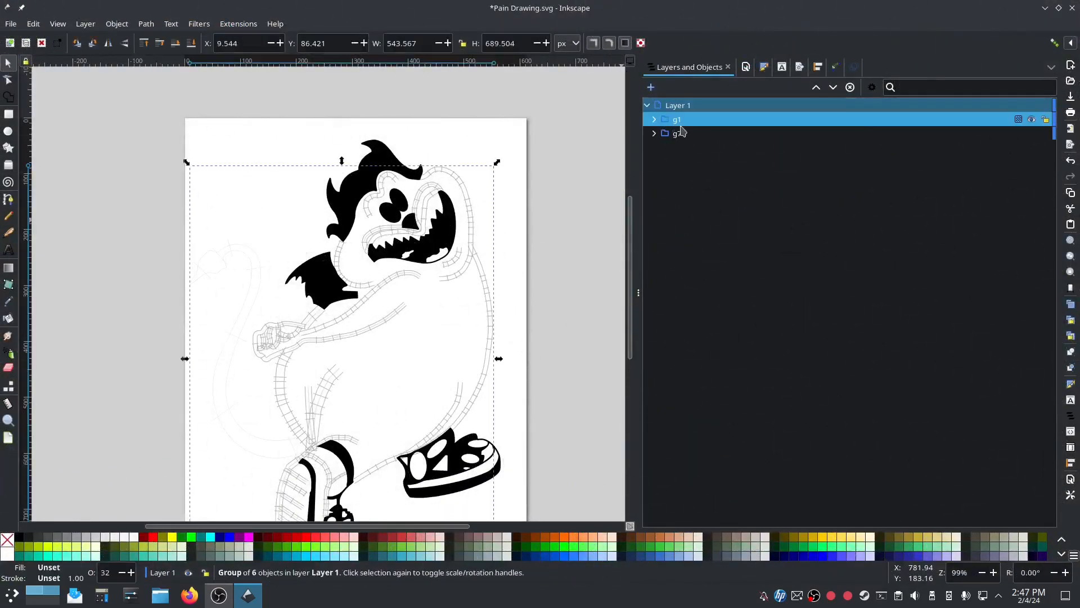
left_click(764, 67)
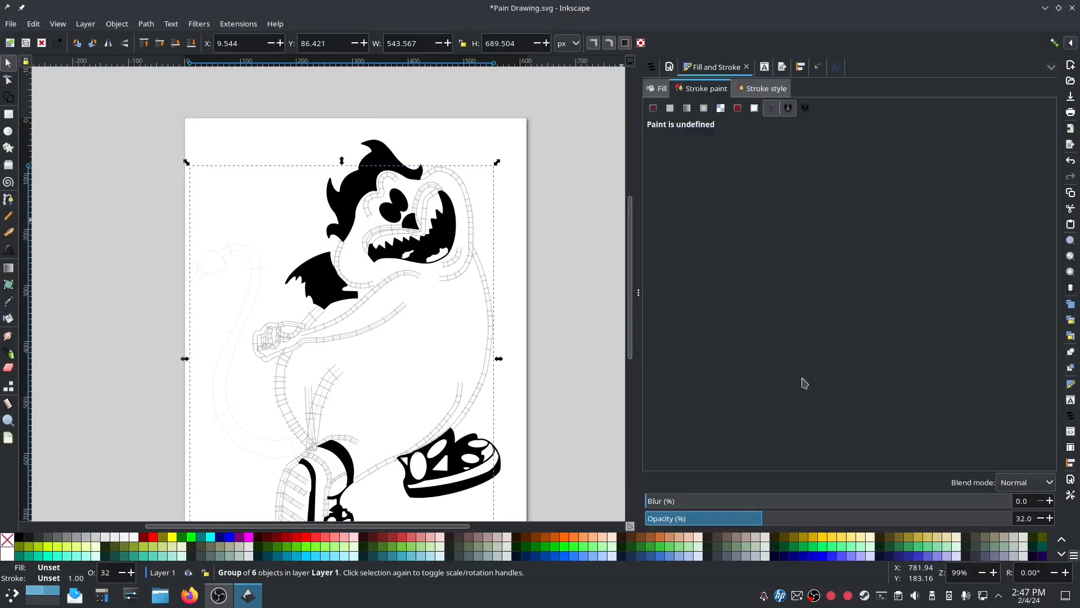
left_click_drag(856, 518, 1021, 518)
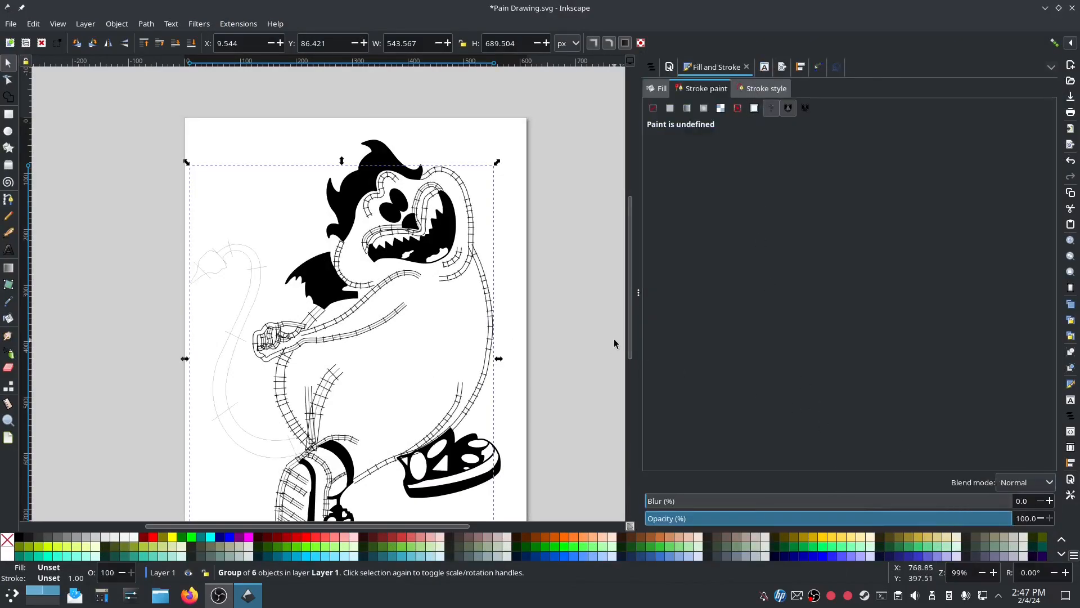
left_click(580, 165)
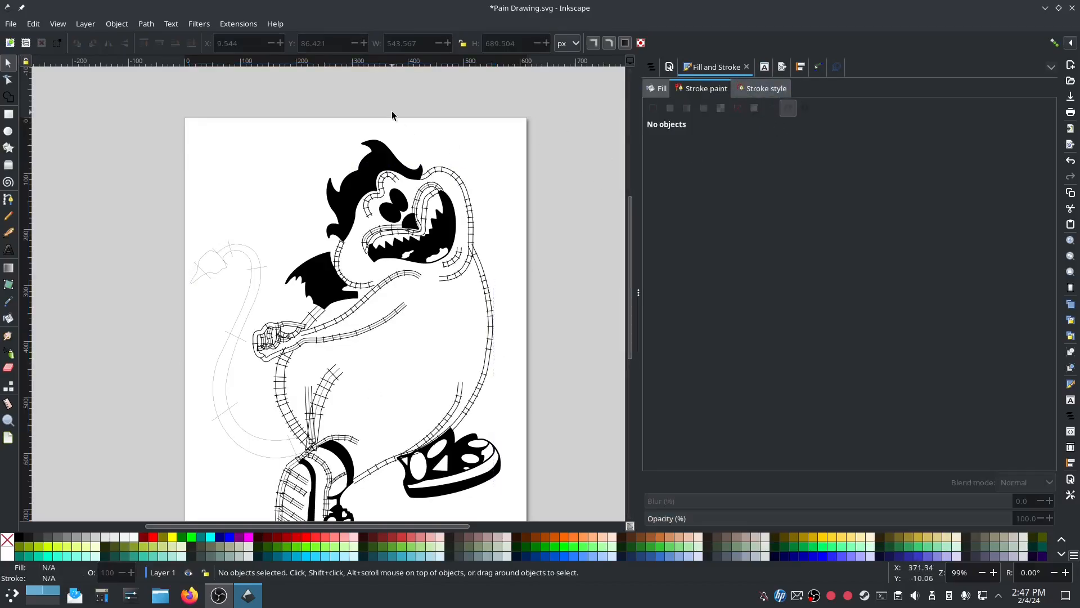
- Open the Simulator / Realistic Preview for everything in Layer 1
left_click(651, 67)
left_click(677, 105)
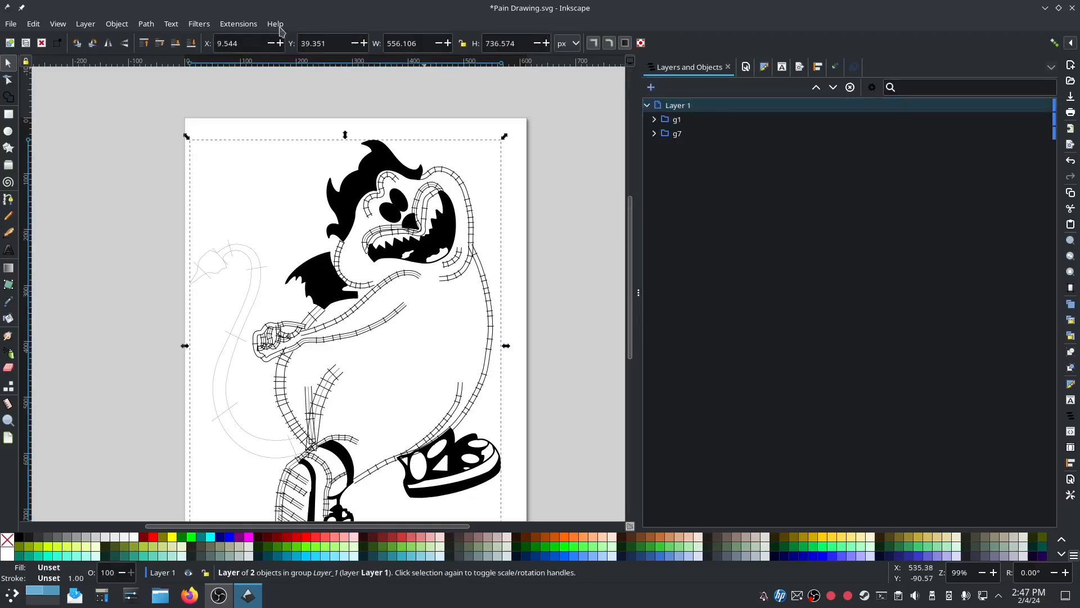
left_click(238, 24)
mouse_move(338, 170)
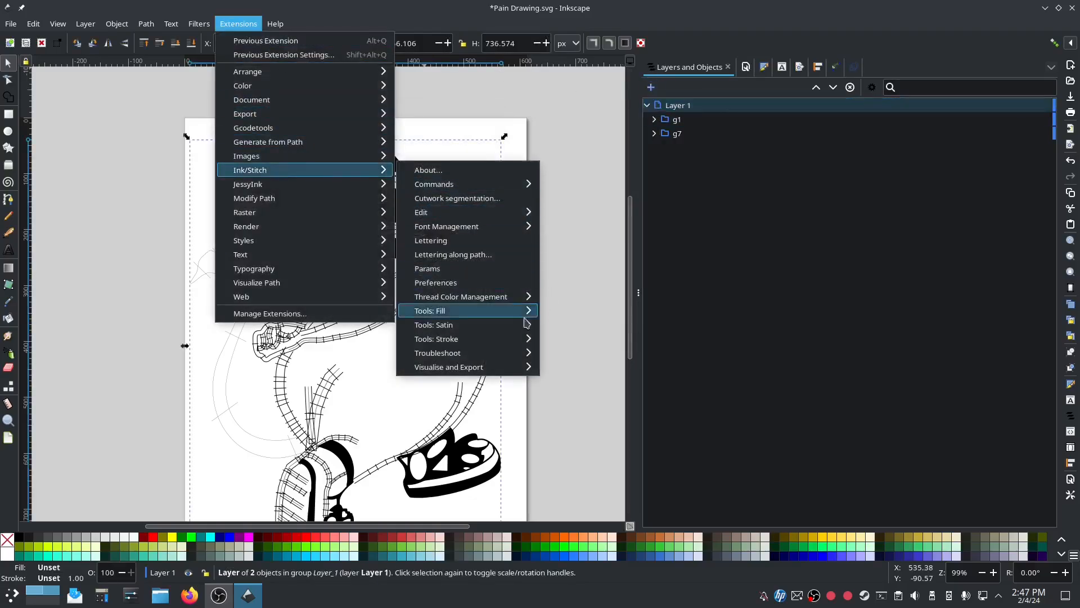
mouse_move(506, 367)
left_click(608, 411)
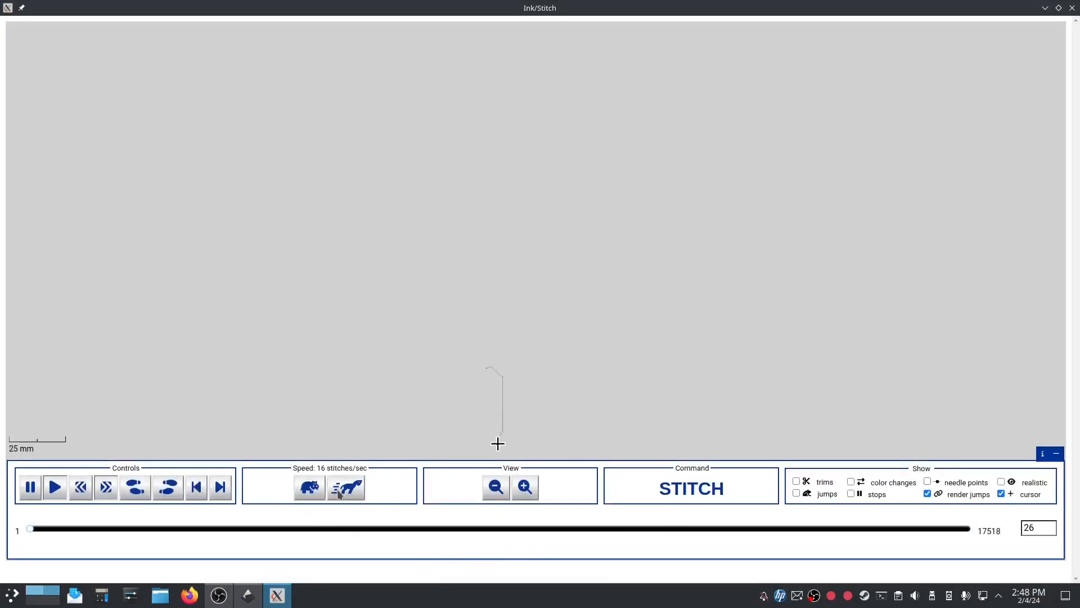
- Speed the stitch simulation up to 16384 stitches/sec, inspect the stitched-out design in realistic rendering, and close the simulator
left_click(339, 490)
left_click(339, 492)
left_click(339, 492)
left_click(340, 493)
left_click(340, 492)
left_click(340, 493)
left_click(339, 493)
left_click(339, 493)
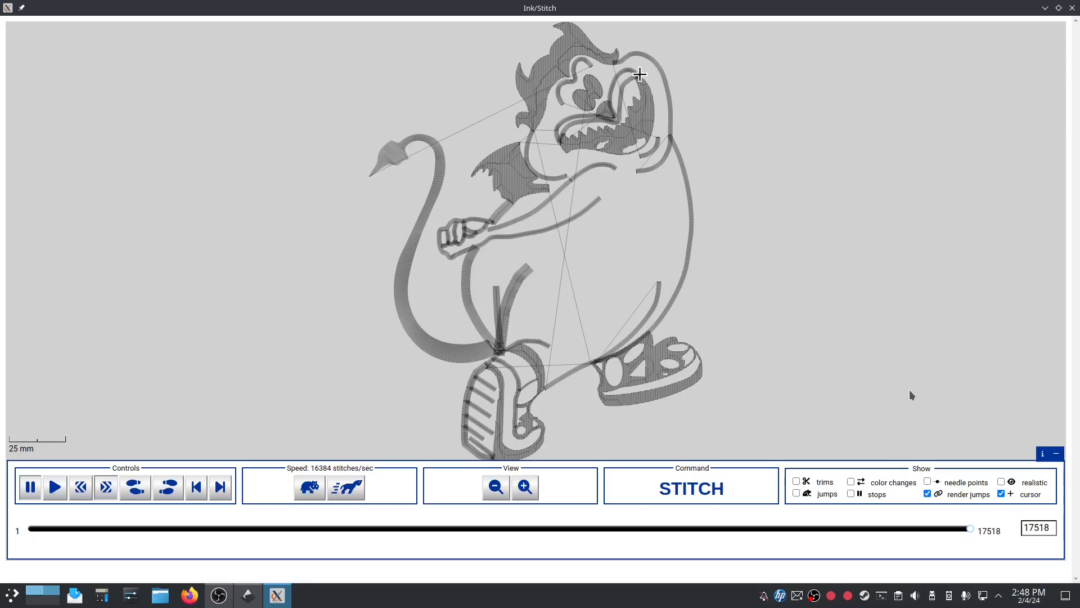
left_click(1001, 482)
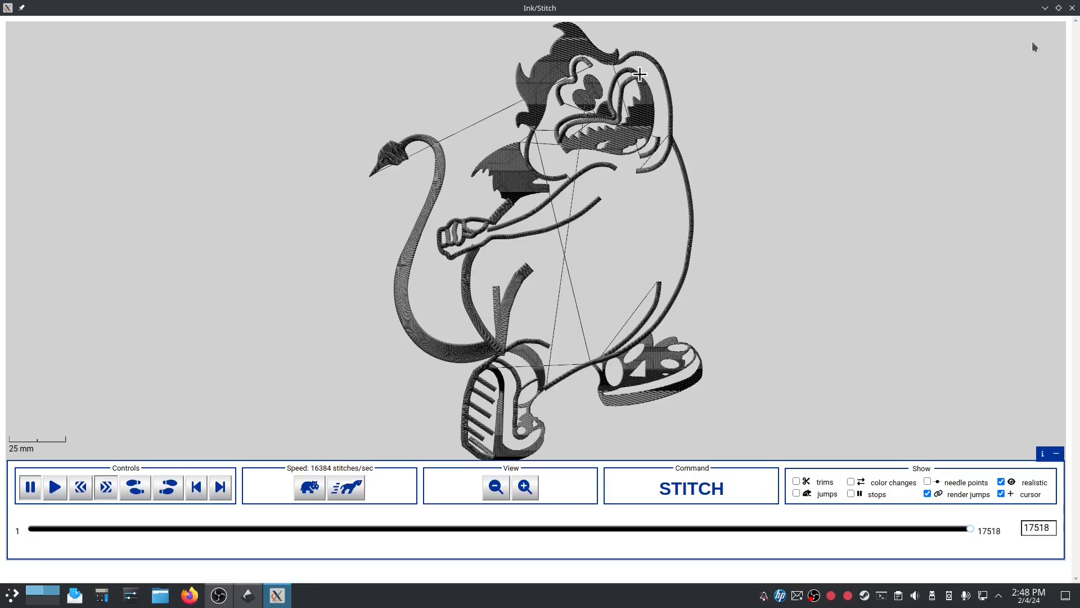
left_click(1072, 7)
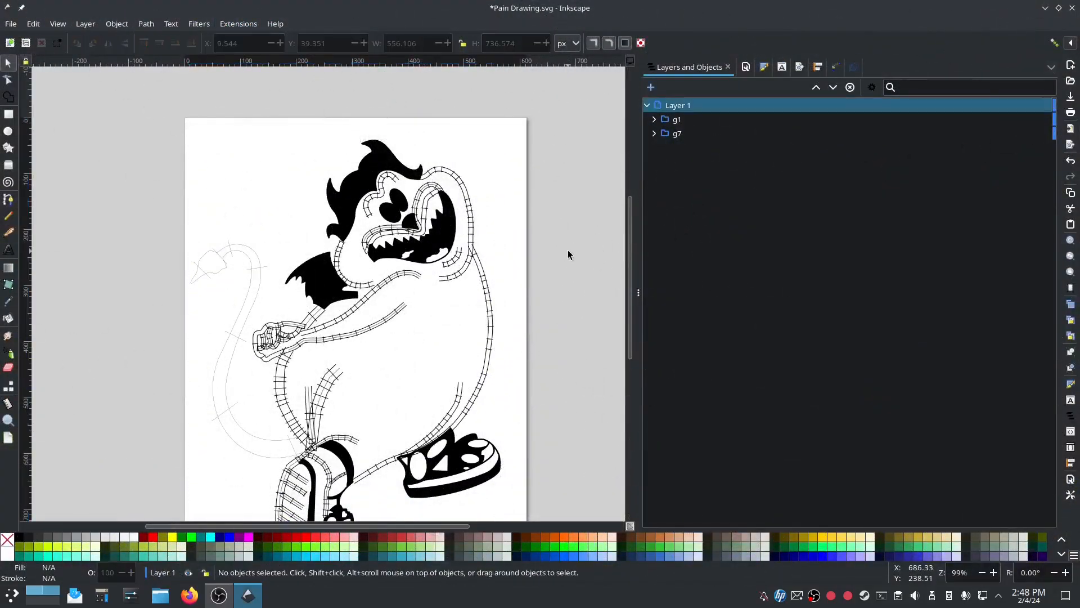